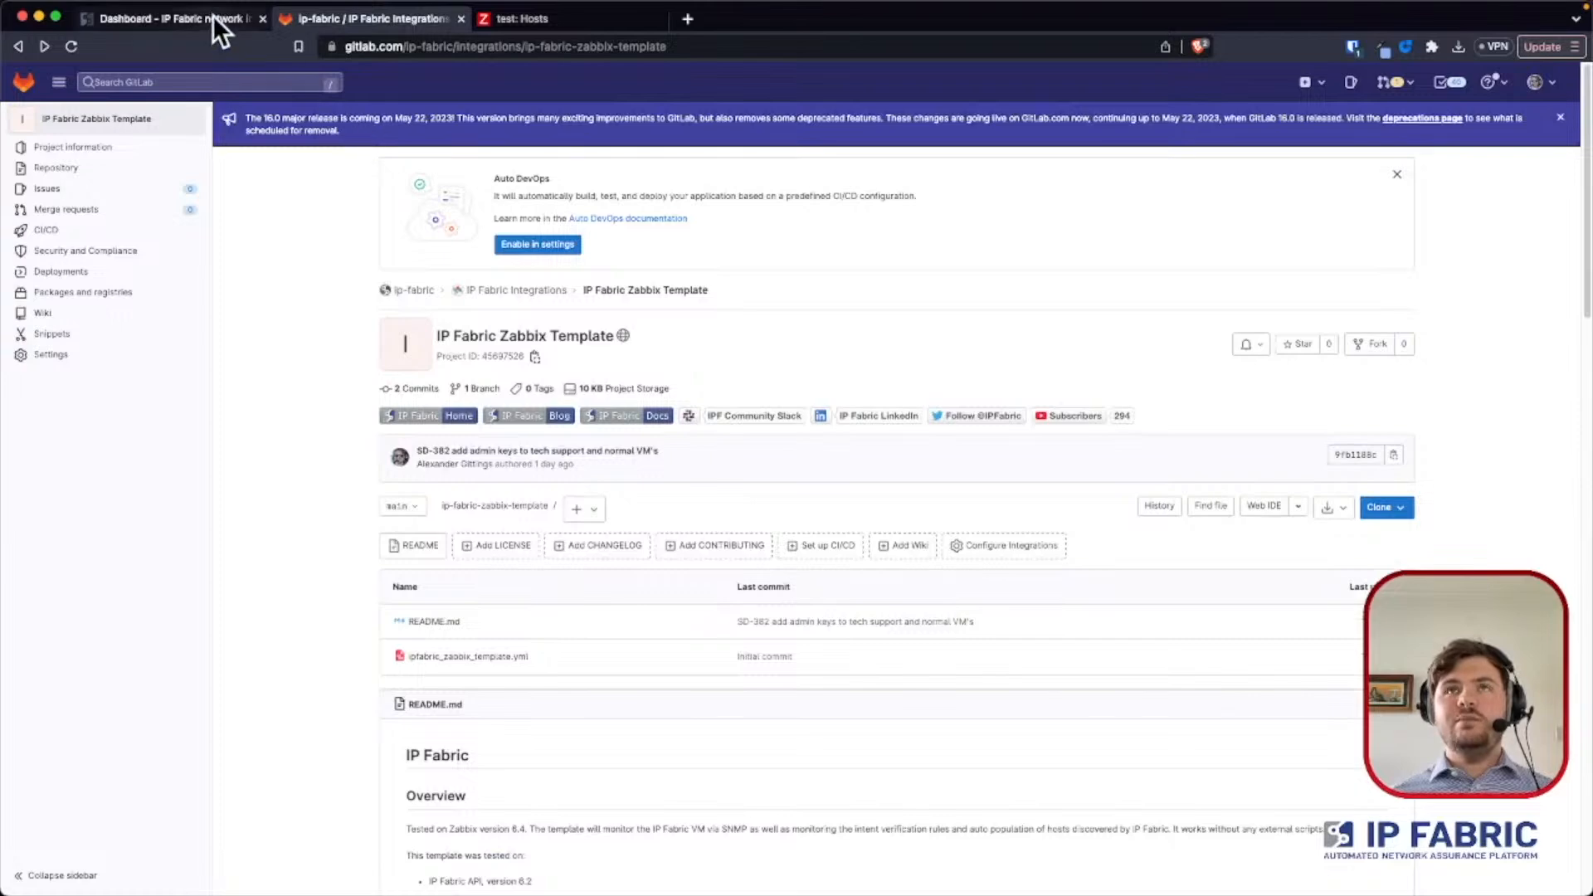
- Switch from GitLab to IP Fabric and open the SNMP page of the advanced settings
{"action": "left_click", "coordinate": [316, 8]}
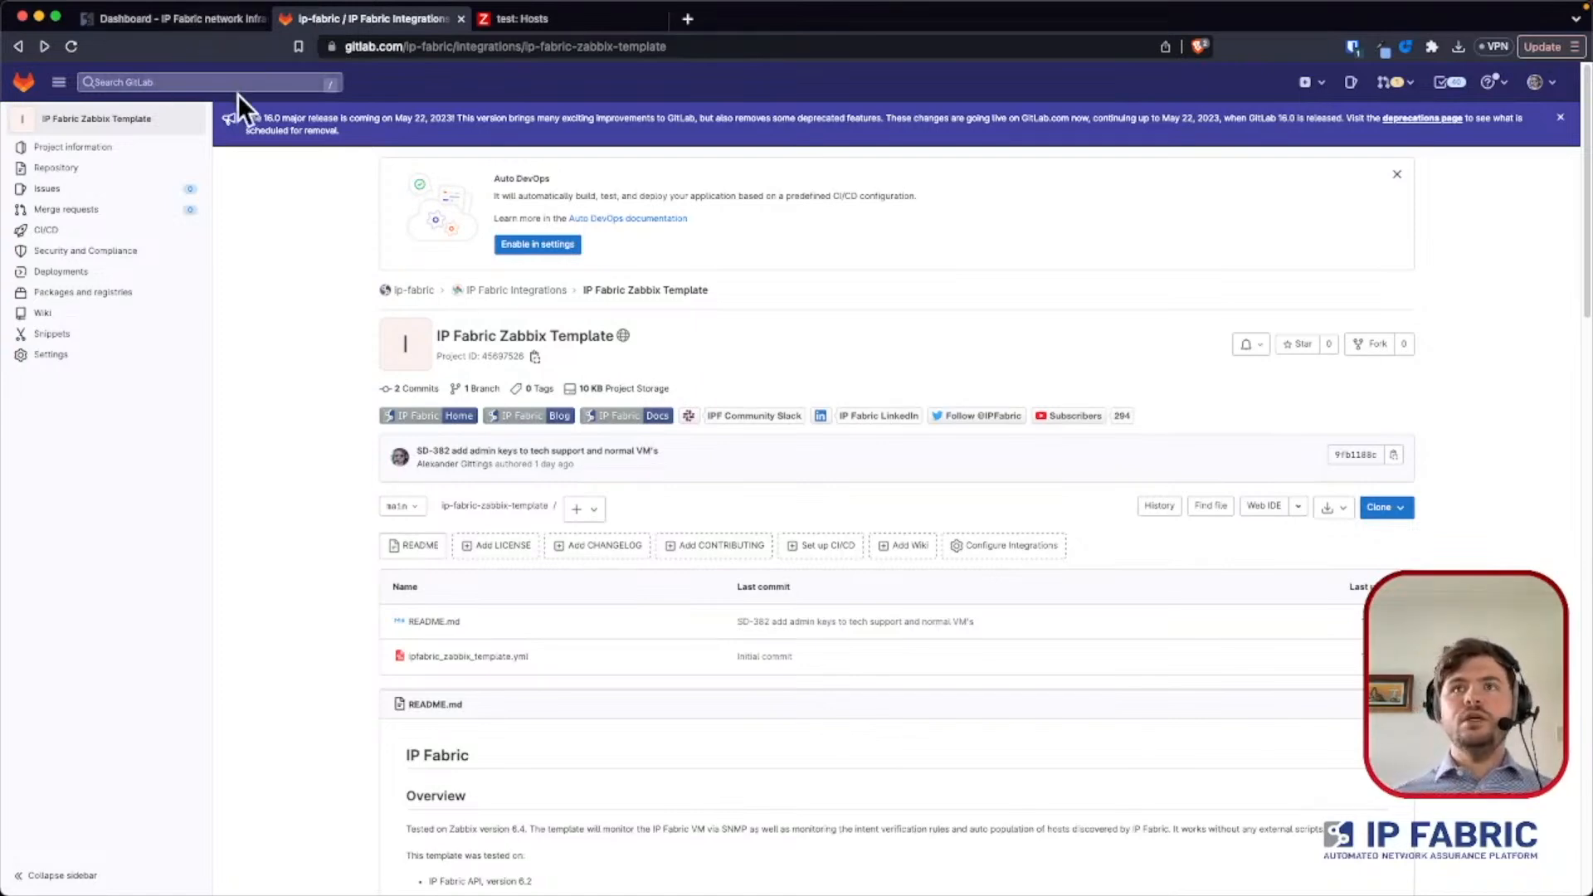
{"action": "left_click", "coordinate": [211, 21]}
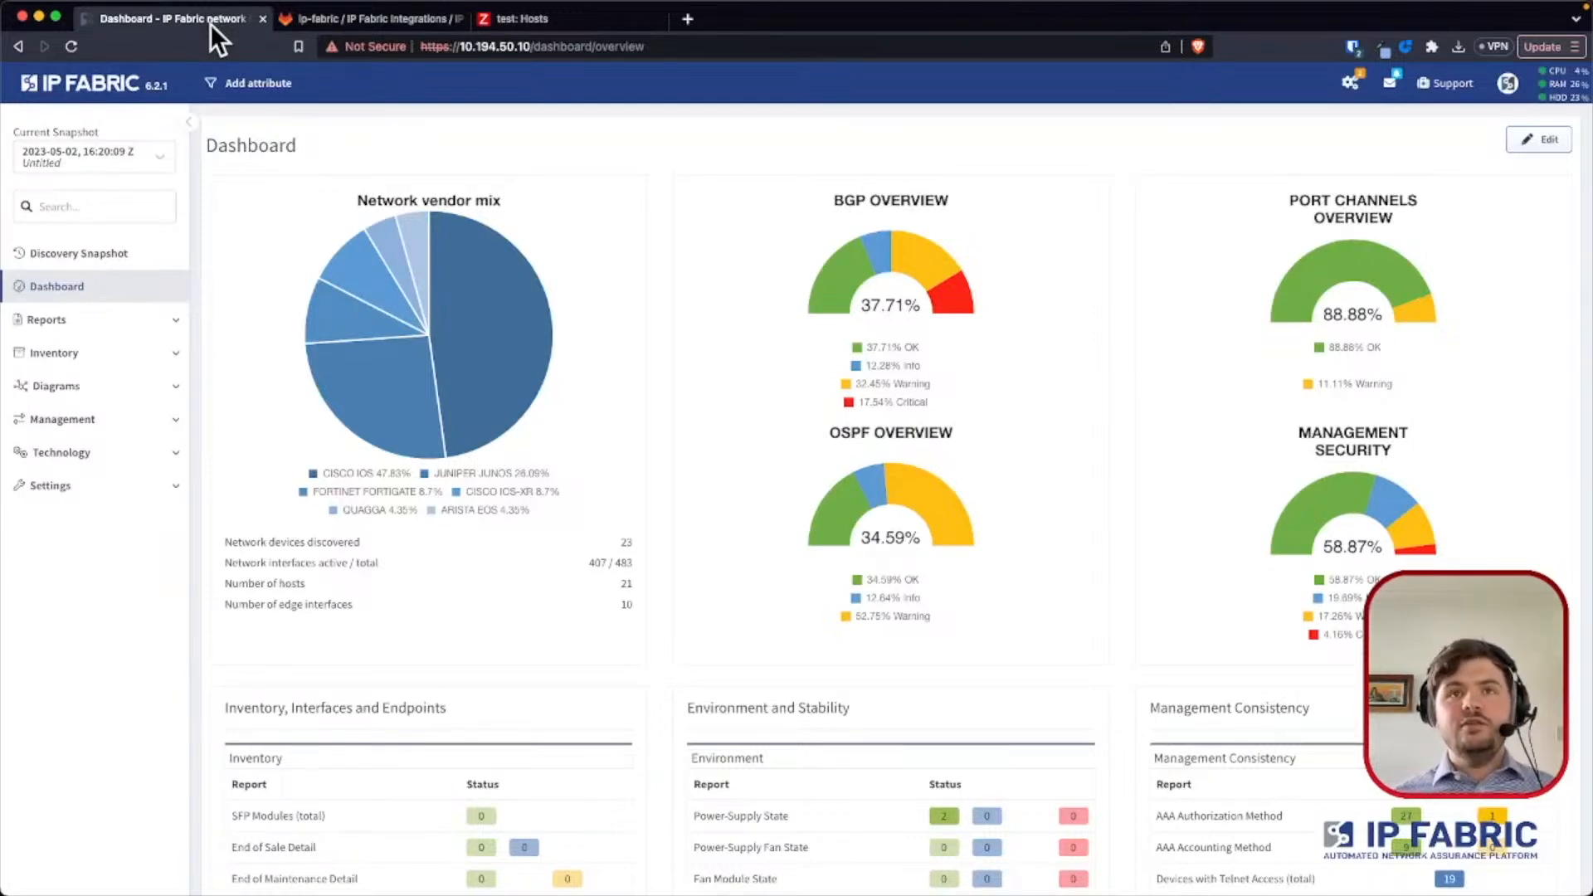
{"action": "left_click", "coordinate": [125, 484]}
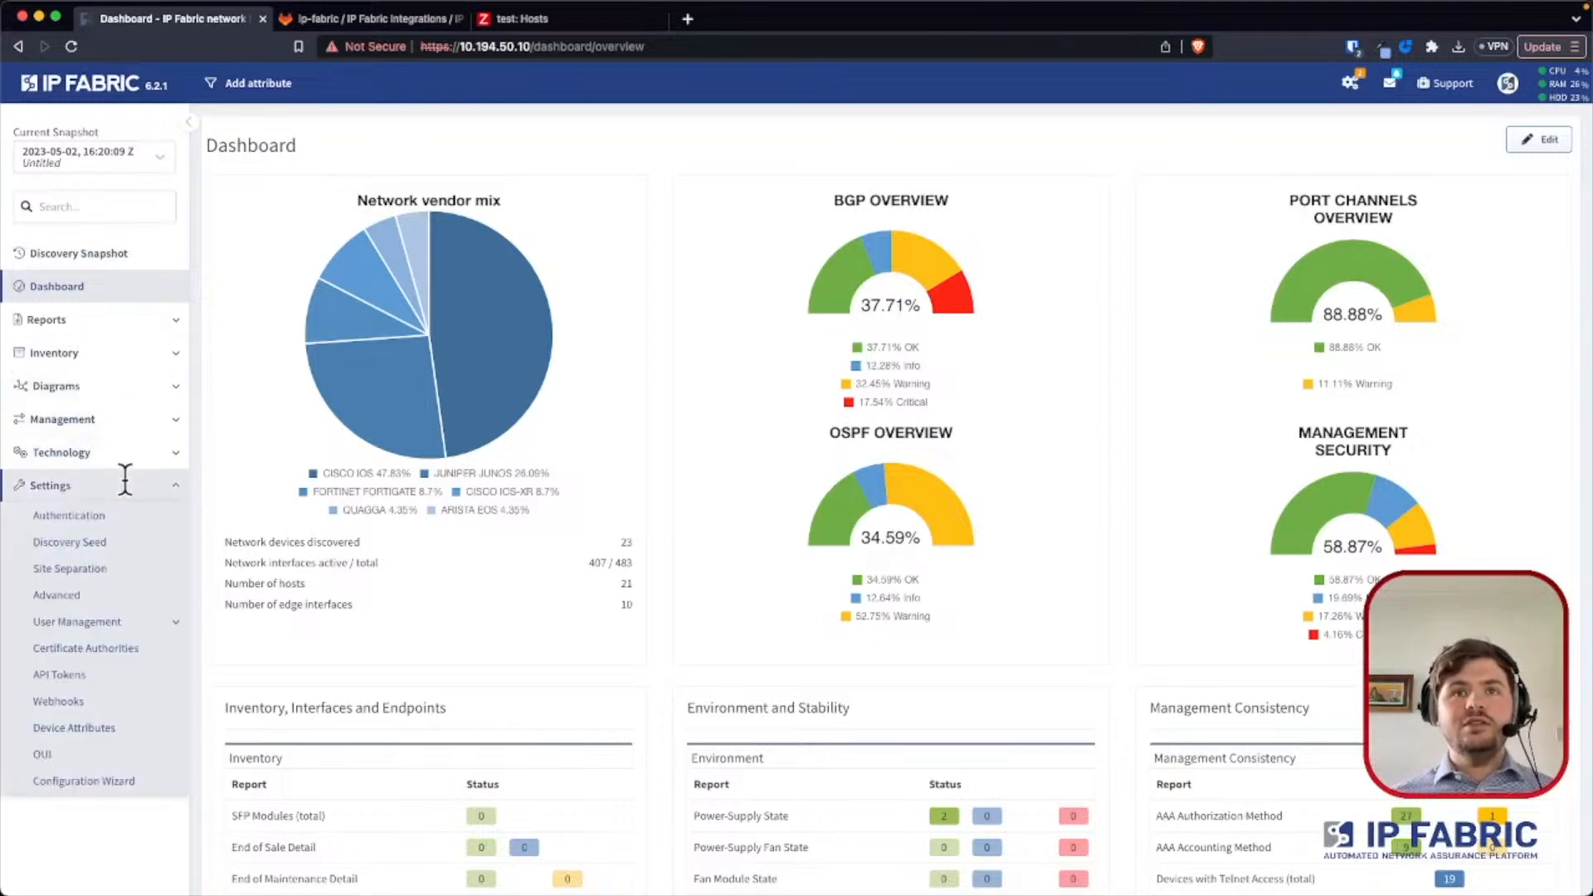
{"action": "left_click", "coordinate": [91, 593]}
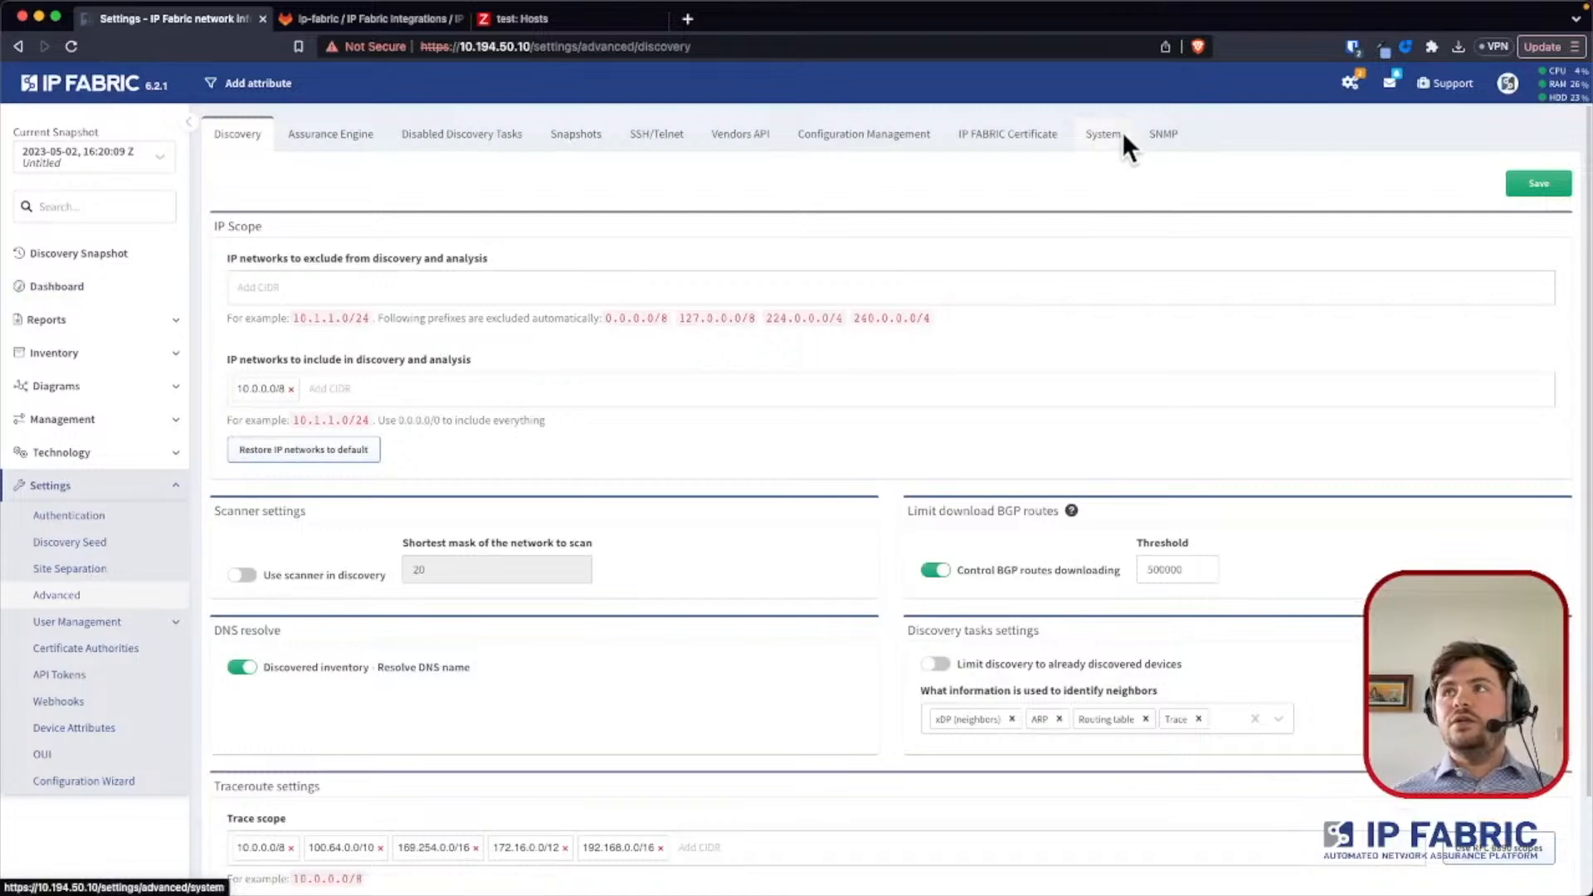
{"action": "left_click", "coordinate": [1162, 135]}
- Configure SNMP monitoring support as enabled with version 2c and save the settings
{"action": "left_click", "coordinate": [242, 210]}
{"action": "left_click", "coordinate": [242, 210]}
{"action": "left_click", "coordinate": [267, 257]}
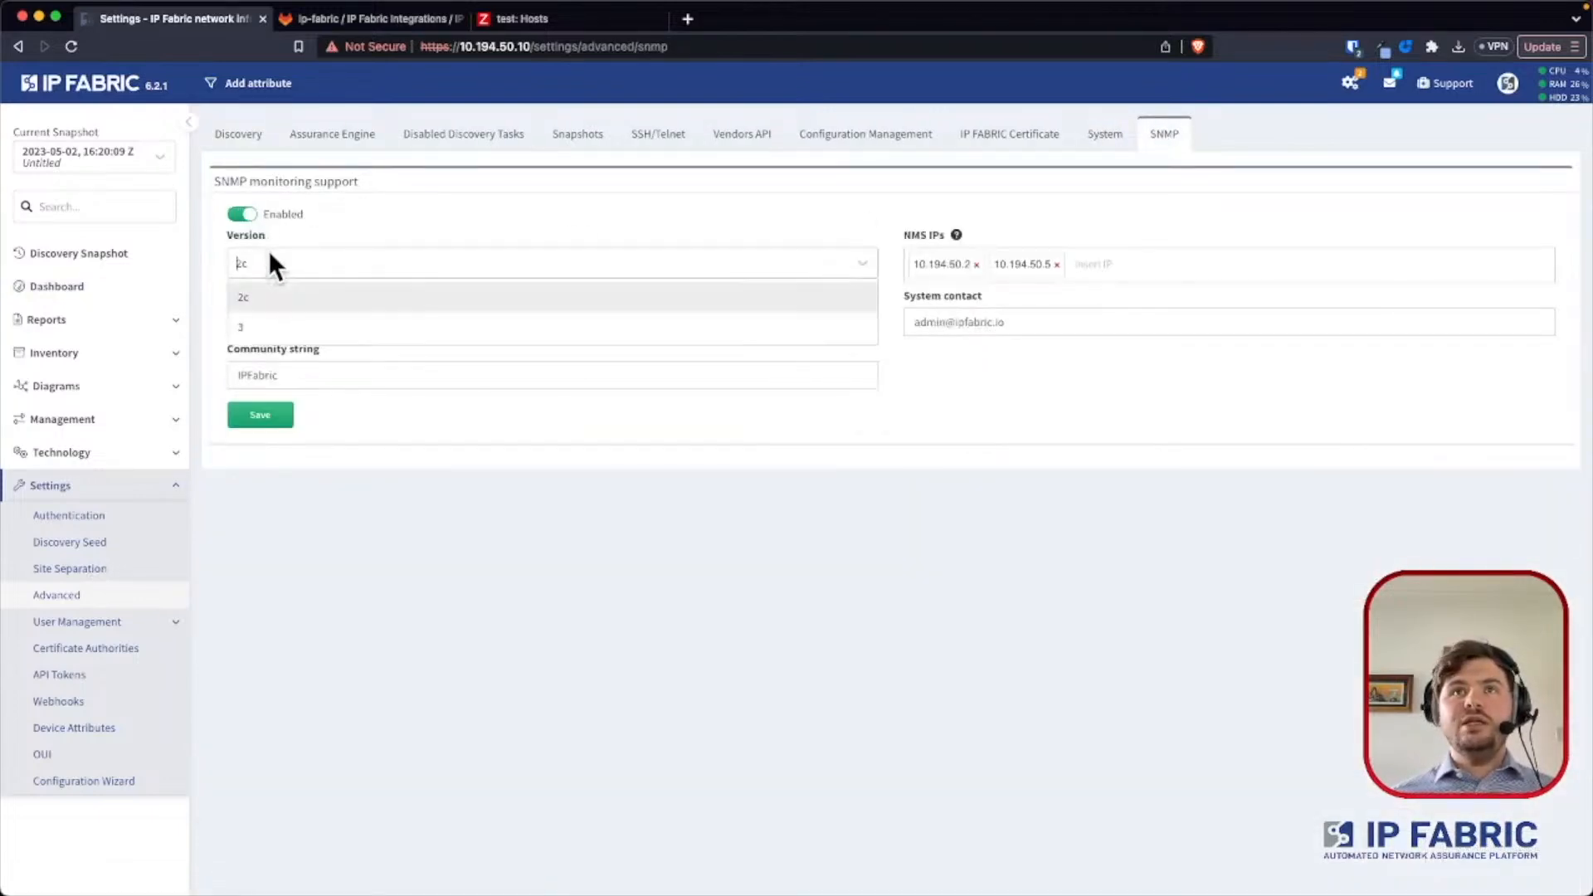
{"action": "left_click", "coordinate": [281, 296]}
{"action": "left_click", "coordinate": [278, 373]}
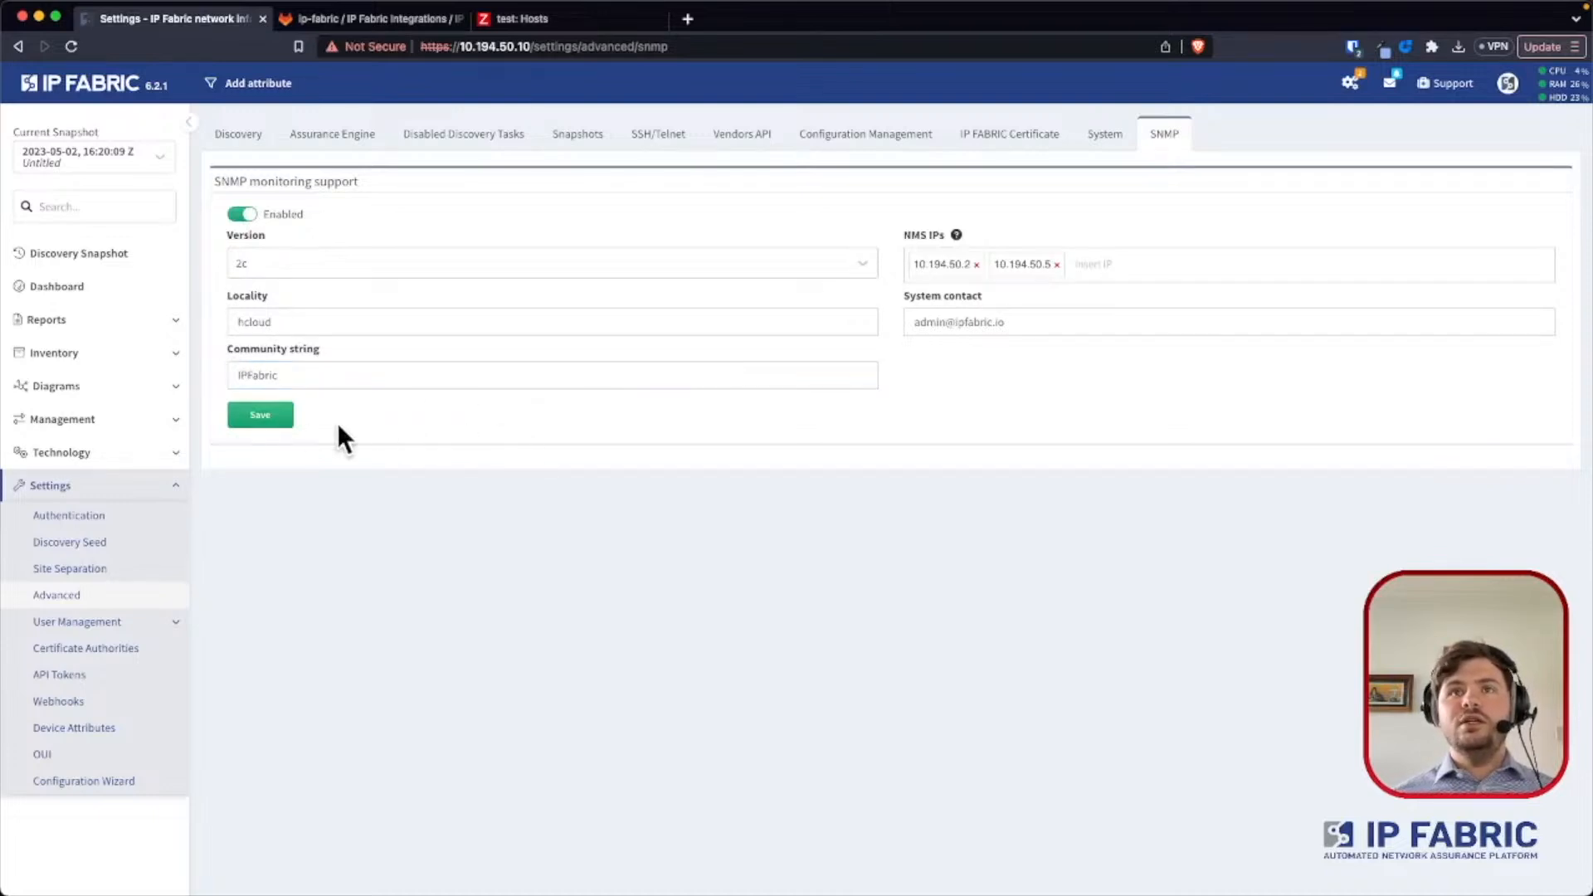
{"action": "left_click", "coordinate": [272, 420]}
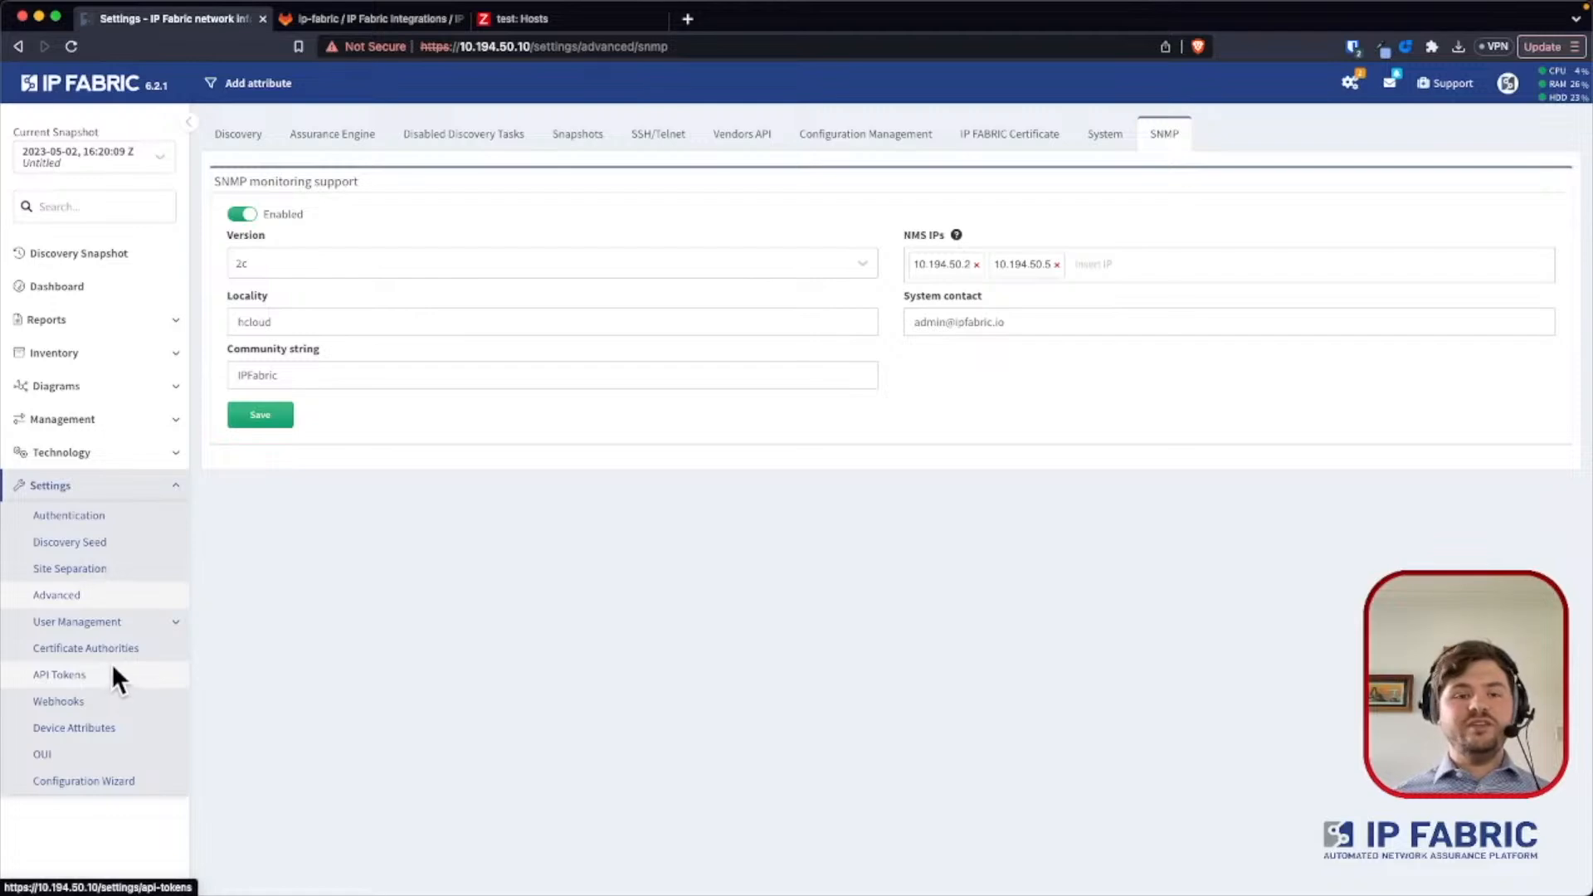
{"action": "left_click", "coordinate": [116, 665]}
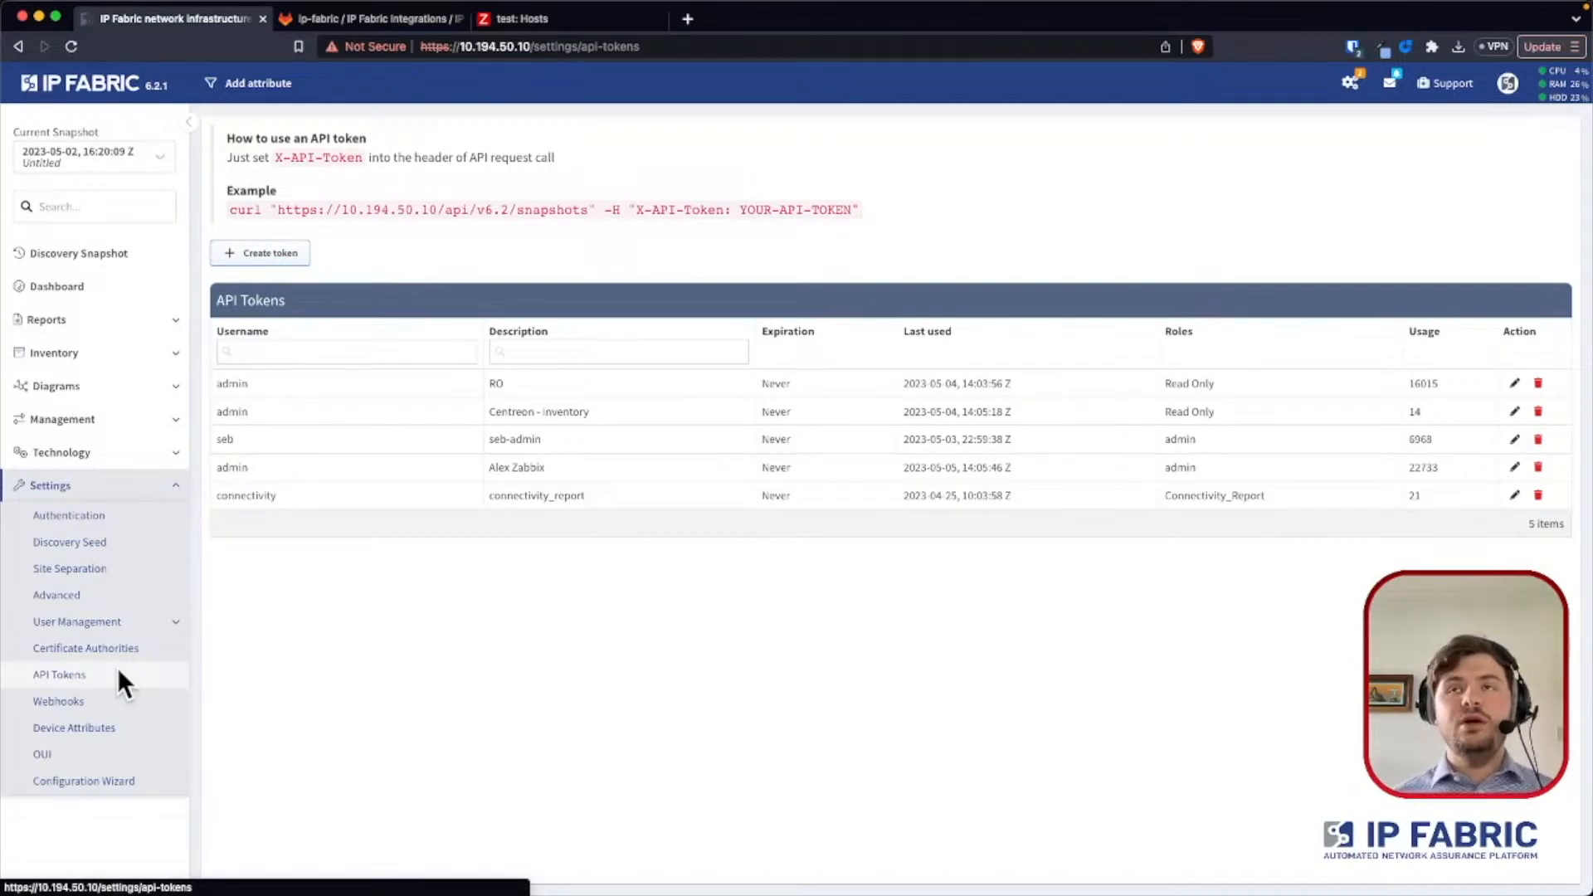
{"action": "left_click", "coordinate": [515, 211]}
{"action": "left_click_drag", "start_coordinate": [514, 207], "coordinate": [426, 205]}
{"action": "left_click", "coordinate": [277, 212]}
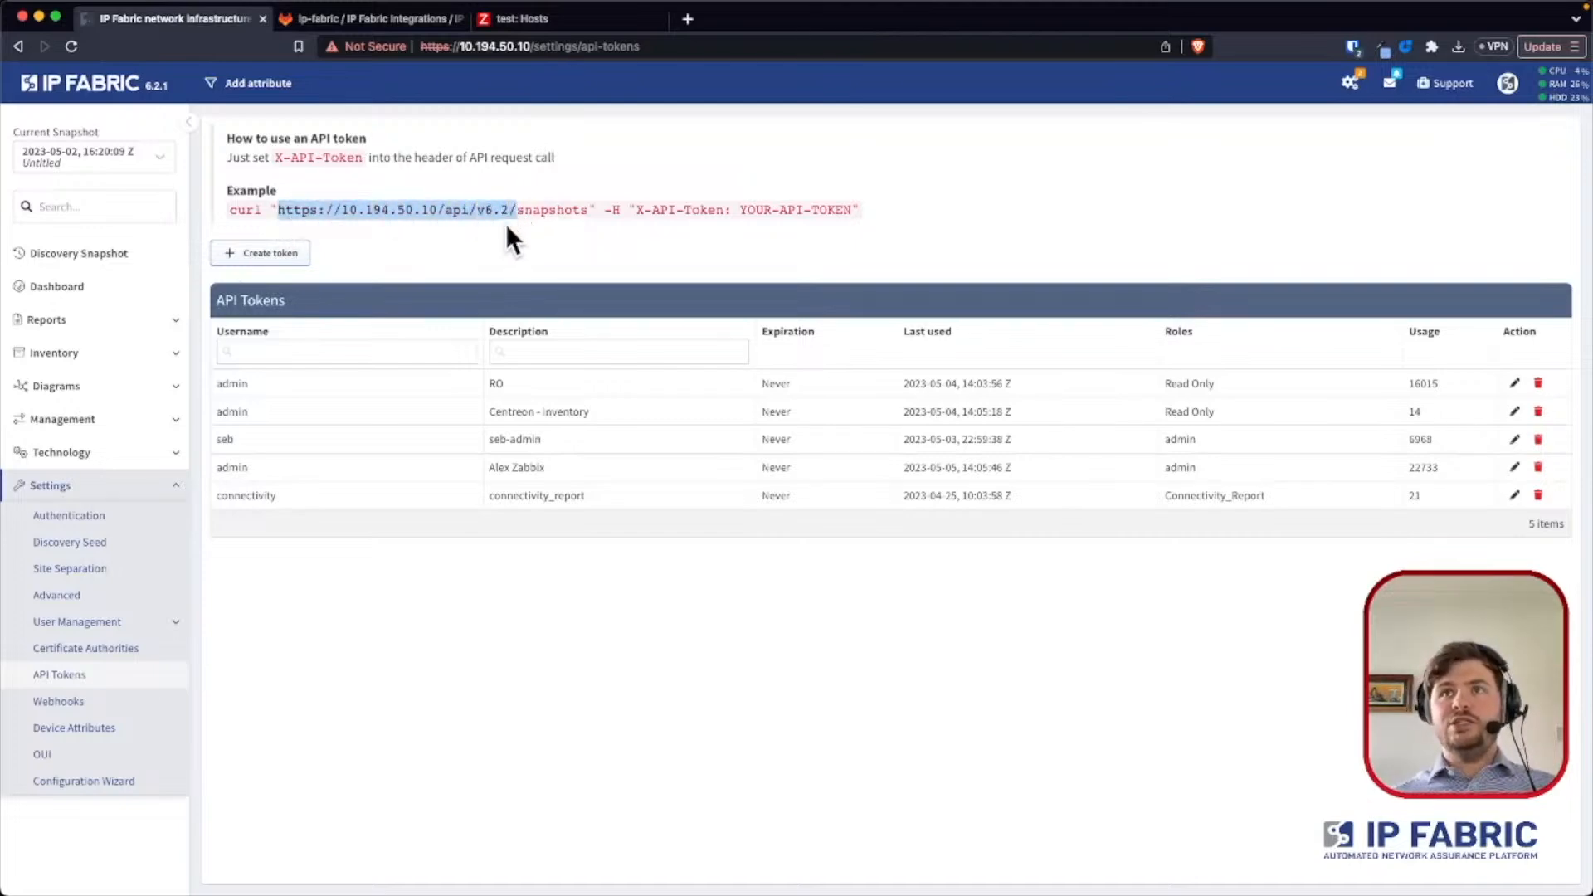
{"action": "key", "text": "super+Tab"}
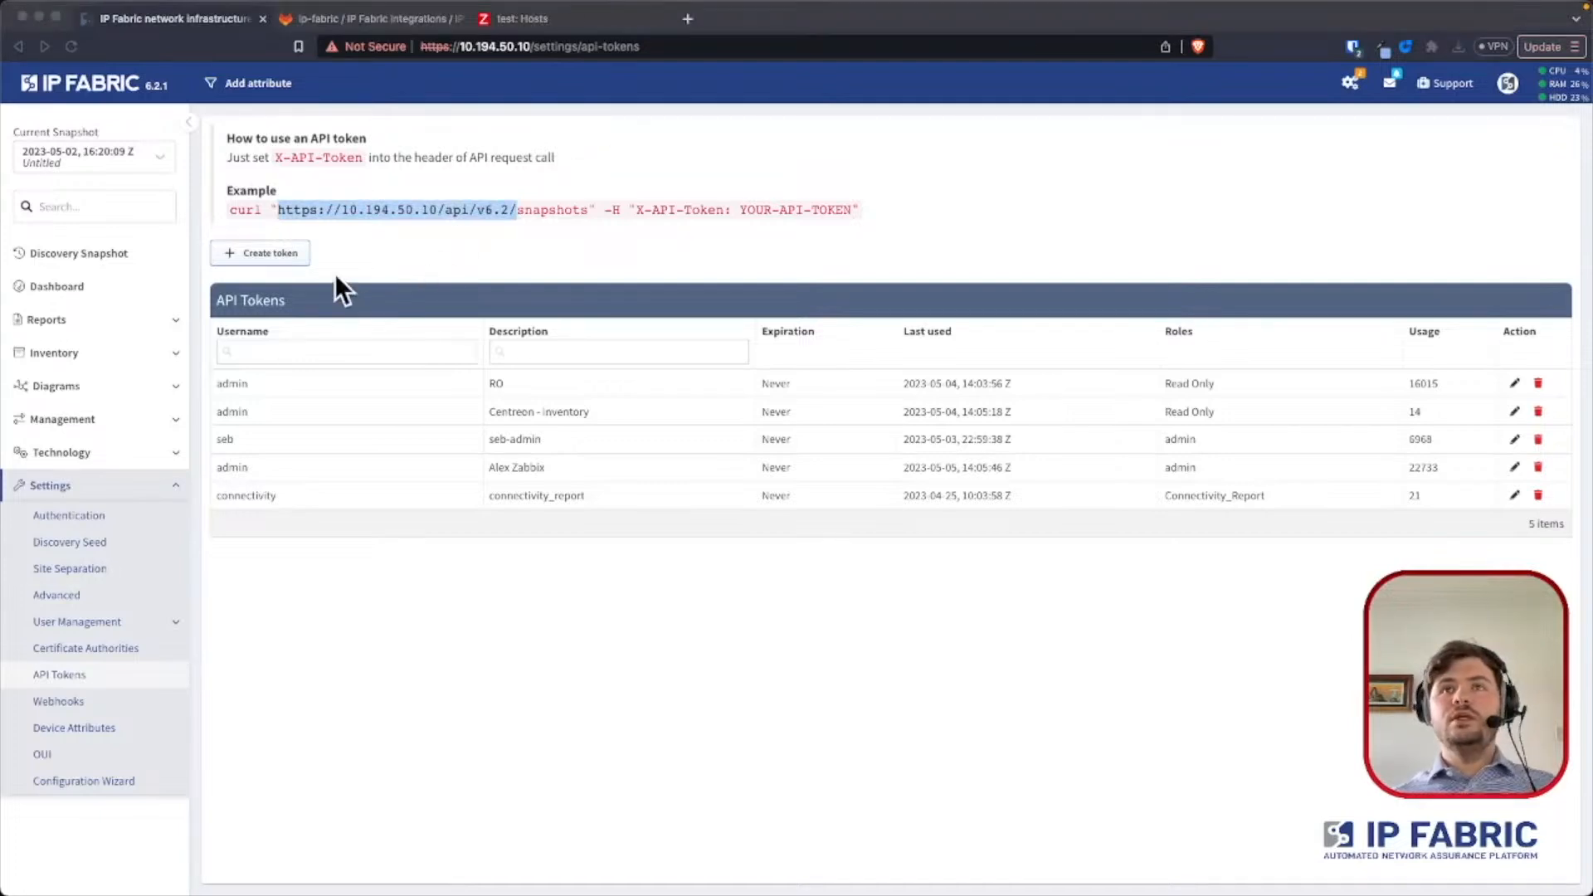
{"action": "key", "text": "super+Tab"}
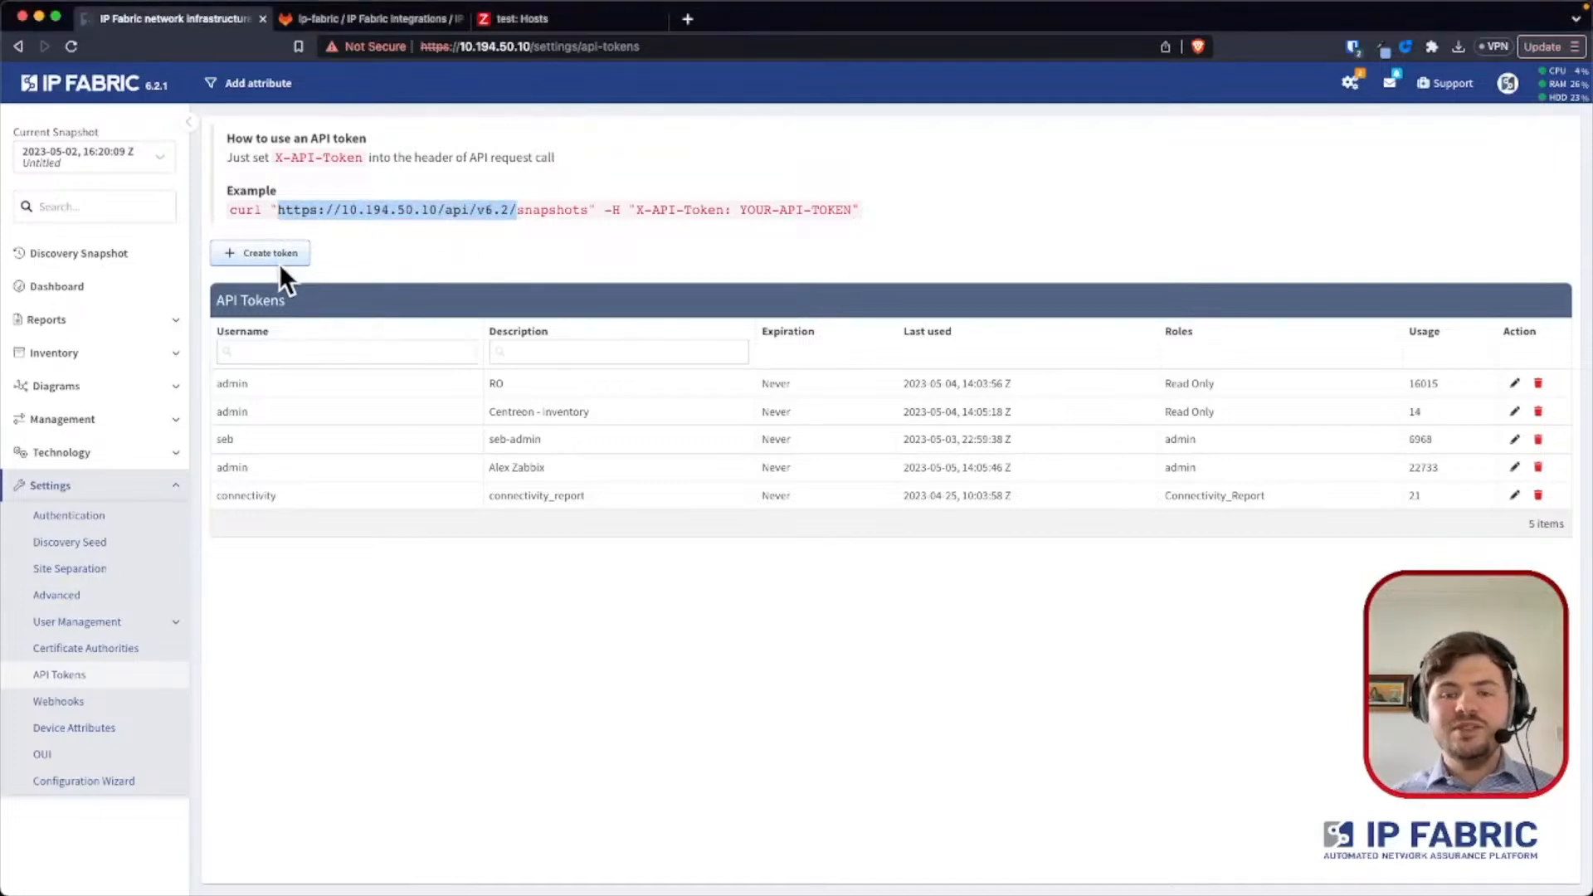
- Start a new API token and copy the generated token value
{"action": "left_click", "coordinate": [279, 262]}
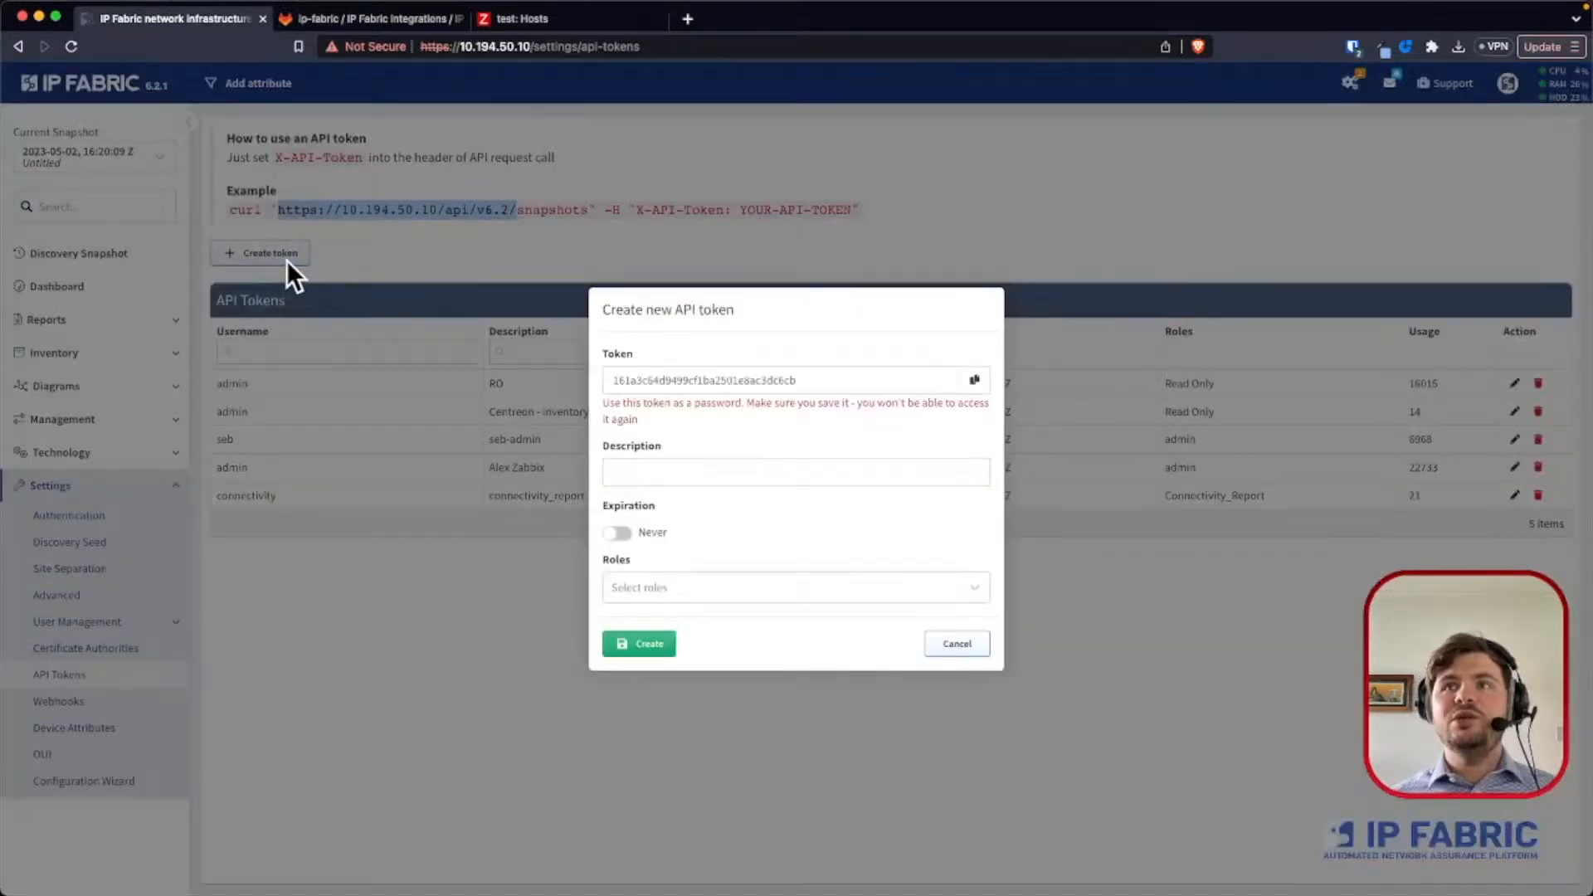
{"action": "left_click", "coordinate": [973, 379]}
{"action": "key", "text": "super+Tab"}
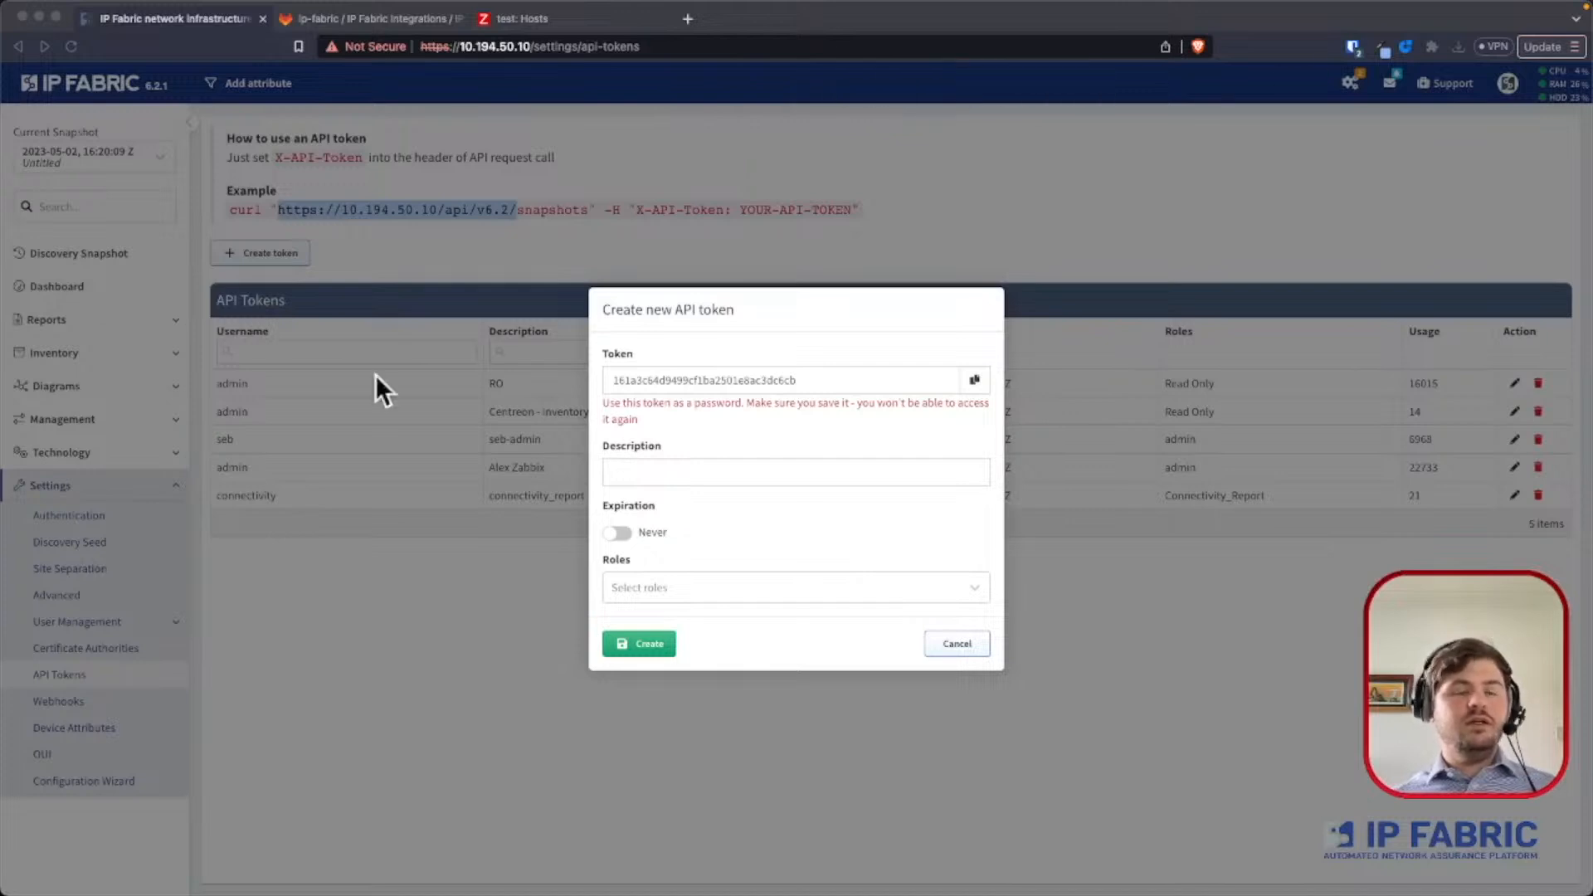
- Give the new API token the description Webinar and the admin role, and create it
{"action": "left_click", "coordinate": [700, 467]}
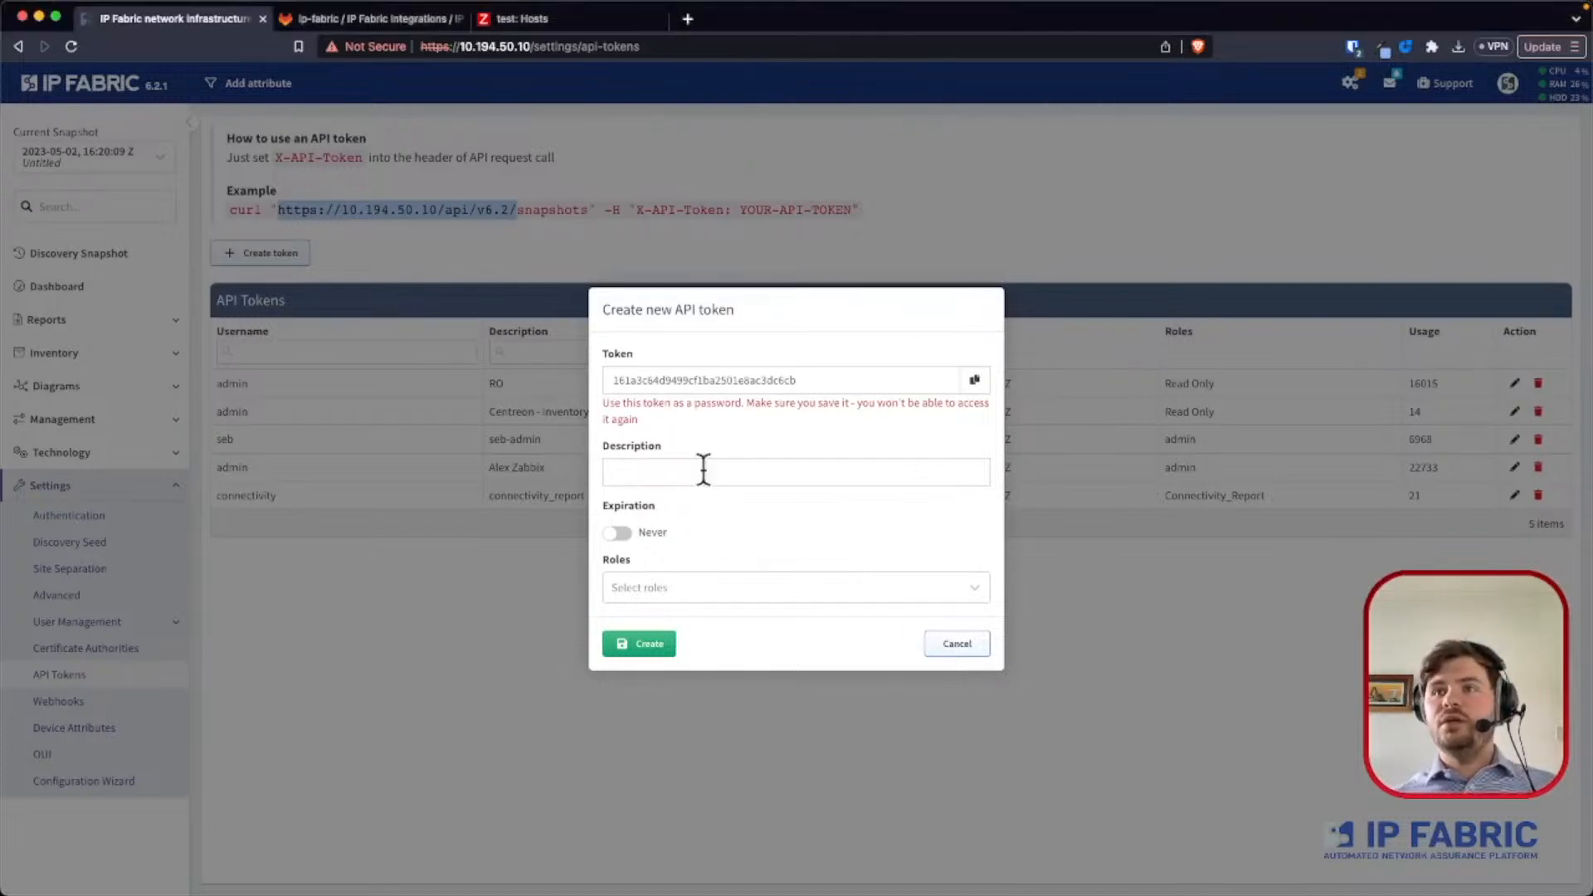
{"action": "type", "text": "Webinar"}
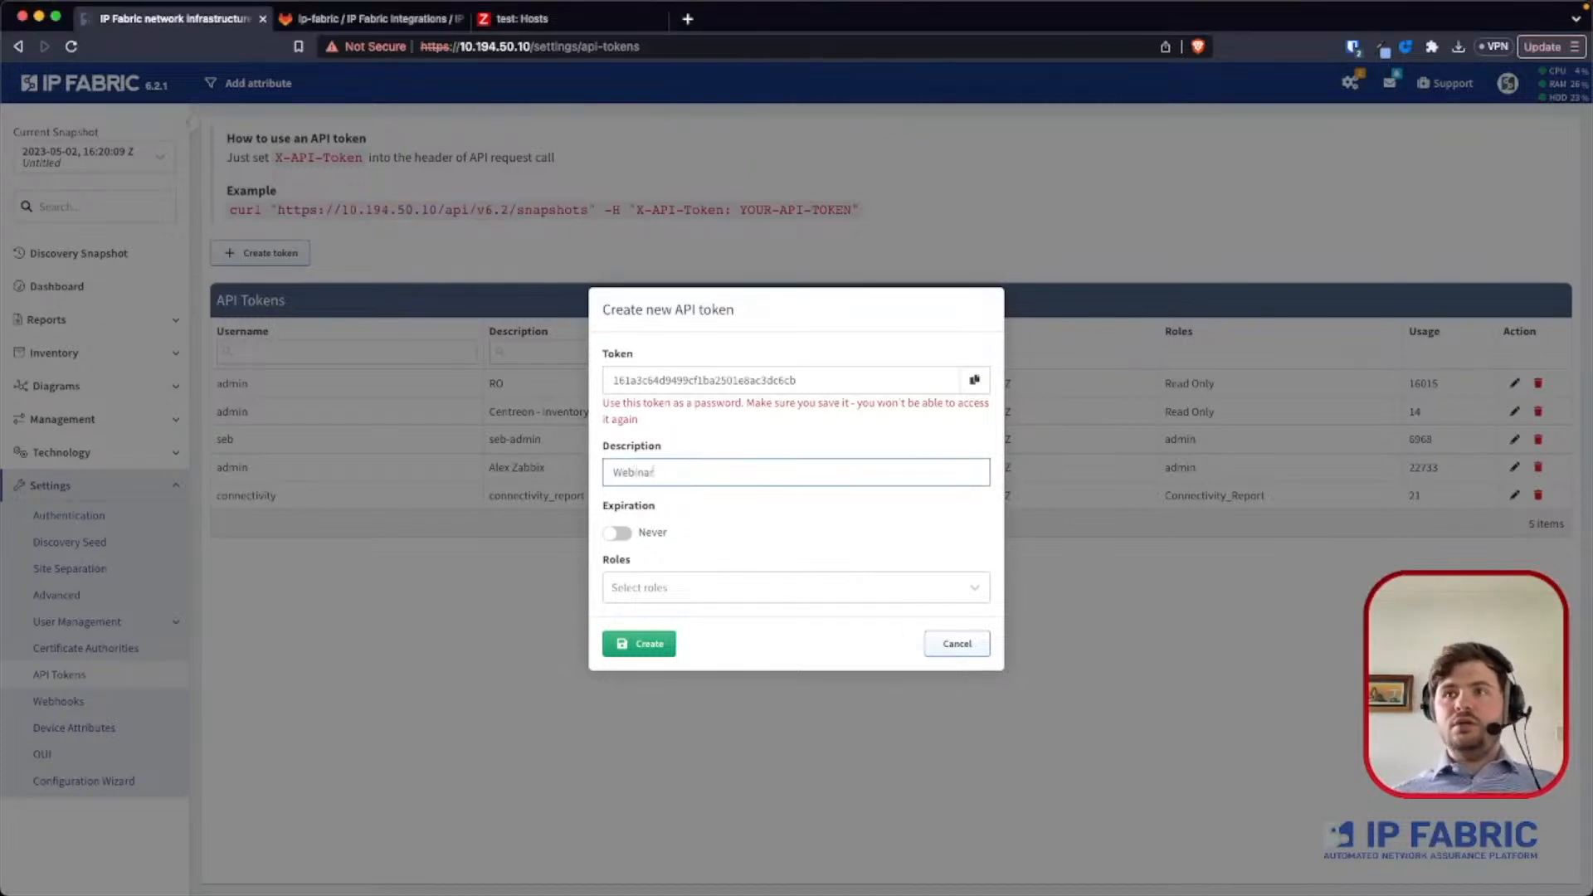
{"action": "left_click", "coordinate": [700, 585]}
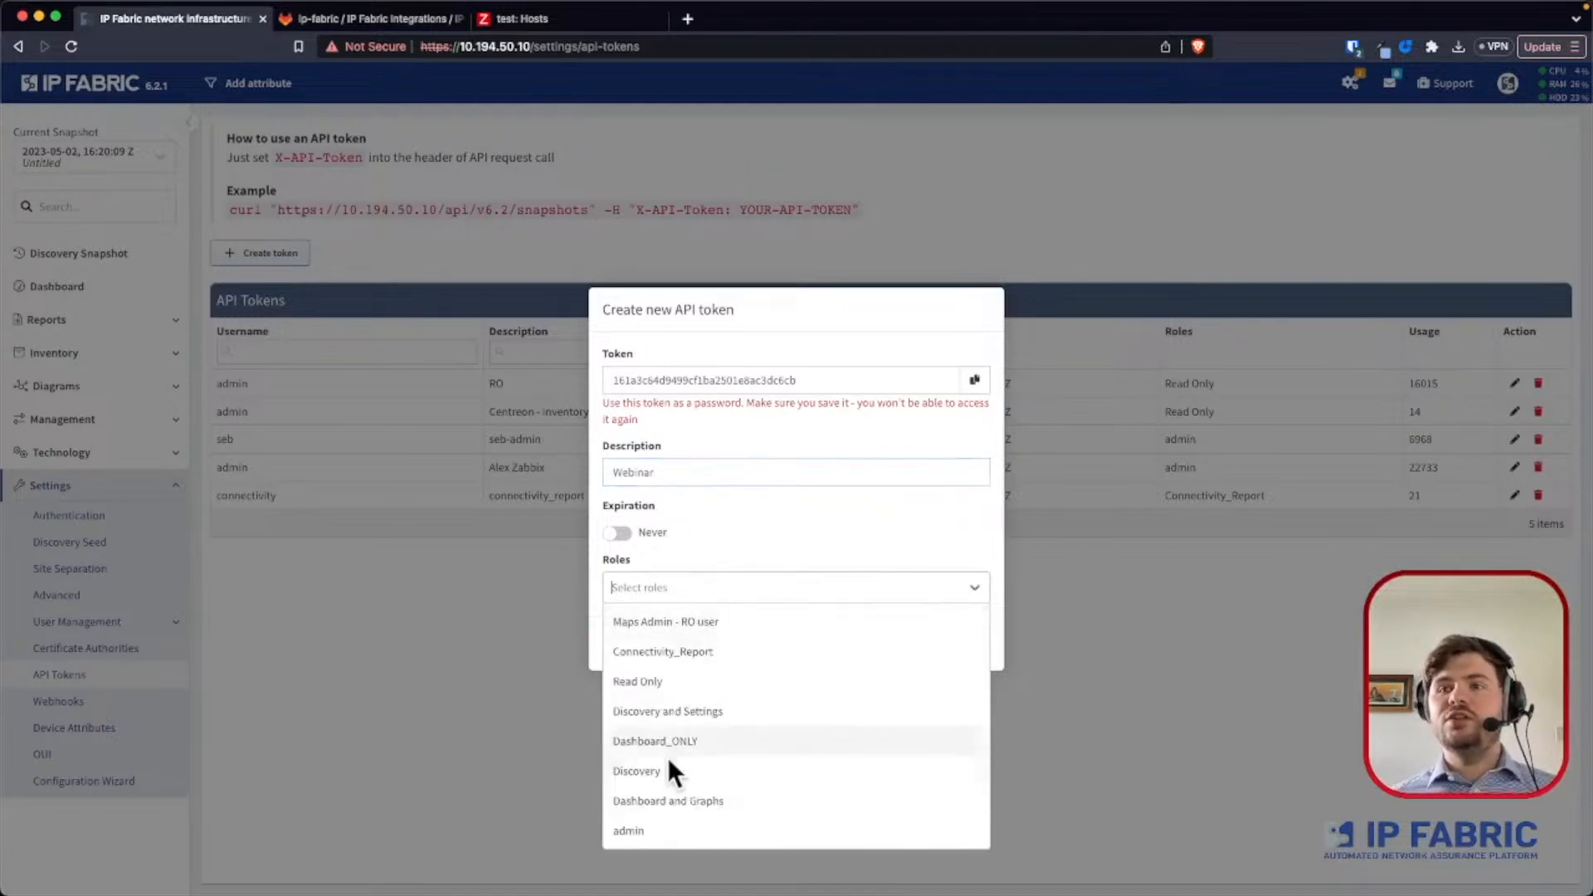
{"action": "left_click", "coordinate": [630, 830]}
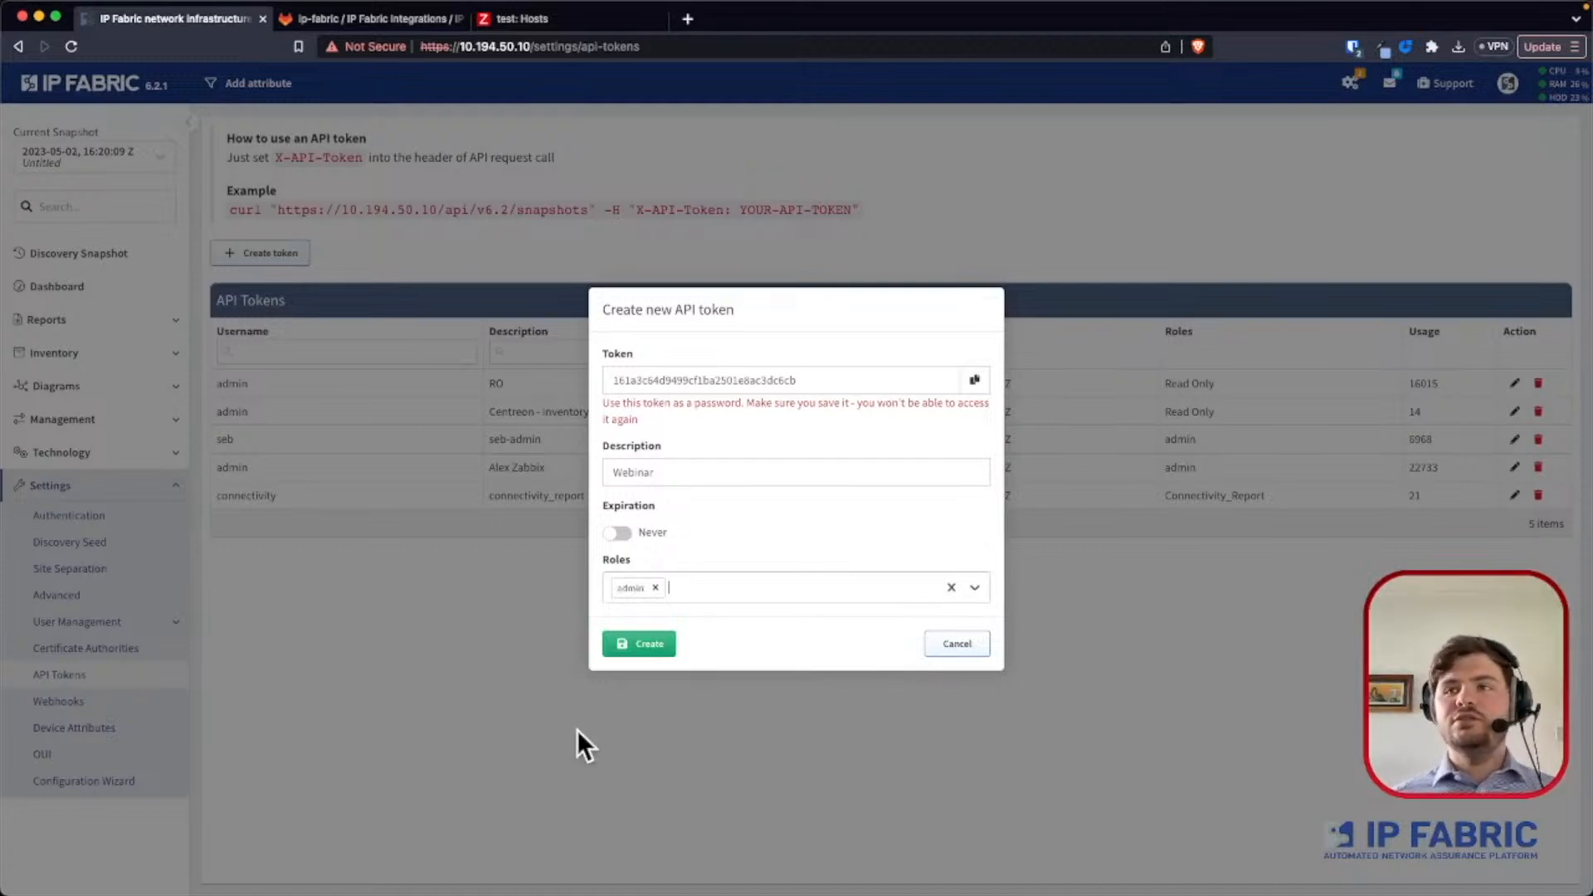
{"action": "left_click", "coordinate": [637, 643]}
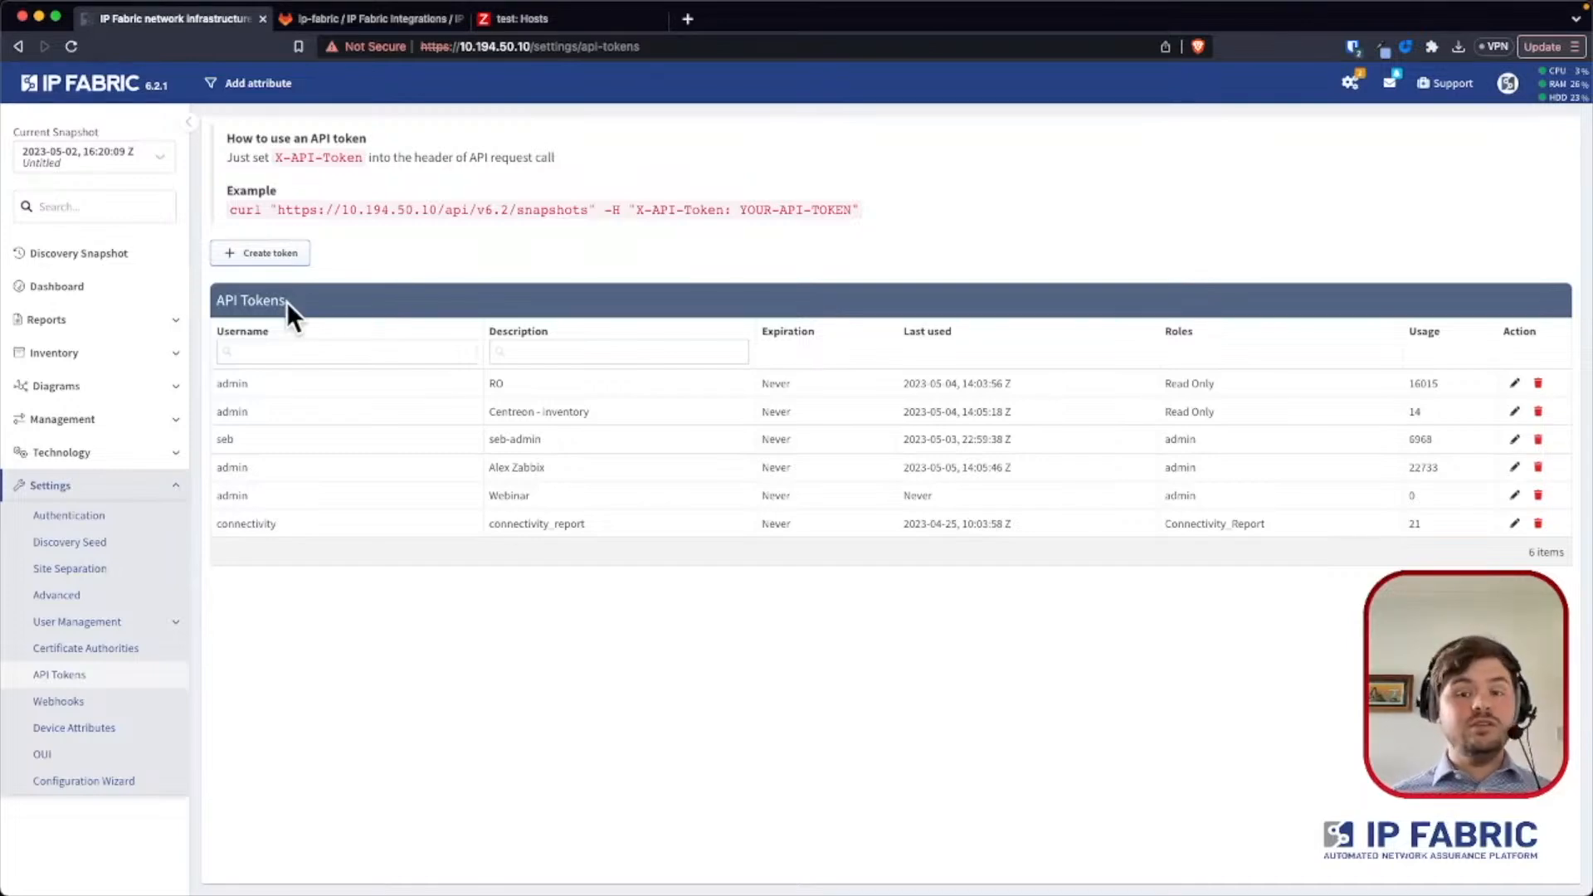
- Examine the IP Fabric Zabbix Template repository in GitLab, including the README's setup instructions and macros
{"action": "left_click", "coordinate": [516, 17]}
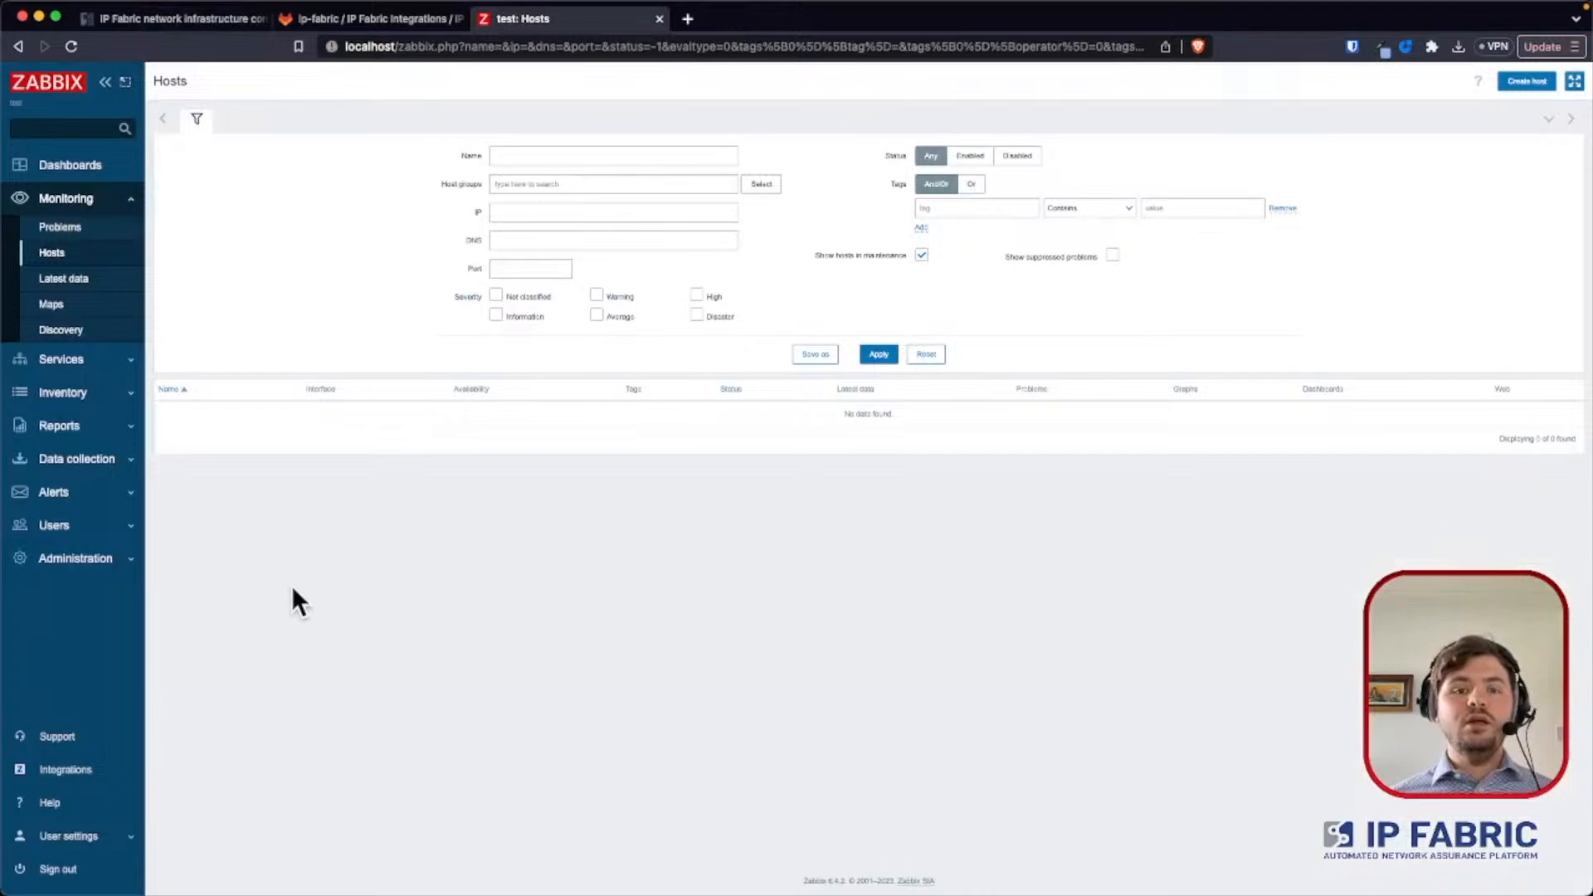
{"action": "left_click", "coordinate": [302, 17]}
{"action": "left_click", "coordinate": [406, 44]}
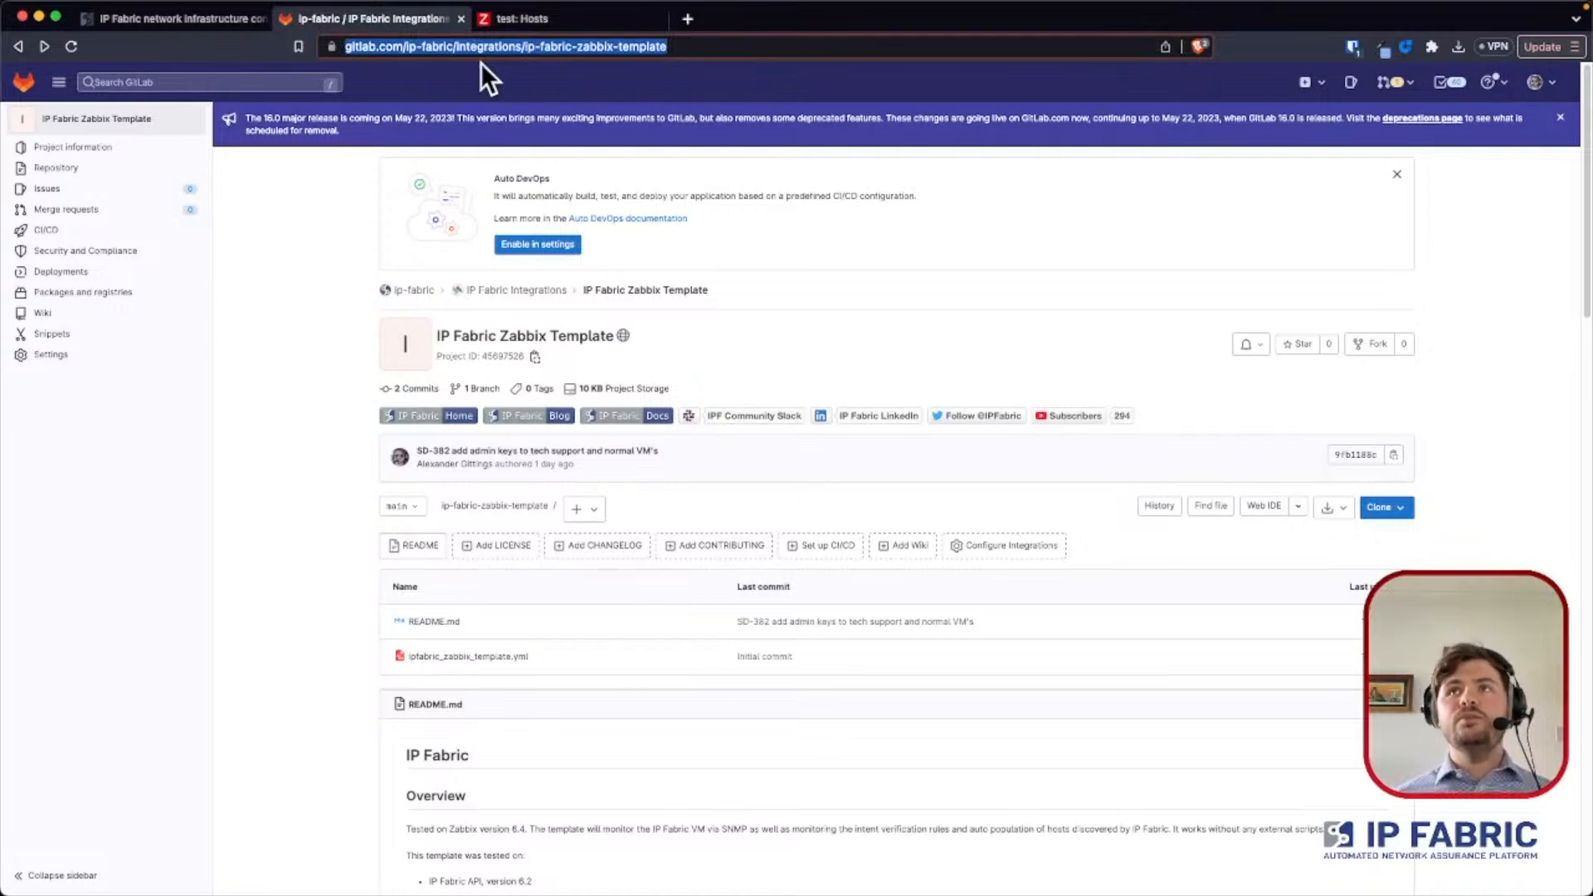
{"action": "scroll", "coordinate": [450, 609], "scroll_direction": "down", "scroll_amount": 7}
{"action": "scroll", "coordinate": [454, 410], "scroll_direction": "up", "scroll_amount": 1}
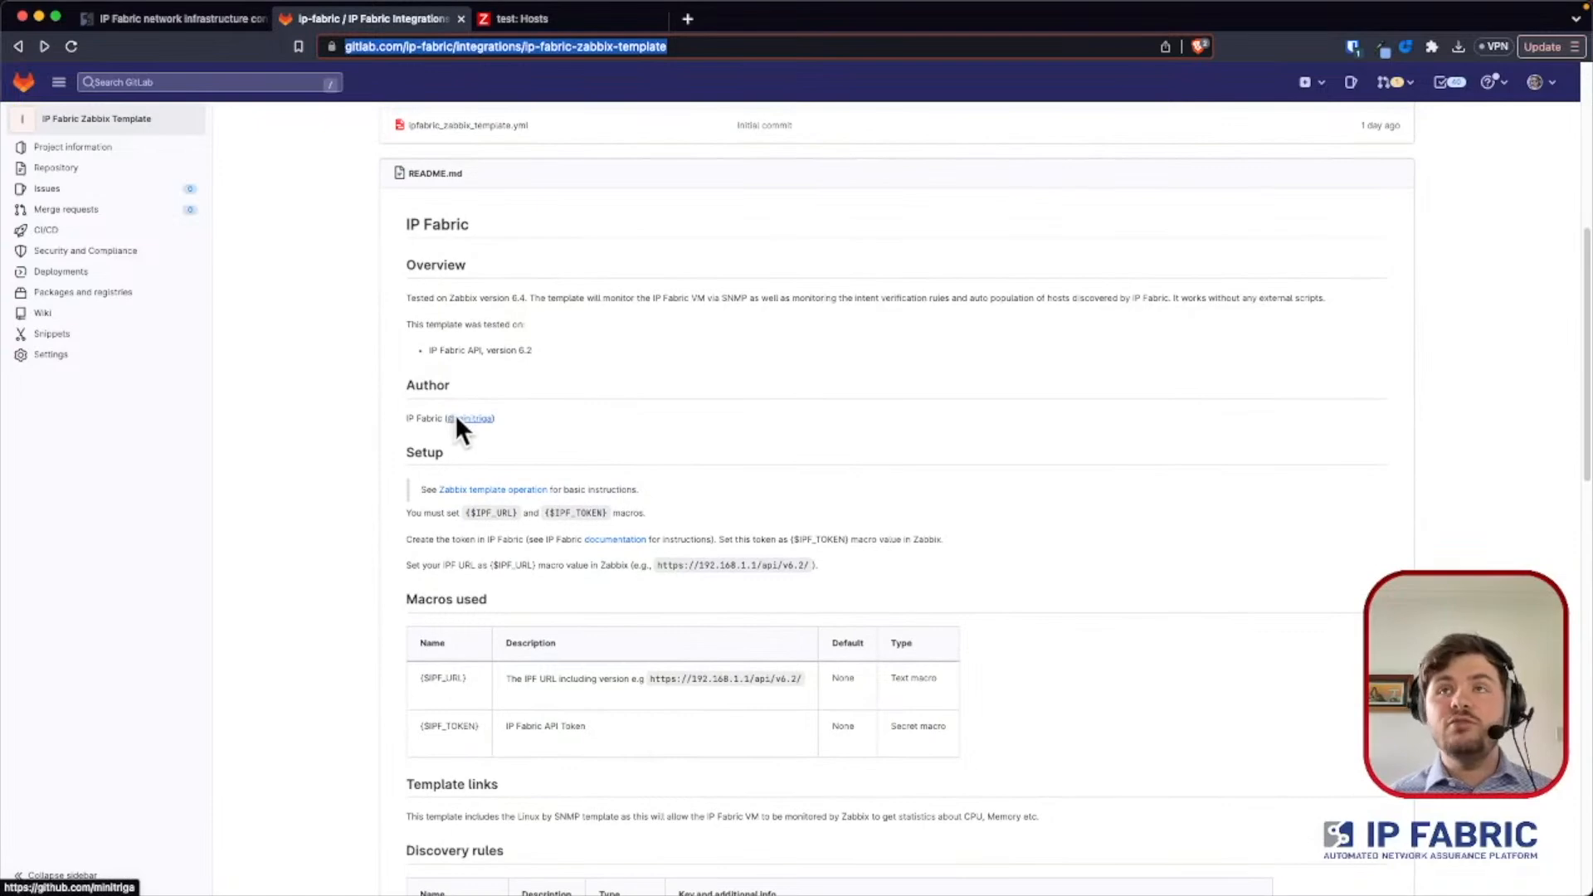
{"action": "scroll", "coordinate": [457, 417], "scroll_direction": "up", "scroll_amount": 4}
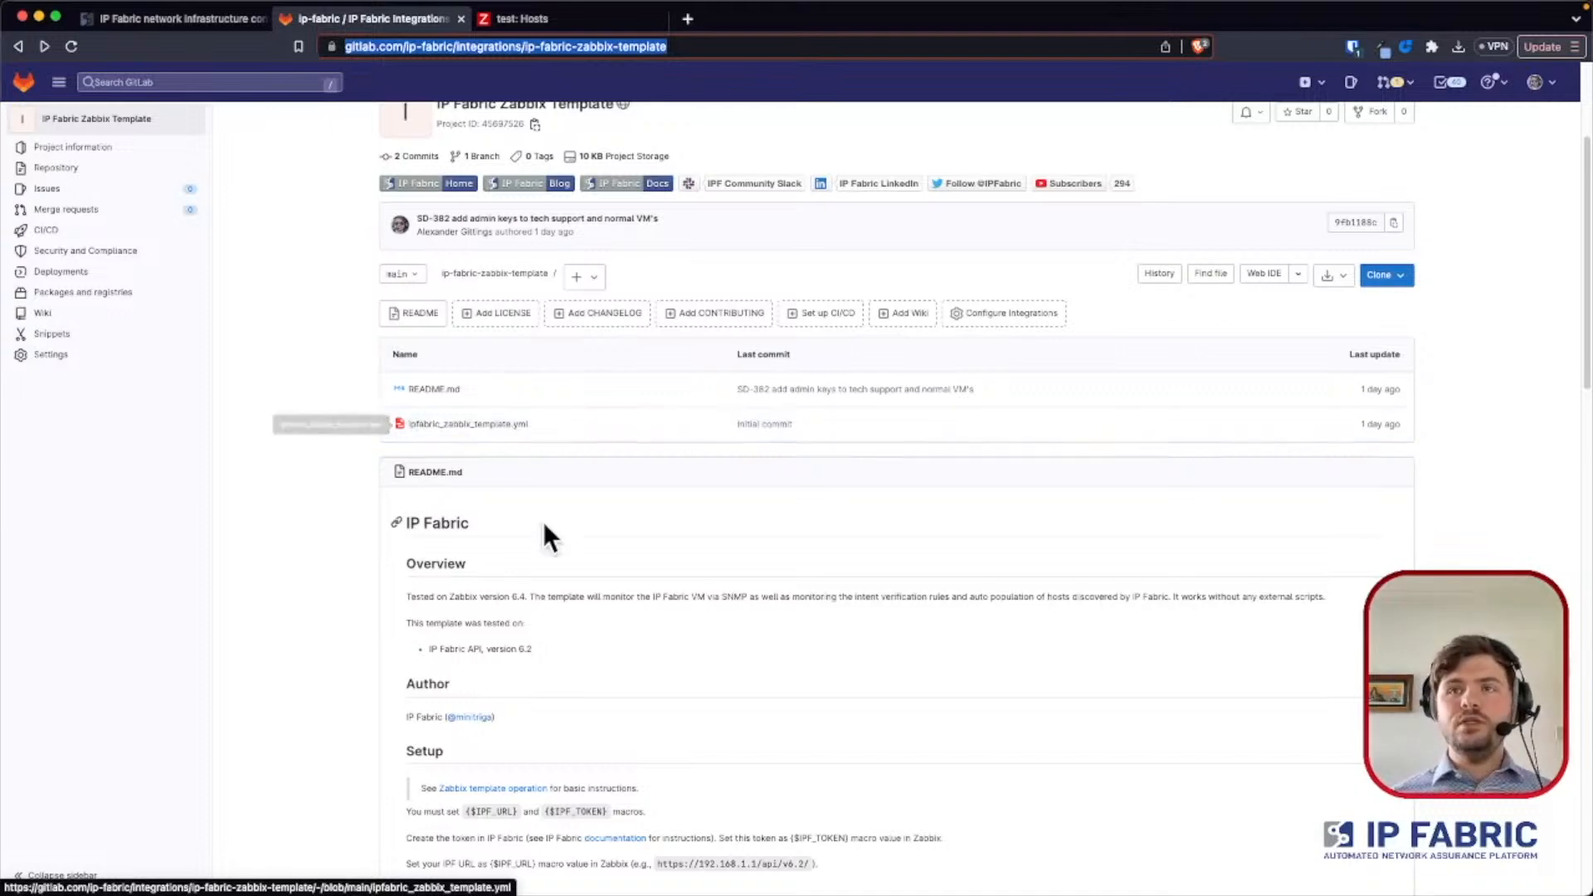
{"action": "scroll", "coordinate": [543, 523], "scroll_direction": "down", "scroll_amount": 5}
{"action": "scroll", "coordinate": [550, 470], "scroll_direction": "up", "scroll_amount": 8}
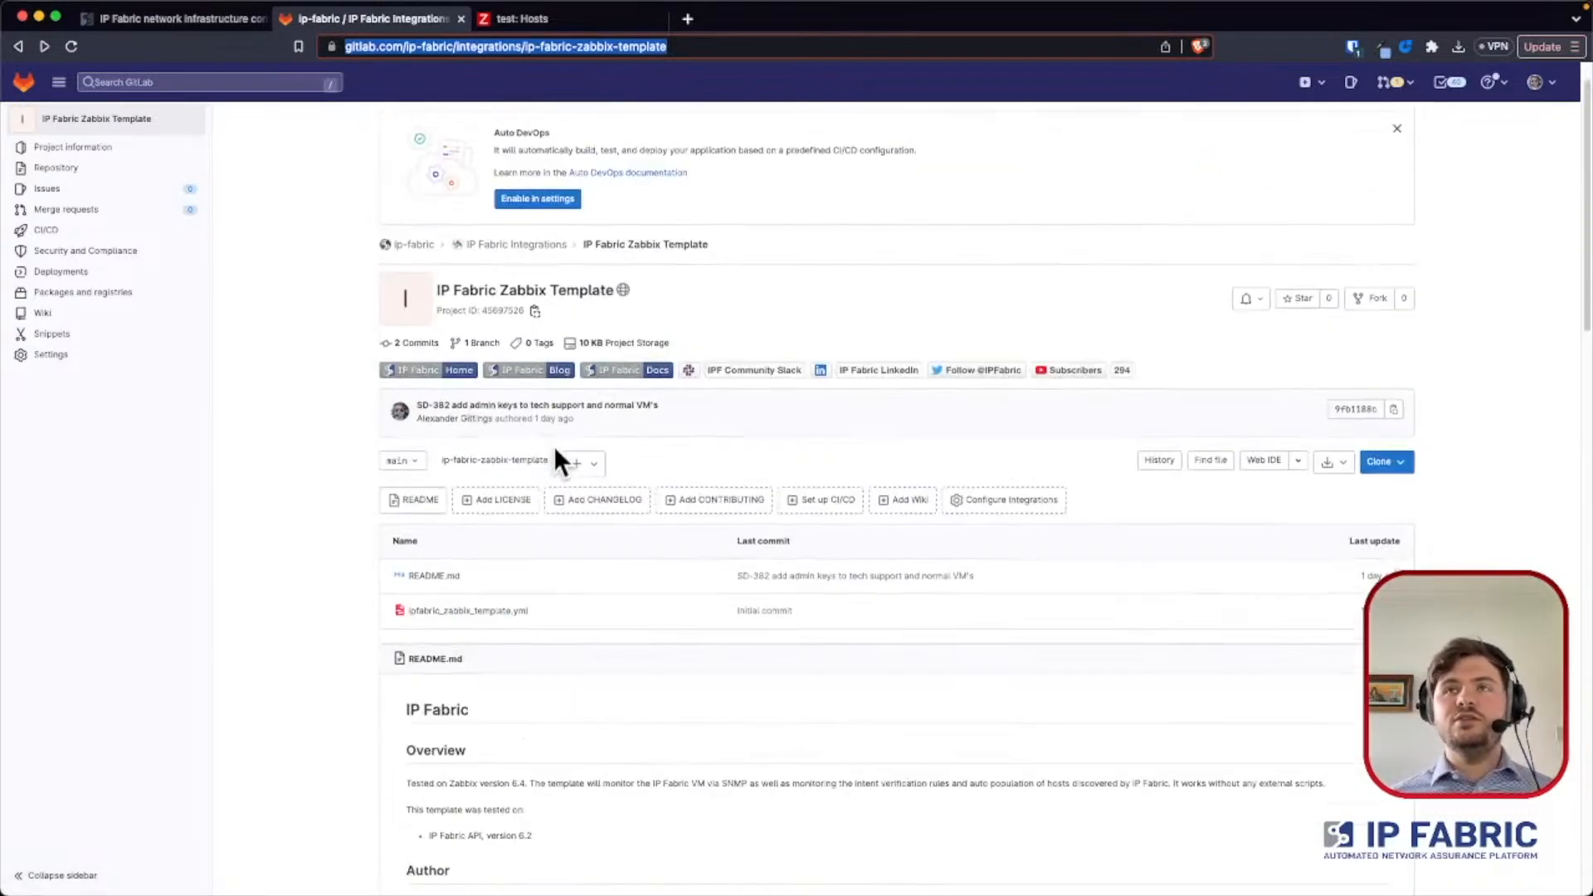
- Download ipfabric_zabbix_template.yml to the Downloads folder as ipfabric_zabbix_template (3).yml and return to the macros section of the repository's README
{"action": "left_click", "coordinate": [497, 612]}
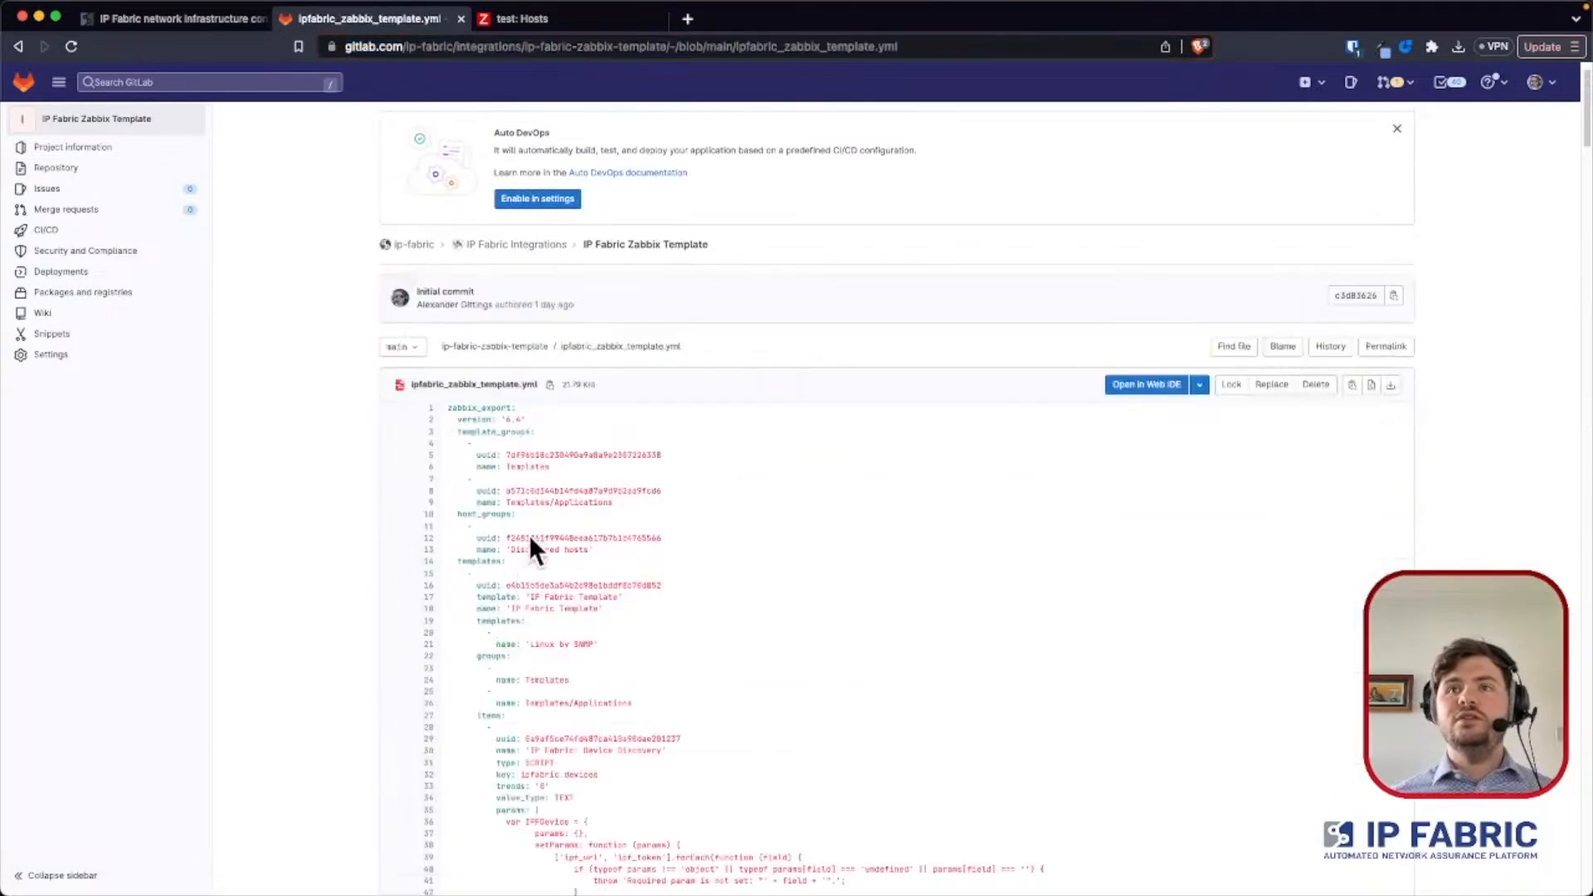
{"action": "scroll", "coordinate": [548, 401], "scroll_direction": "down", "scroll_amount": 2}
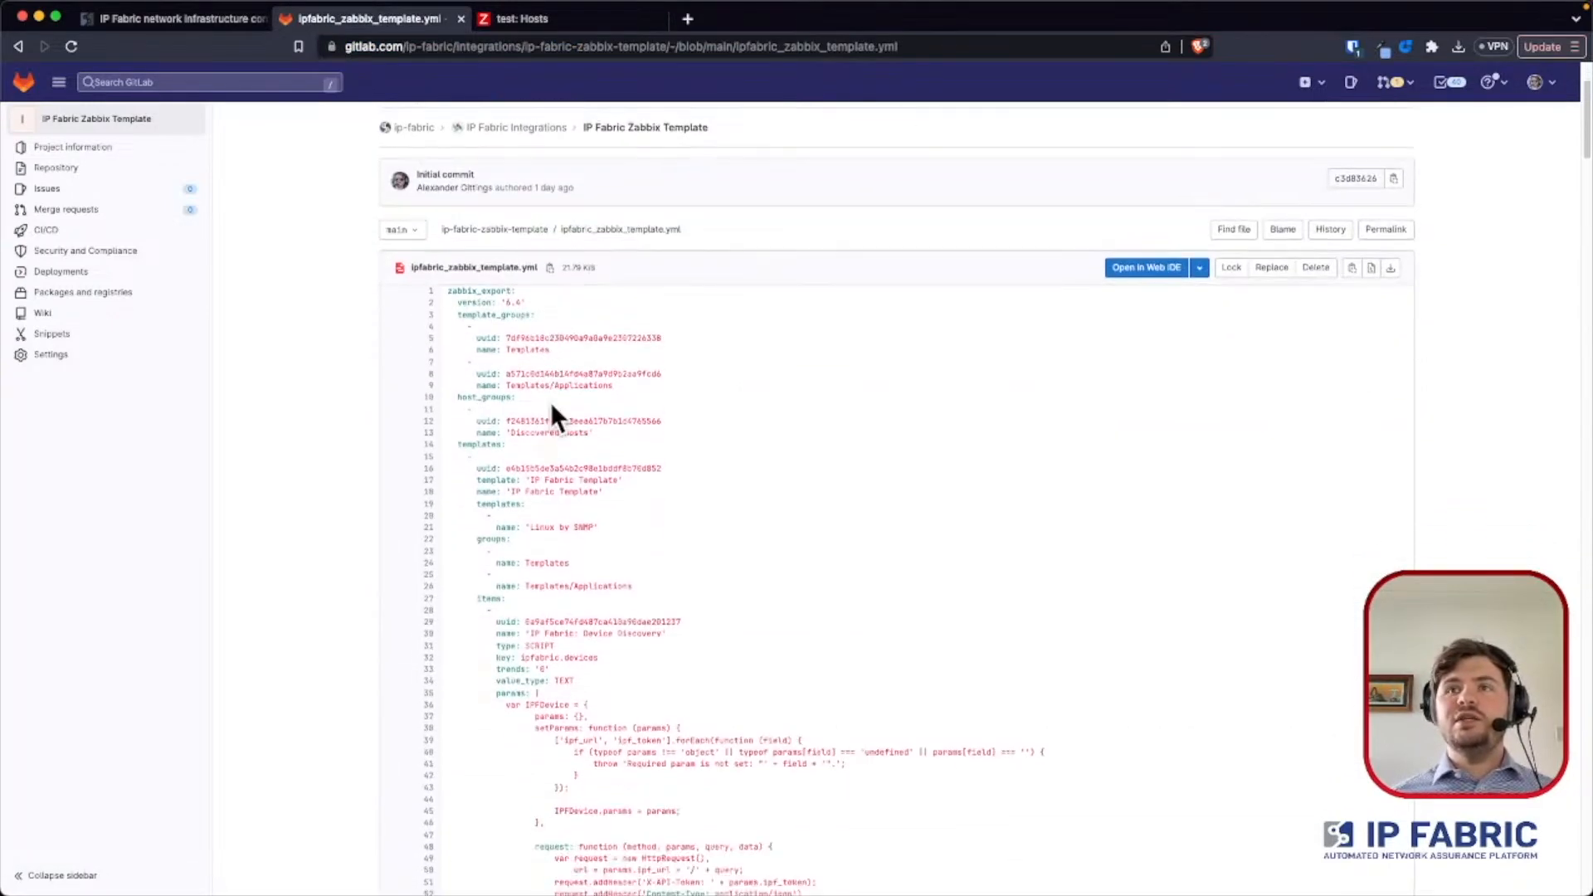
{"action": "left_click", "coordinate": [1390, 269]}
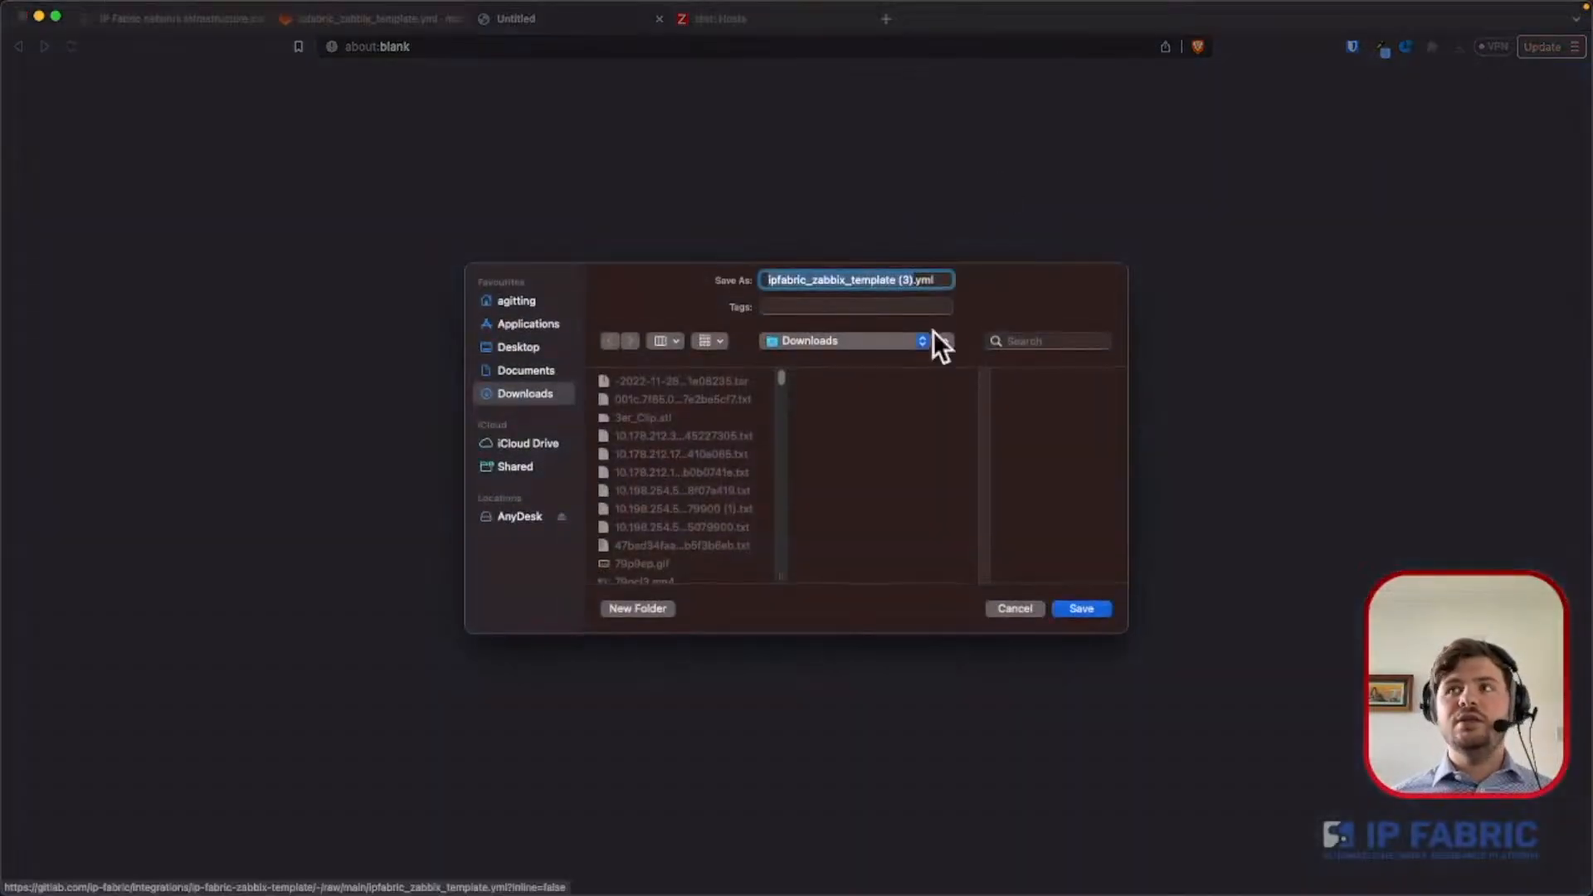
{"action": "left_click", "coordinate": [1070, 608]}
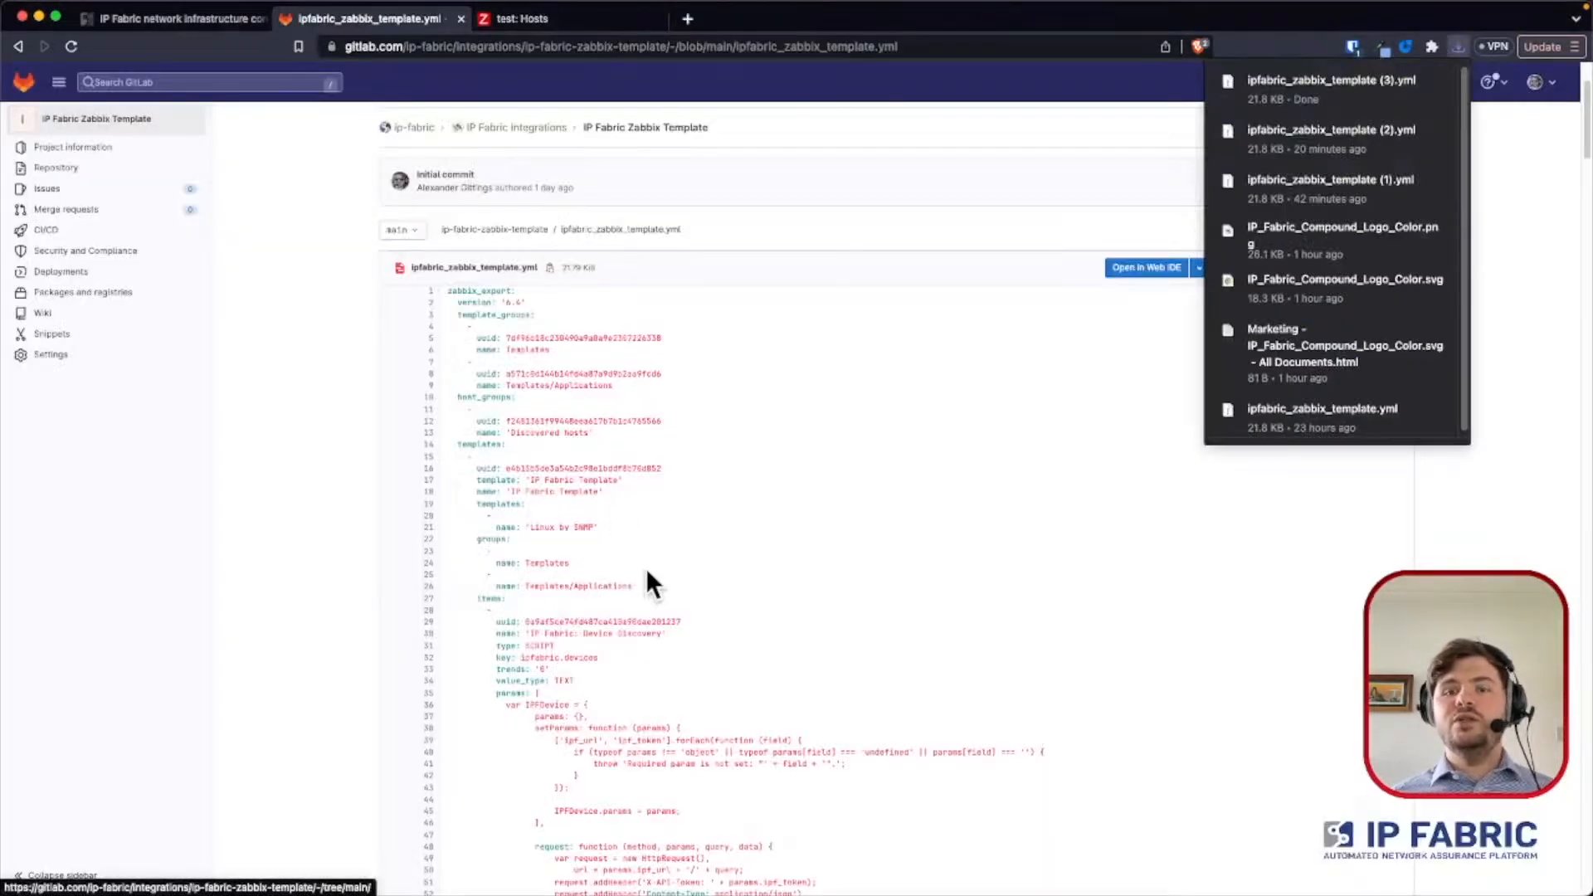
{"action": "left_click", "coordinate": [472, 229]}
{"action": "scroll", "coordinate": [391, 494], "scroll_direction": "down", "scroll_amount": 4}
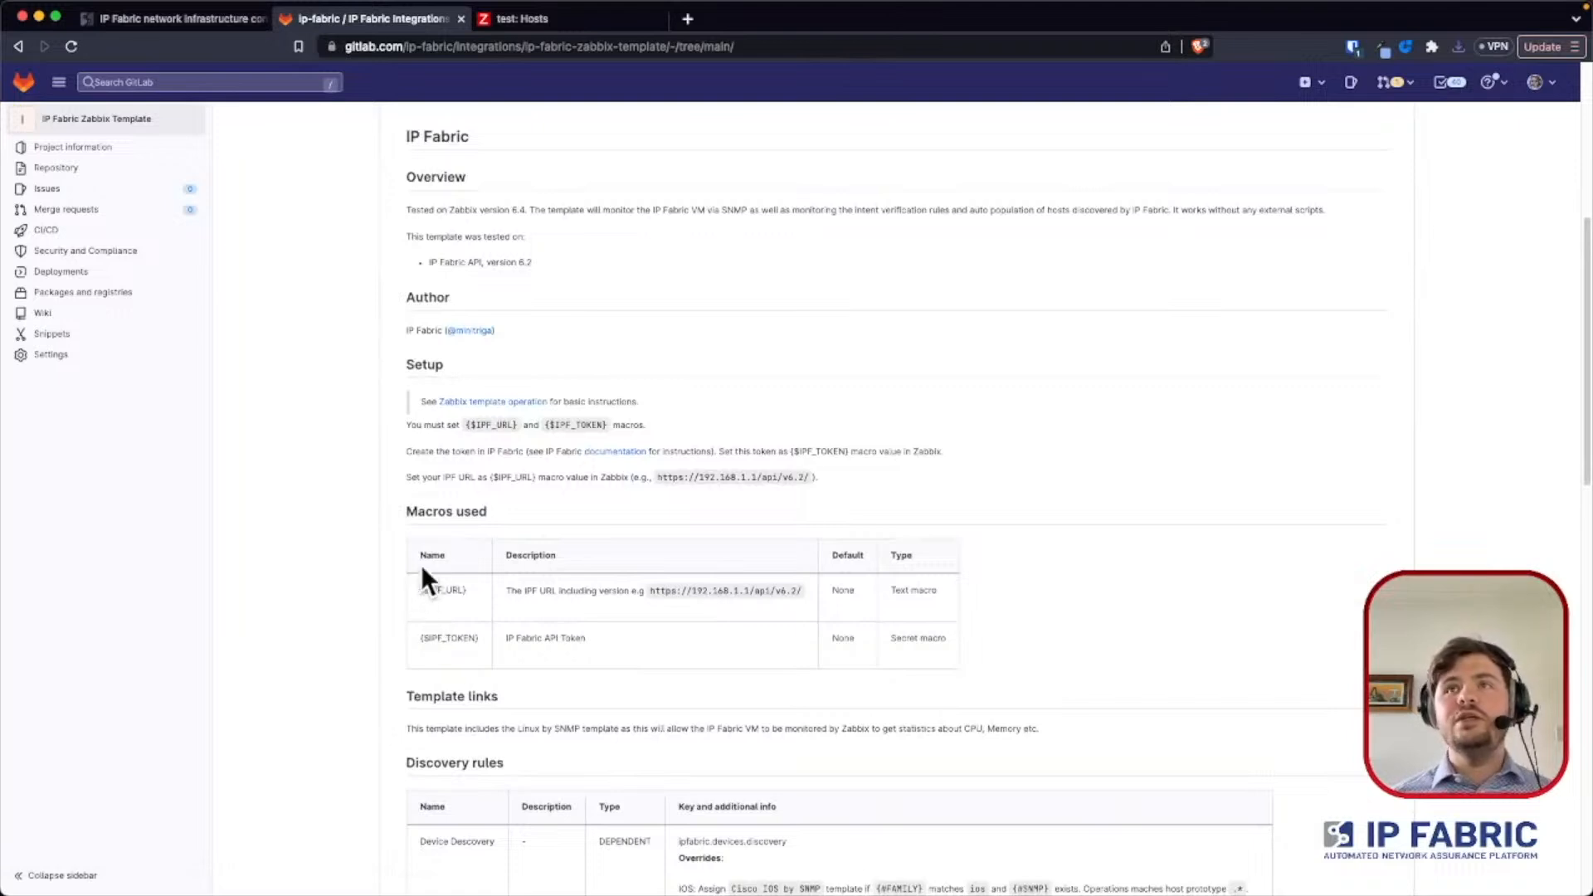
- Switch to Zabbix, open the data collection templates, reset the filter and filter the names by "ip fabric"
{"action": "left_click", "coordinate": [519, 18]}
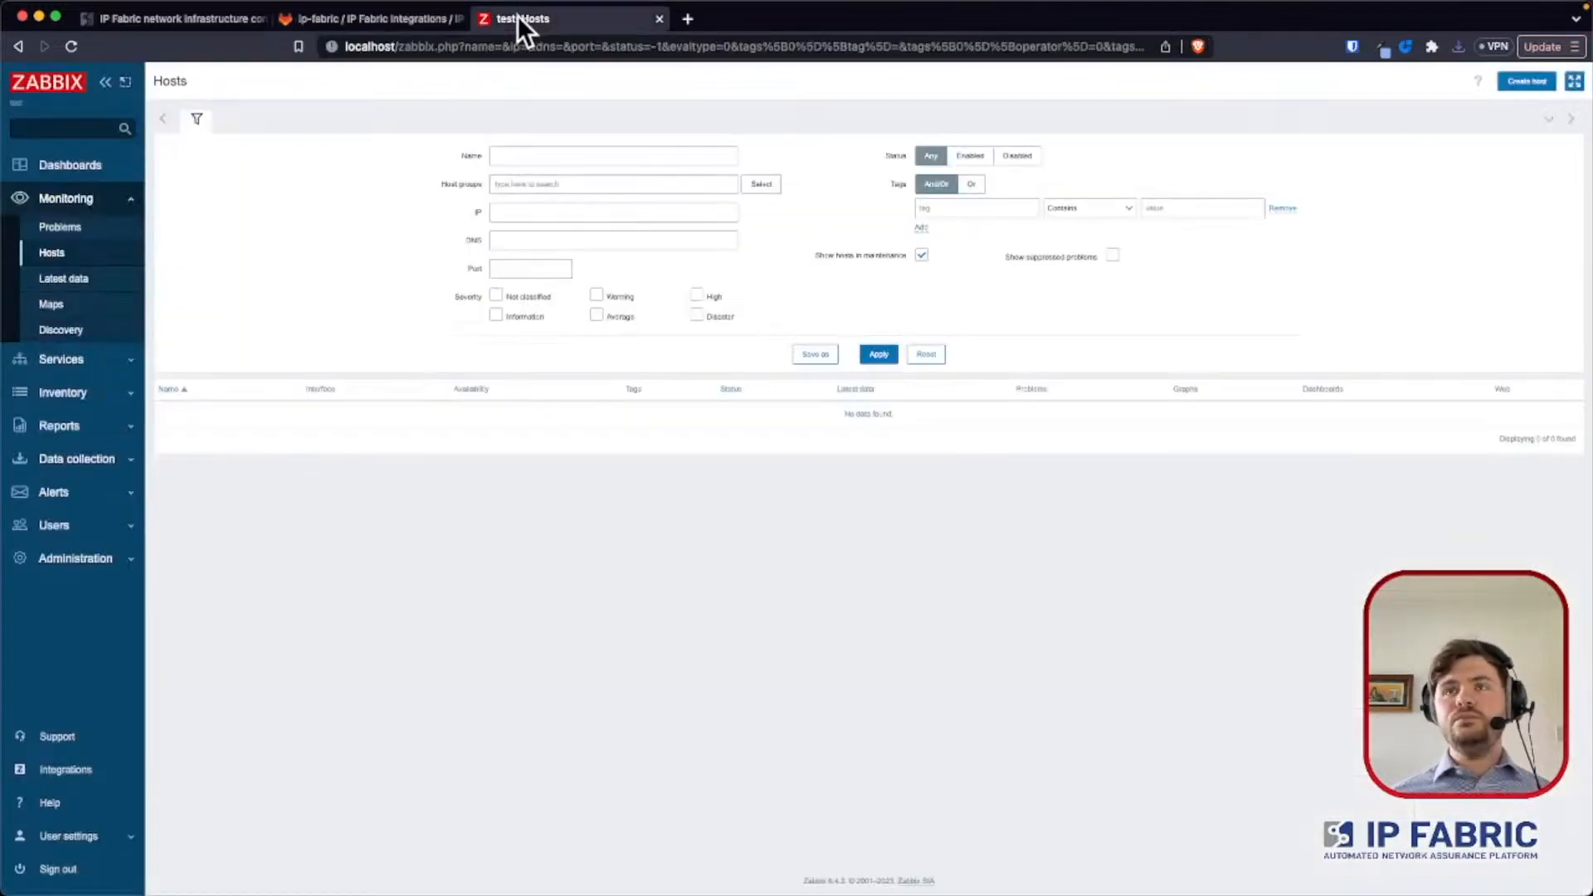
{"action": "left_click", "coordinate": [105, 451]}
{"action": "left_click", "coordinate": [71, 412]}
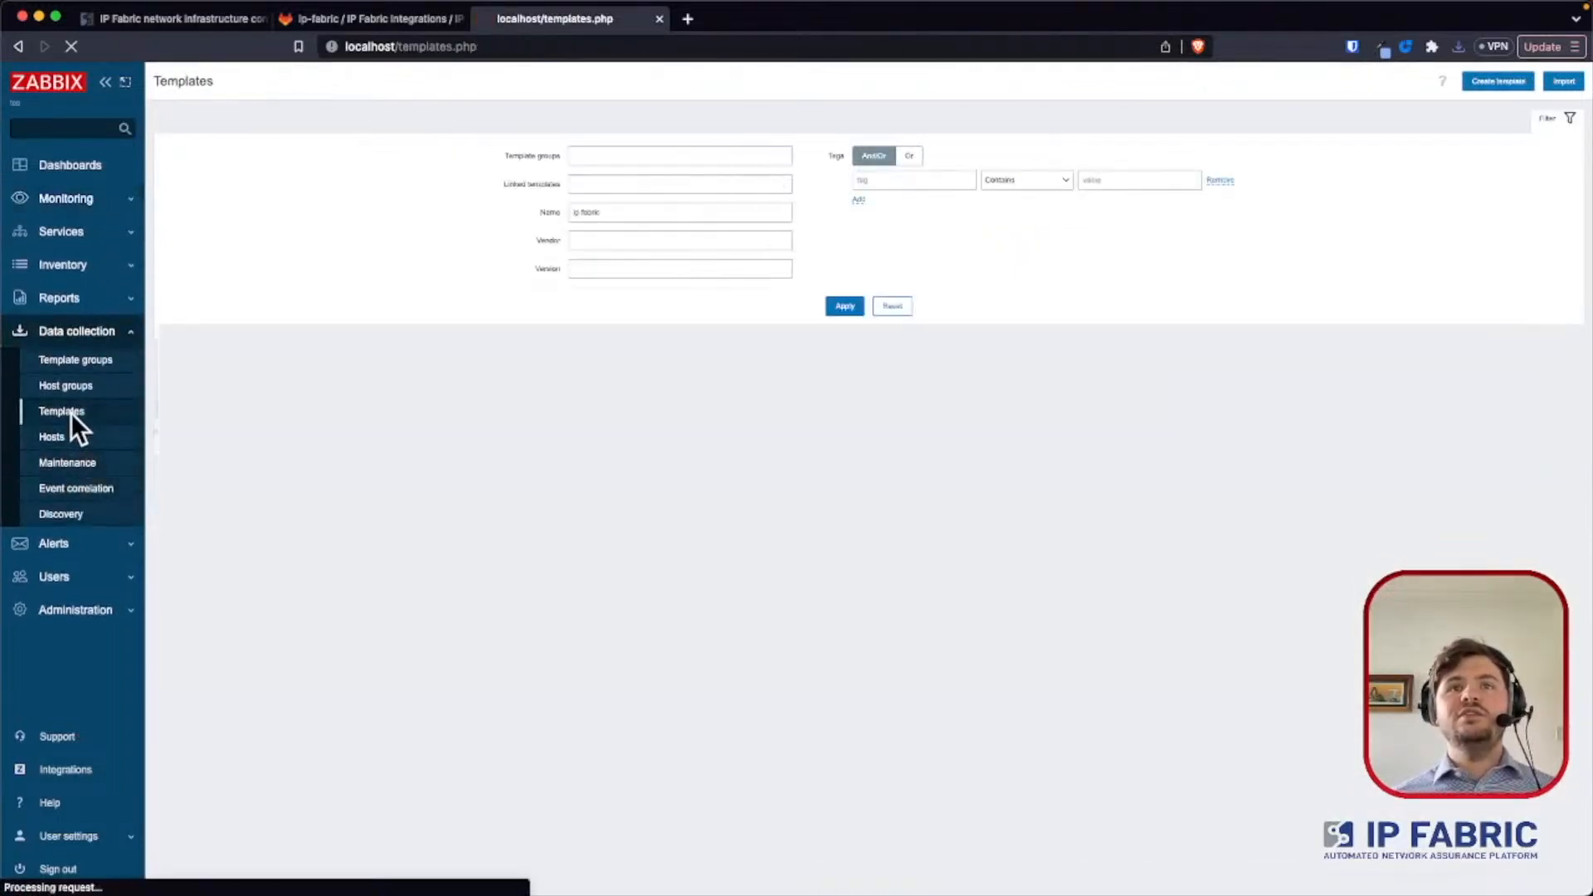
{"action": "left_click", "coordinate": [891, 306]}
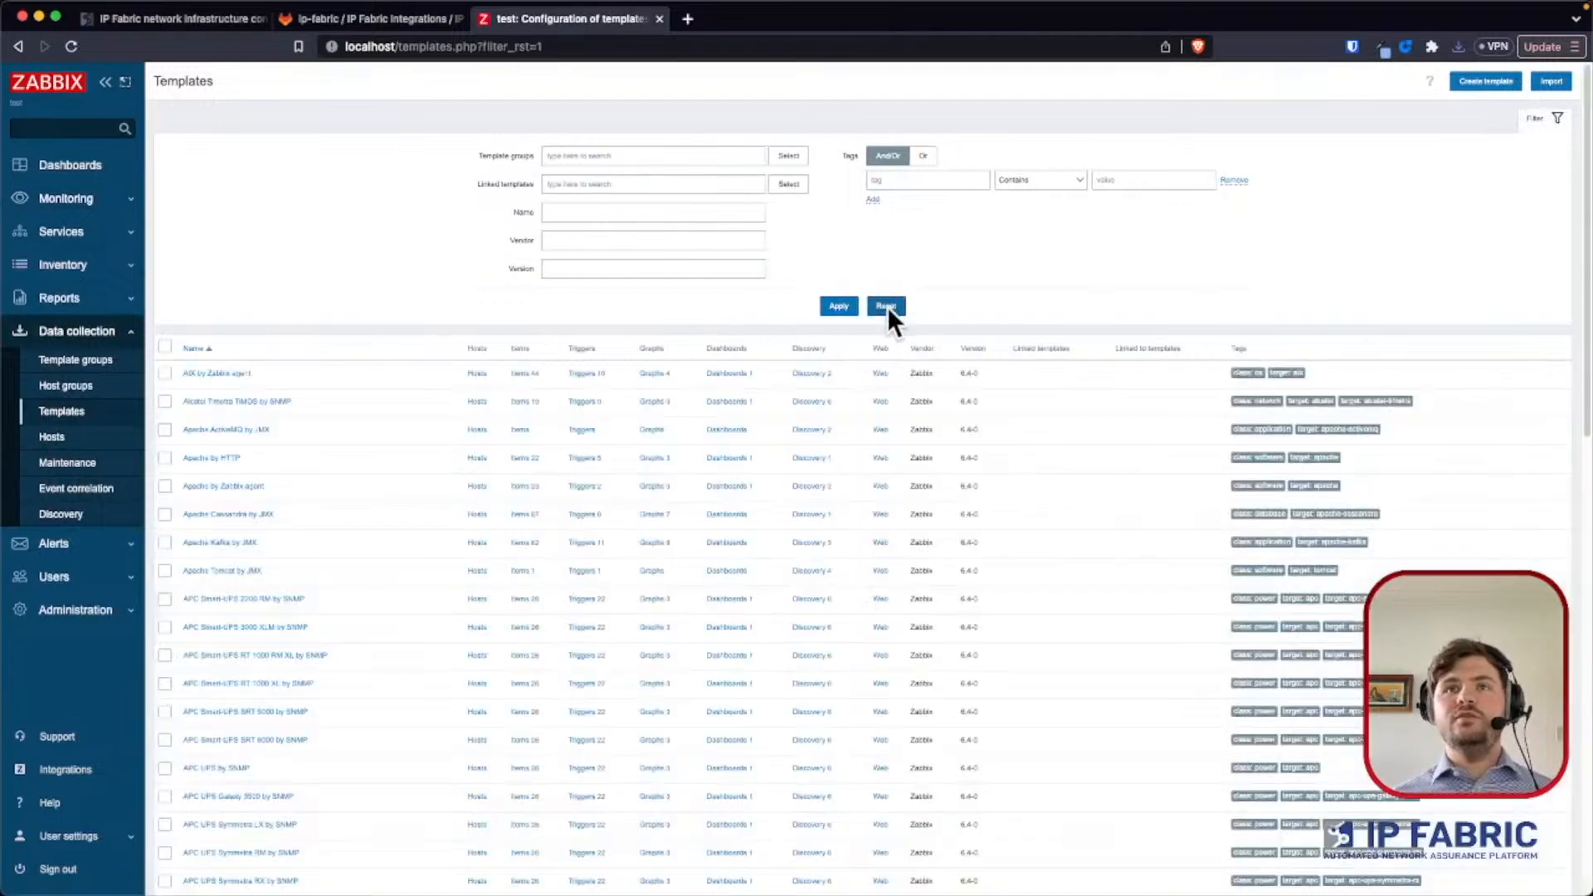
{"action": "left_click", "coordinate": [684, 210]}
{"action": "type", "text": "ip fabric"}
{"action": "key", "text": "Return"}
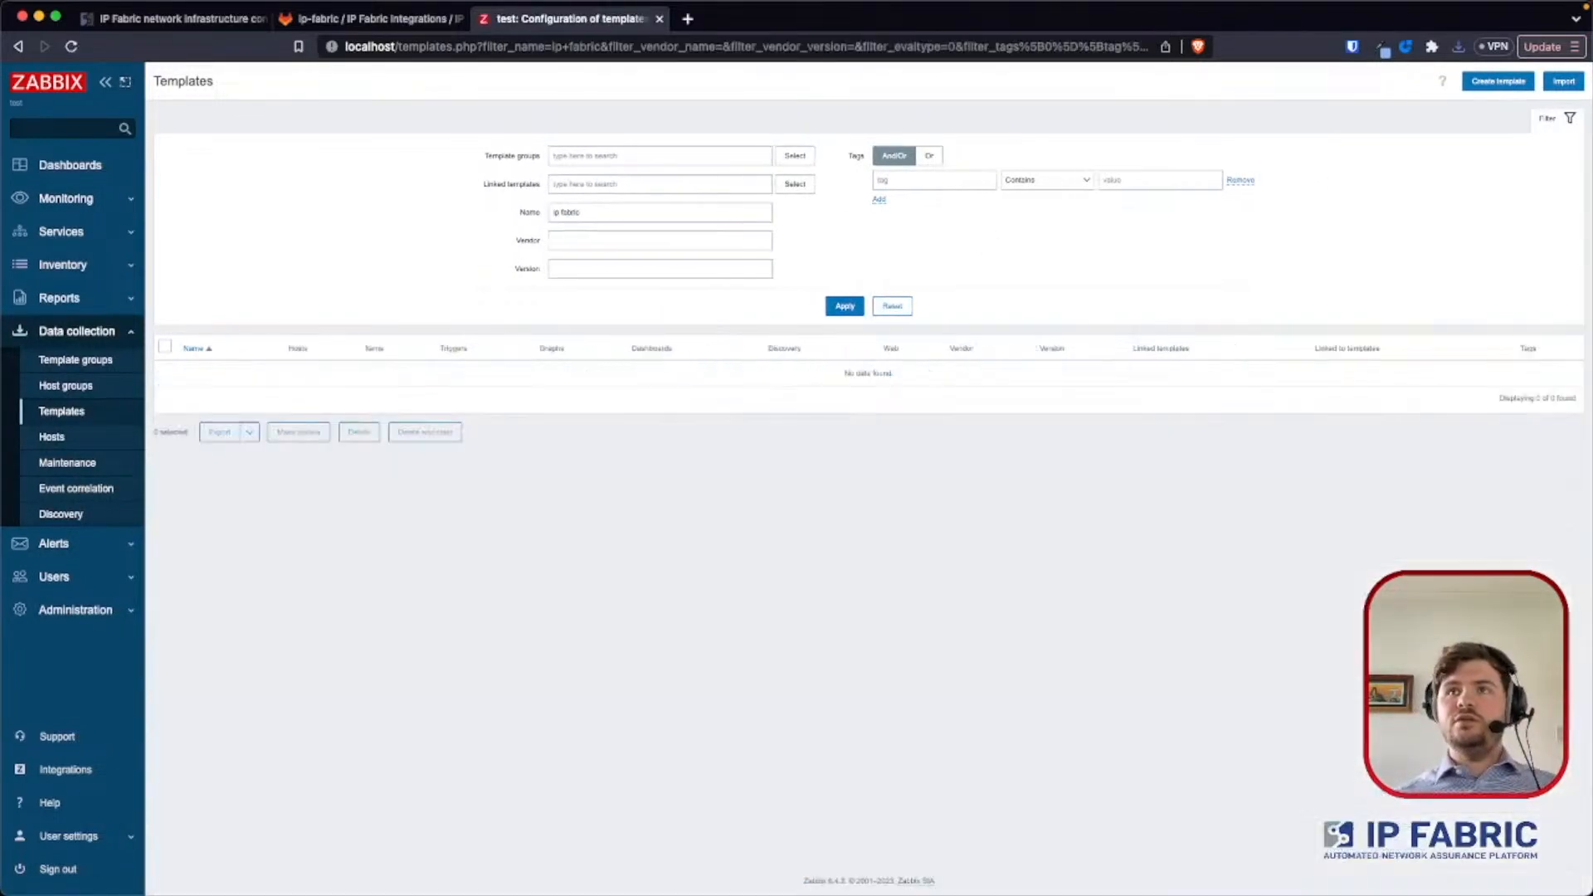
- Import the template file ipfabric_zabbix_template (3).yml with update existing, create new and delete missing enabled, and accept the listed changes
{"action": "left_click", "coordinate": [1551, 81]}
{"action": "left_click", "coordinate": [655, 152]}
{"action": "double_click", "coordinate": [604, 349]}
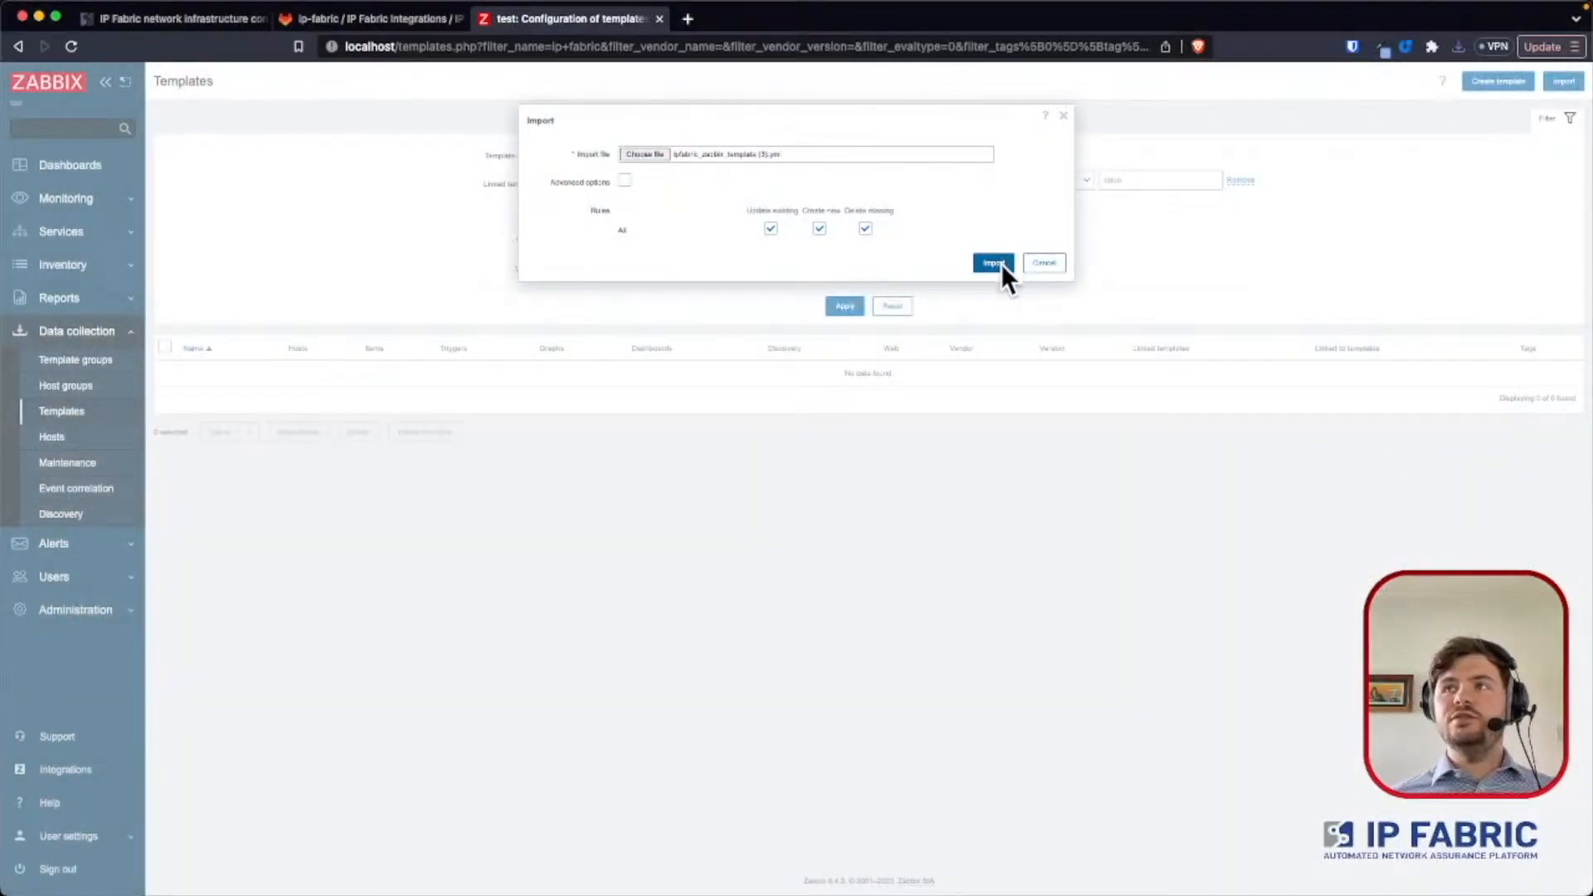
{"action": "left_click", "coordinate": [1001, 262]}
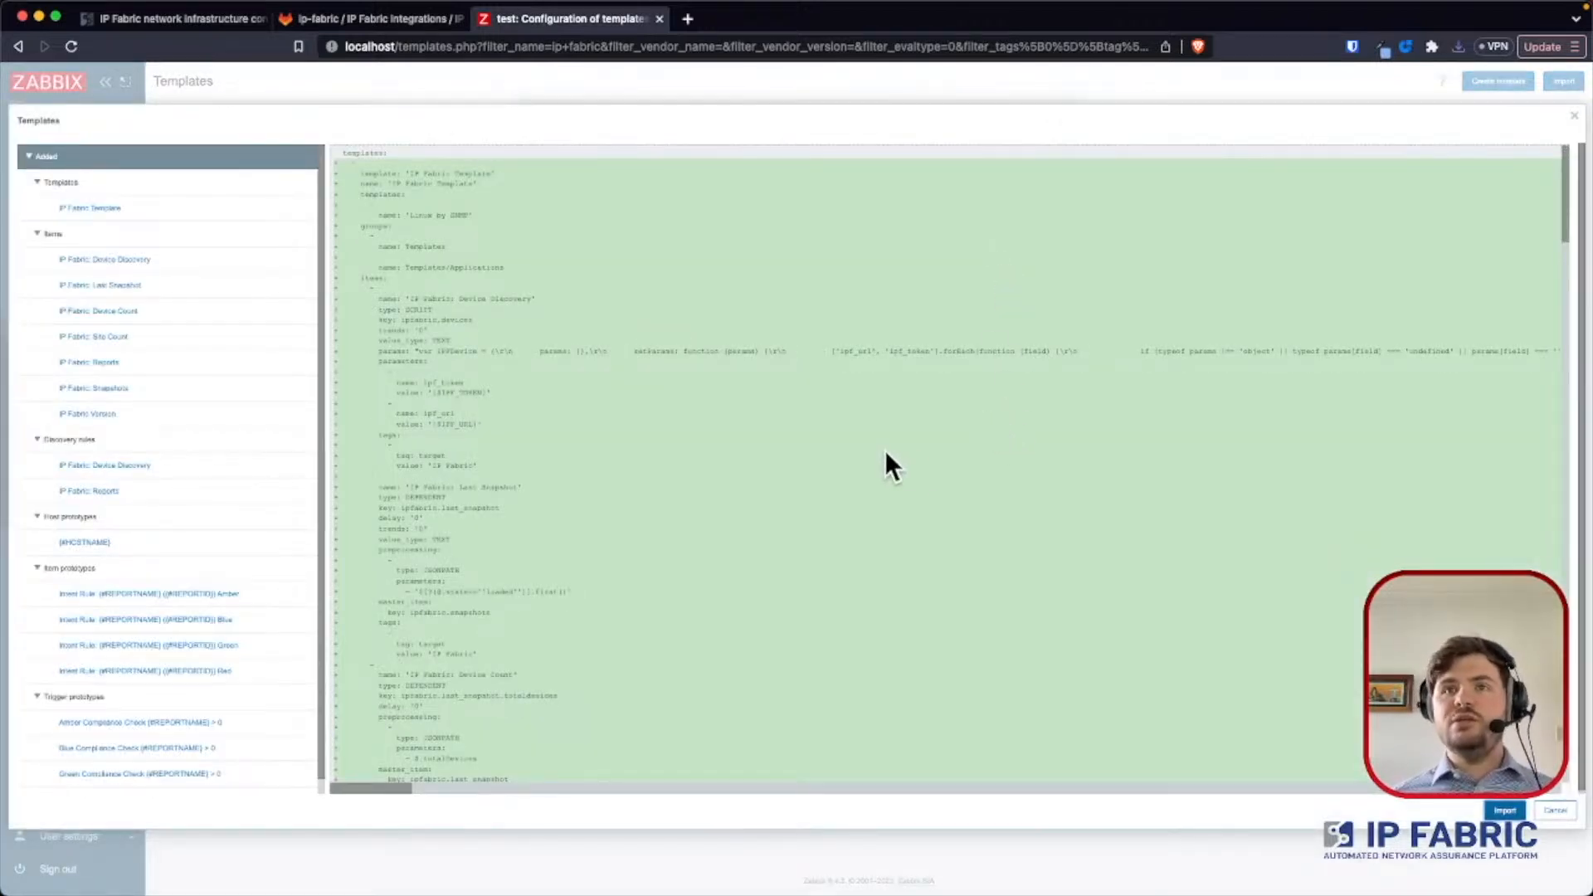
{"action": "left_click", "coordinate": [1512, 808]}
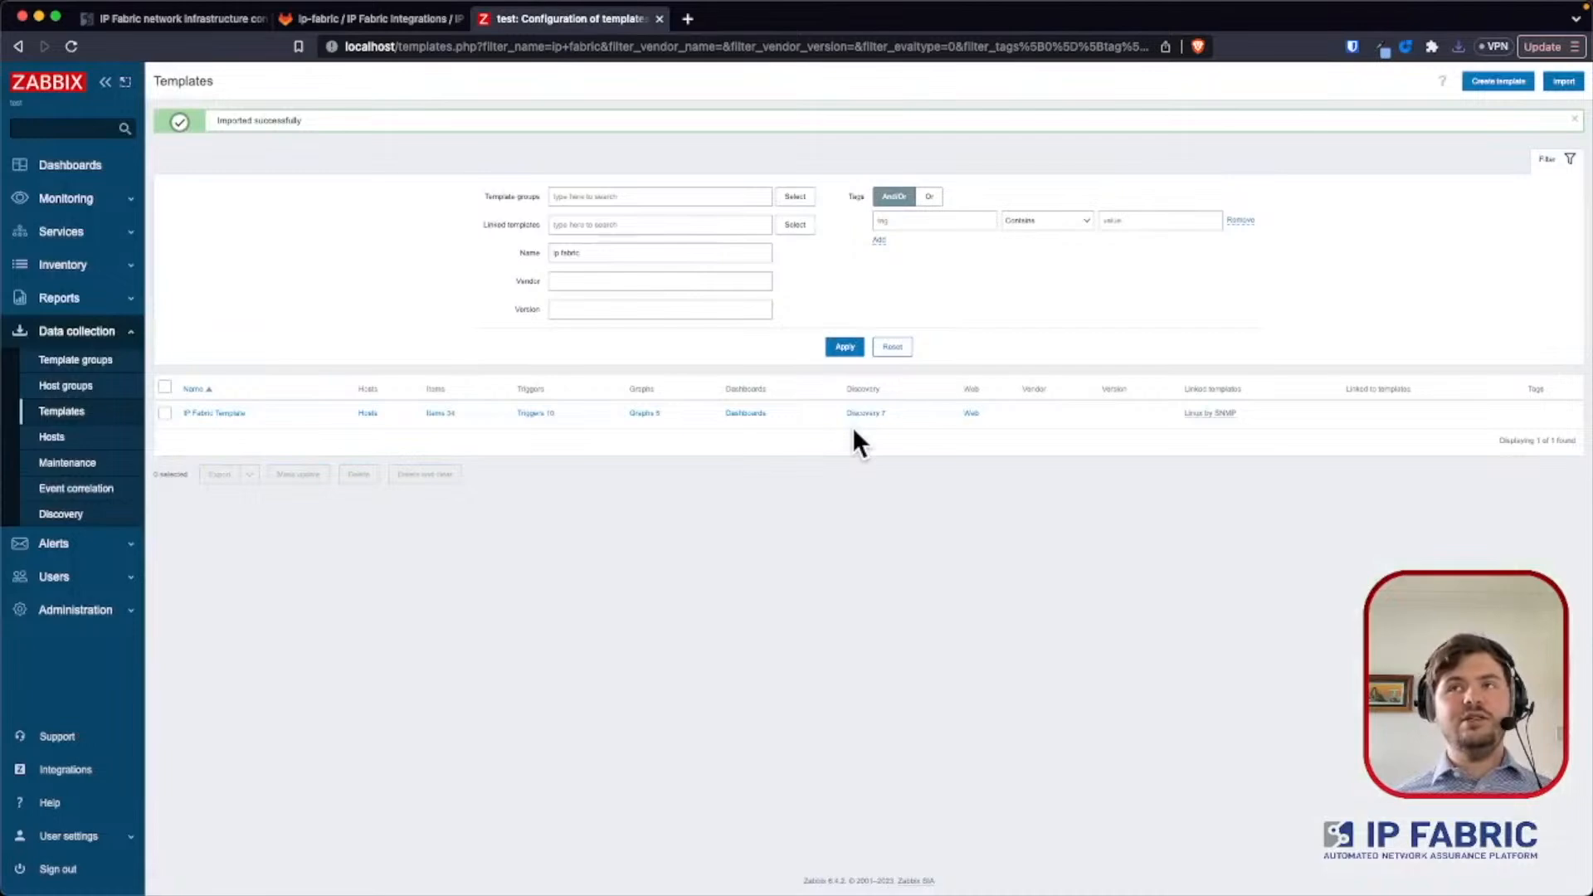
- Start a new host from the monitored hosts page and name it IP Fabric
{"action": "left_click", "coordinate": [116, 203]}
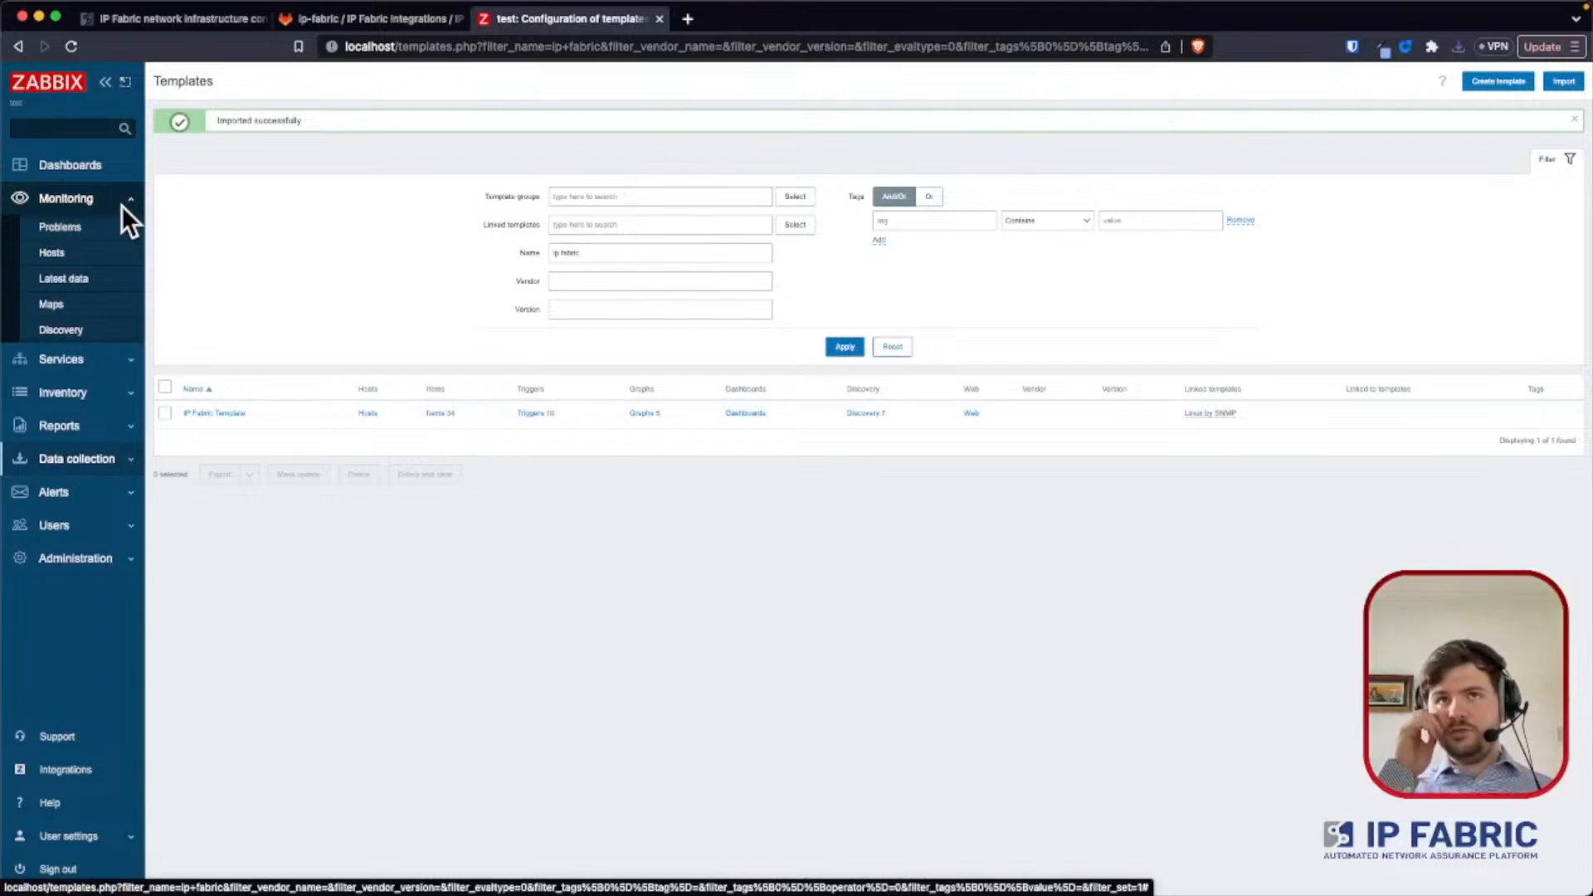
{"action": "left_click", "coordinate": [89, 252]}
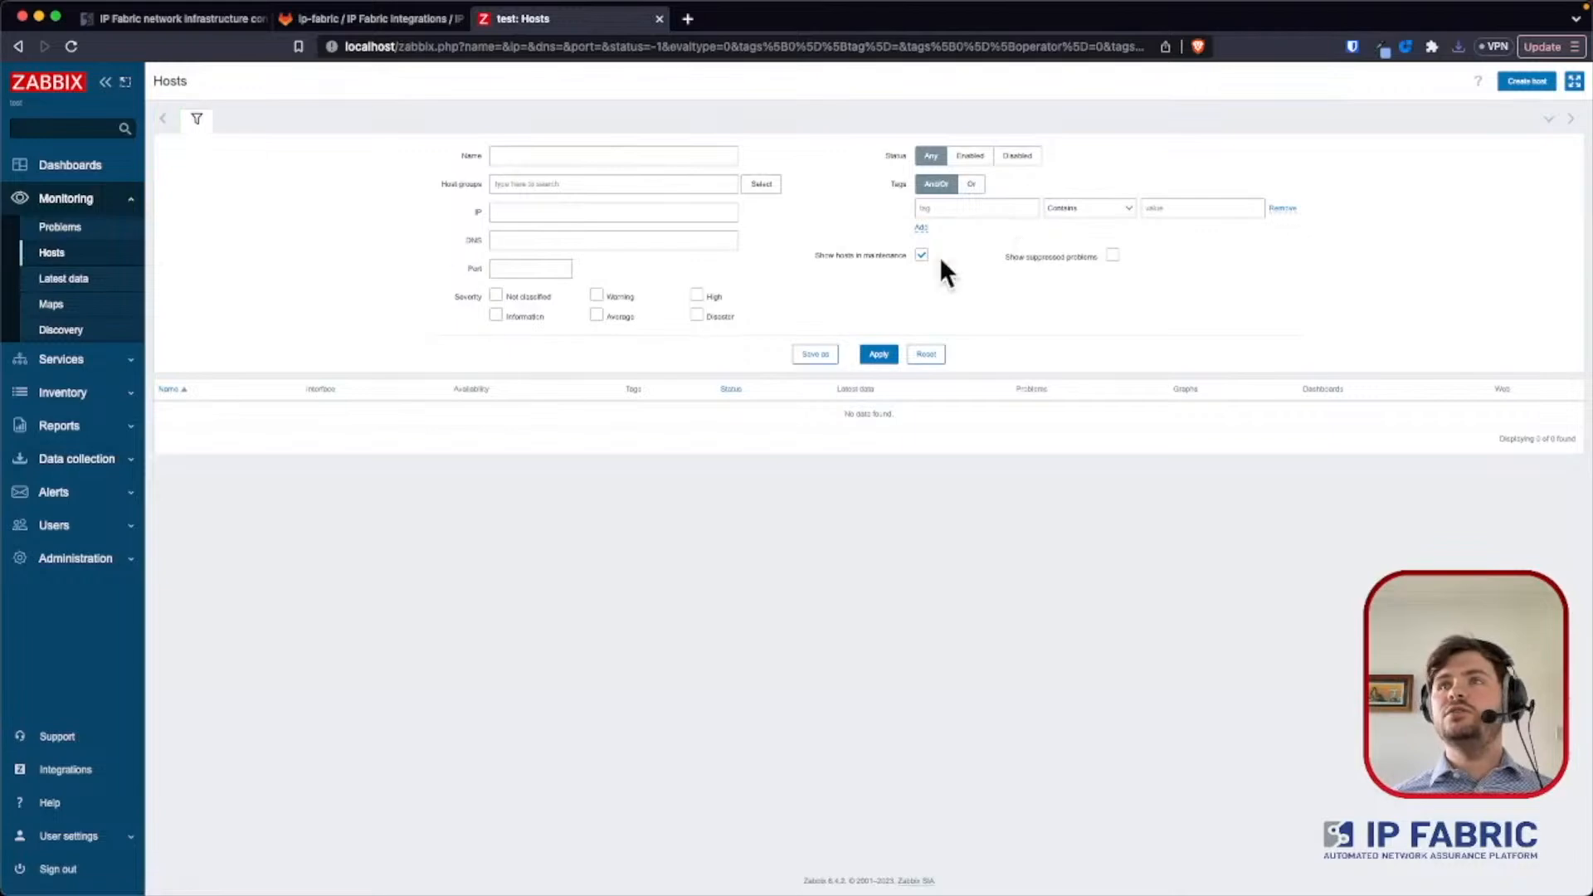
{"action": "left_click", "coordinate": [1527, 80]}
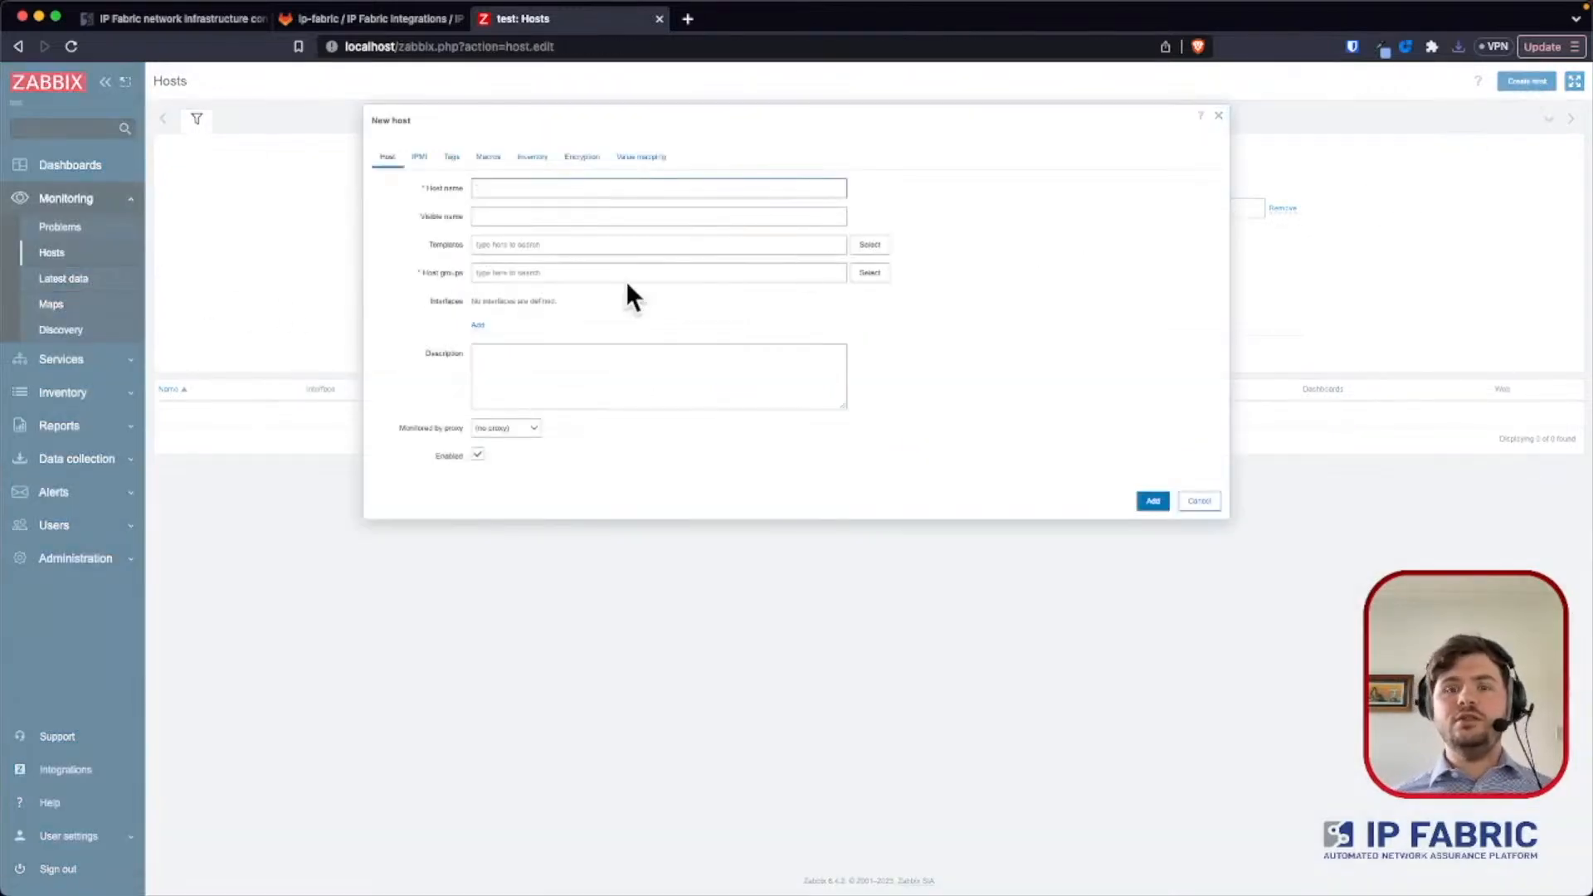
{"action": "scroll", "coordinate": [629, 295], "scroll_direction": "up", "scroll_amount": 5}
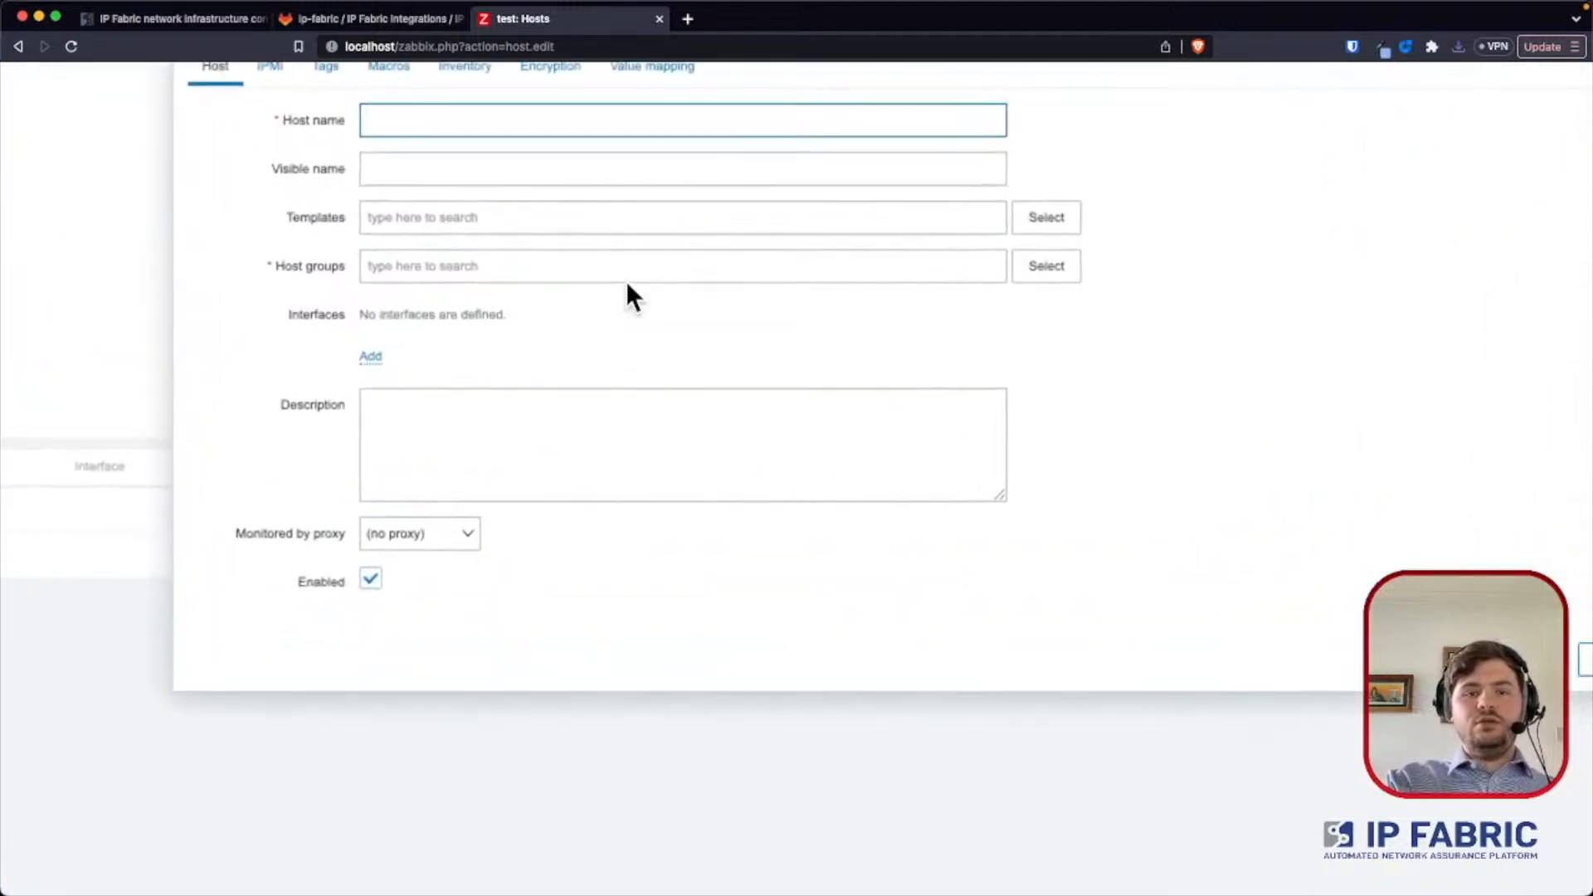
{"action": "scroll", "coordinate": [640, 249], "scroll_direction": "up", "scroll_amount": 3}
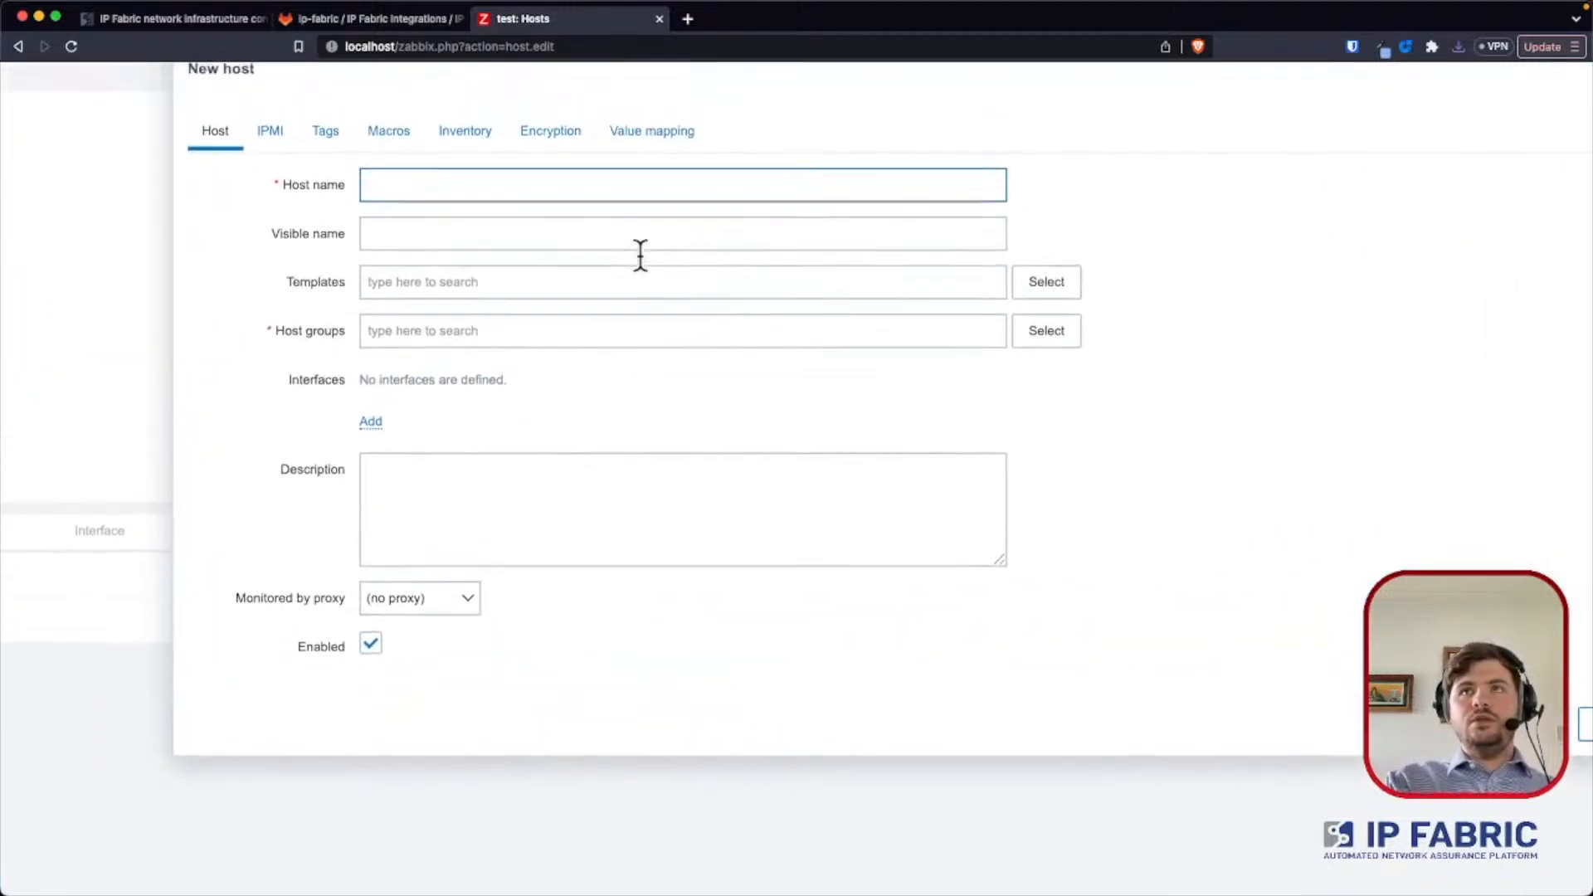
{"action": "type", "text": "IP"}
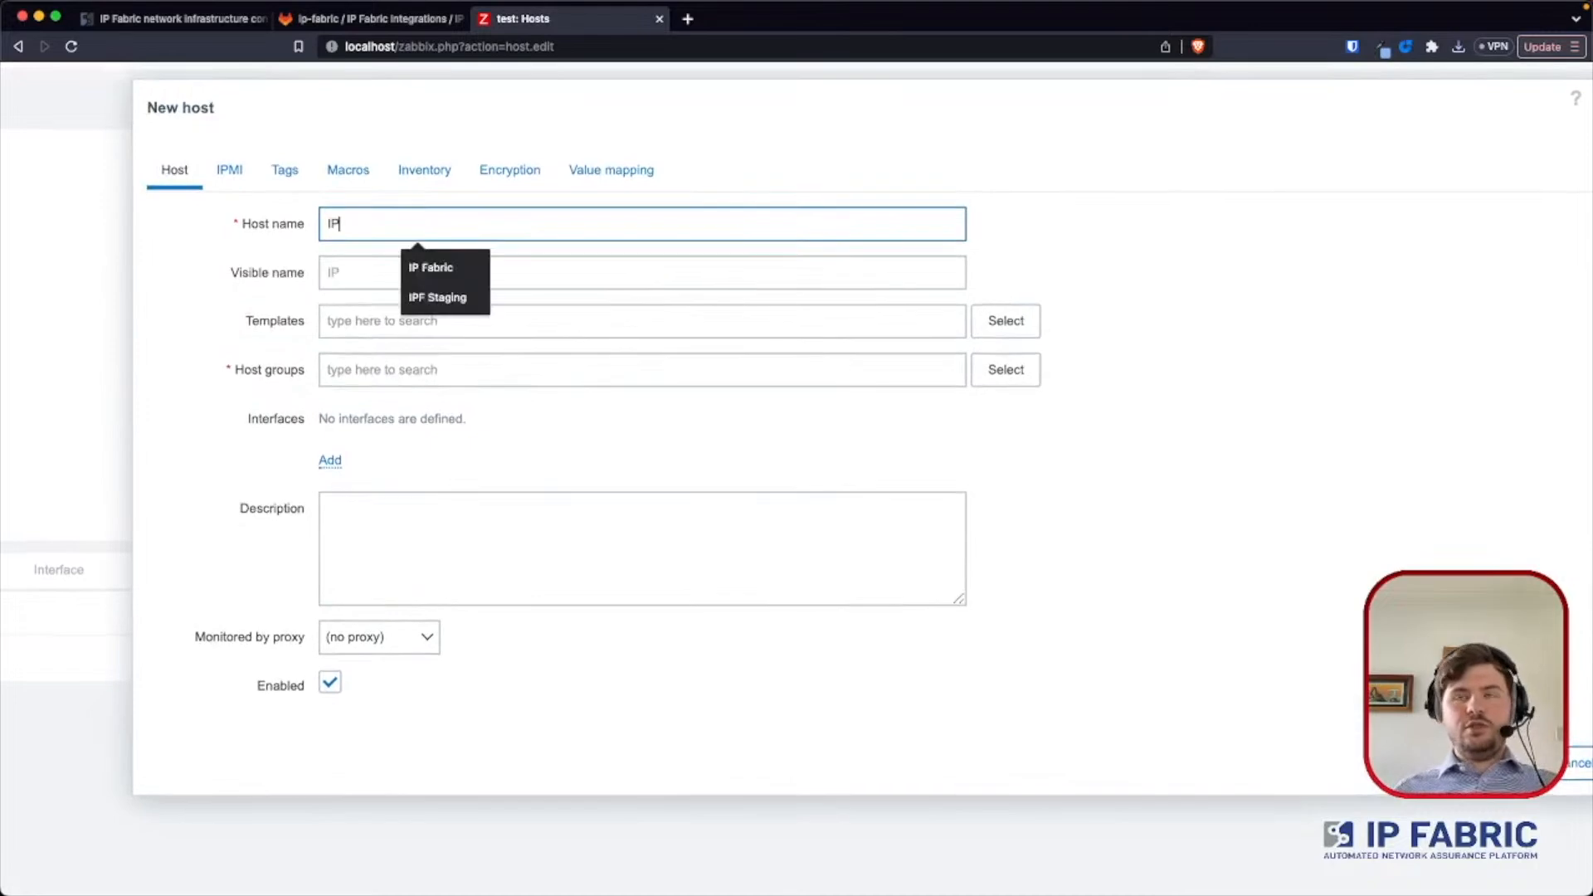
{"action": "key", "text": "Down"}
{"action": "key", "text": "Return"}
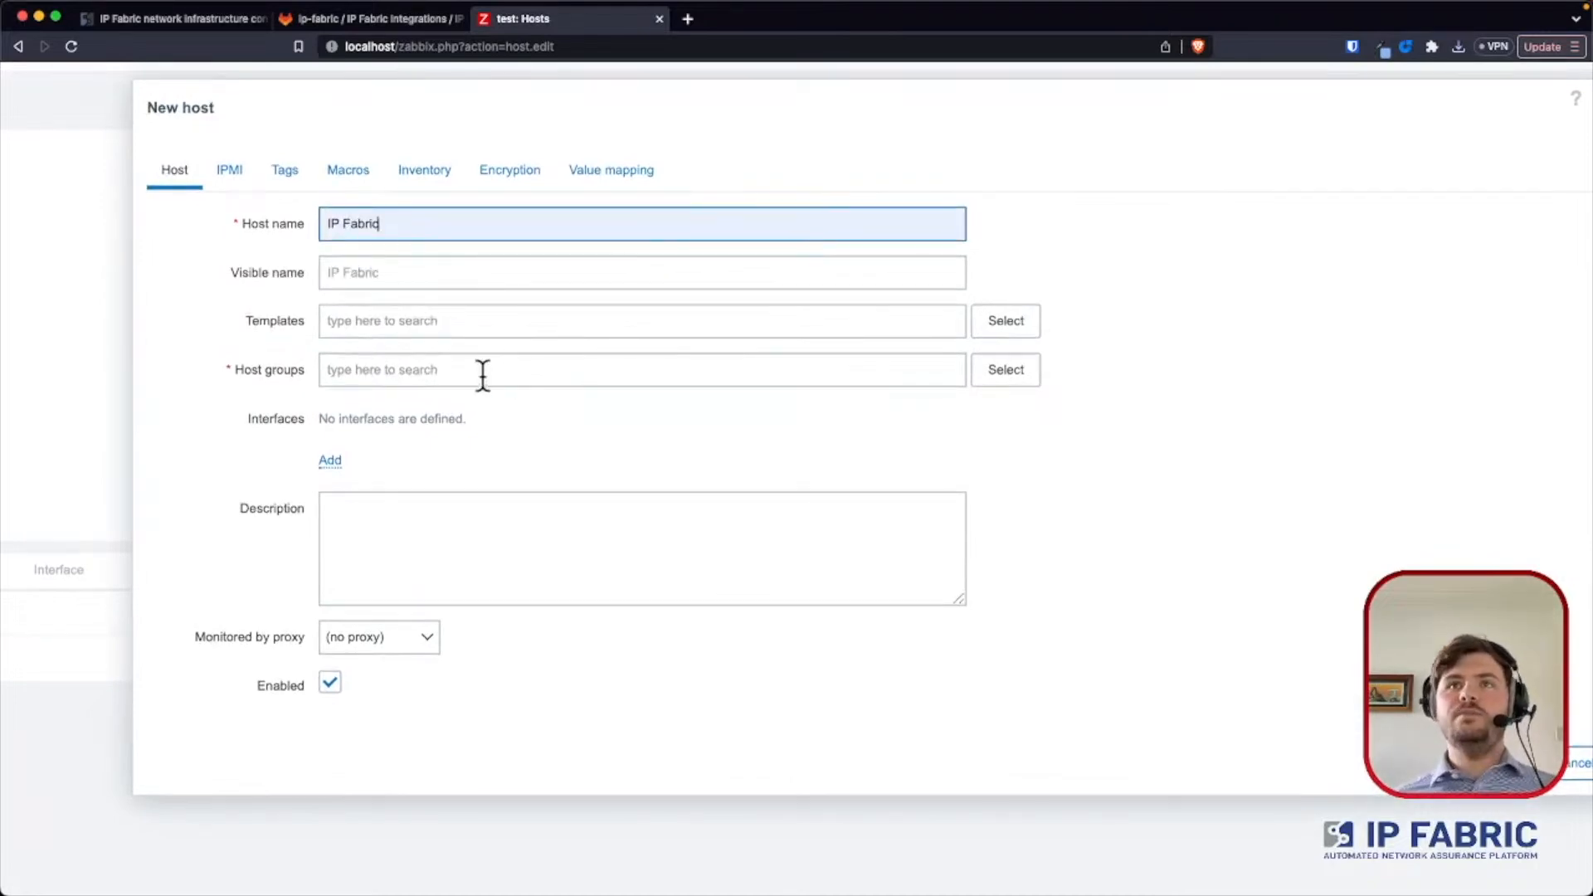
- Find and link the IP Fabric Template to the new host
{"action": "left_click", "coordinate": [444, 325]}
{"action": "type", "text": "IPF"}
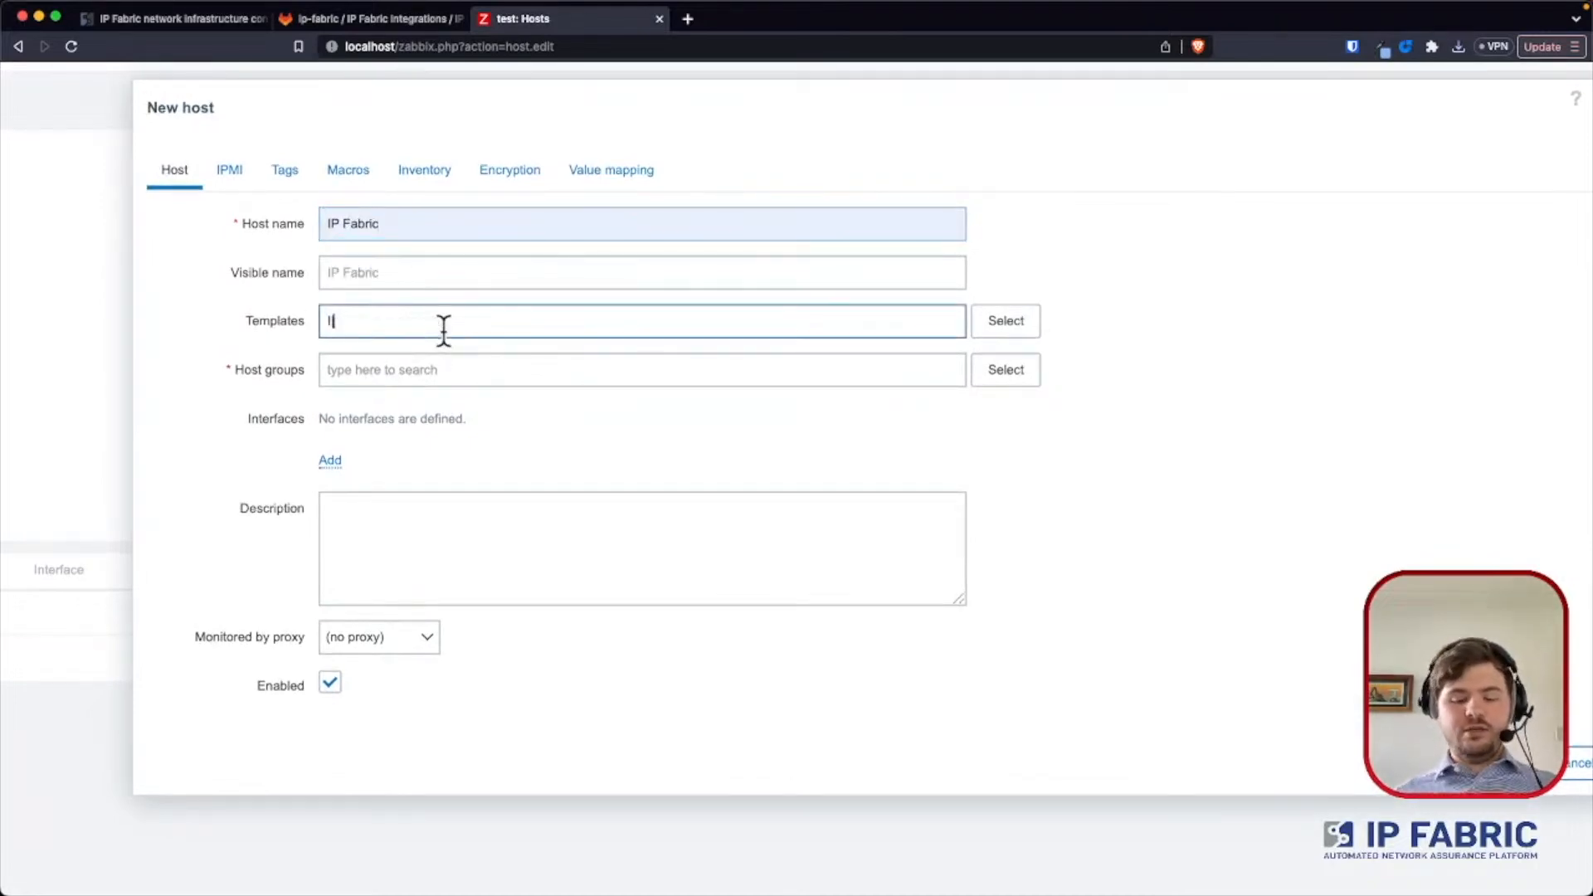
{"action": "key", "text": "BackSpace"}
{"action": "key", "text": "BackSpace"}
{"action": "type", "text": "P F"}
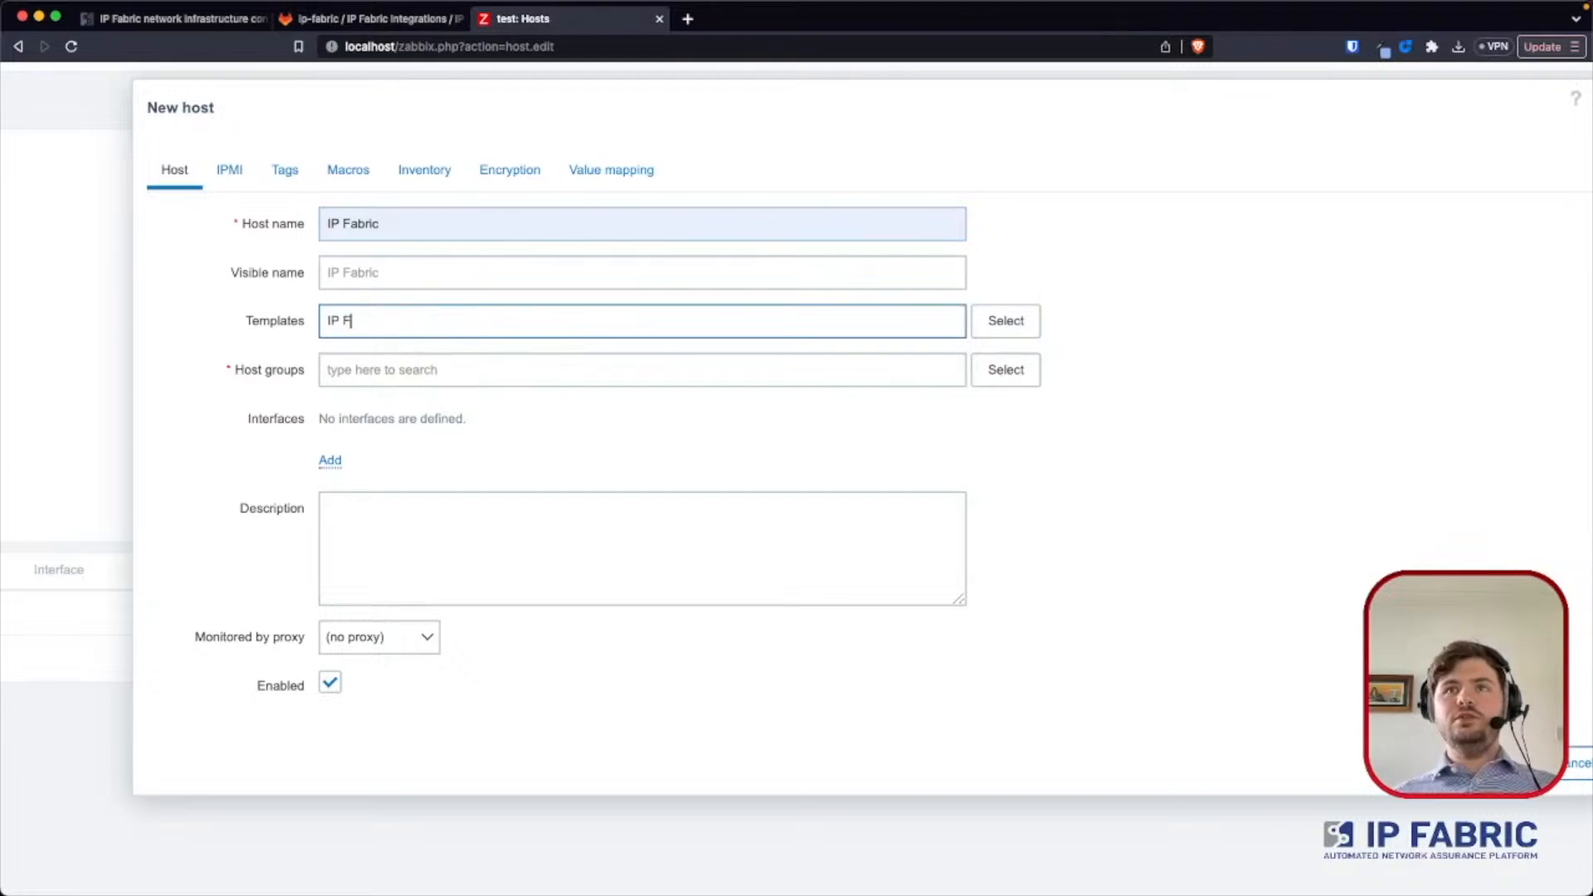
{"action": "left_click", "coordinate": [427, 347]}
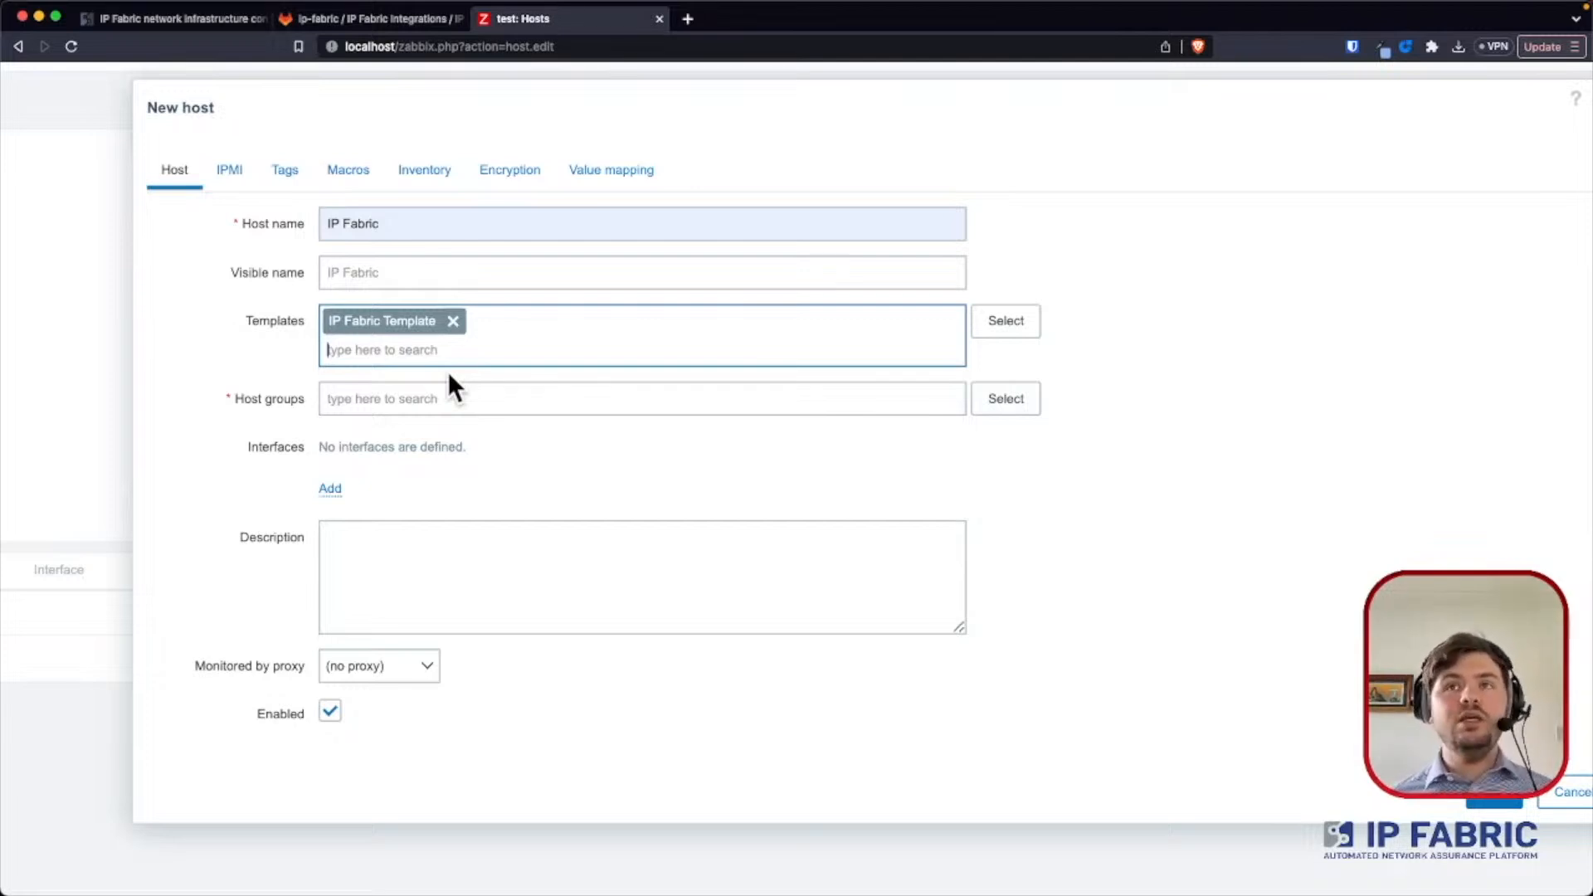
- Assign the new host to the Applications and Linux servers host groups
{"action": "left_click", "coordinate": [437, 402]}
{"action": "left_click", "coordinate": [991, 404]}
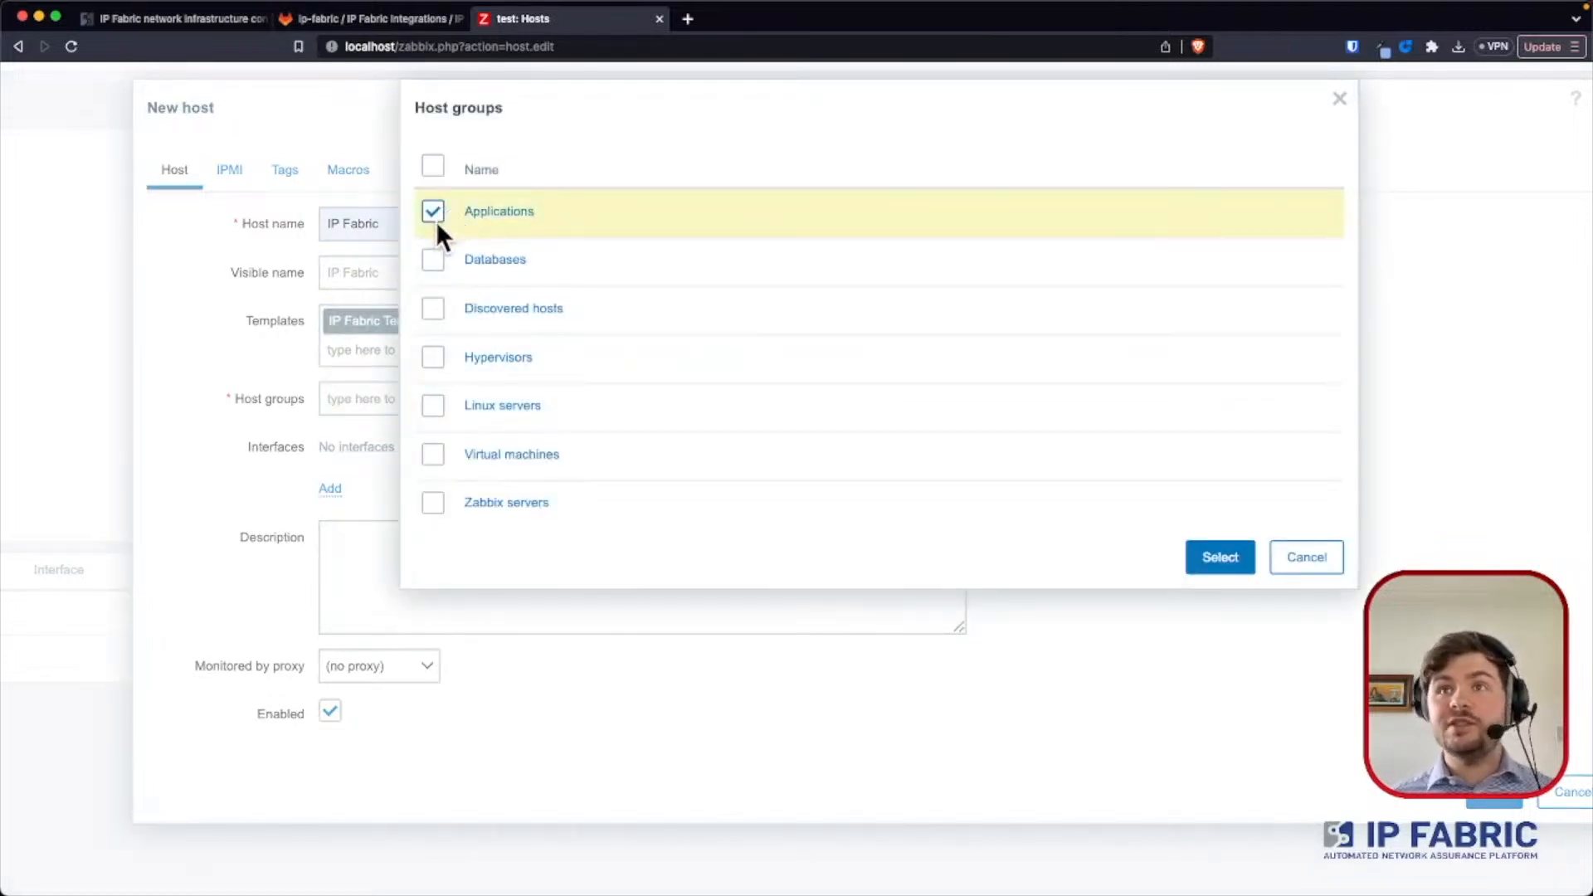
{"action": "left_click", "coordinate": [432, 405]}
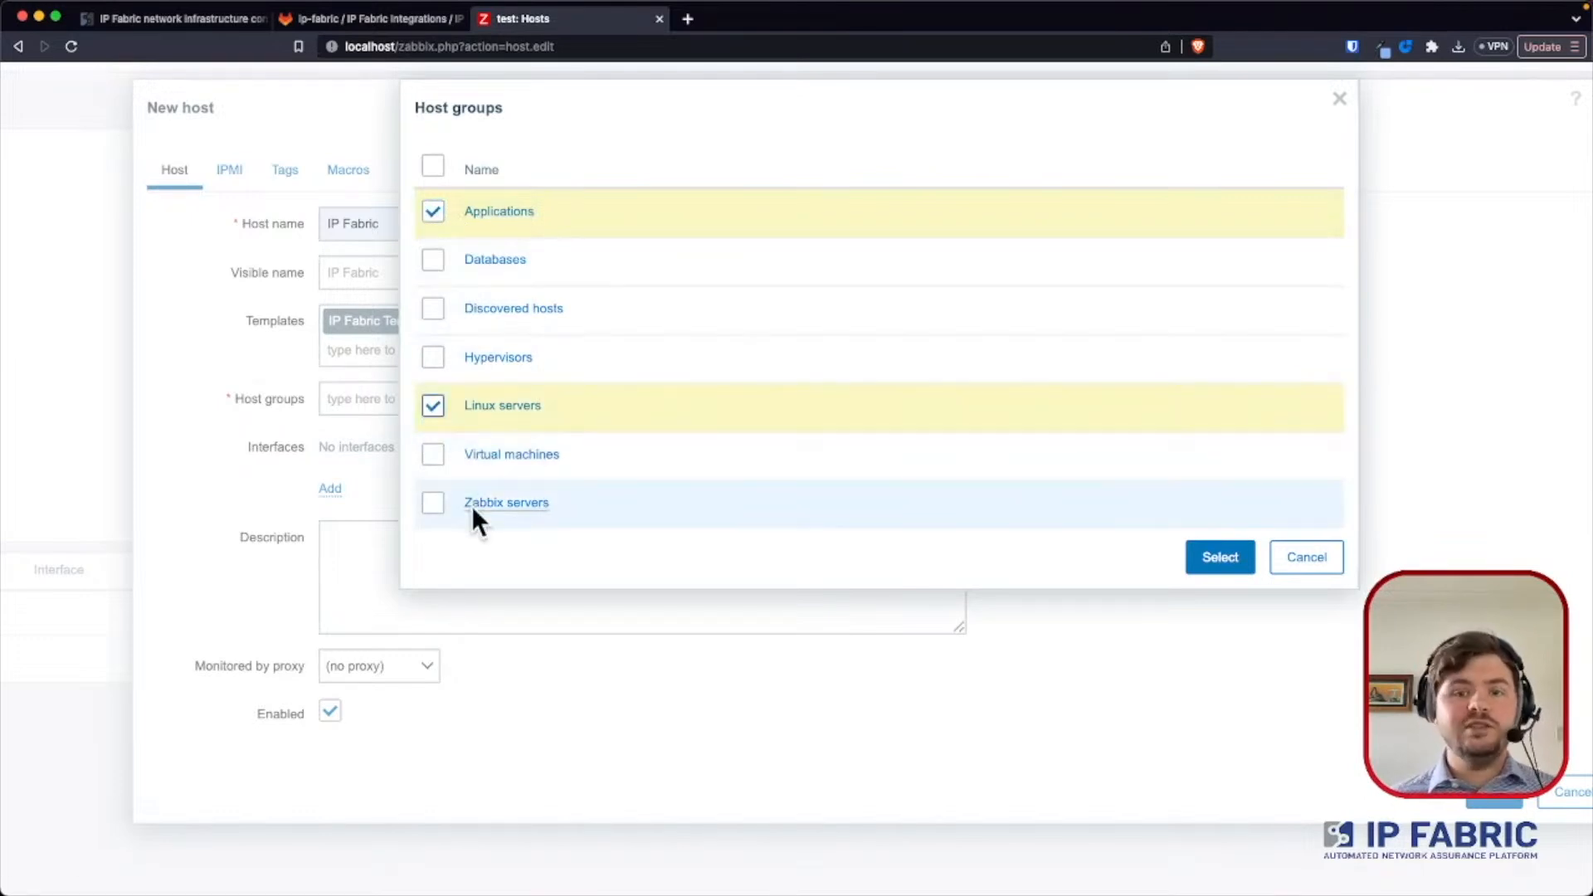
{"action": "left_click", "coordinate": [1236, 554]}
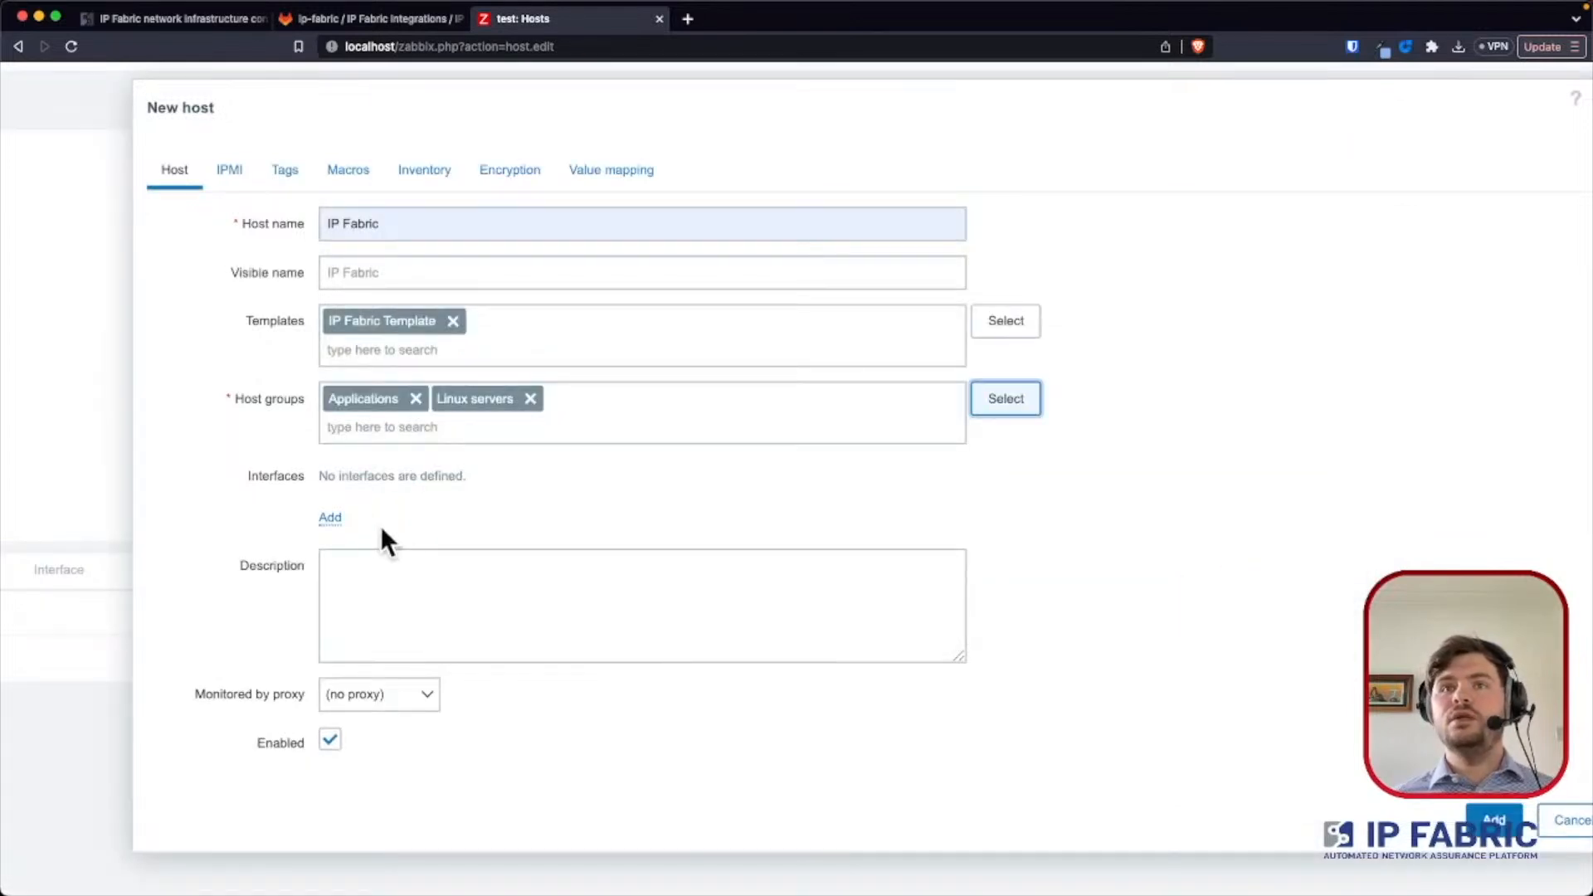
- Add an SNMP interface to the host with the IP address 10.194.50.10
{"action": "left_click", "coordinate": [336, 516]}
{"action": "left_click", "coordinate": [377, 594]}
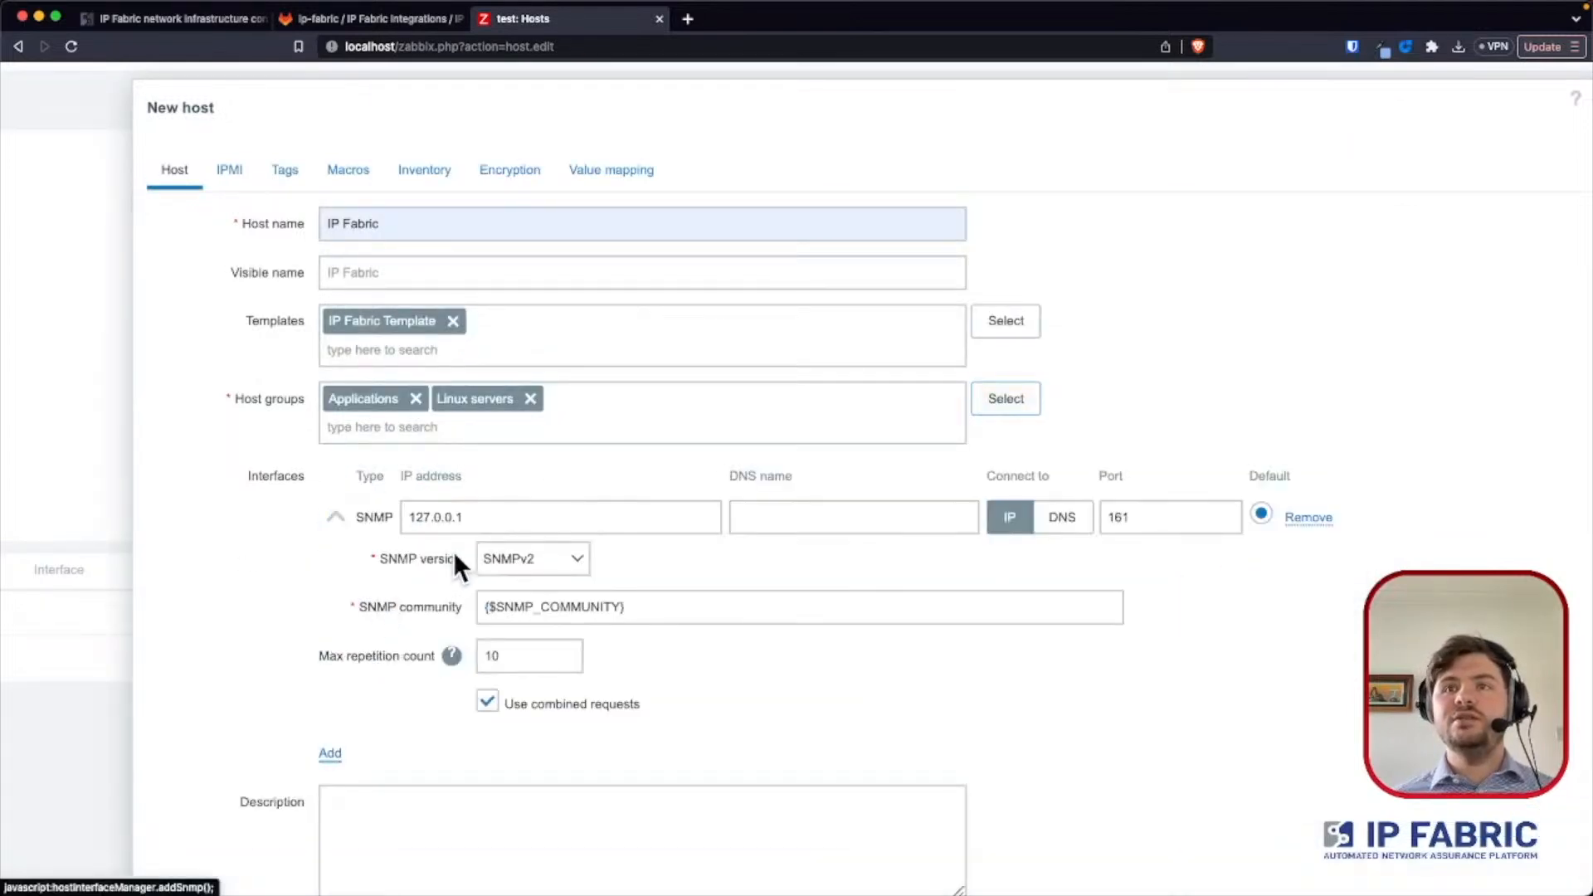
{"action": "left_click", "coordinate": [440, 517]}
{"action": "double_click", "coordinate": [415, 523]}
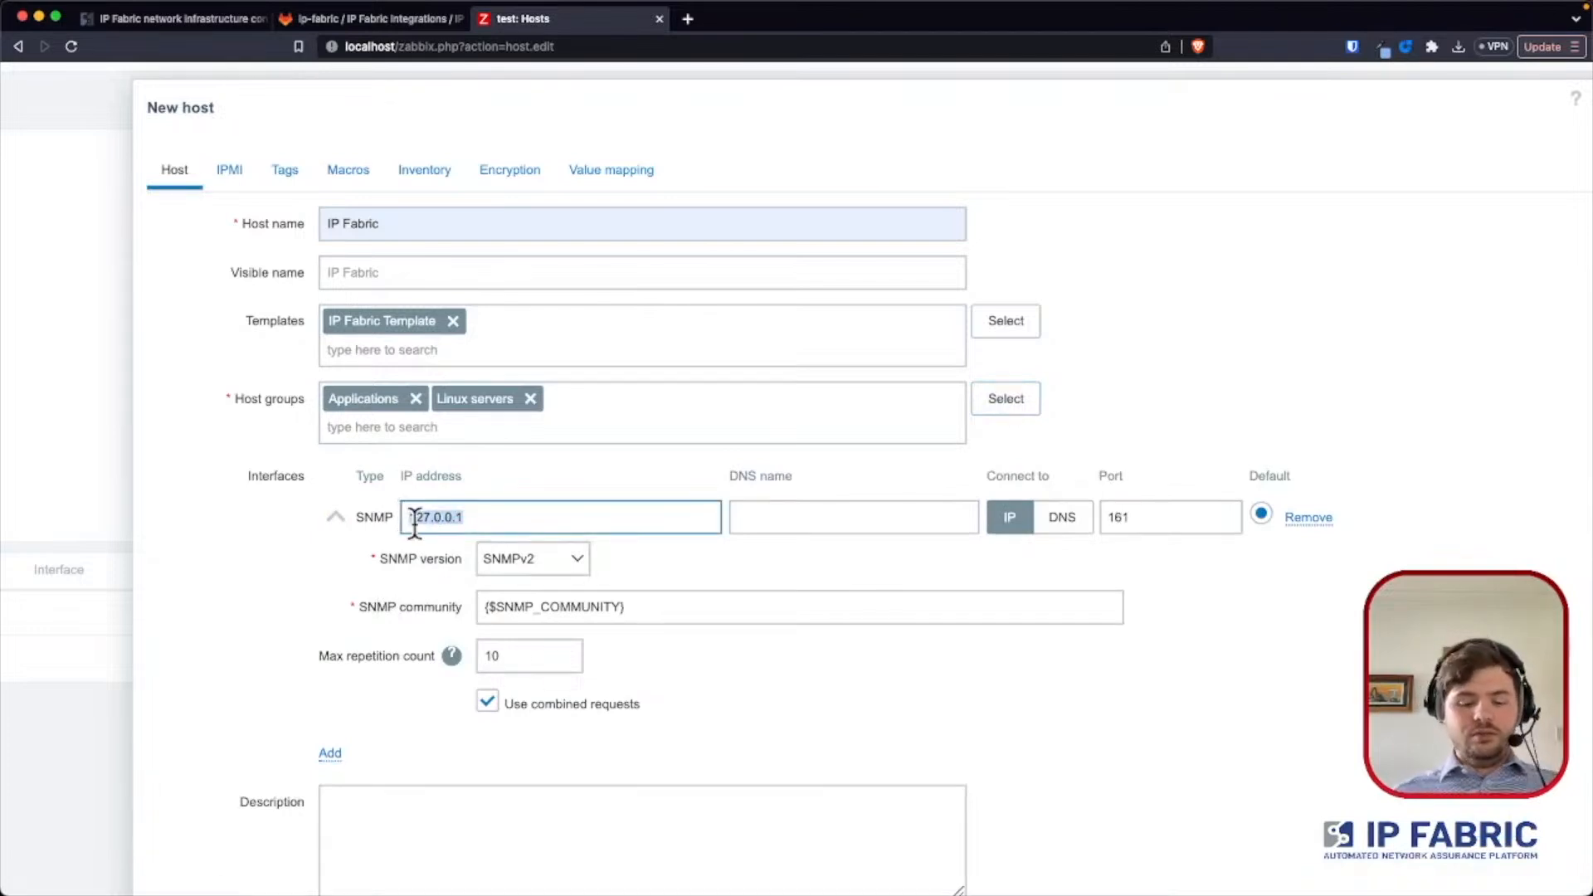
{"action": "type", "text": "10."}
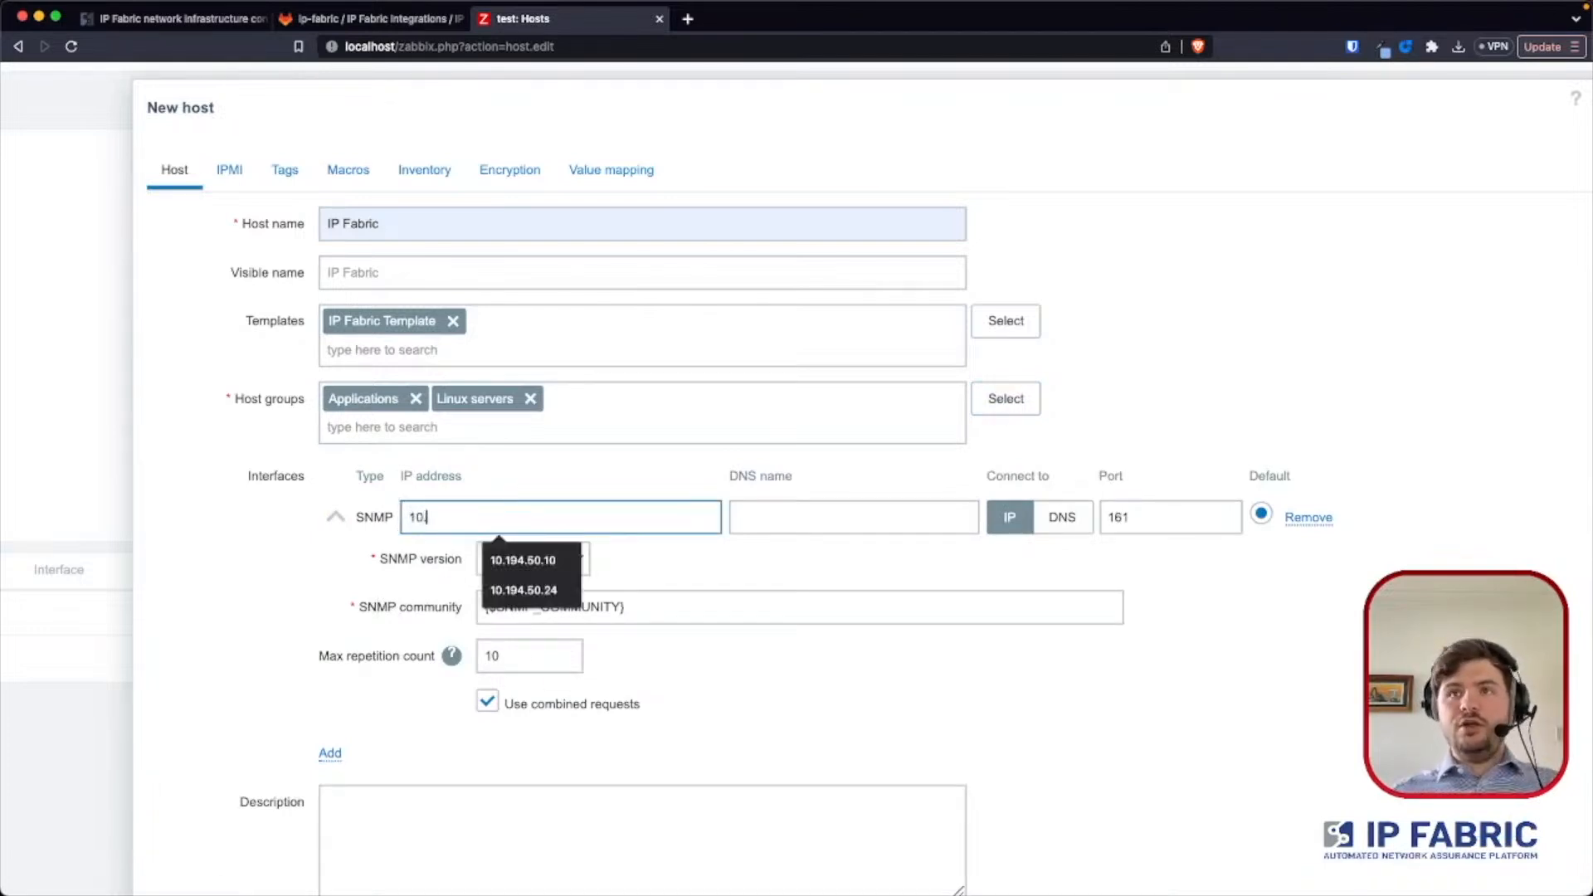
{"action": "key", "text": "Down"}
{"action": "key", "text": "Return"}
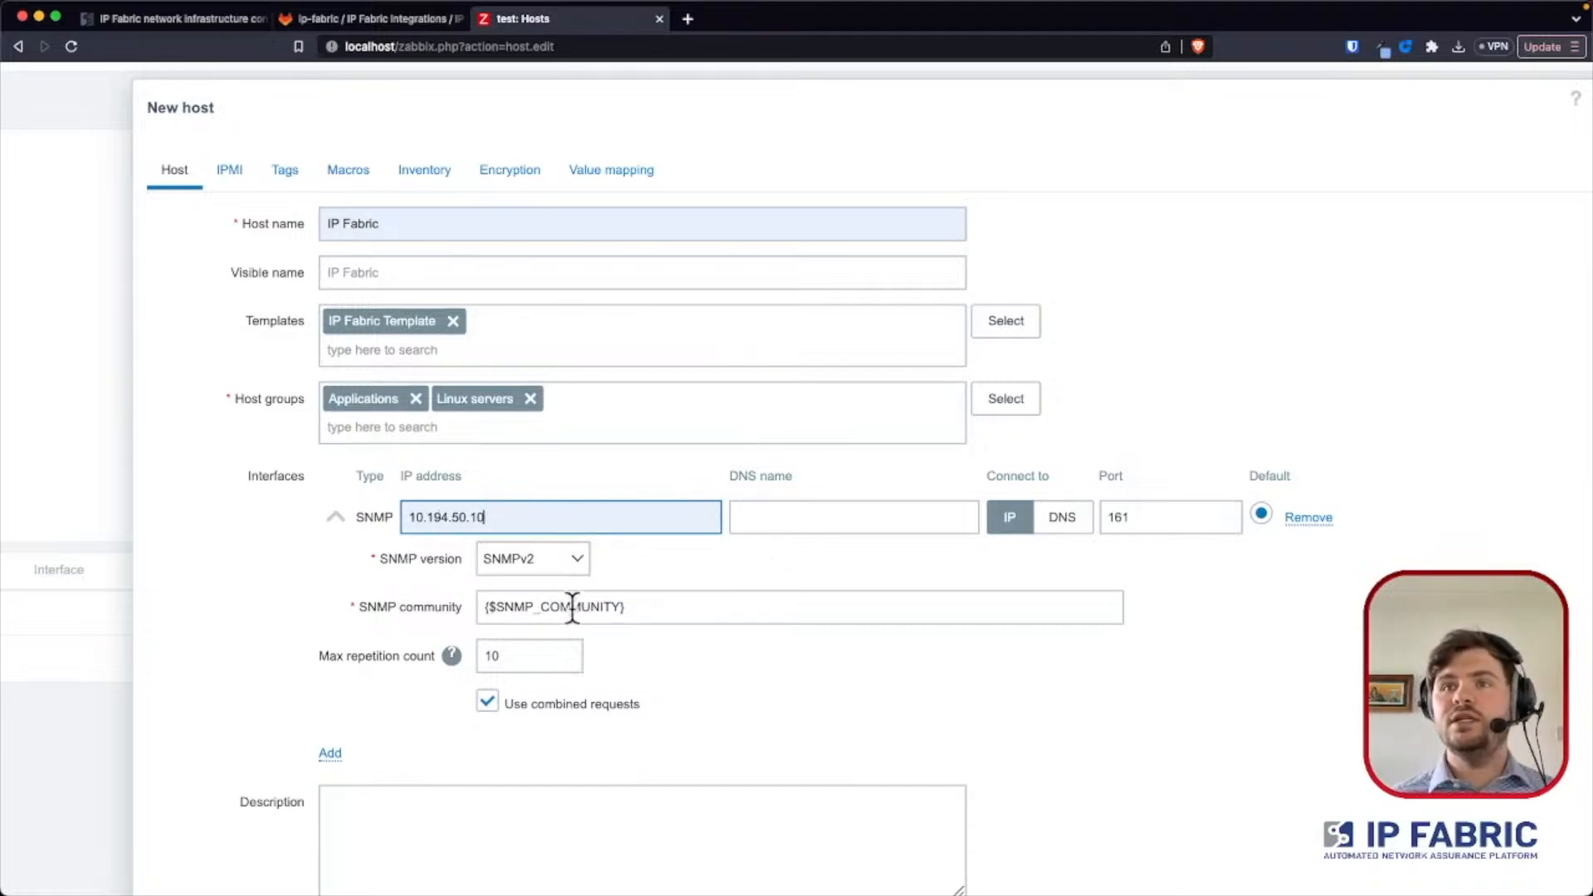
- Replace the SNMP interface's community macro with the SNMP community string and review the host's remaining settings
{"action": "left_click_drag", "start_coordinate": [632, 608], "coordinate": [454, 614]}
{"action": "type", "text": "IPFabric"}
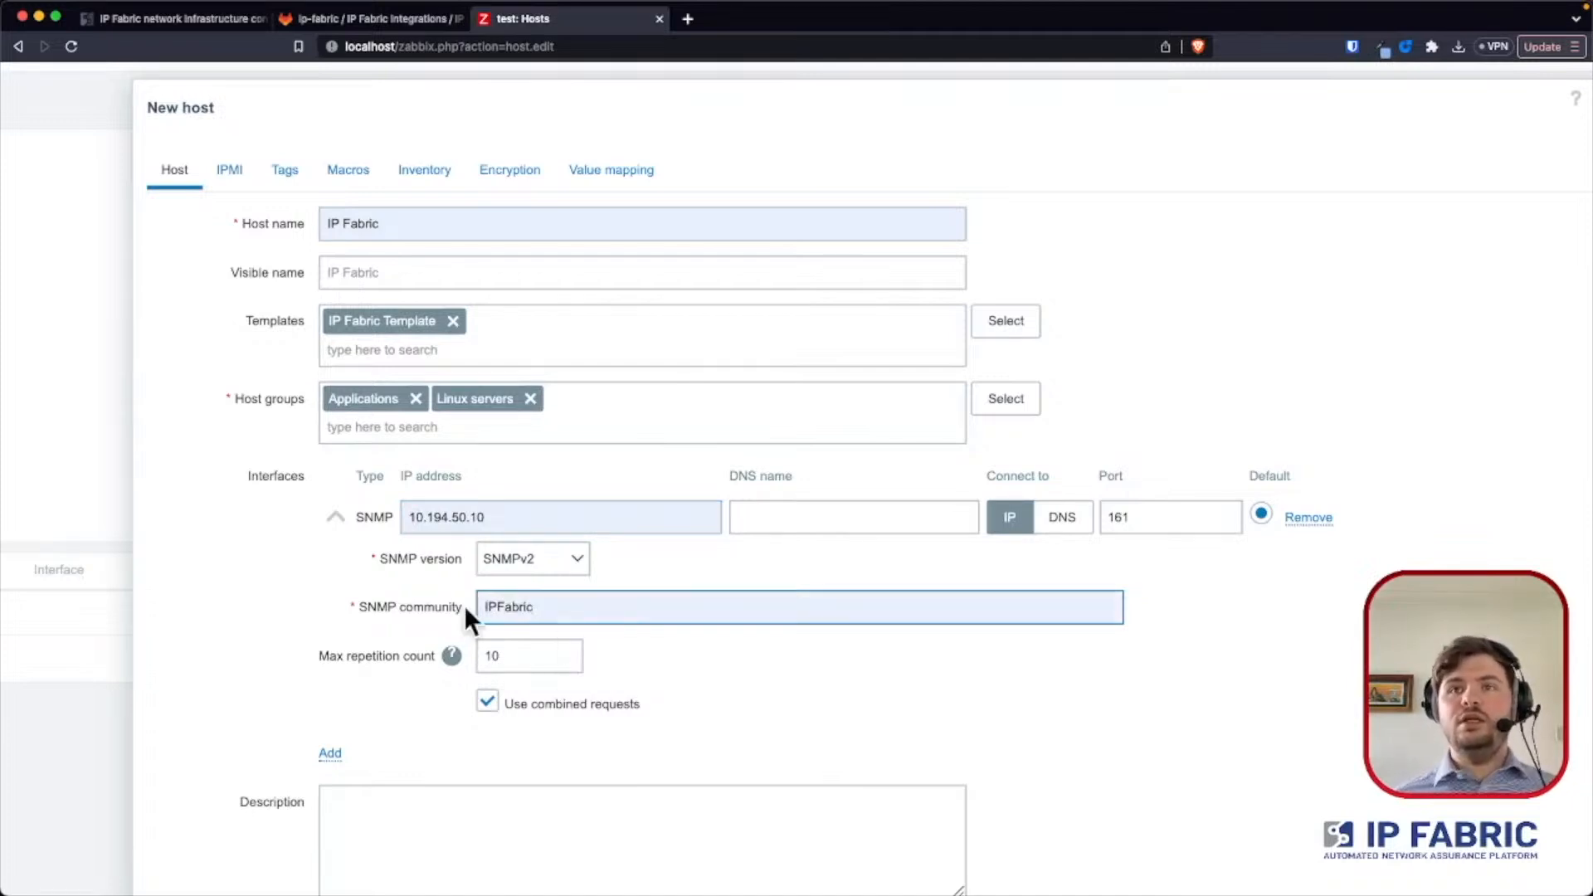
{"action": "scroll", "coordinate": [672, 591], "scroll_direction": "down", "scroll_amount": 1}
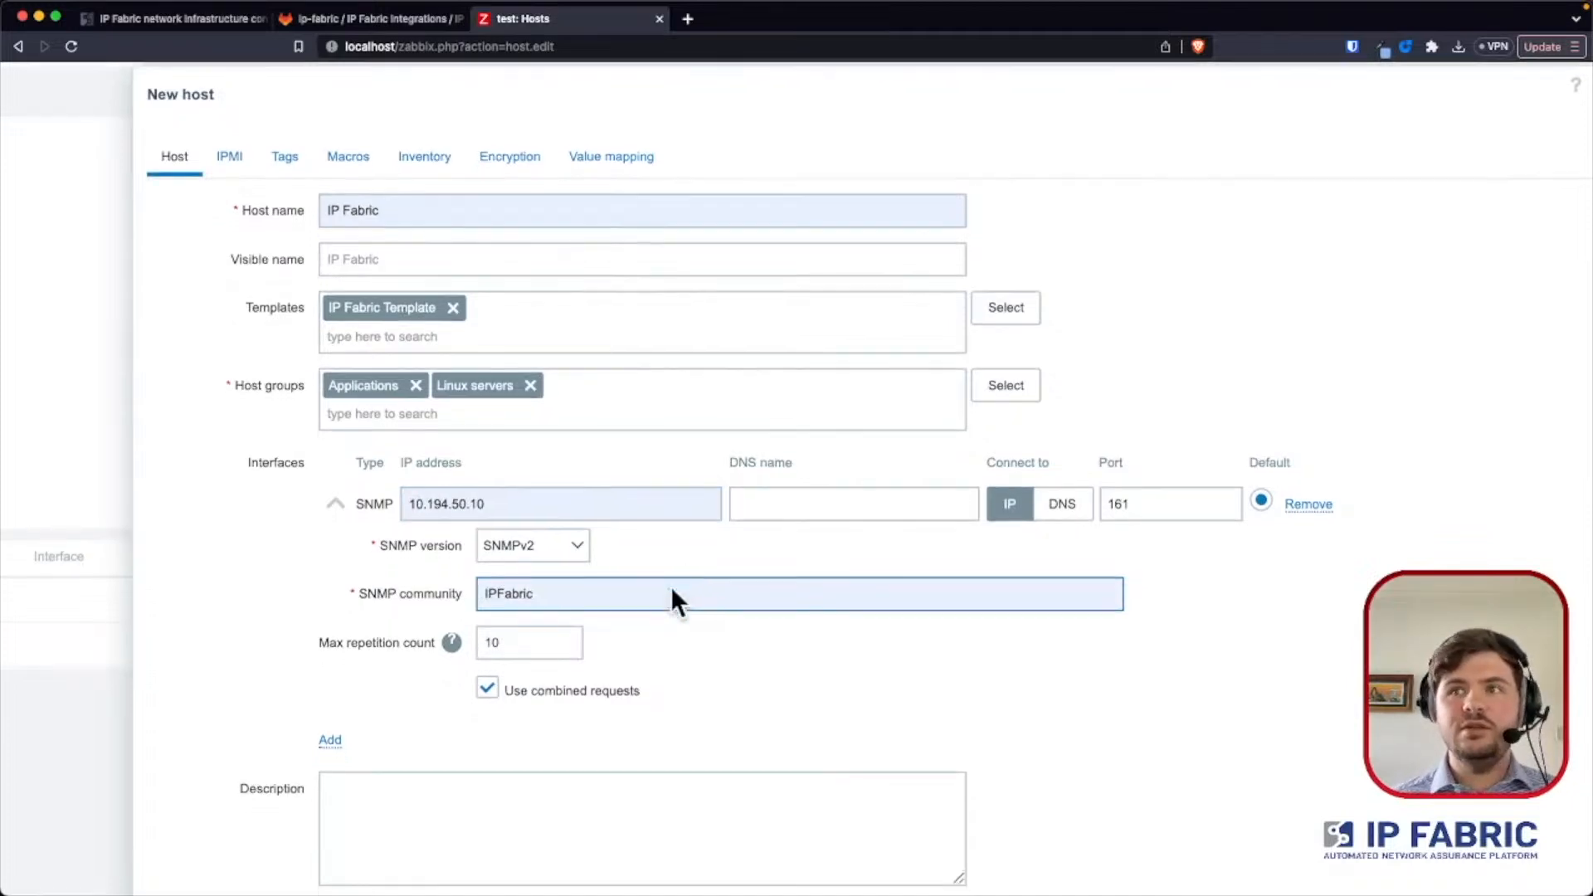
{"action": "scroll", "coordinate": [670, 586], "scroll_direction": "down", "scroll_amount": 4}
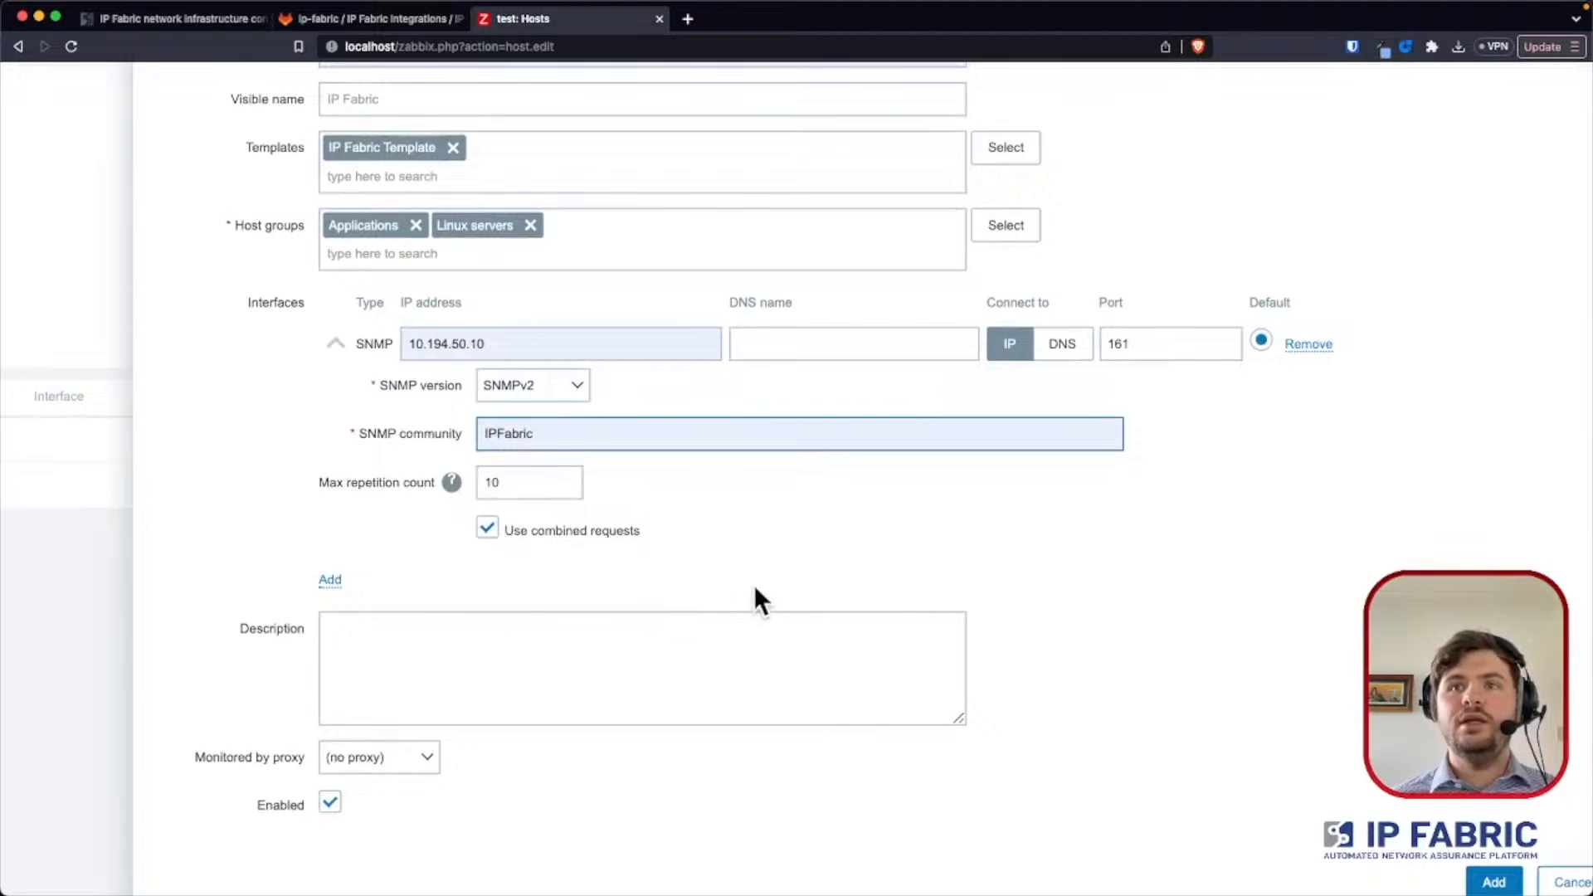
{"action": "scroll", "coordinate": [753, 585], "scroll_direction": "up", "scroll_amount": 5}
{"action": "scroll", "coordinate": [750, 640], "scroll_direction": "down", "scroll_amount": 6}
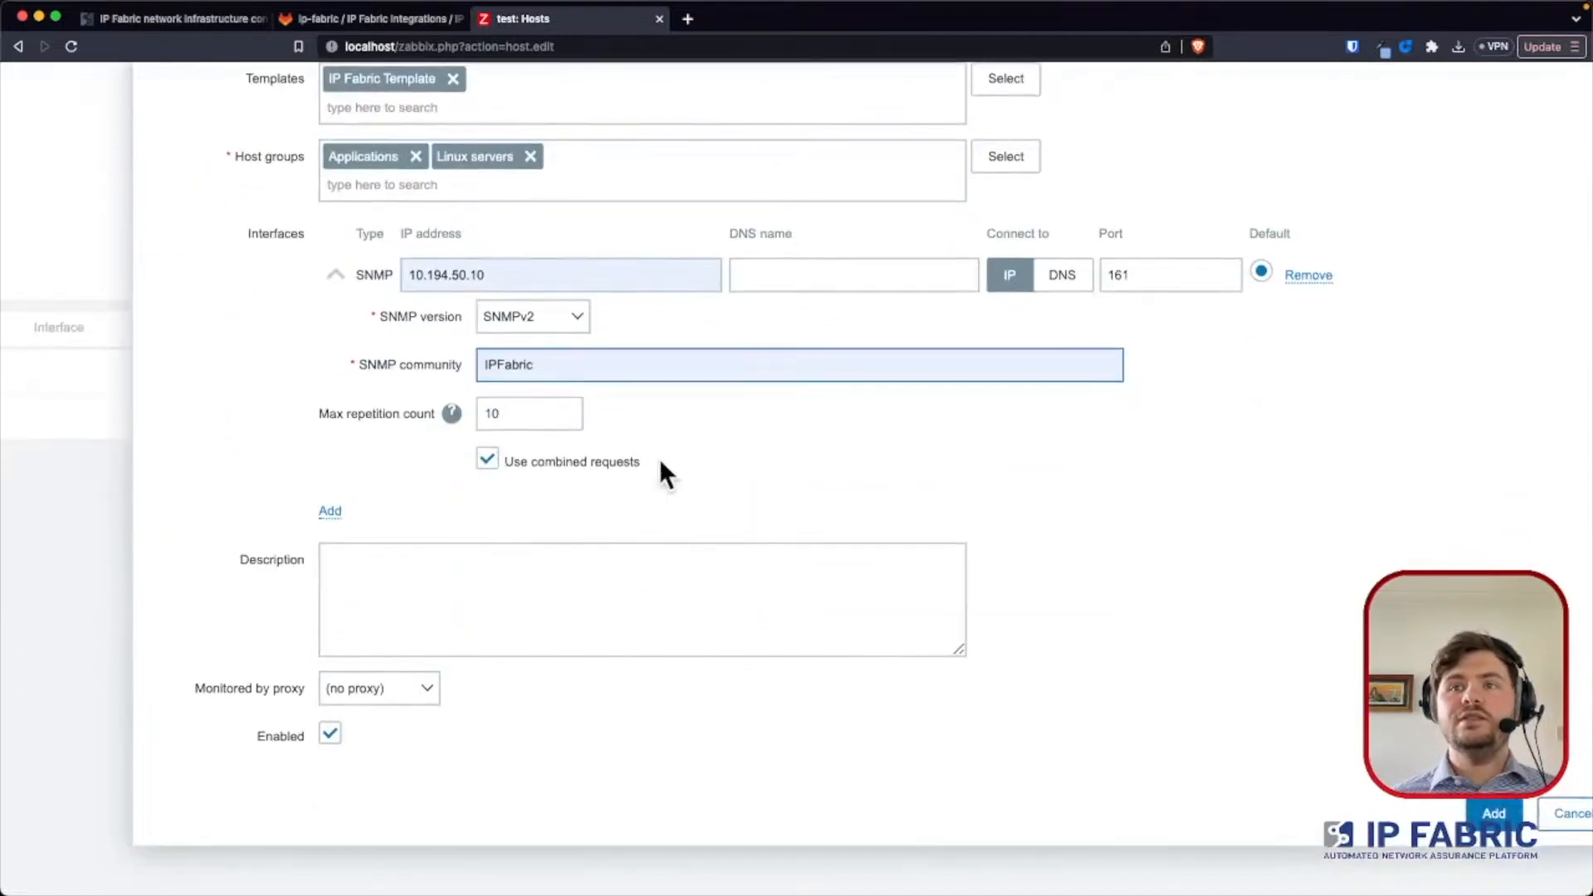
{"action": "scroll", "coordinate": [659, 458], "scroll_direction": "up", "scroll_amount": 6}
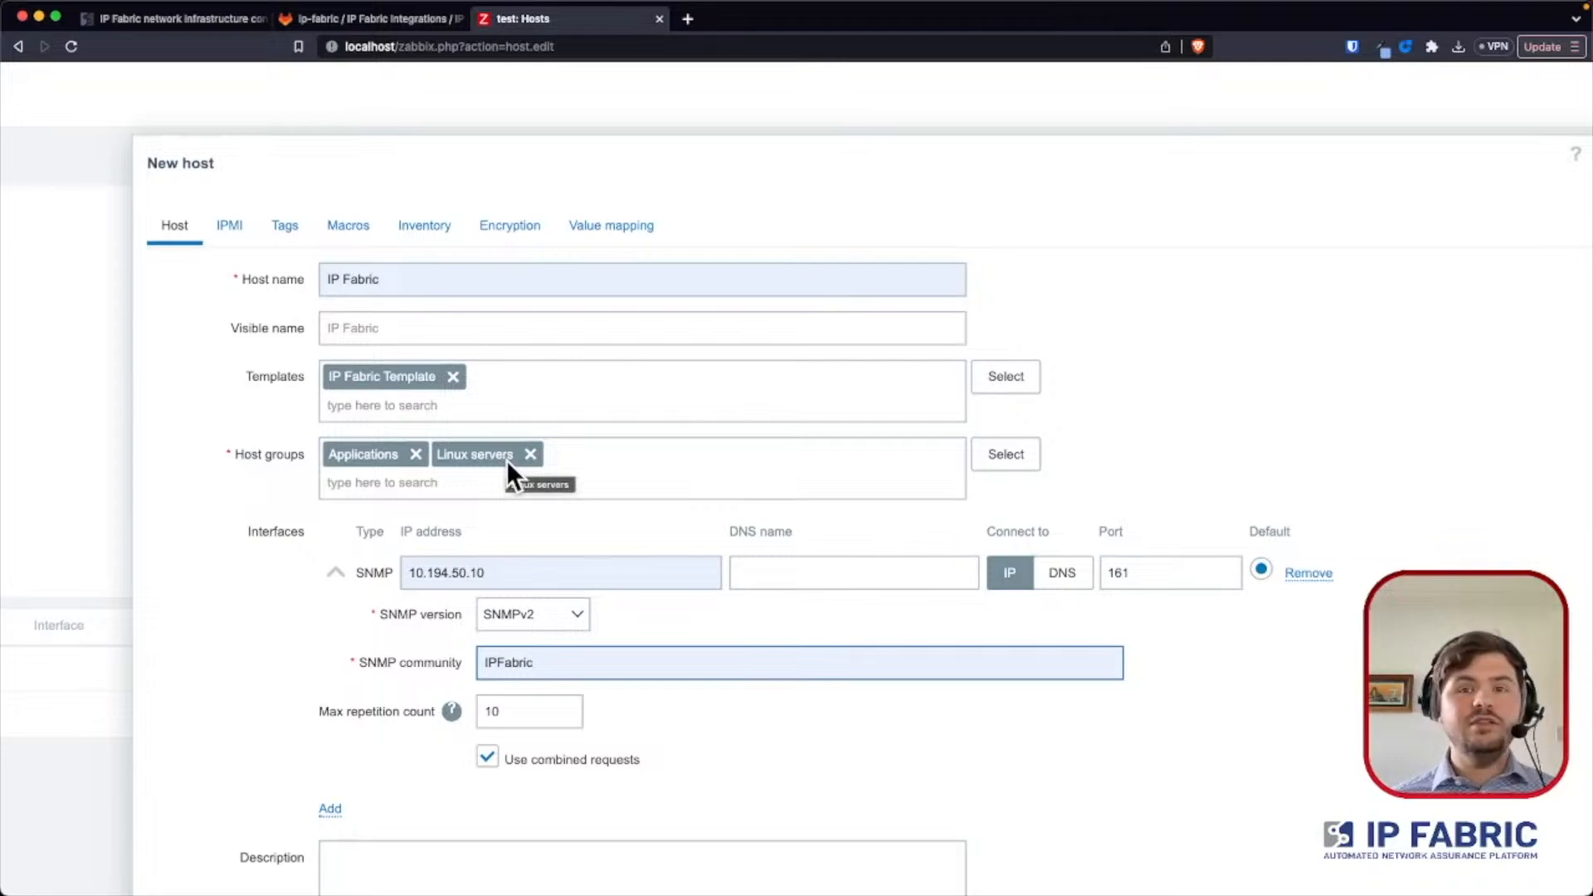
- Copy the {$IPF_URL} macro name from the GitLab README into the new Zabbix host's first macro row
{"action": "left_click", "coordinate": [351, 224]}
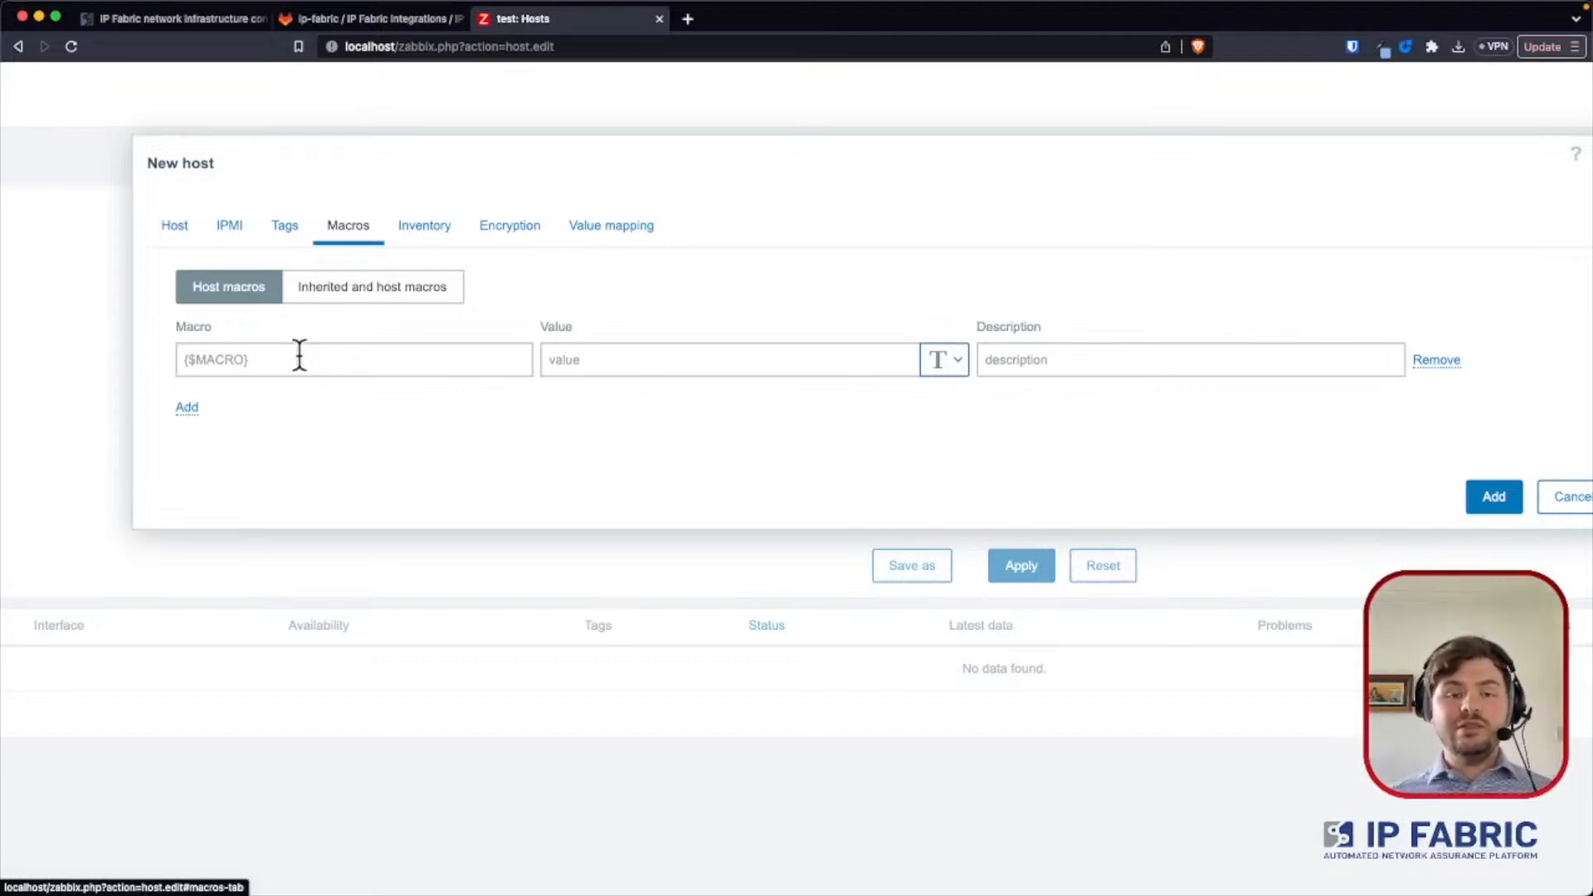
{"action": "left_click", "coordinate": [332, 20]}
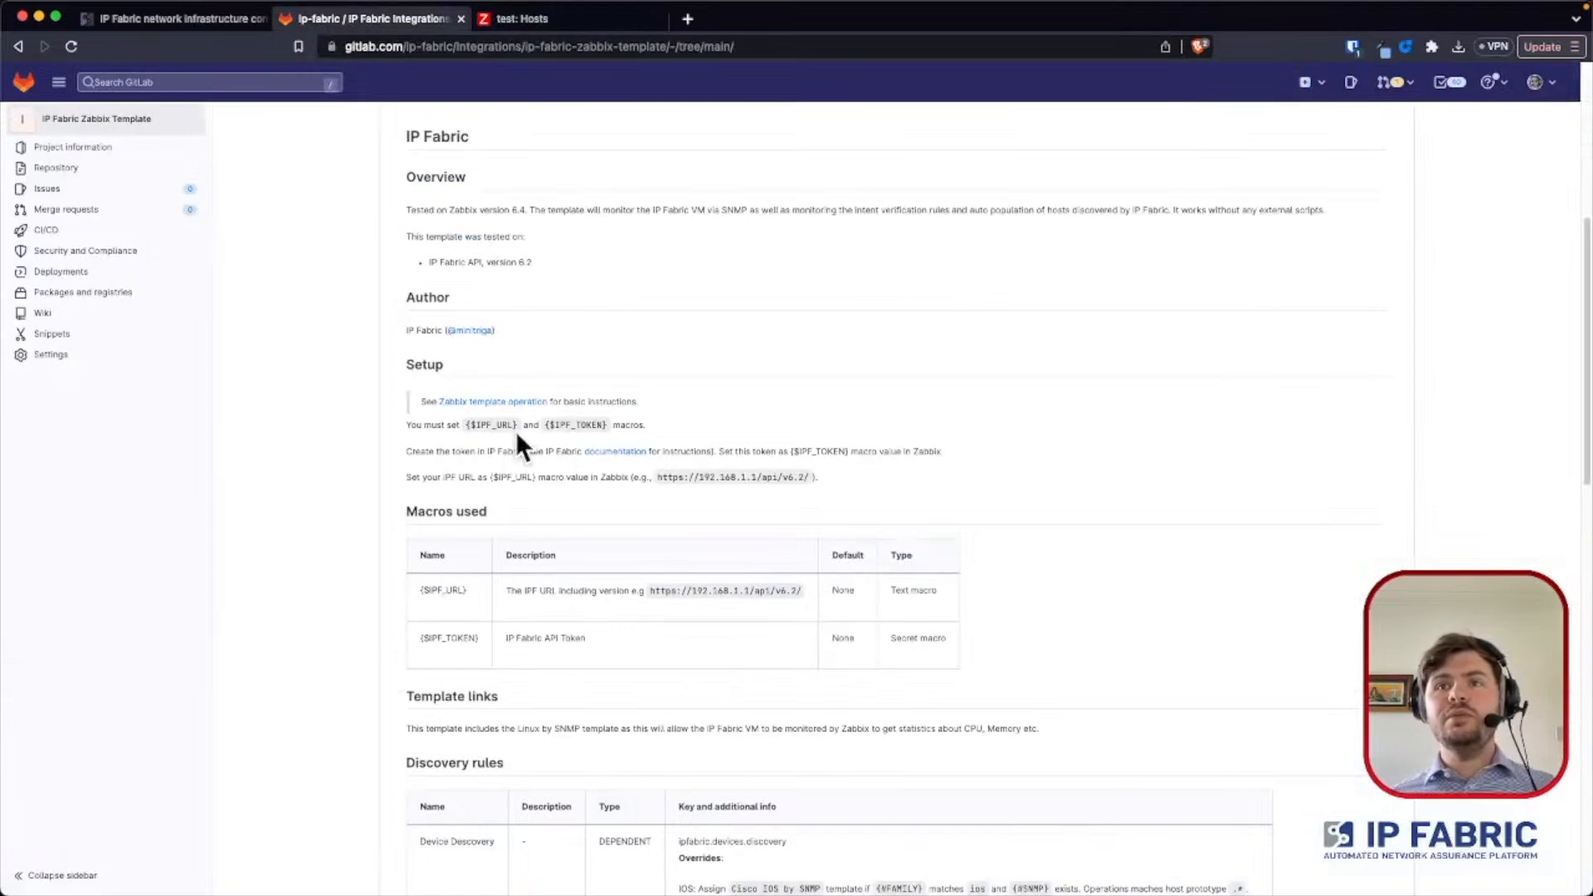
{"action": "left_click_drag", "start_coordinate": [467, 589], "coordinate": [424, 590]}
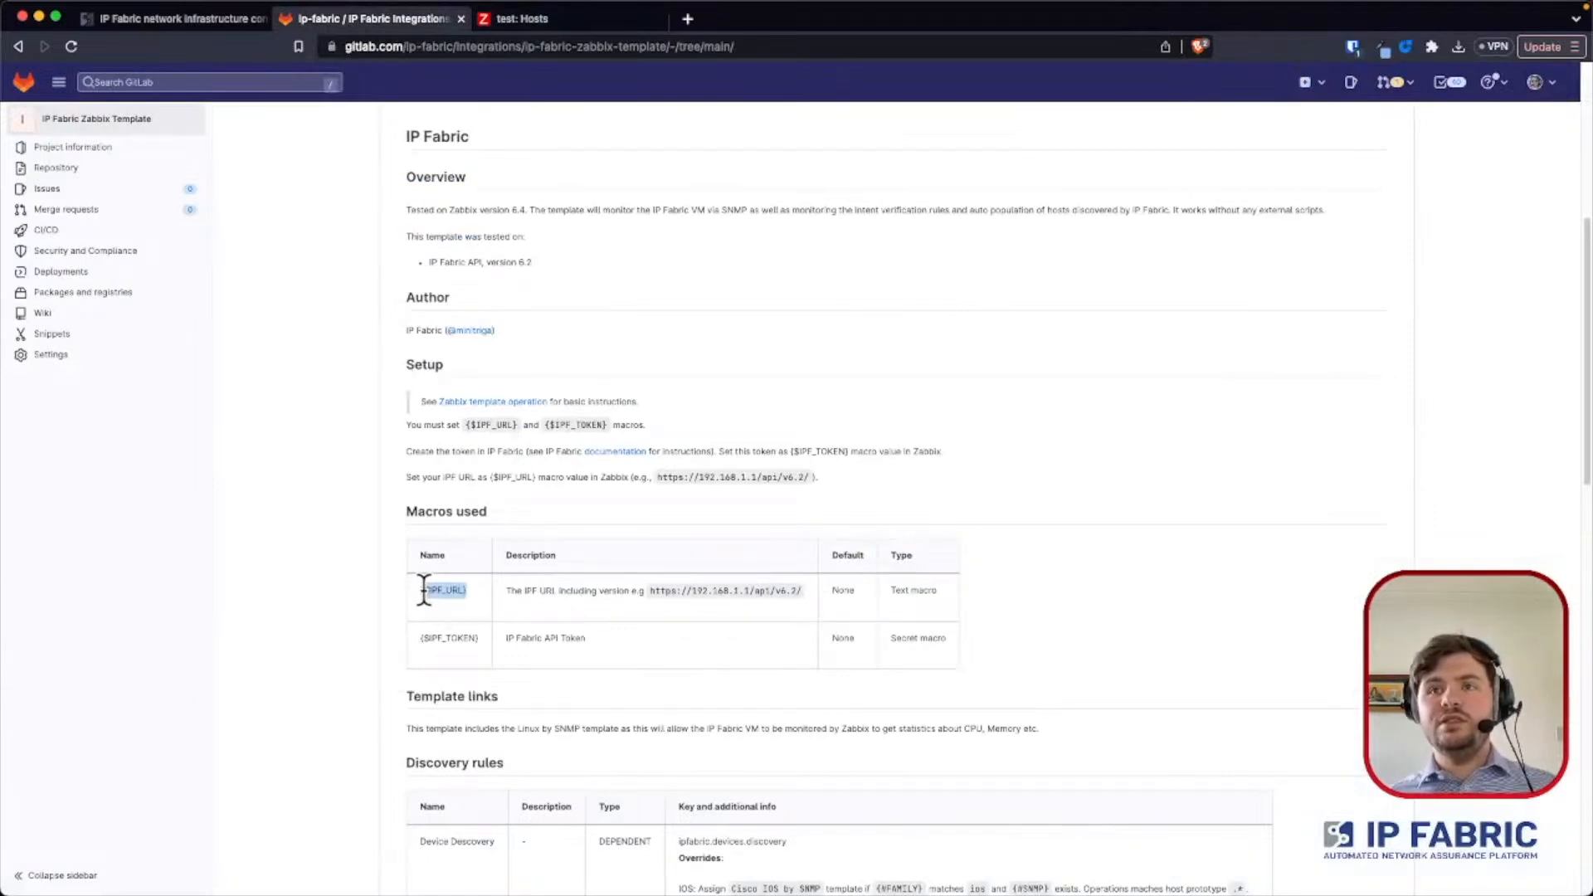
{"action": "left_click", "coordinate": [529, 25]}
{"action": "left_click", "coordinate": [375, 359]}
{"action": "type", "text": "{$IPF_URL}"}
- Add a second host macro named {$IPF_TOKEN}, copying the name from the GitLab README
{"action": "left_click", "coordinate": [187, 407]}
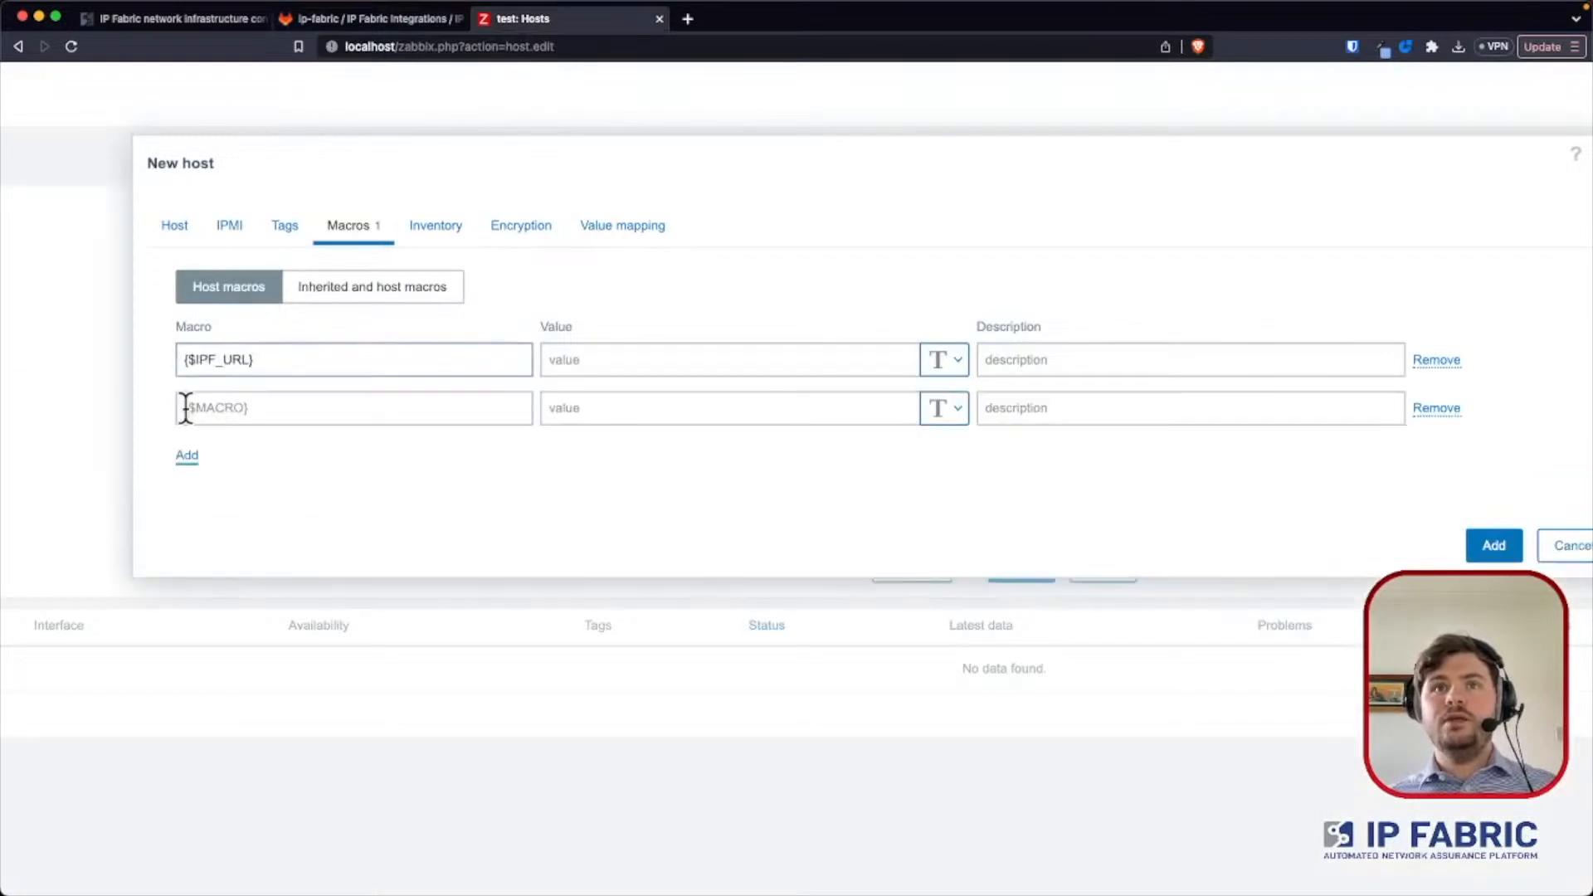
{"action": "left_click", "coordinate": [366, 27]}
{"action": "left_click_drag", "start_coordinate": [480, 636], "coordinate": [420, 633]}
{"action": "key", "text": "super+c"}
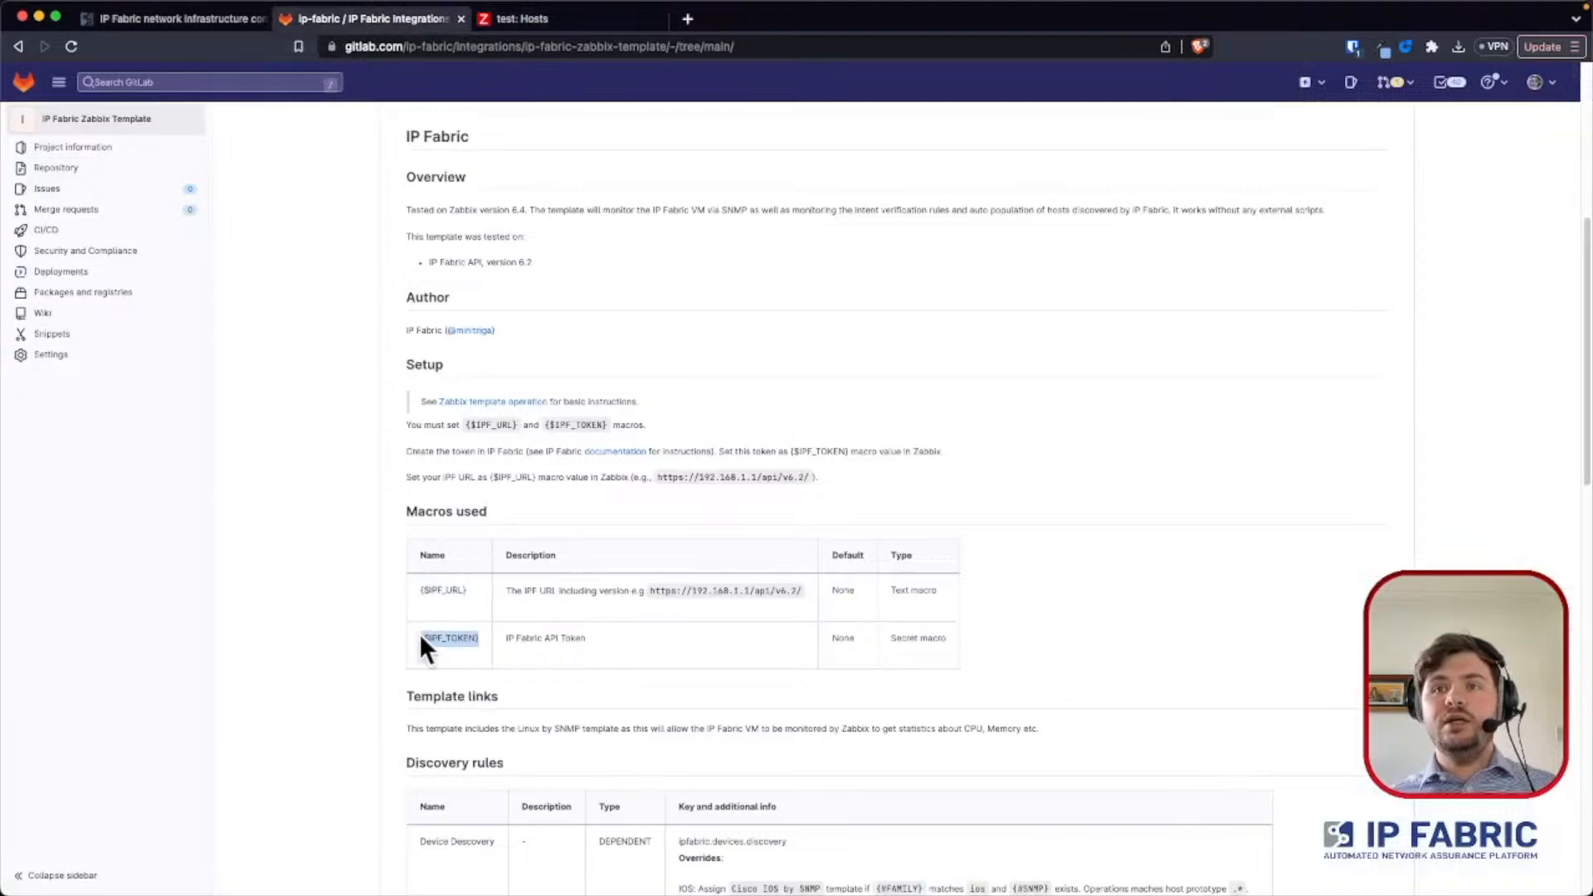
{"action": "left_click", "coordinate": [523, 27]}
{"action": "left_click", "coordinate": [309, 415]}
{"action": "key", "text": "super+v"}
- Make the {$IPF_TOKEN} macro's value secret text and paste the copied IP Fabric API token into it
{"action": "left_click", "coordinate": [622, 359]}
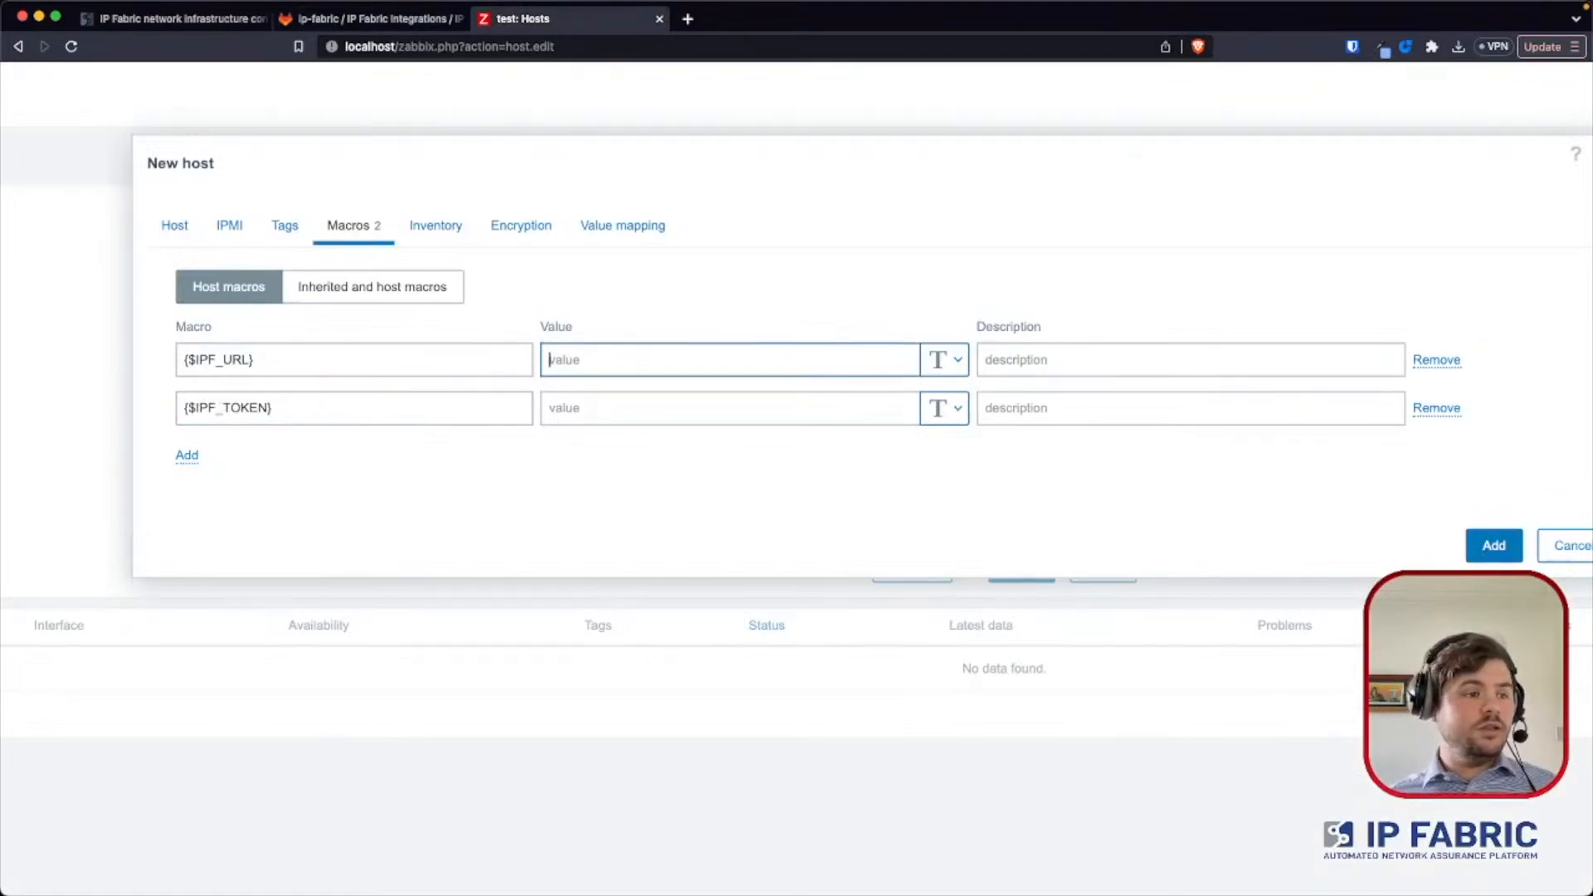
{"action": "key", "text": "super+Tab"}
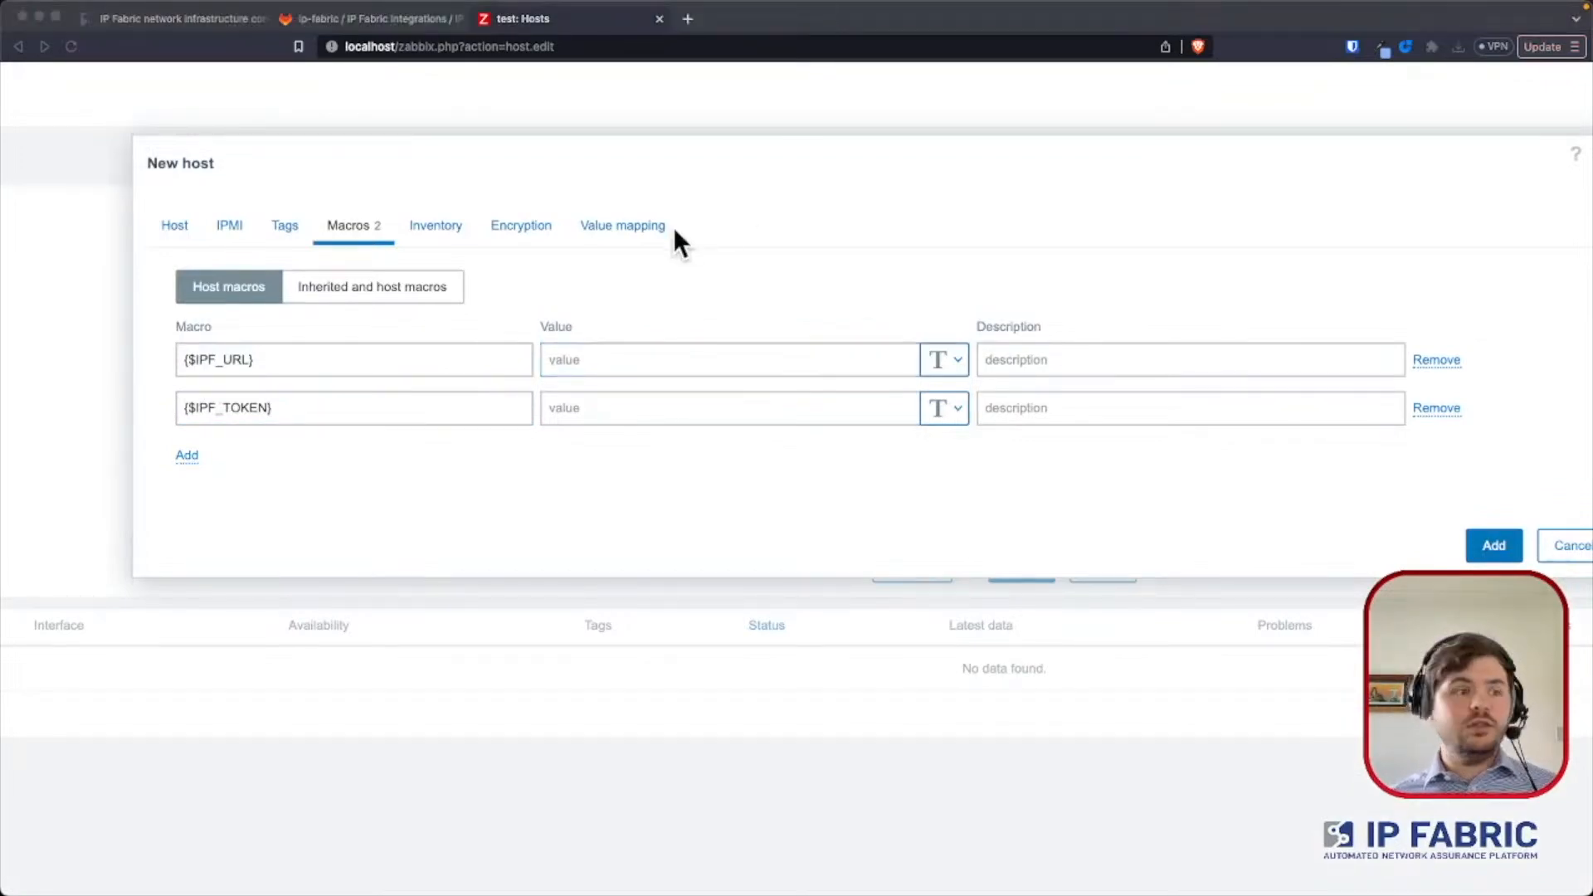
{"action": "key", "text": "super+Tab"}
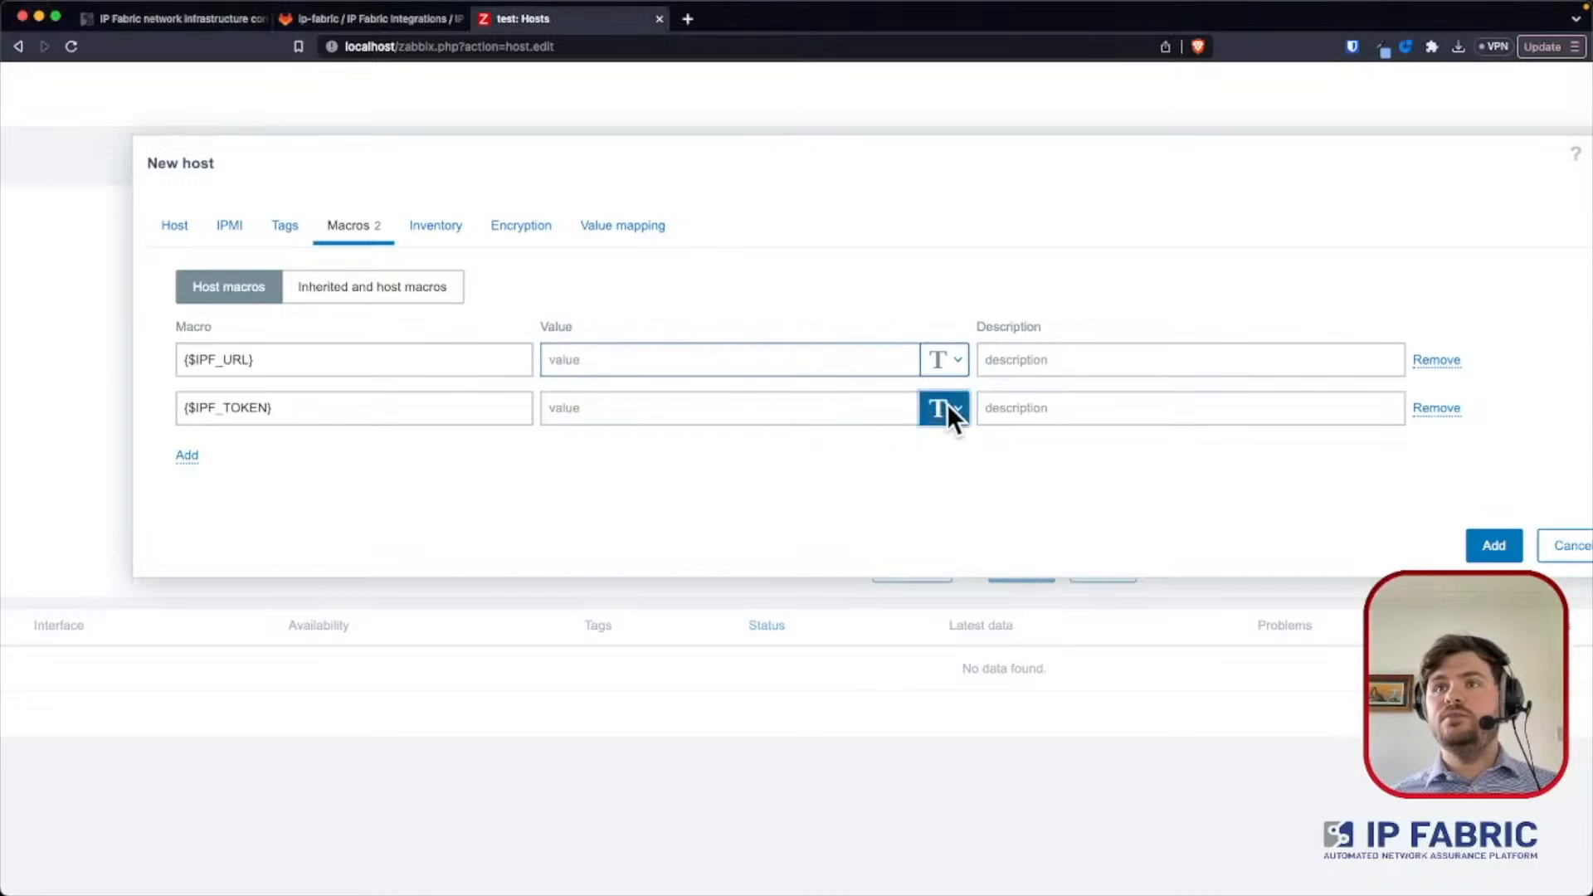
{"action": "left_click", "coordinate": [947, 403]}
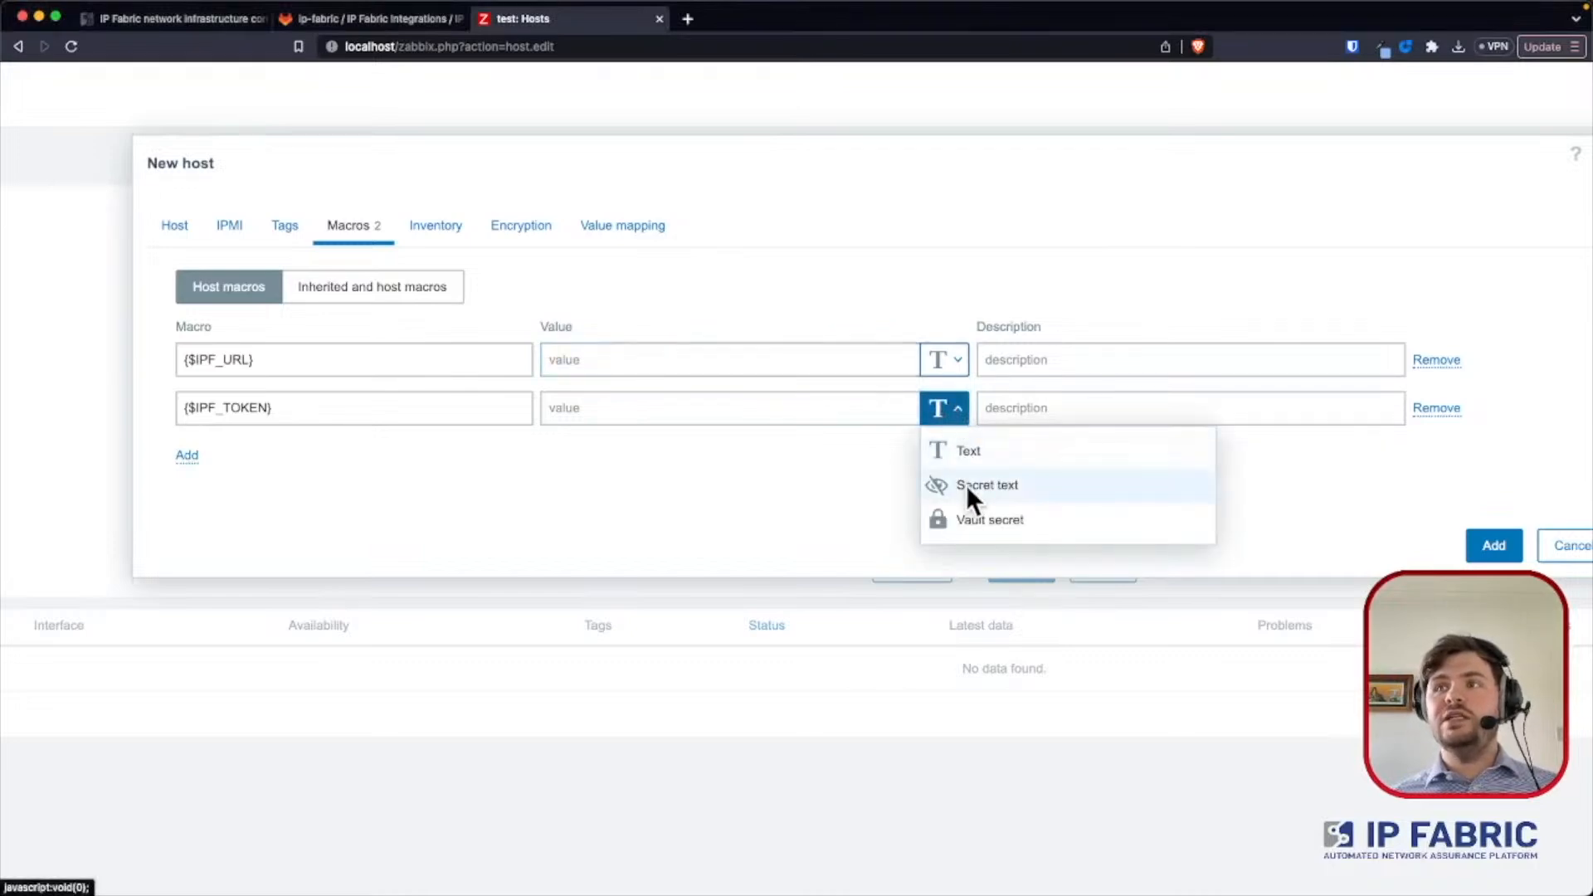
{"action": "left_click", "coordinate": [965, 484]}
{"action": "left_click", "coordinate": [718, 409]}
{"action": "key", "text": "super+v"}
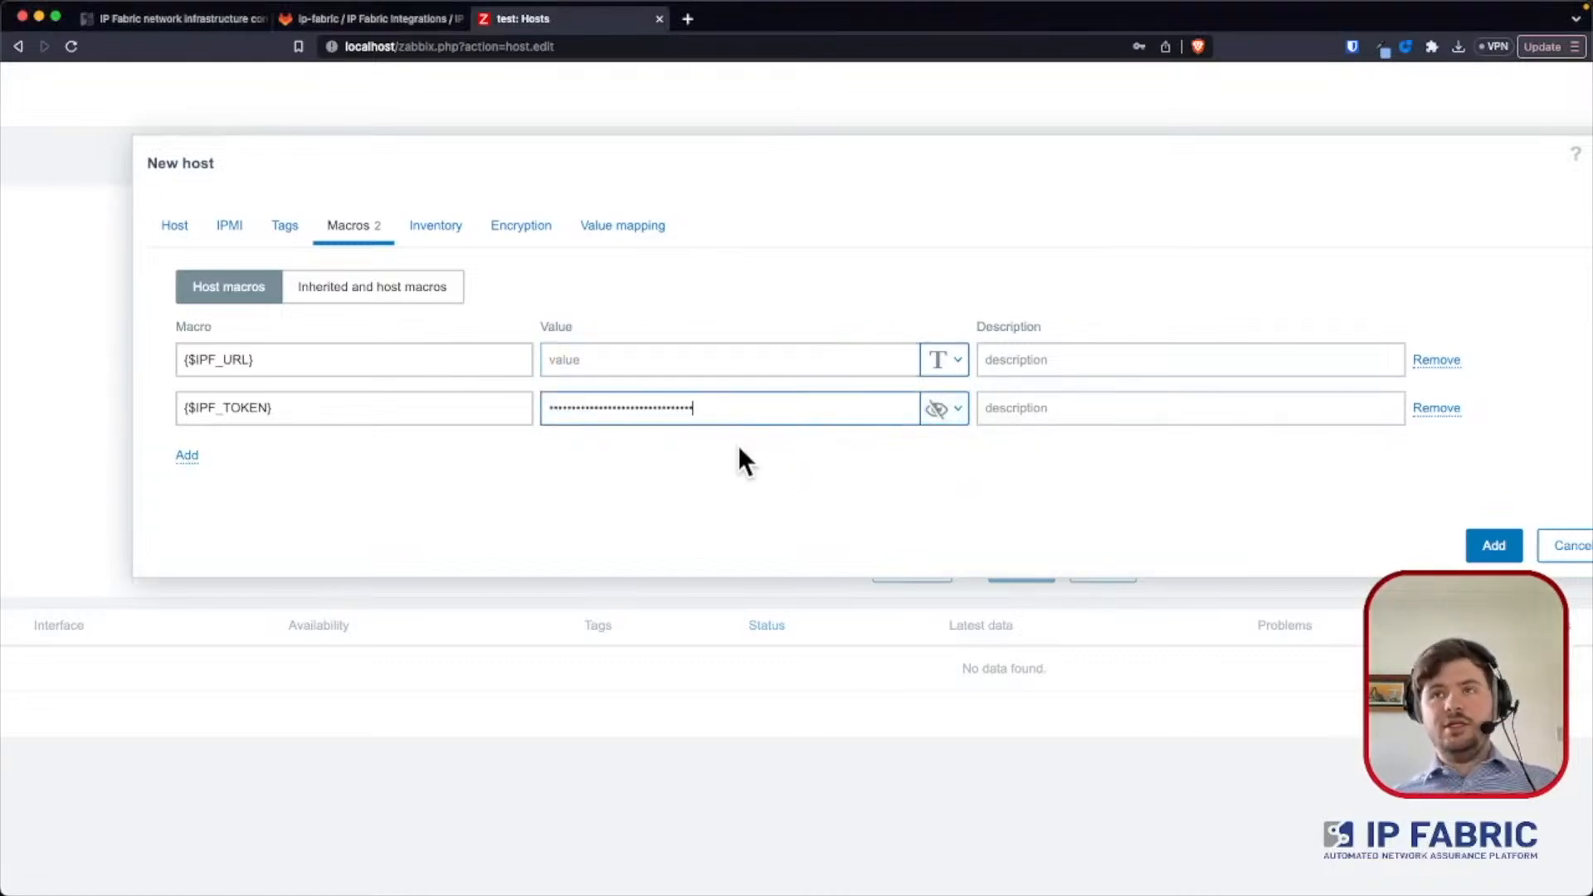
{"action": "key", "text": "super+Tab"}
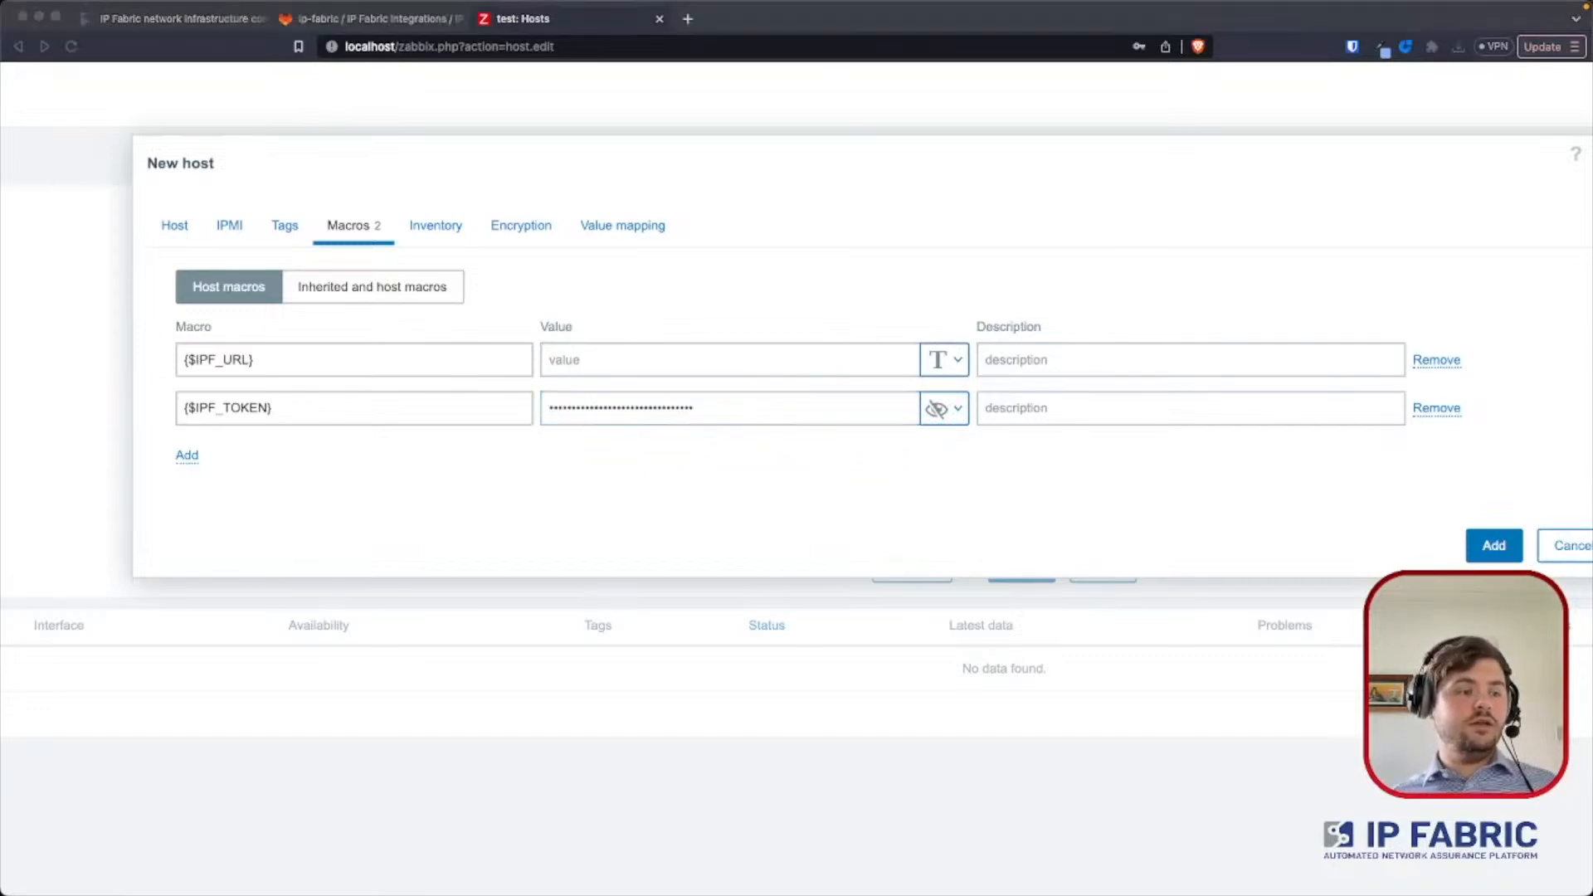
{"action": "key", "text": "super+Tab"}
{"action": "left_click", "coordinate": [609, 359]}
{"action": "type", "text": "https://10.154.50.10/api/v6.2/"}
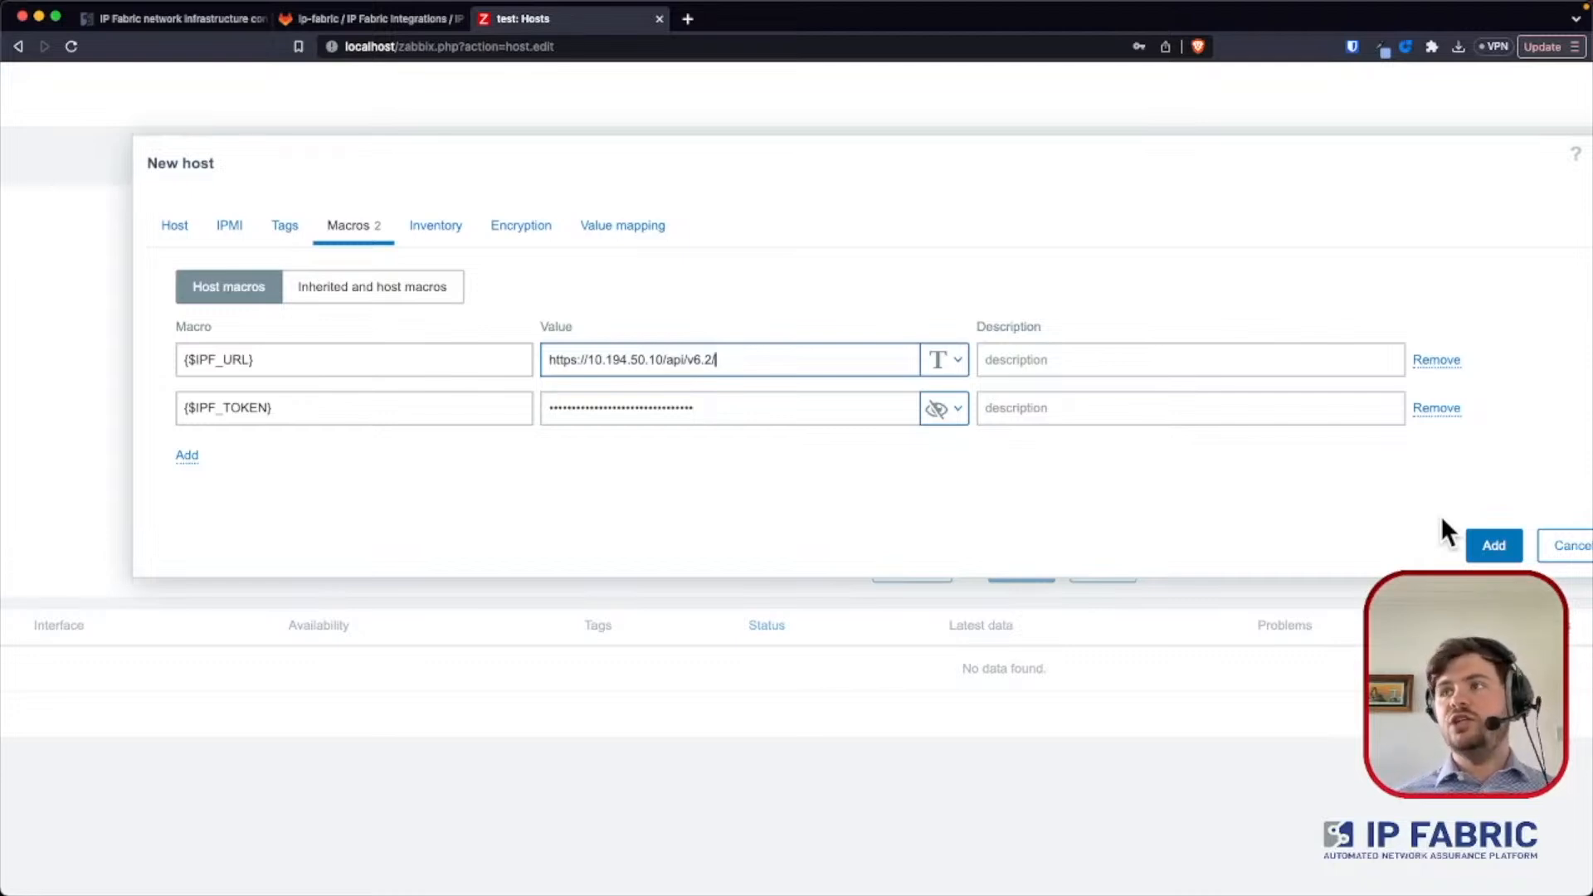
{"action": "left_click", "coordinate": [1483, 549]}
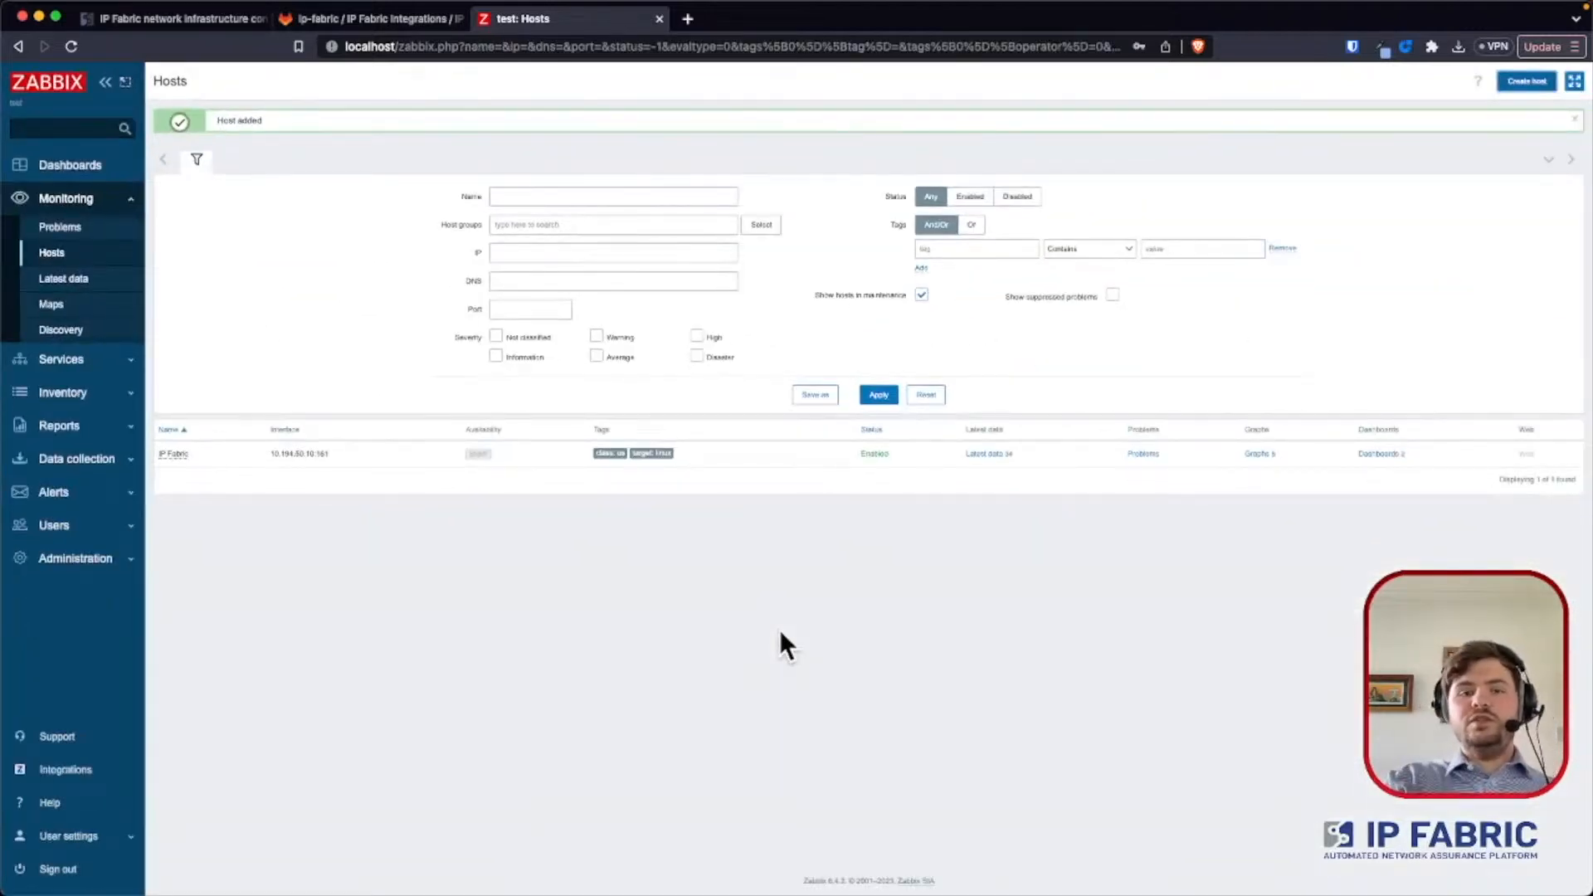
- Check the SNMP availability of the newly added IP Fabric host in the hosts list
{"action": "scroll", "coordinate": [779, 629], "scroll_direction": "up", "scroll_amount": 3}
{"action": "scroll", "coordinate": [779, 629], "scroll_direction": "left", "scroll_amount": 2}
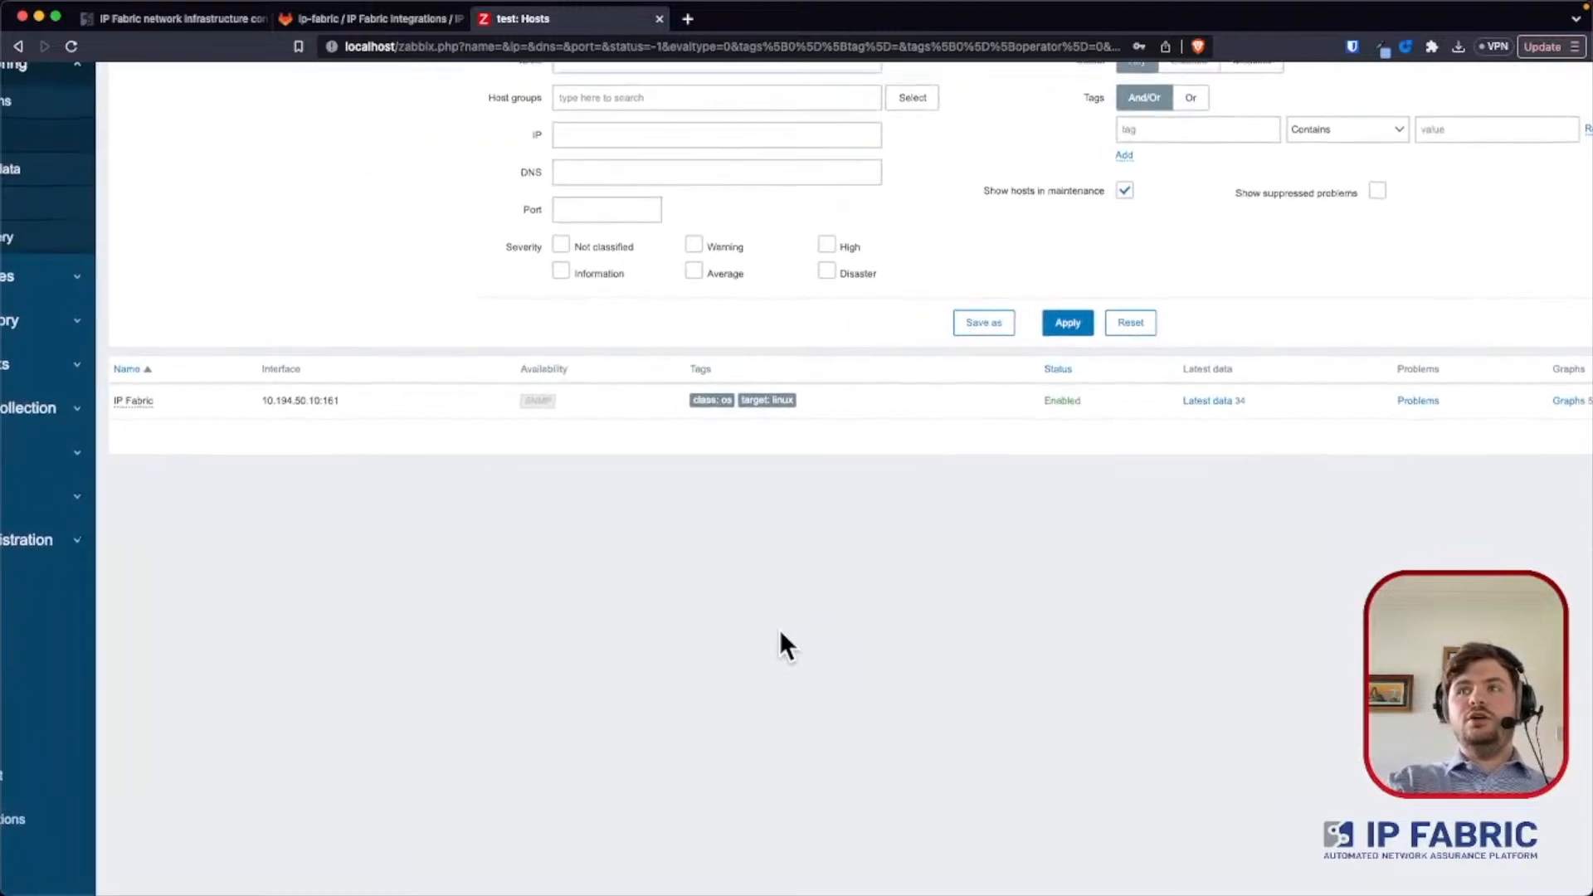
{"action": "scroll", "coordinate": [778, 629], "scroll_direction": "up", "scroll_amount": 1}
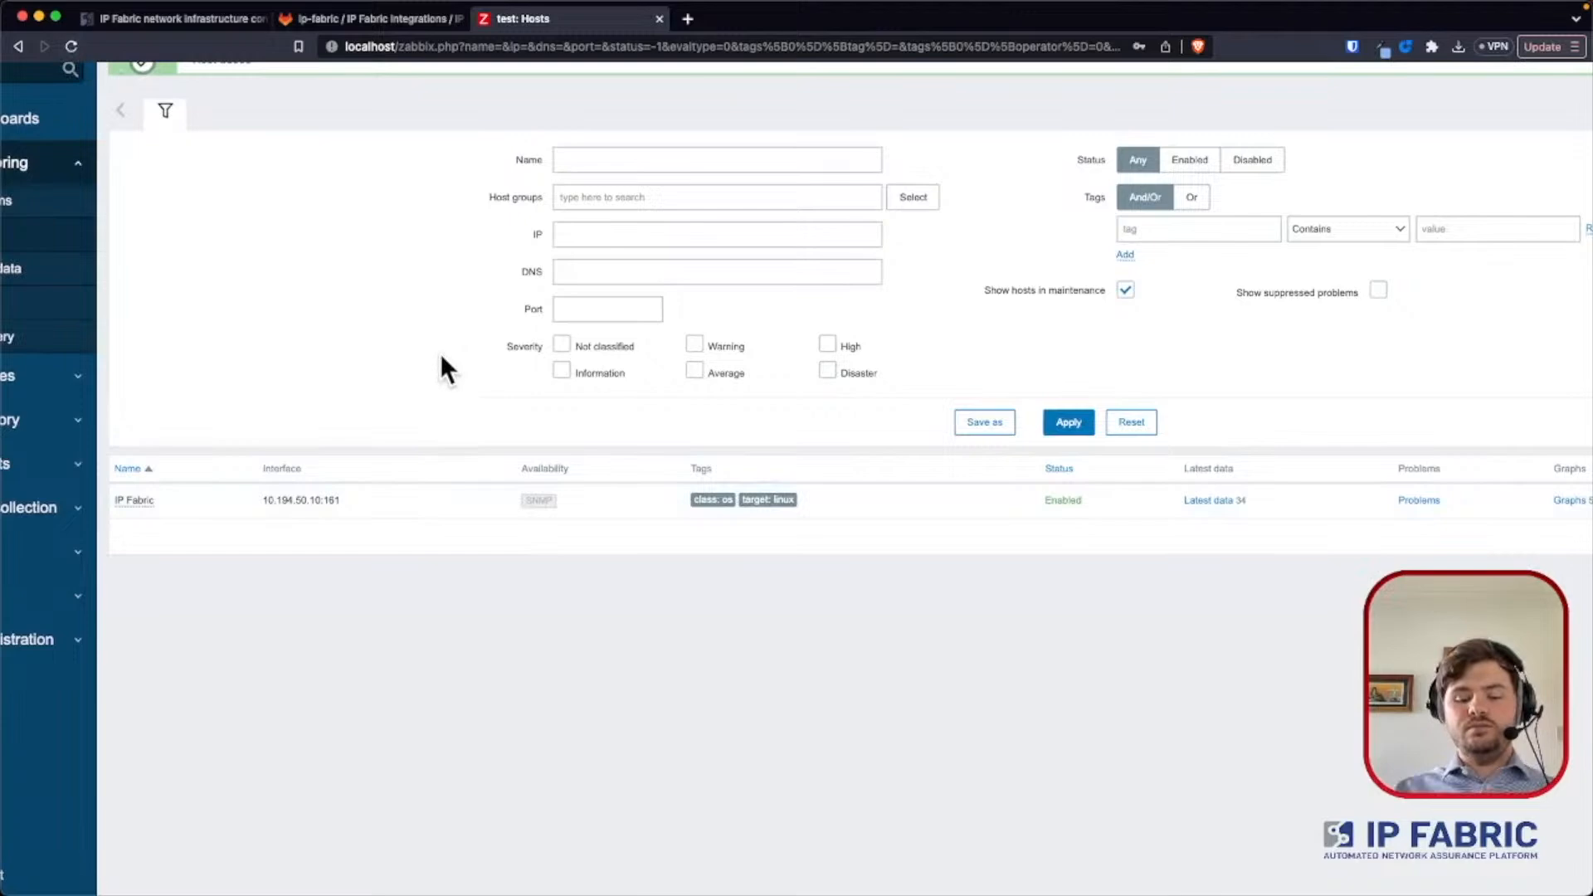
{"action": "scroll", "coordinate": [441, 357], "scroll_direction": "down", "scroll_amount": 3}
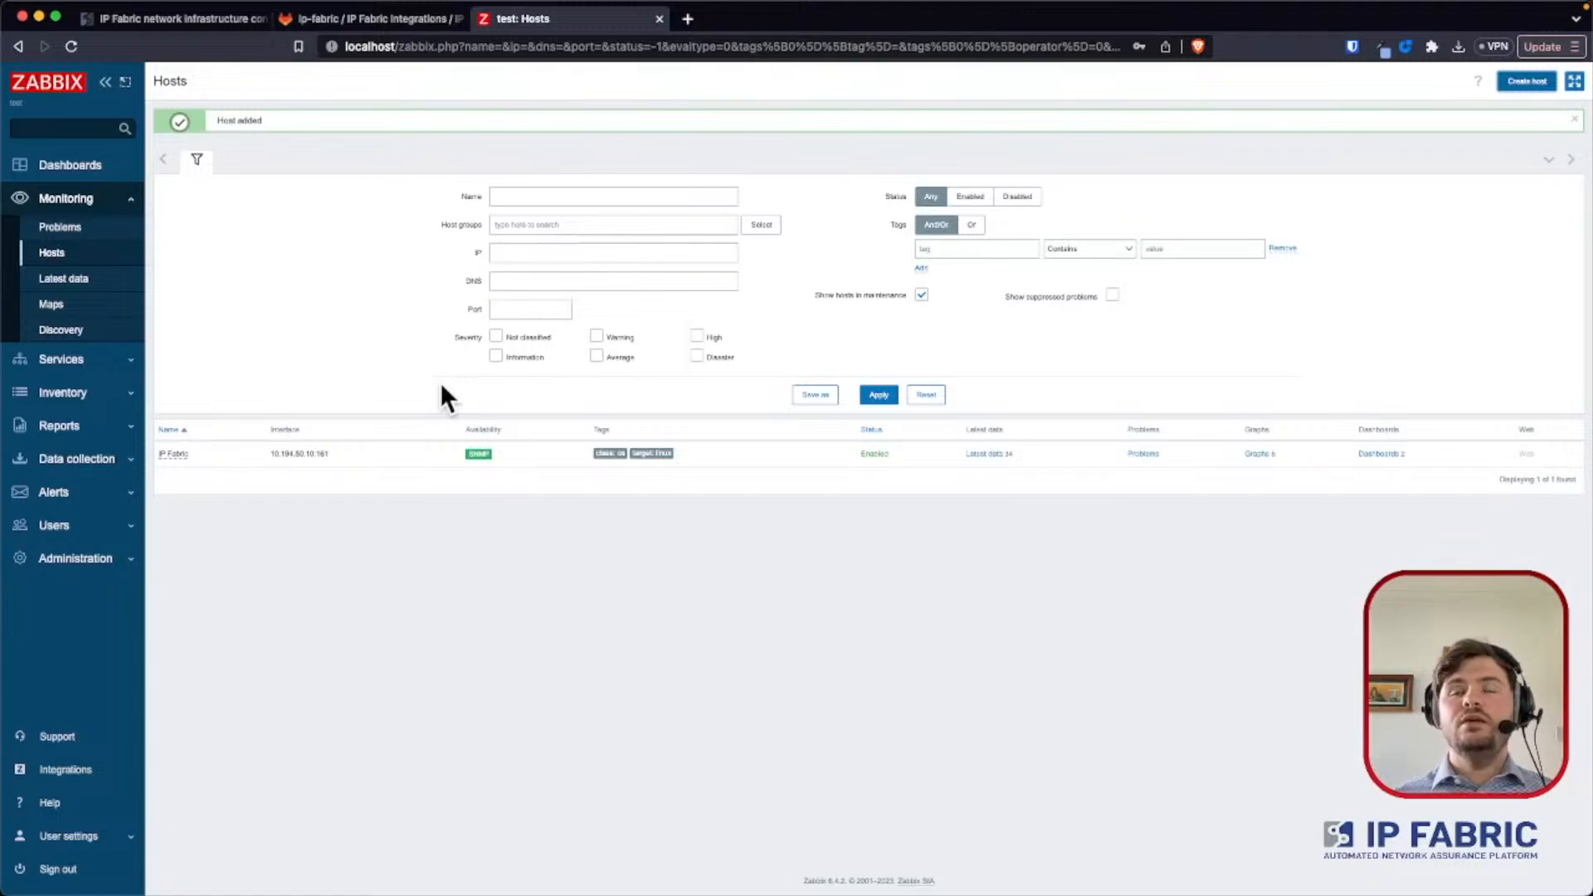
{"action": "left_click", "coordinate": [481, 454]}
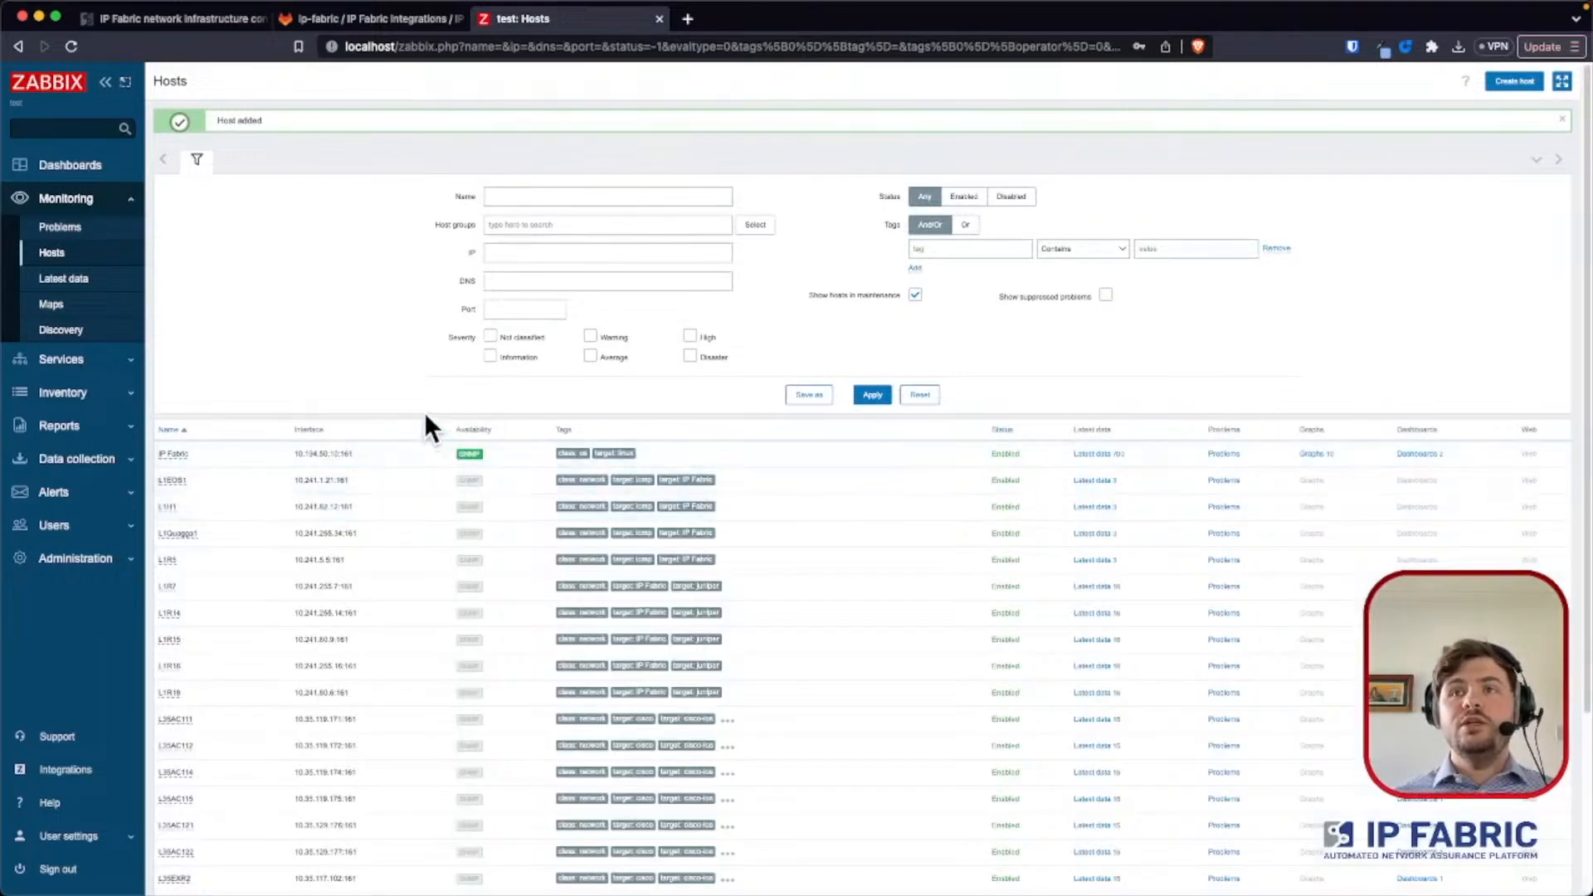
- Examine the automatically discovered hosts in the list, including their tags and SNMP availability
{"action": "scroll", "coordinate": [425, 412], "scroll_direction": "down", "scroll_amount": 2}
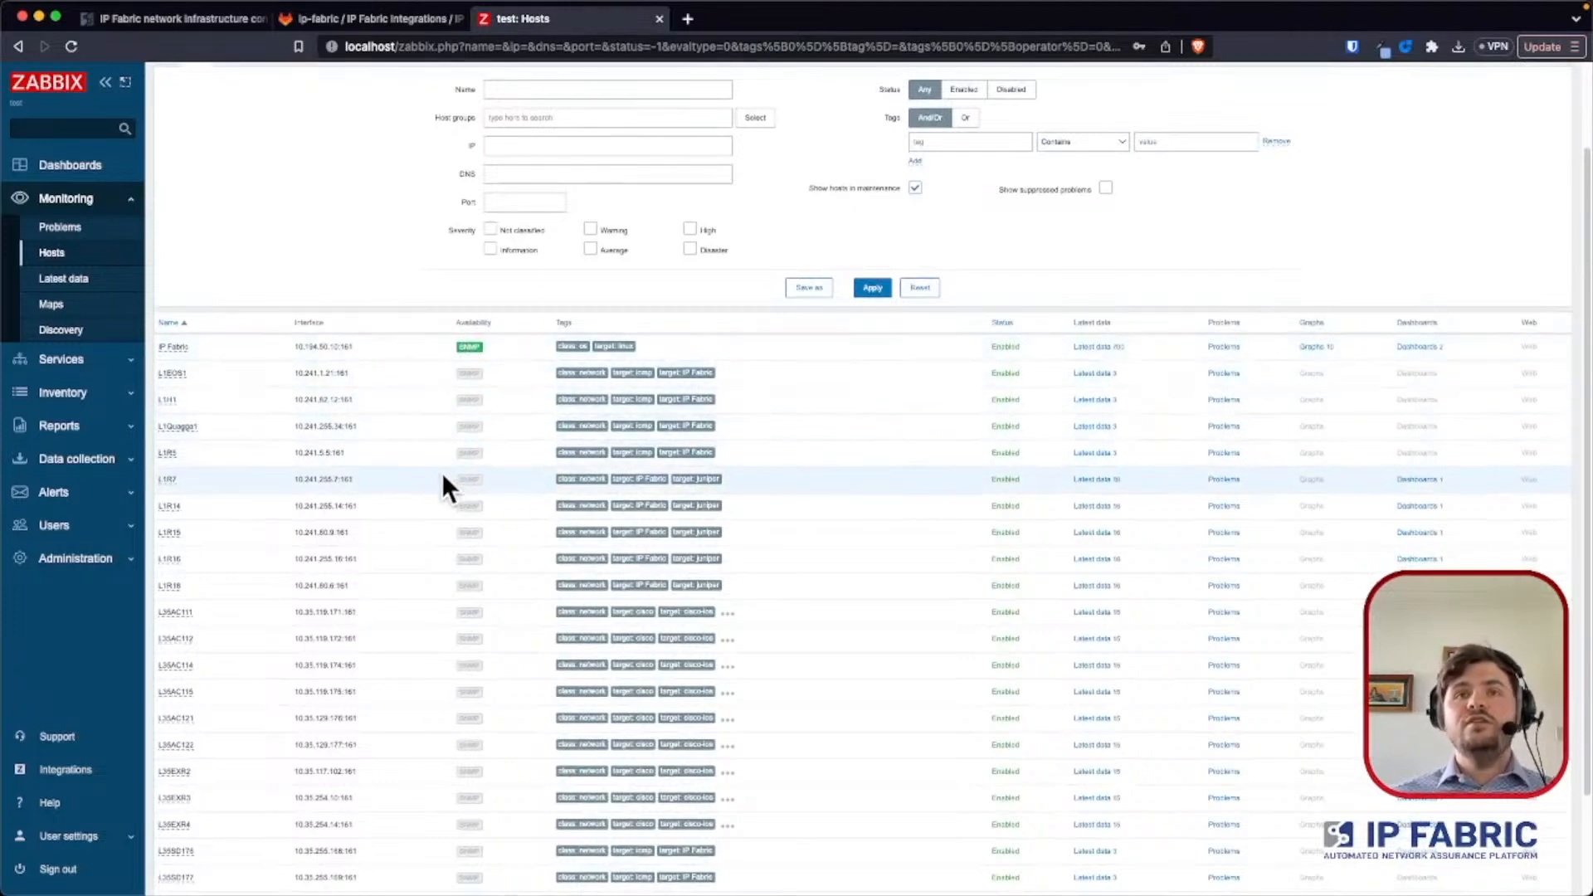
{"action": "scroll", "coordinate": [423, 555], "scroll_direction": "down", "scroll_amount": 2}
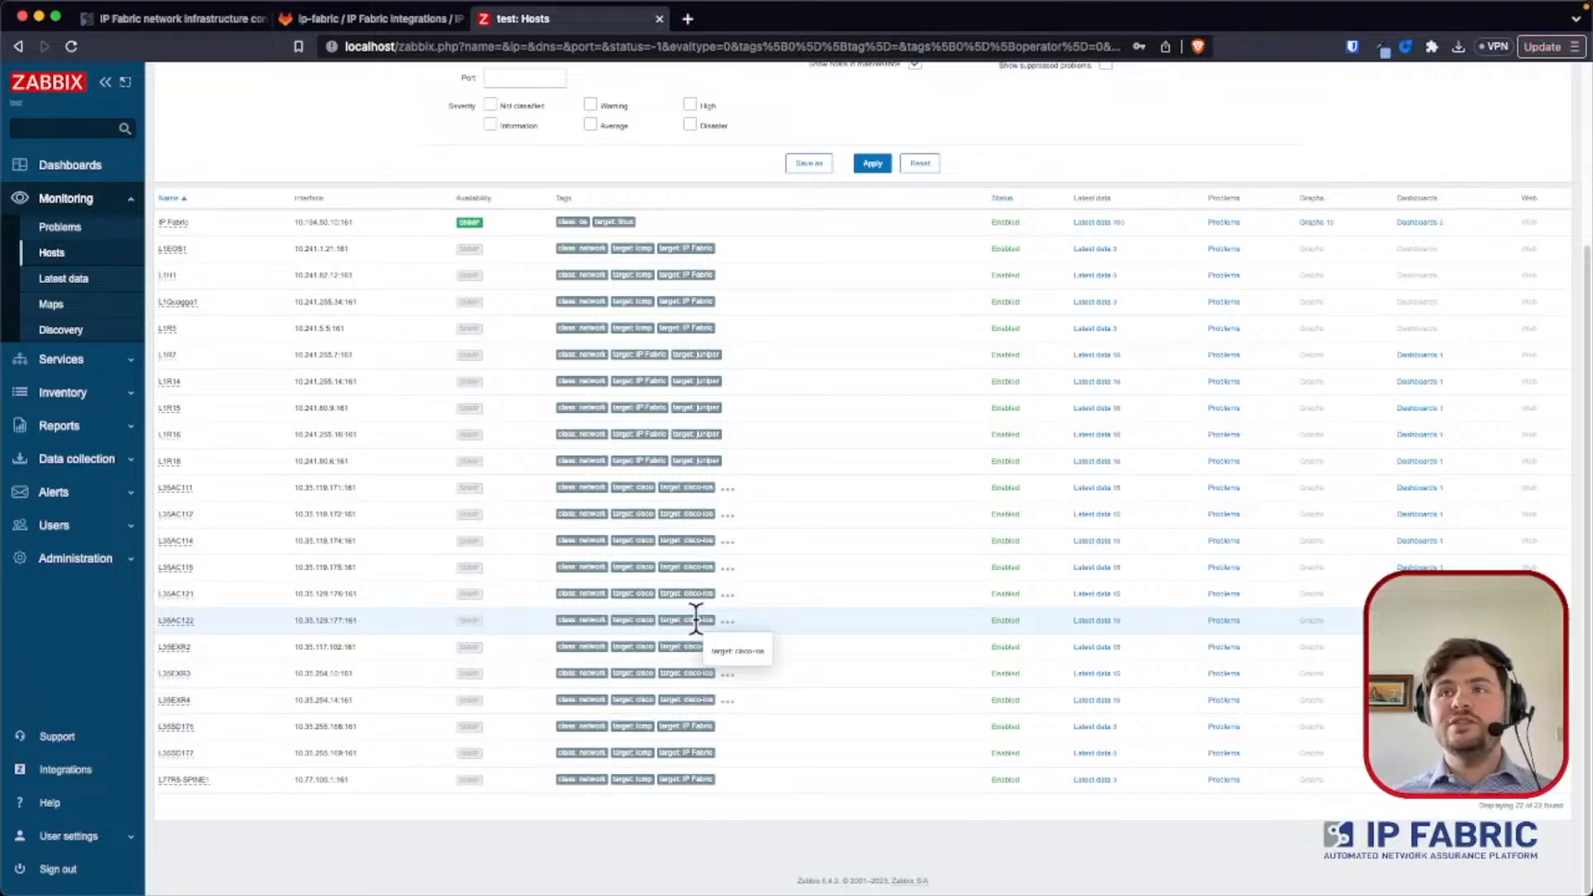
{"action": "right_click", "coordinate": [700, 554]}
{"action": "left_click", "coordinate": [763, 510]}
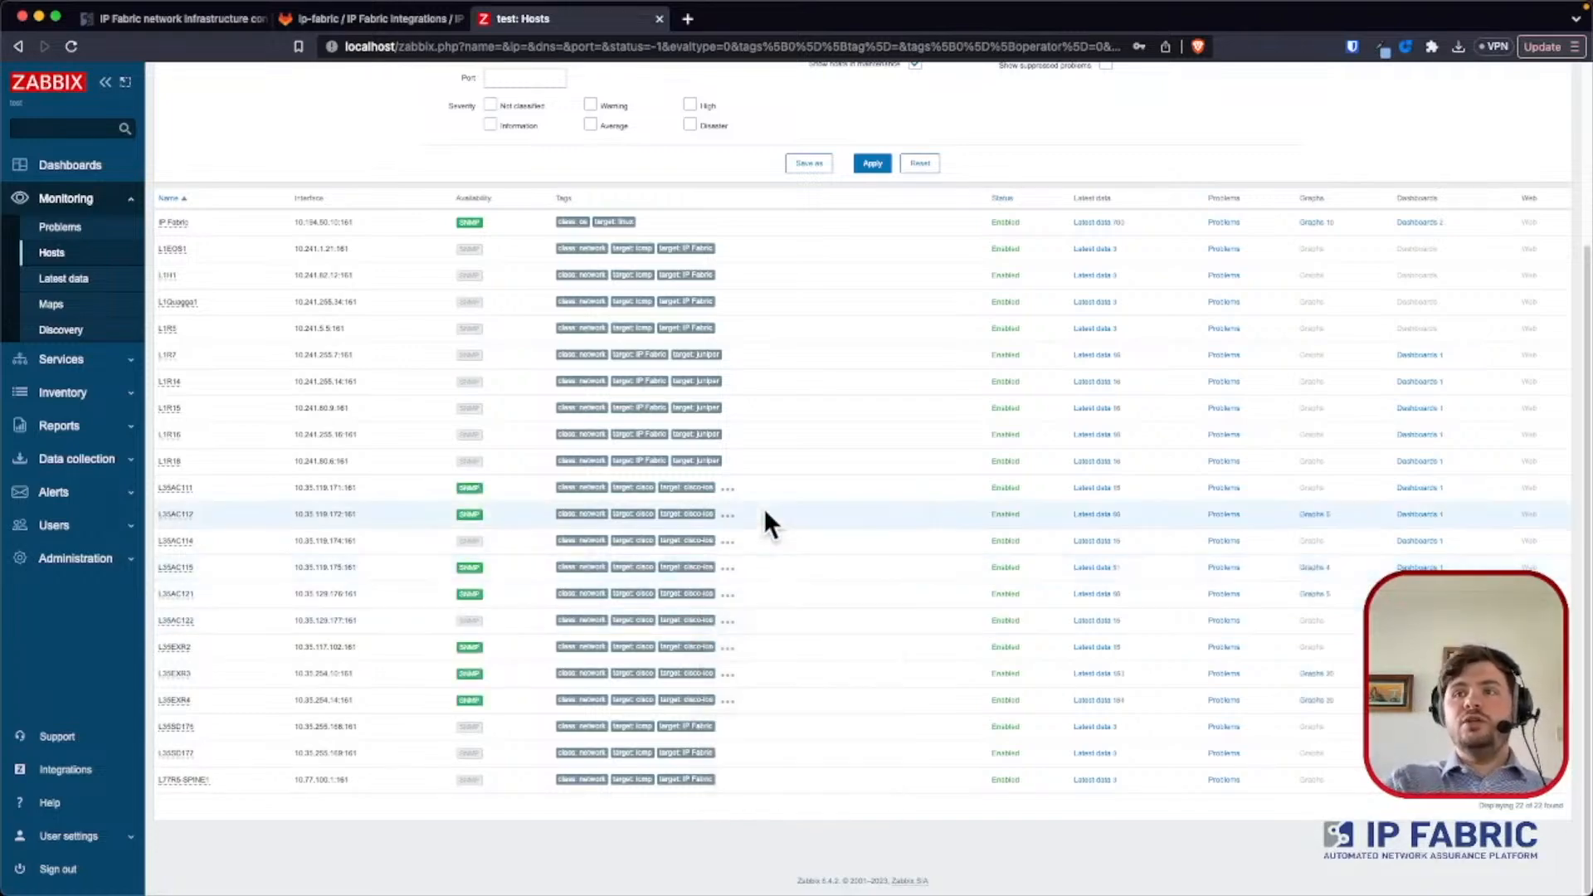
{"action": "scroll", "coordinate": [763, 507], "scroll_direction": "up", "scroll_amount": 5}
{"action": "scroll", "coordinate": [763, 508], "scroll_direction": "up", "scroll_amount": 1}
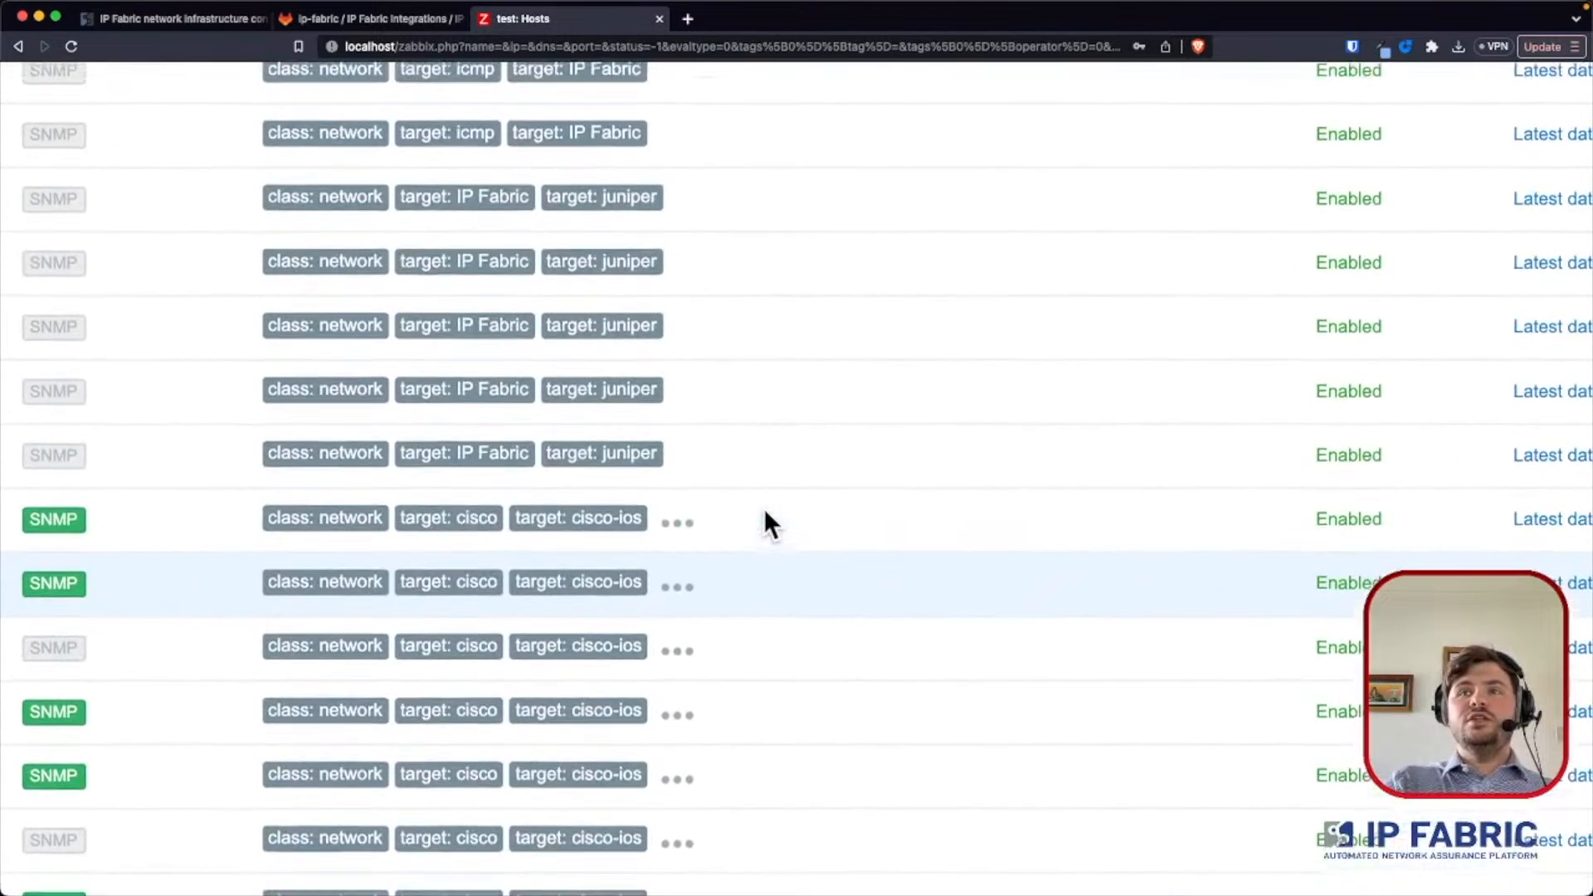
{"action": "scroll", "coordinate": [763, 508], "scroll_direction": "up", "scroll_amount": 1}
{"action": "scroll", "coordinate": [764, 507], "scroll_direction": "left", "scroll_amount": 2}
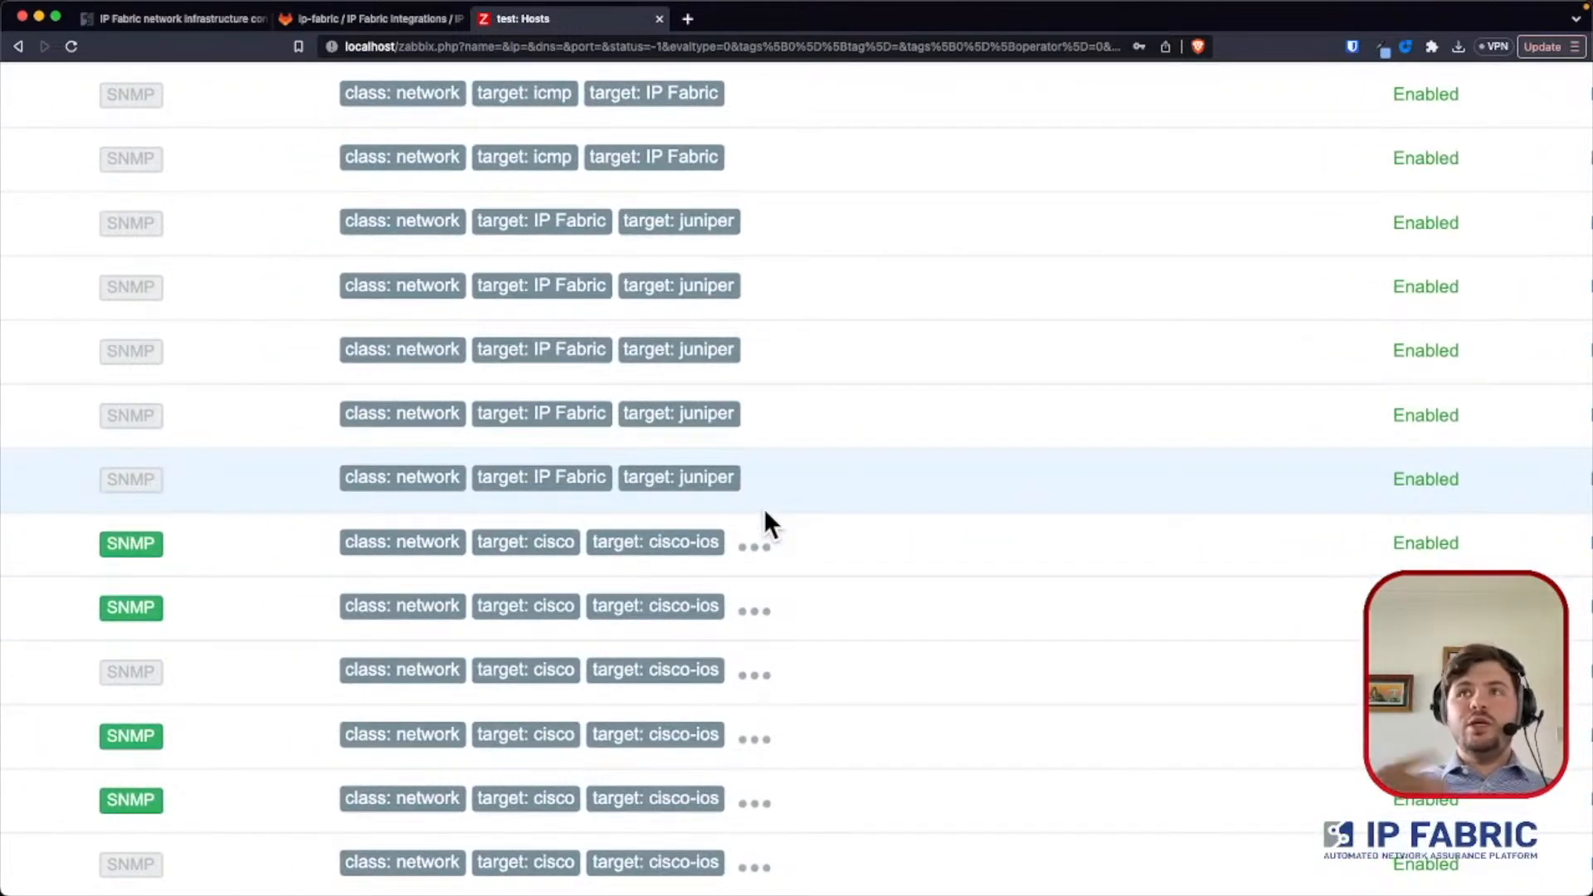
{"action": "scroll", "coordinate": [764, 510], "scroll_direction": "down", "scroll_amount": 5}
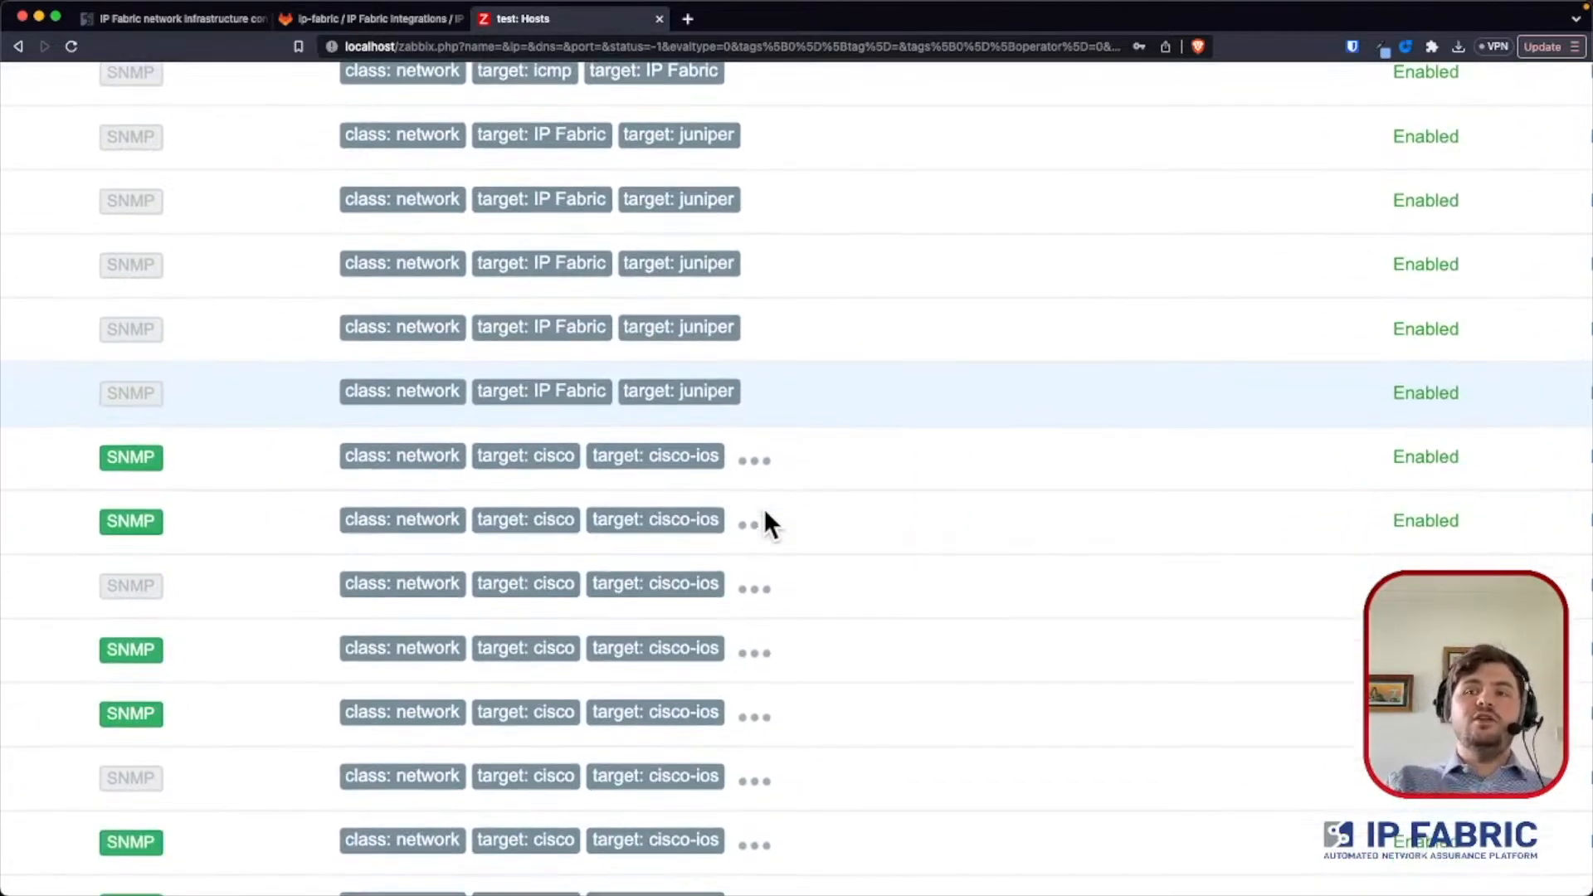
{"action": "scroll", "coordinate": [763, 507], "scroll_direction": "down", "scroll_amount": 4}
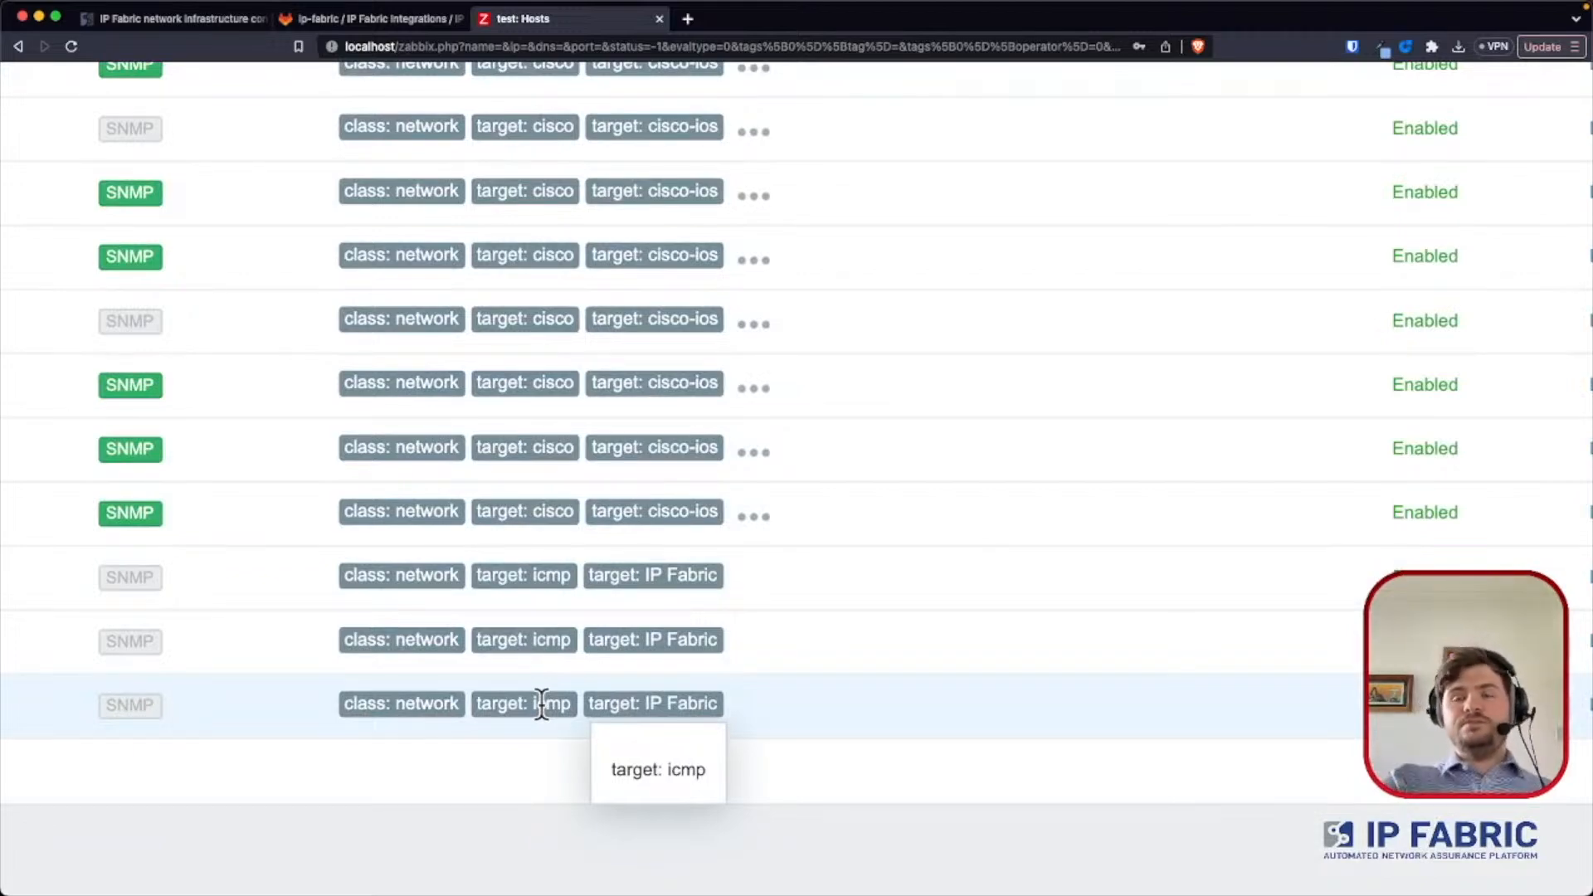
{"action": "scroll", "coordinate": [541, 705], "scroll_direction": "down", "scroll_amount": 5}
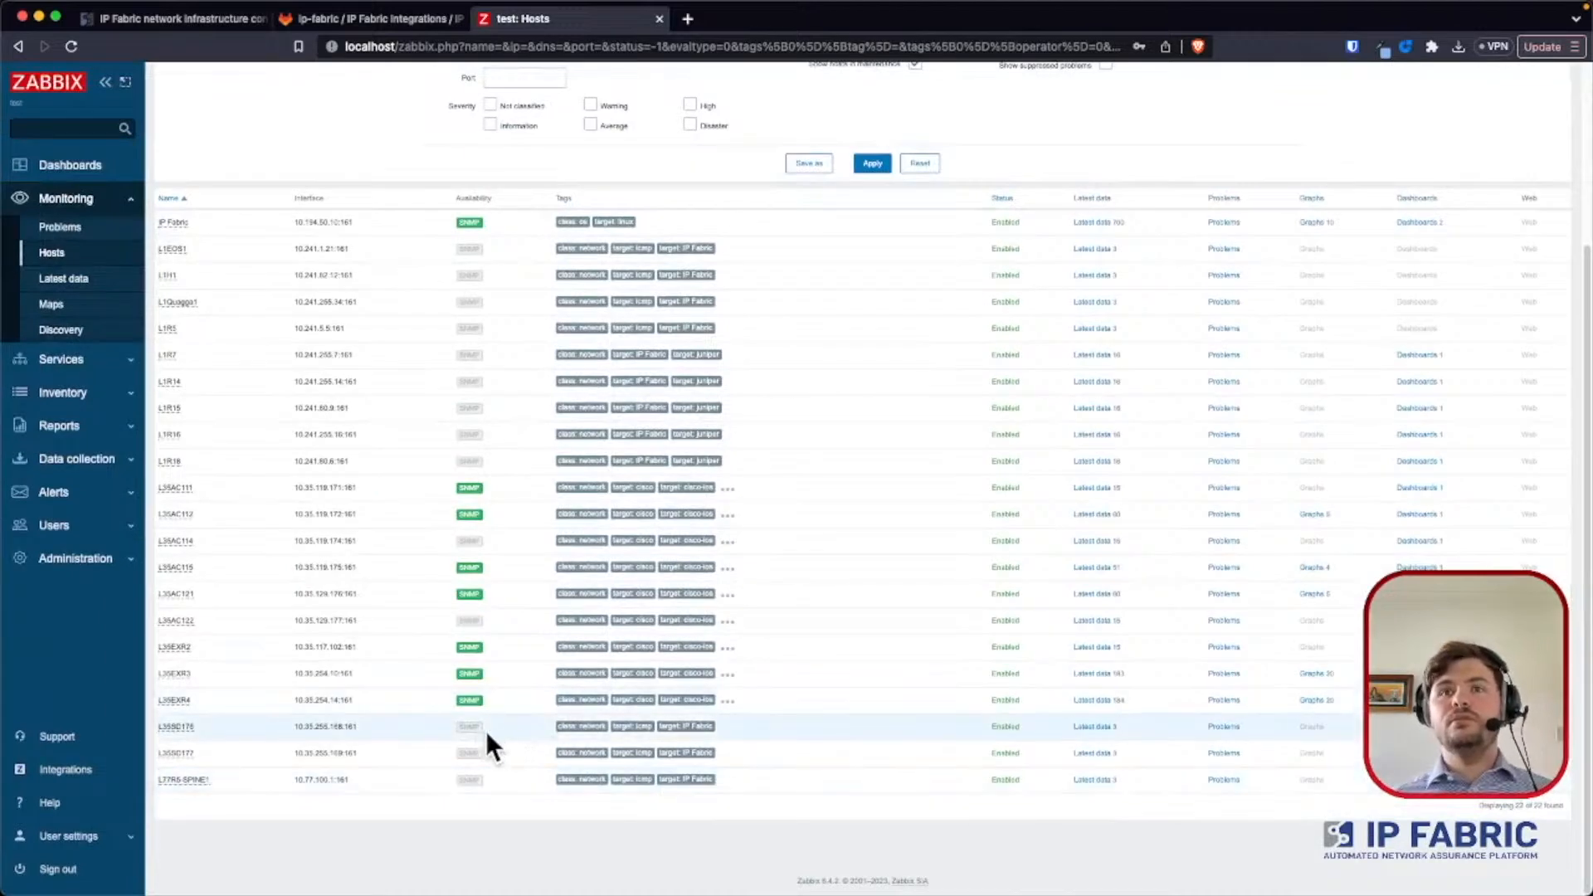
{"action": "mouse_move", "coordinate": [470, 491]}
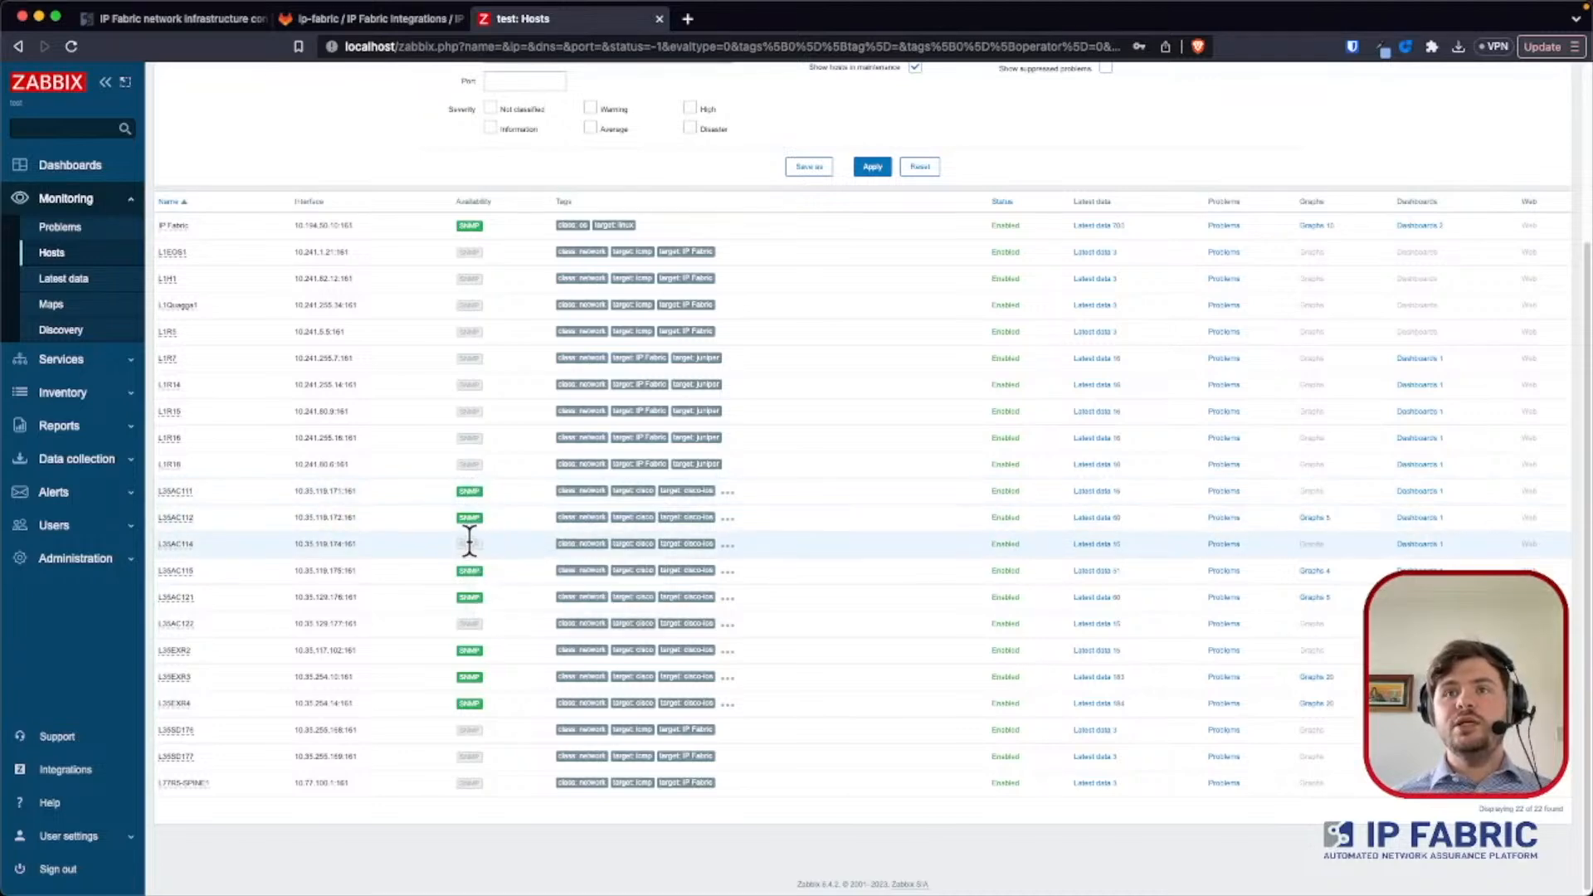
{"action": "mouse_move", "coordinate": [468, 597]}
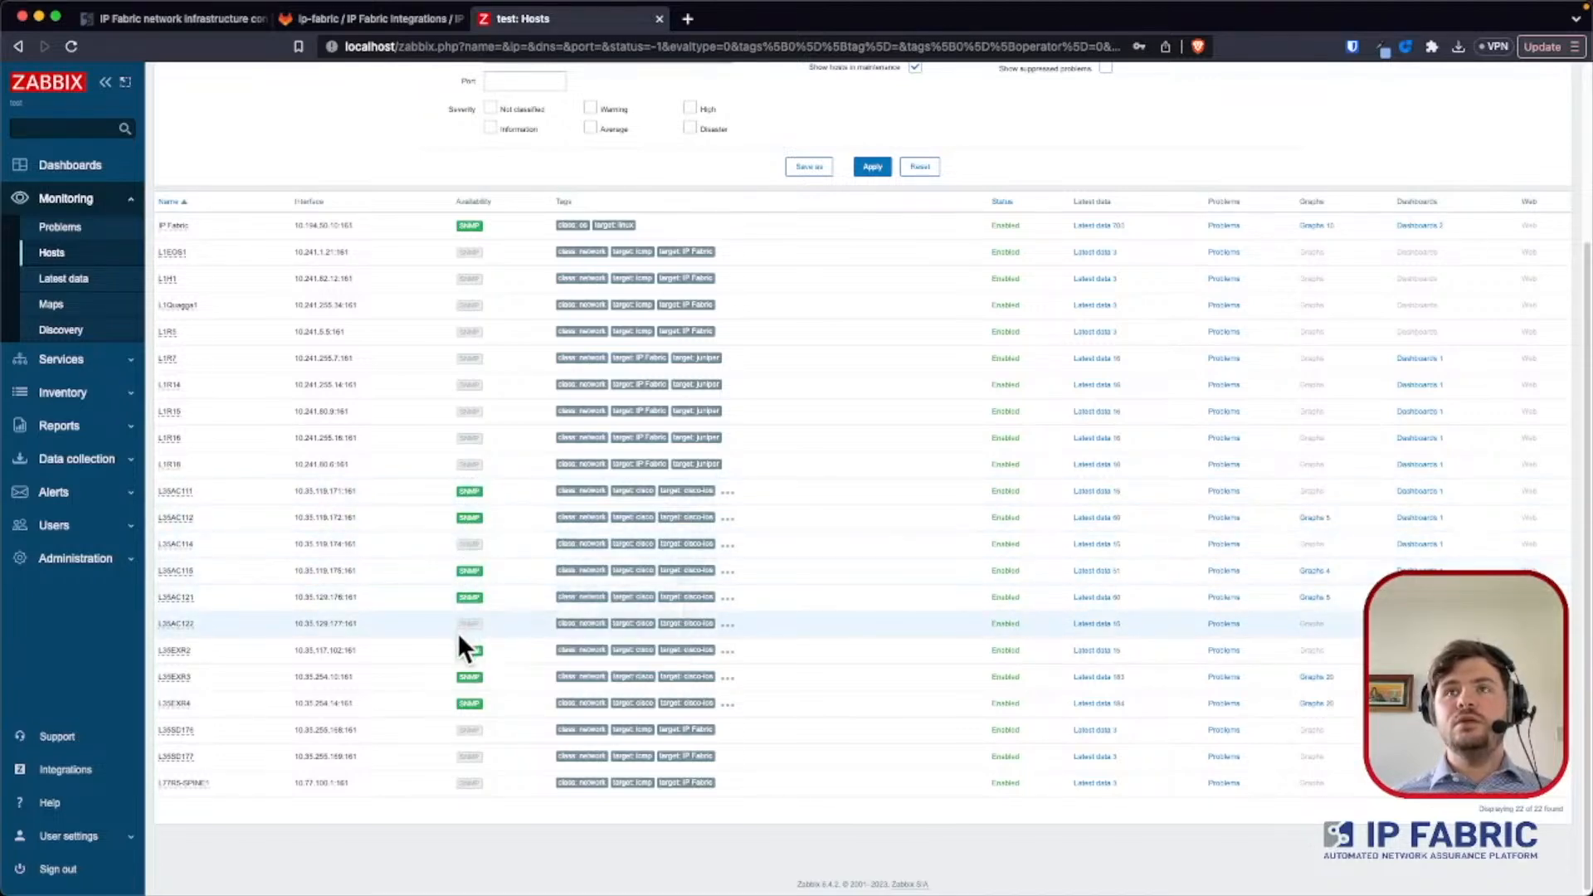
{"action": "scroll", "coordinate": [447, 535], "scroll_direction": "up", "scroll_amount": 5}
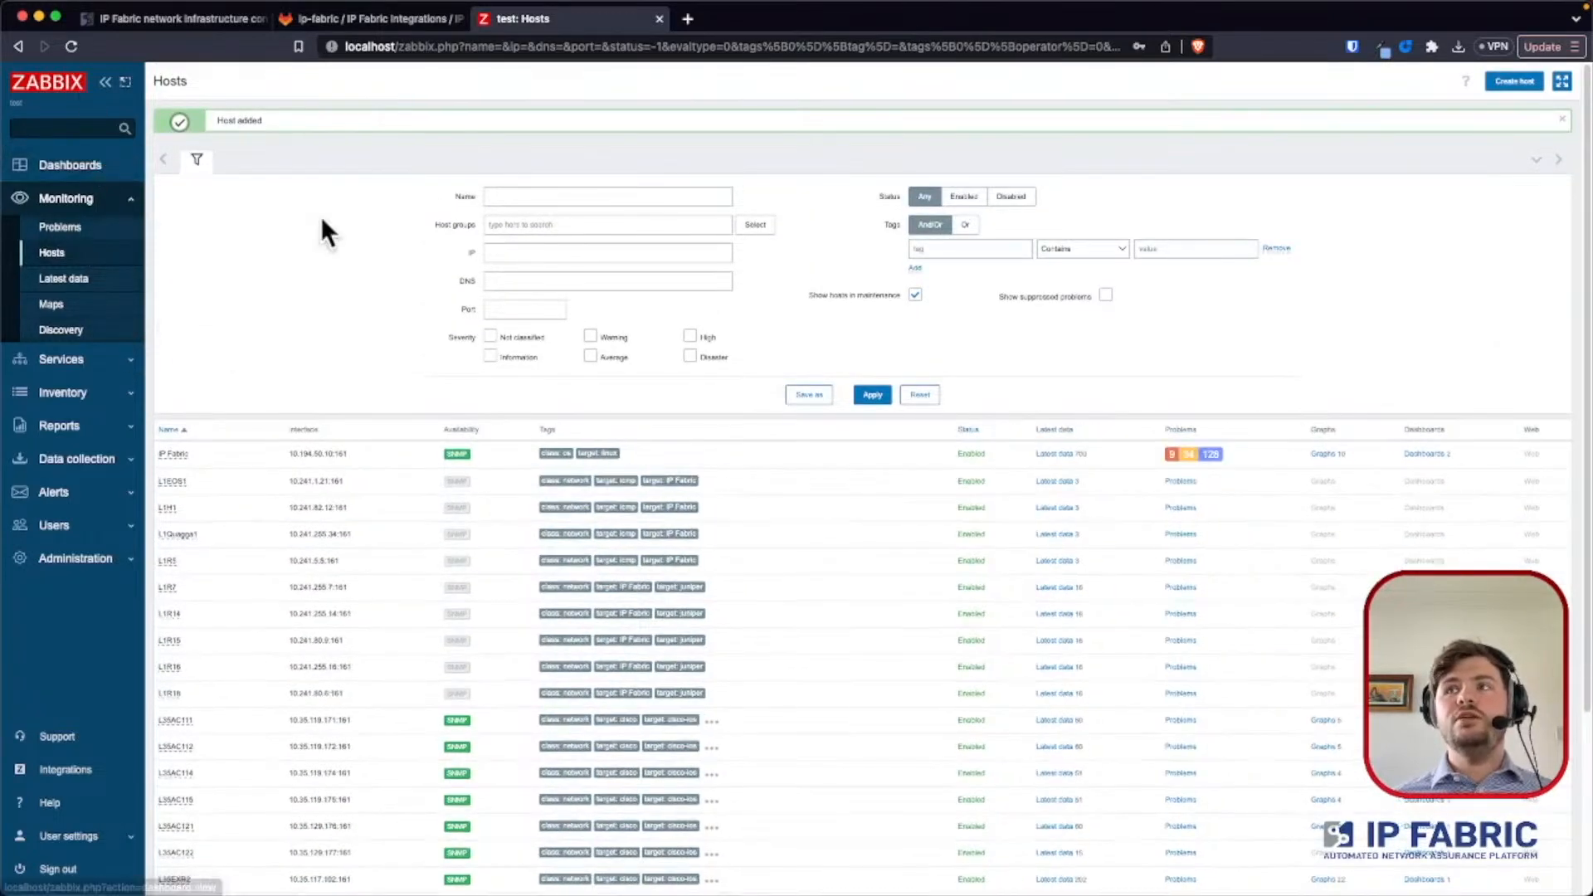
- Open the IP Fabric host's problems and apply a filter that shows operational data separately
{"action": "left_click", "coordinate": [1173, 451]}
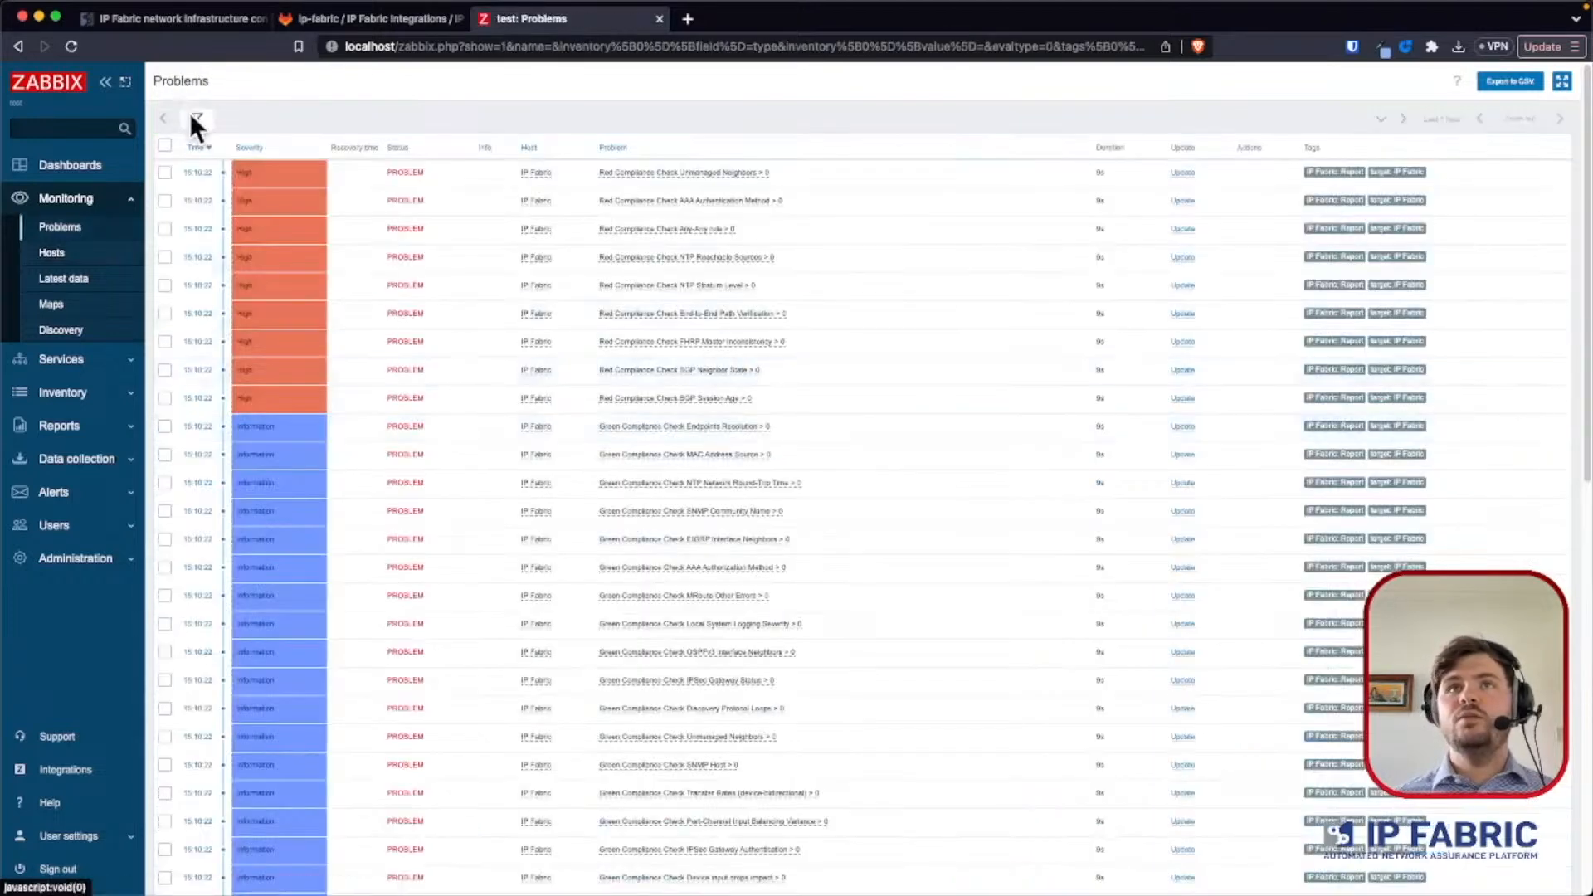
{"action": "left_click", "coordinate": [995, 332]}
{"action": "left_click", "coordinate": [867, 482]}
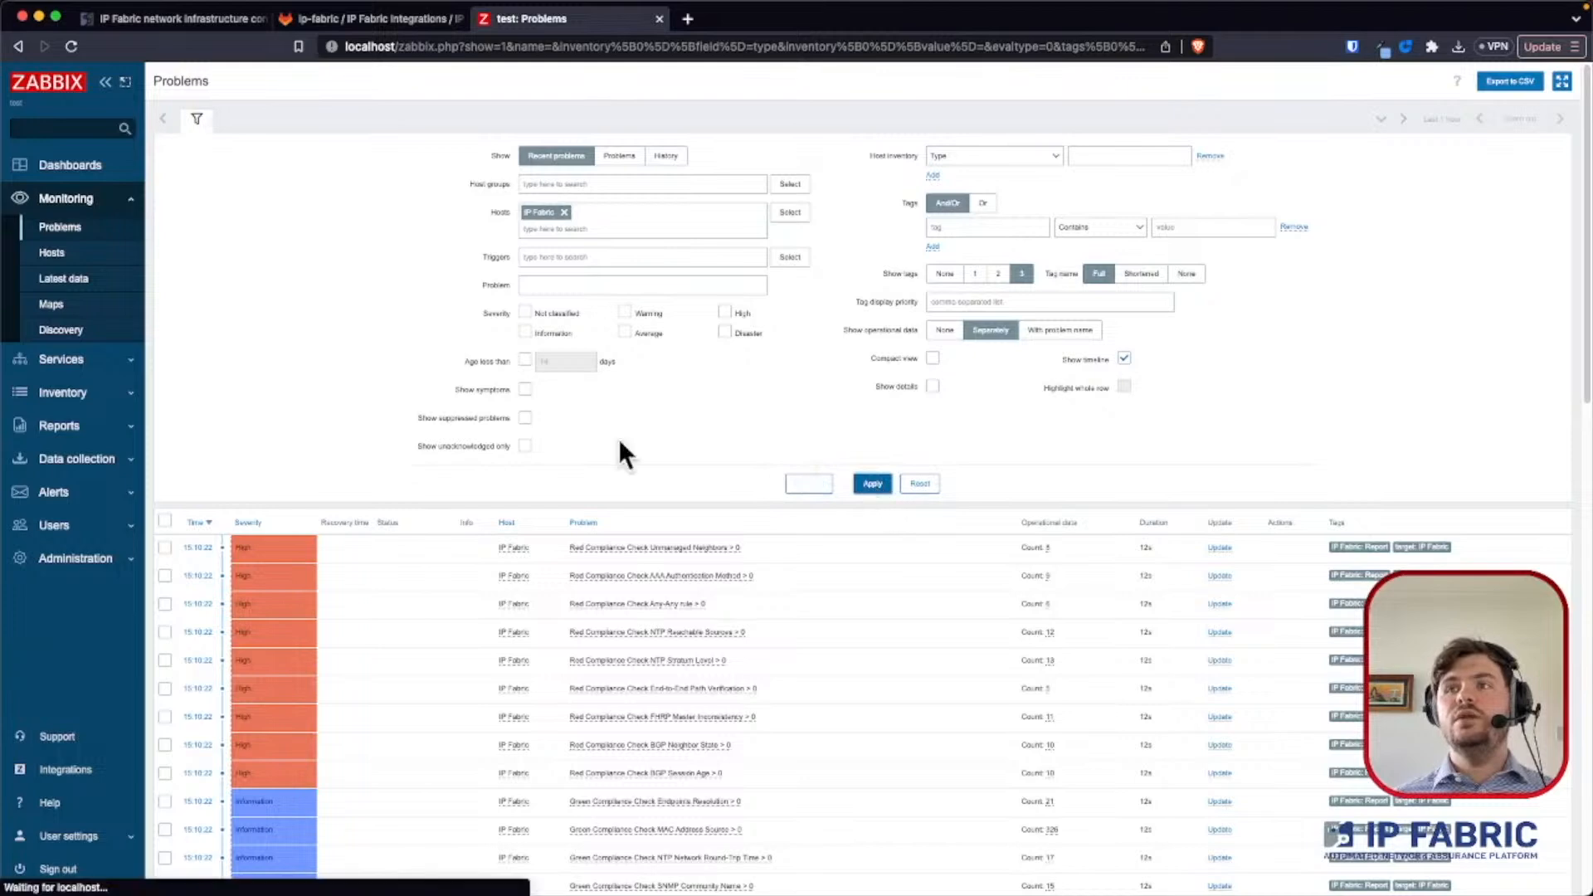
- Collapse the problem filter and sort the problems by severity with the highest first
{"action": "left_click", "coordinate": [197, 119]}
{"action": "left_click", "coordinate": [260, 145]}
{"action": "left_click", "coordinate": [248, 146]}
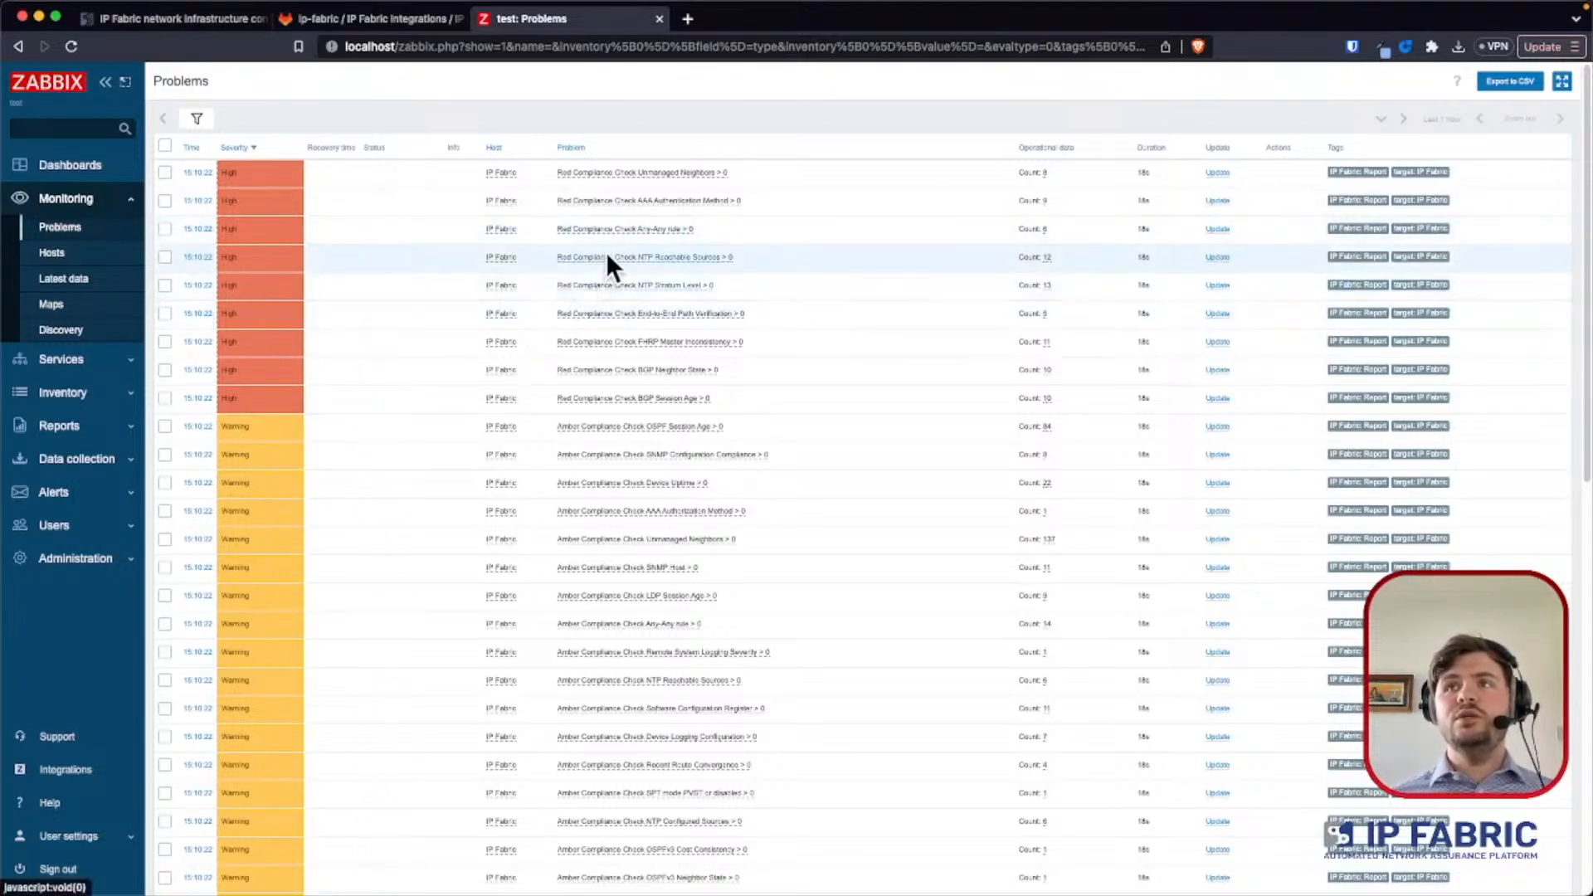
- Compare the red NTP Reachable Sources problem's count with IP Fabric's NTP management summary, filtering its table to the red results
{"action": "scroll", "coordinate": [606, 259], "scroll_direction": "up", "scroll_amount": 5}
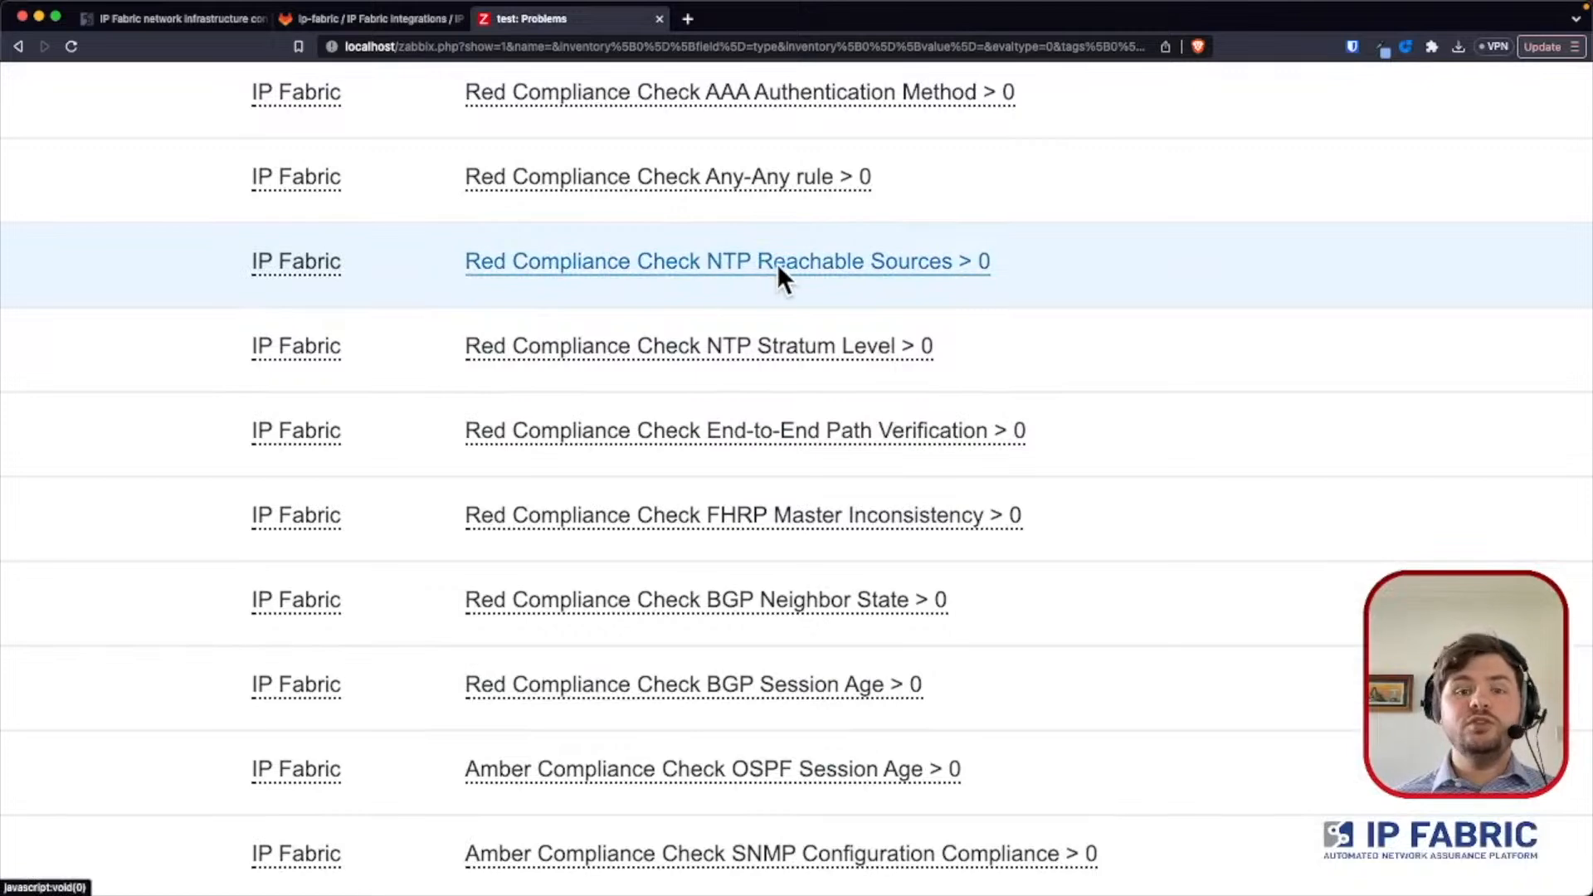
{"action": "scroll", "coordinate": [777, 267], "scroll_direction": "right", "scroll_amount": 10}
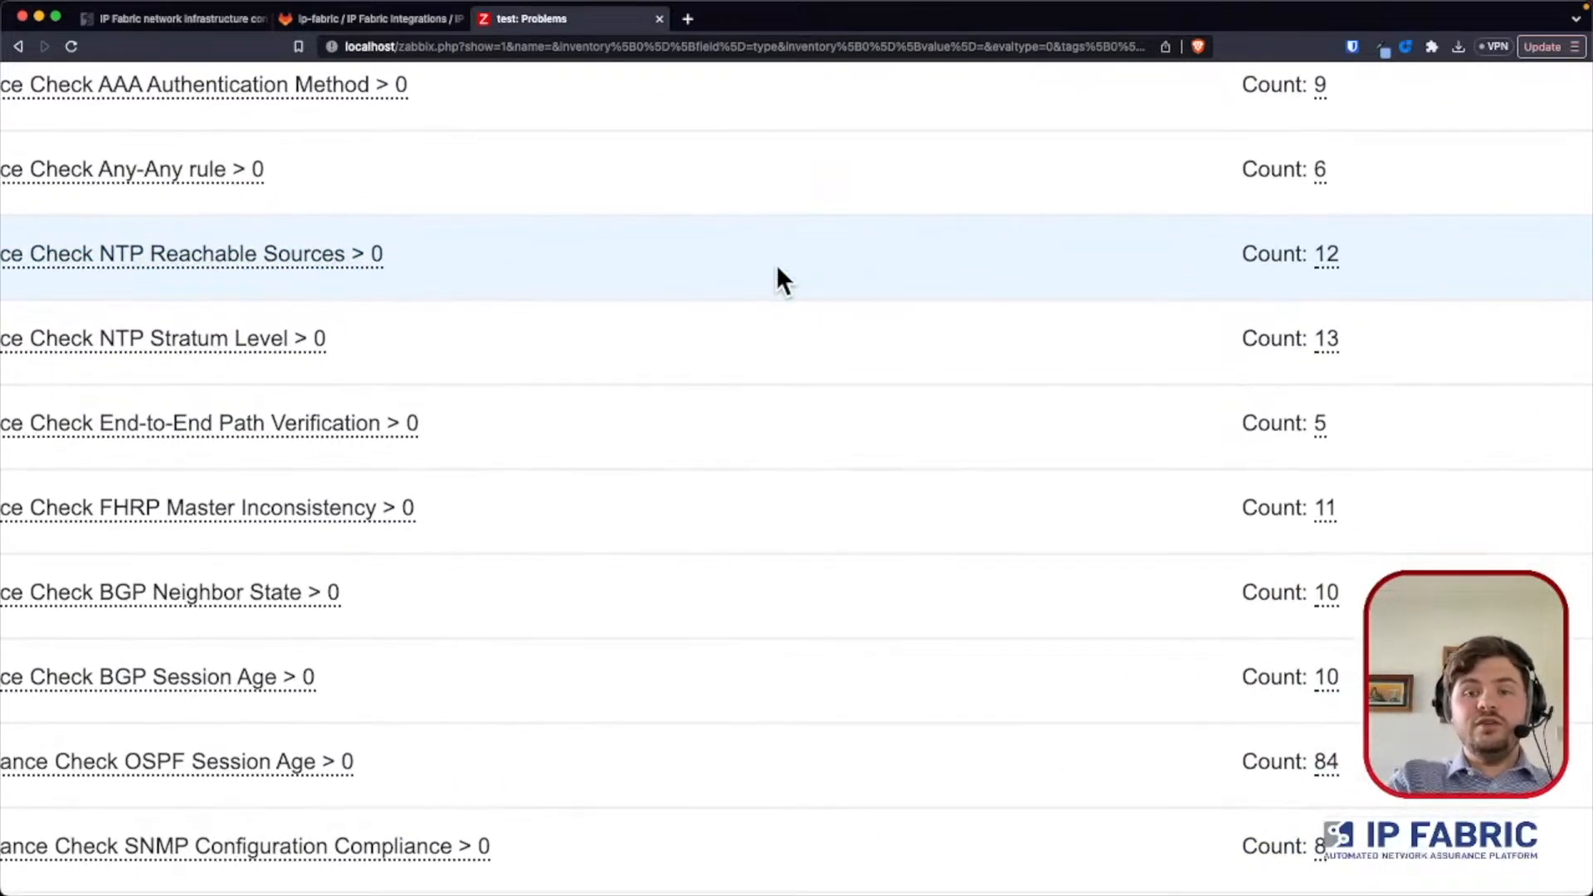
{"action": "scroll", "coordinate": [775, 263], "scroll_direction": "up", "scroll_amount": 1}
{"action": "scroll", "coordinate": [775, 263], "scroll_direction": "left", "scroll_amount": 4}
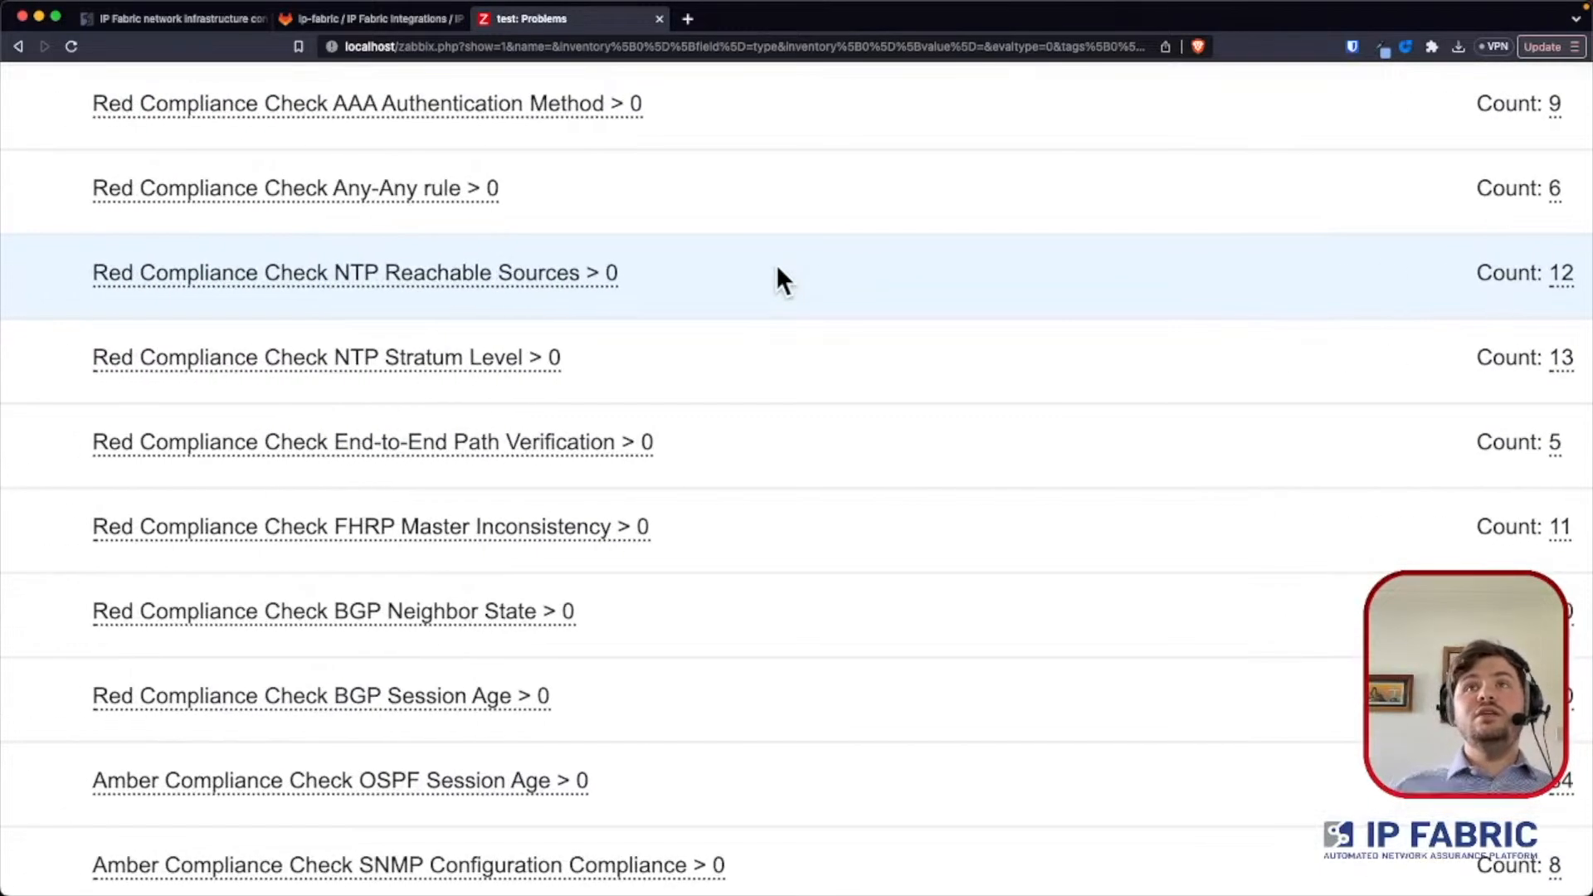
{"action": "left_click", "coordinate": [107, 23]}
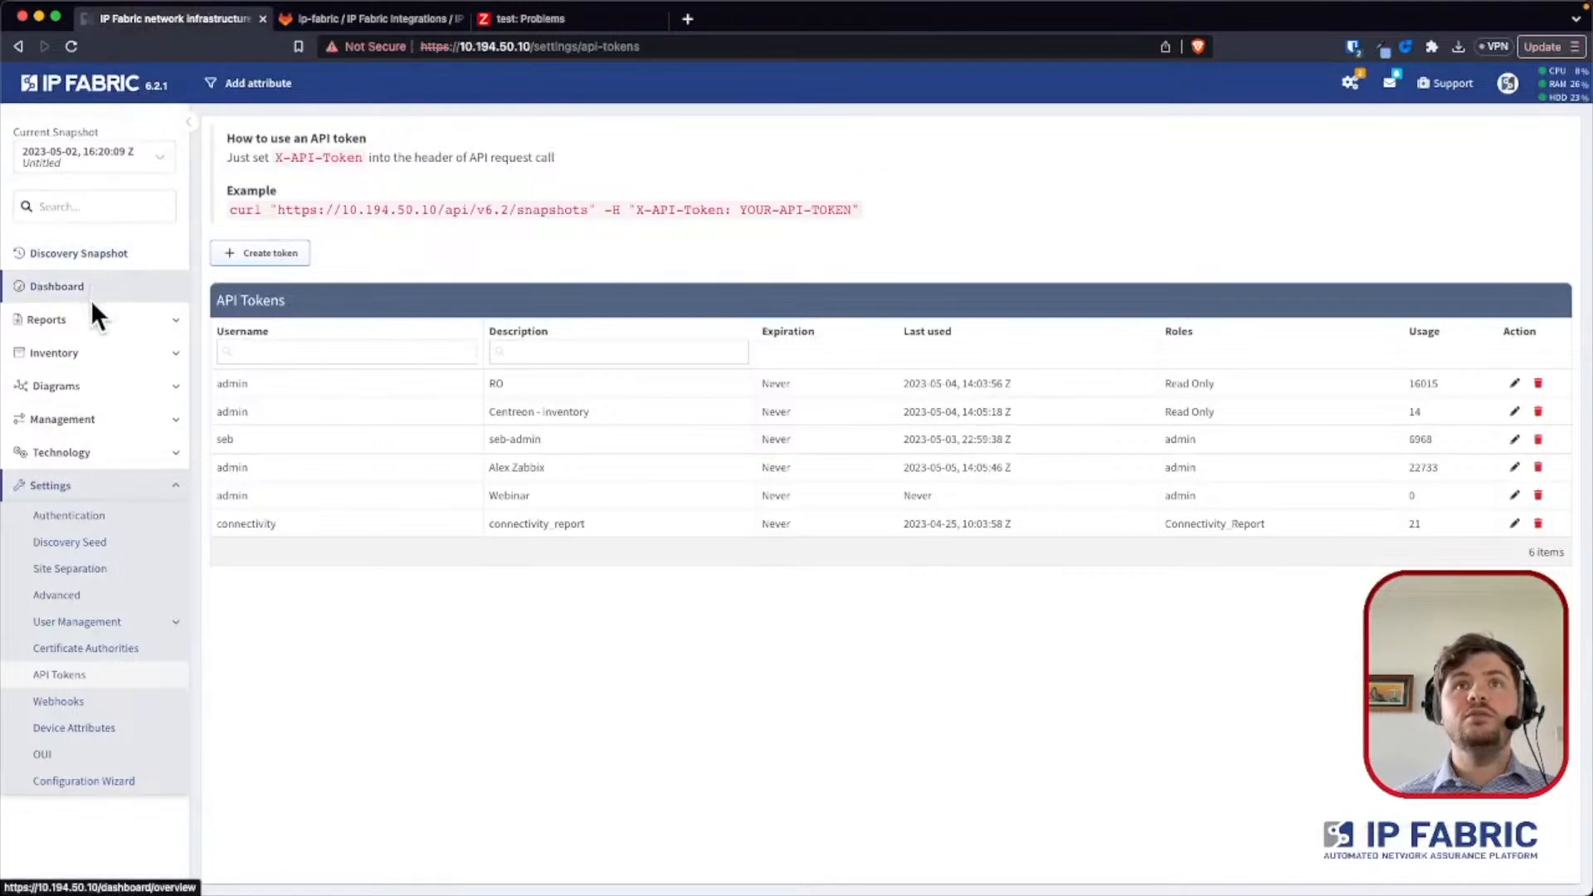
{"action": "left_click", "coordinate": [92, 445]}
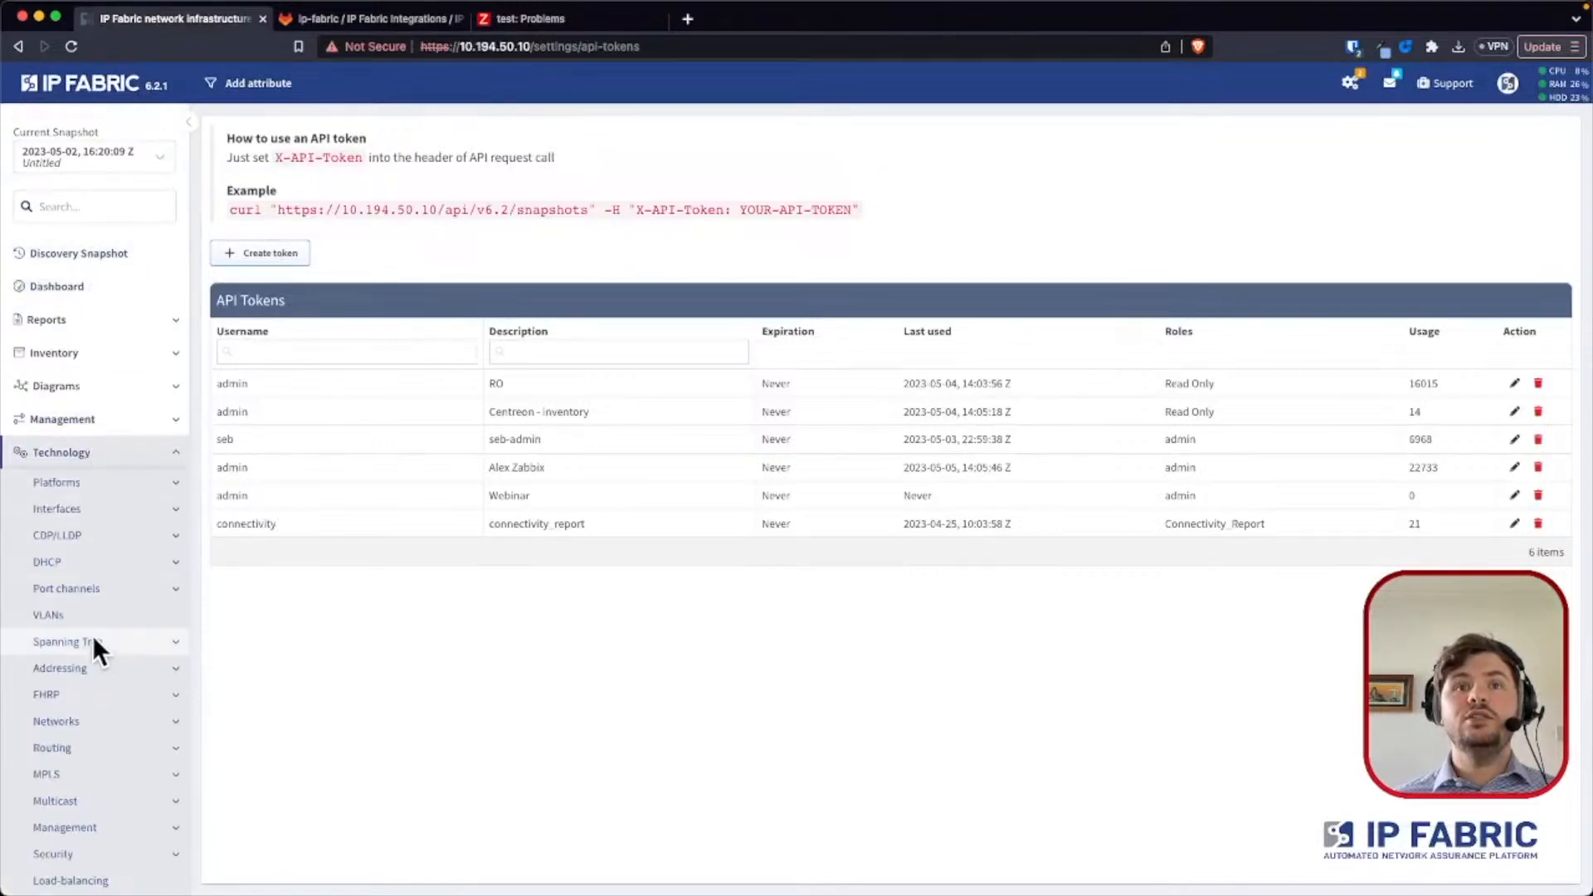
{"action": "left_click", "coordinate": [97, 821]}
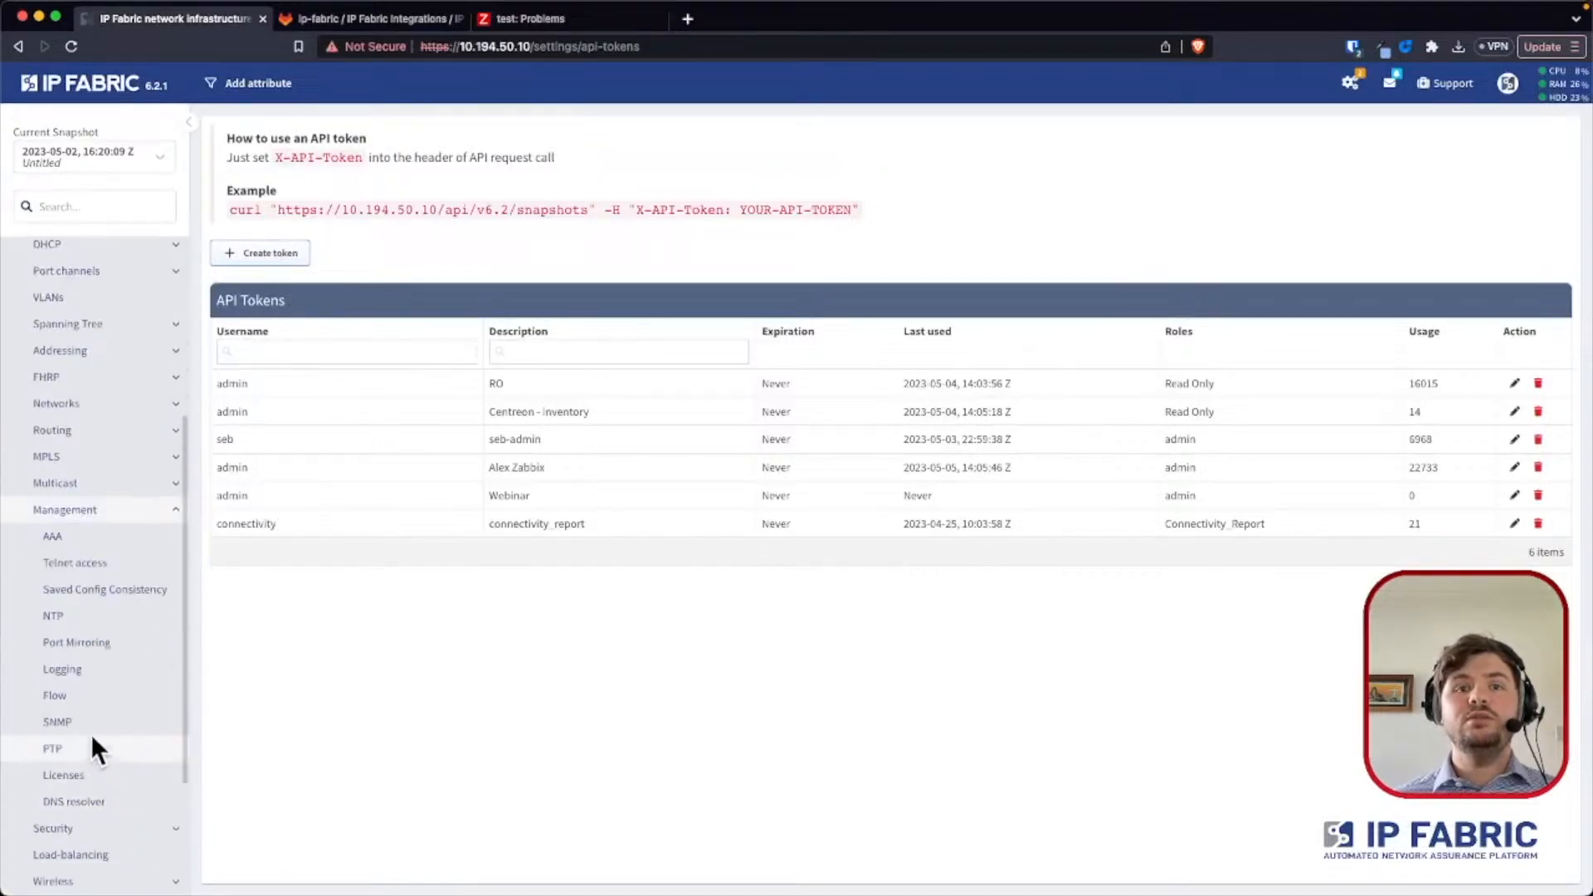
{"action": "left_click", "coordinate": [57, 618]}
{"action": "mouse_move", "coordinate": [783, 270]}
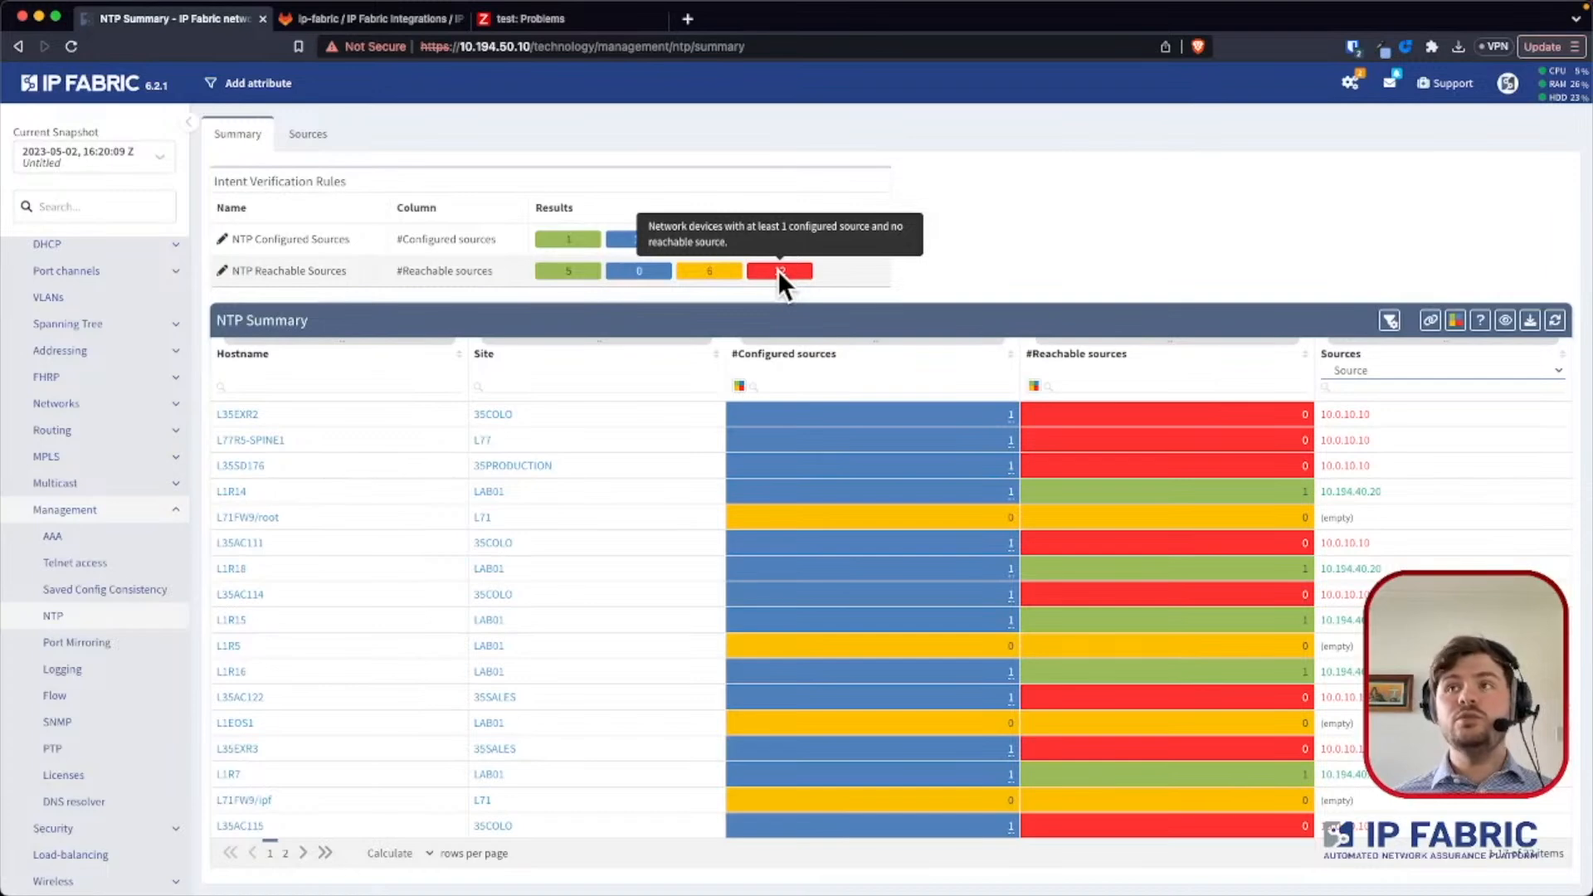
{"action": "left_click", "coordinate": [778, 270]}
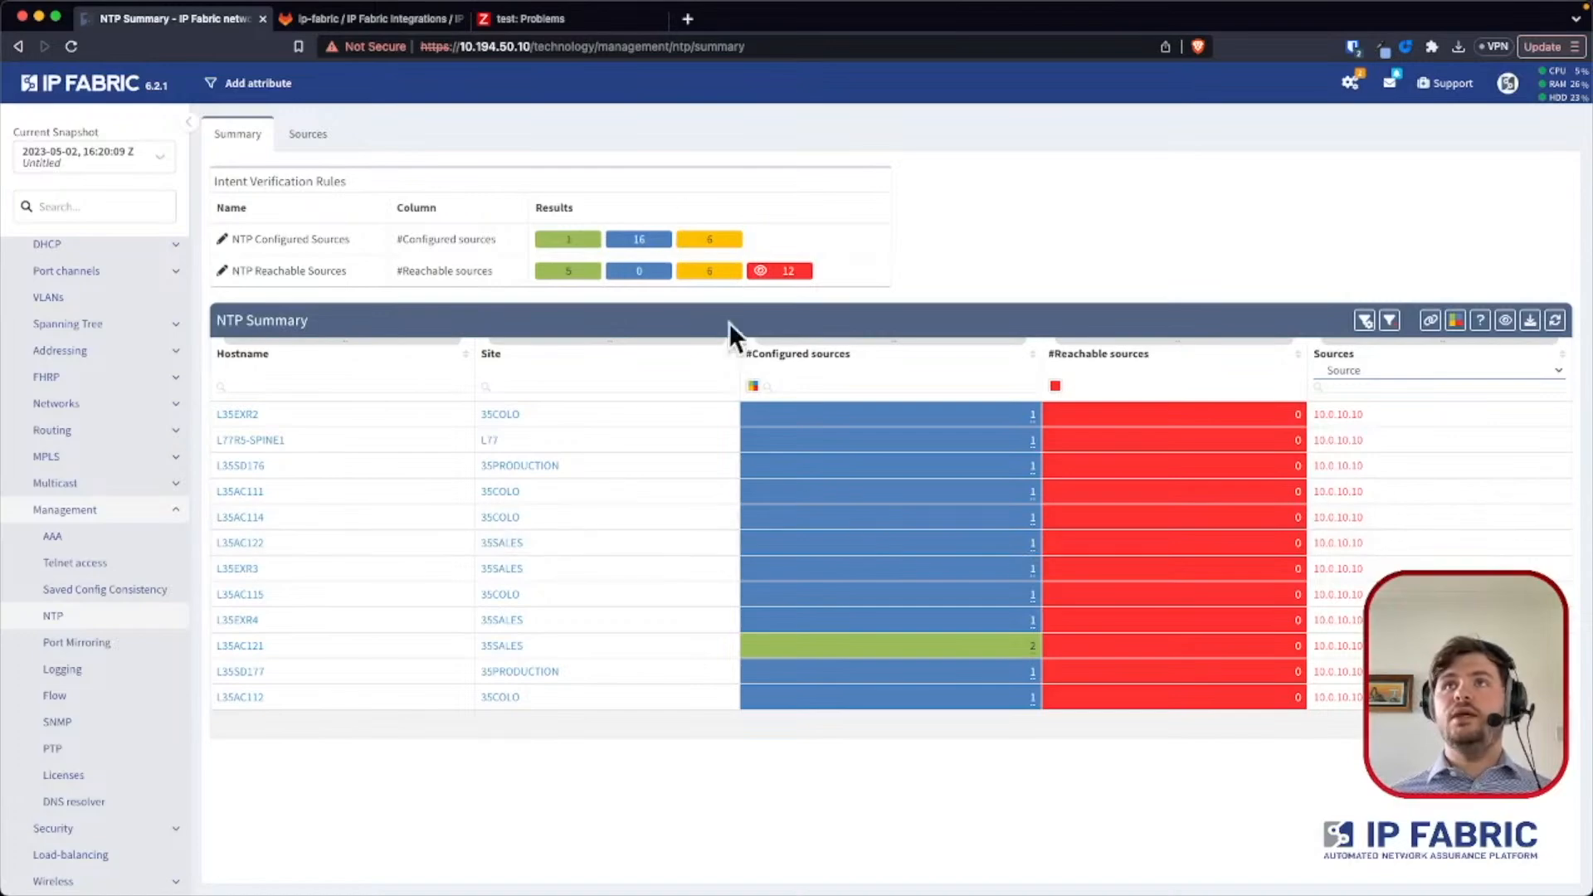
- Review the amber SNMP Configuration Compliance problem in Zabbix and open the SNMP management summary in IP Fabric
{"action": "left_click", "coordinate": [581, 20]}
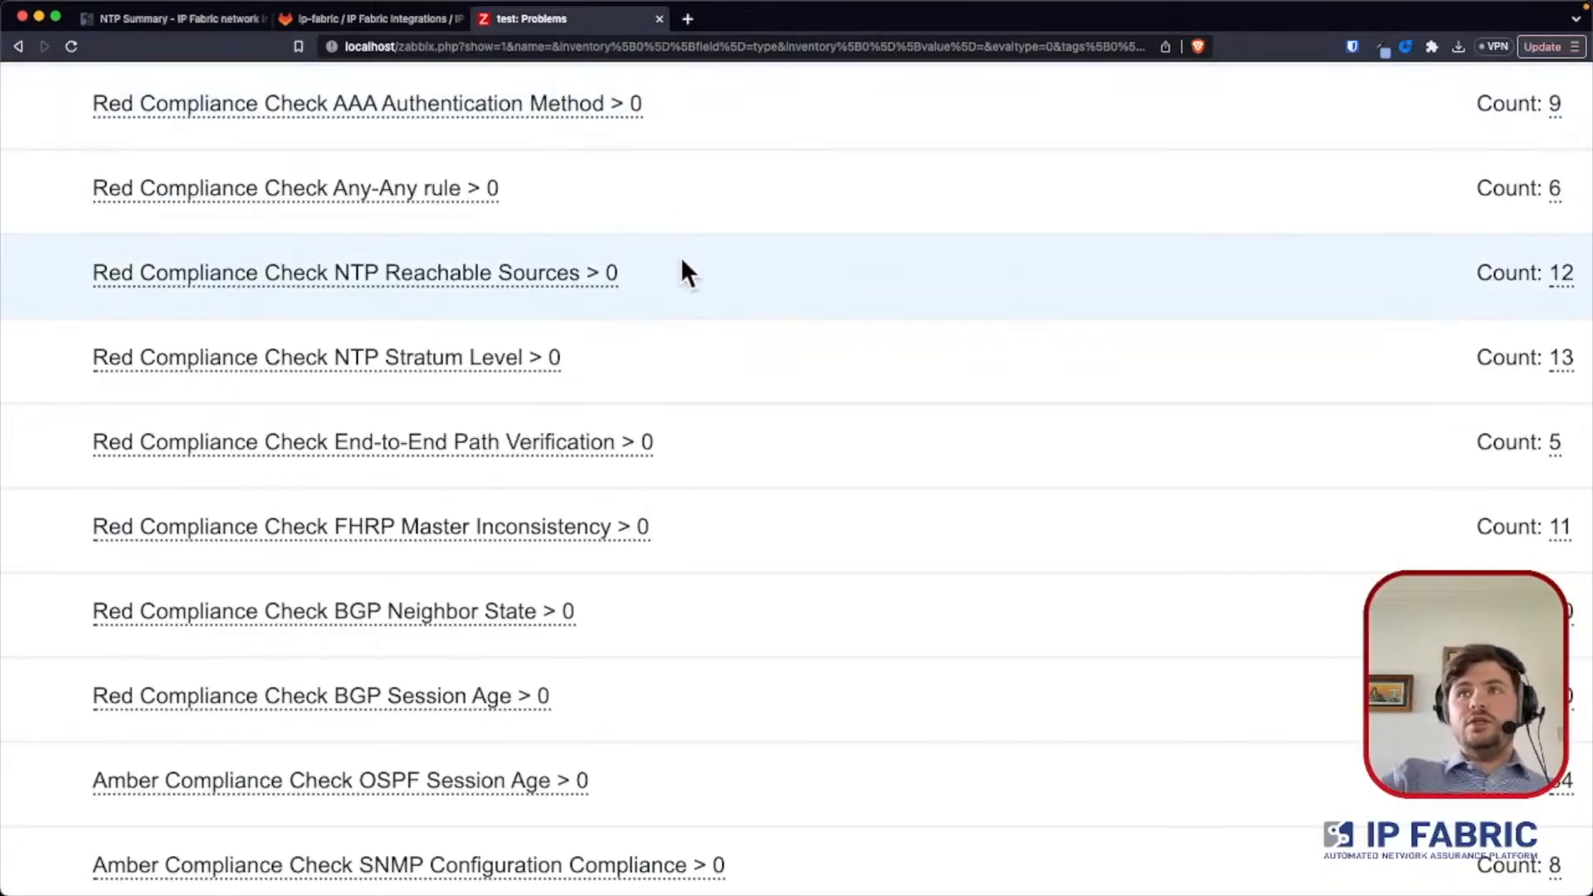
{"action": "scroll", "coordinate": [667, 274], "scroll_direction": "down", "scroll_amount": 2}
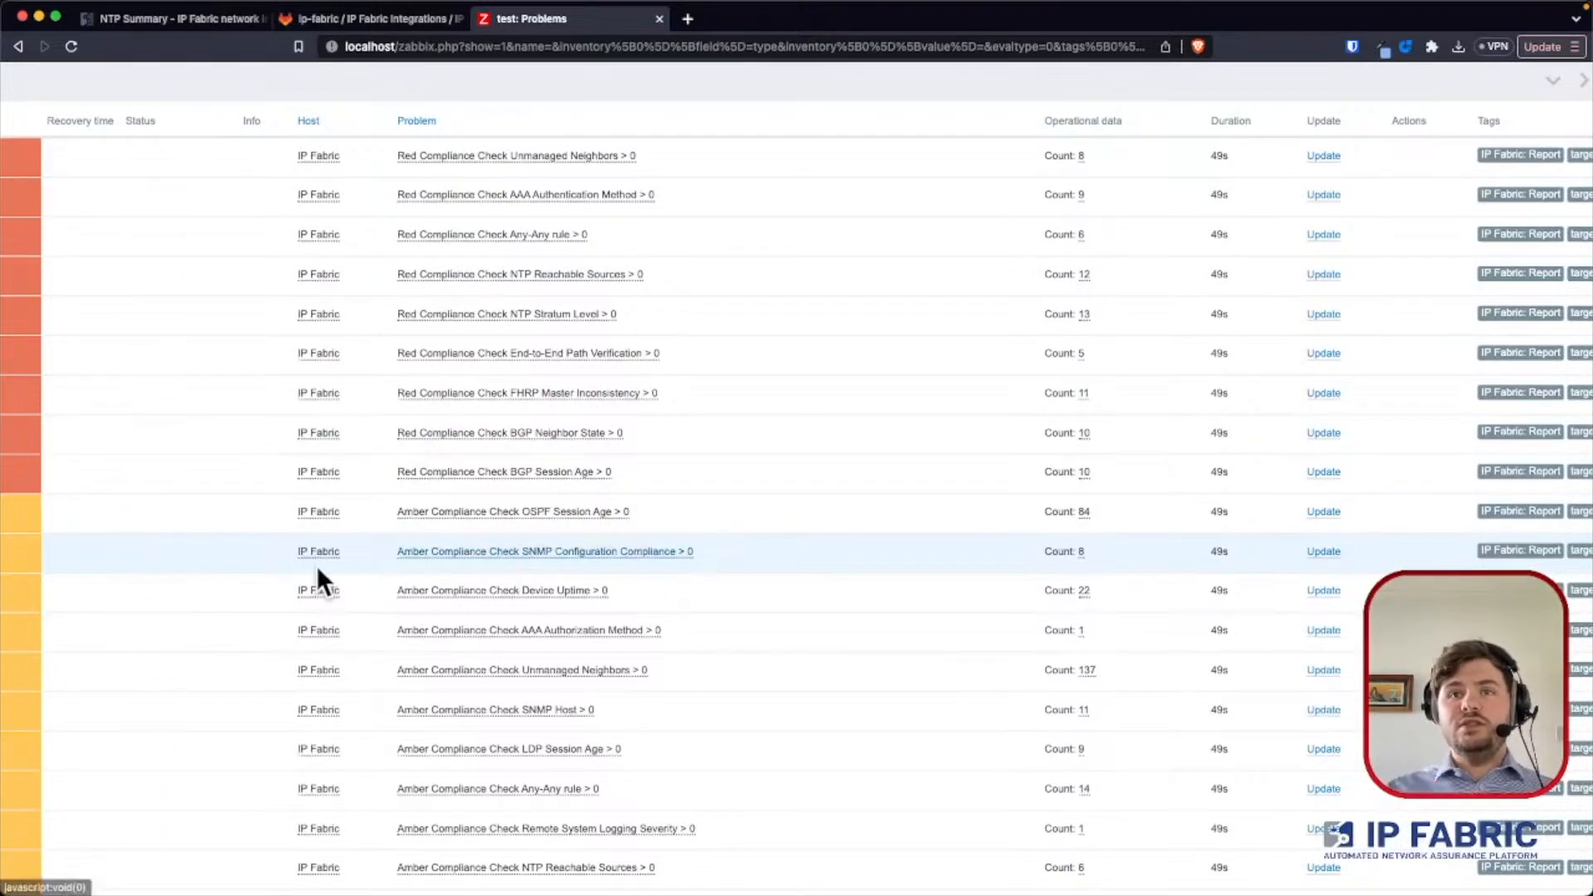
{"action": "scroll", "coordinate": [316, 565], "scroll_direction": "left", "scroll_amount": 4}
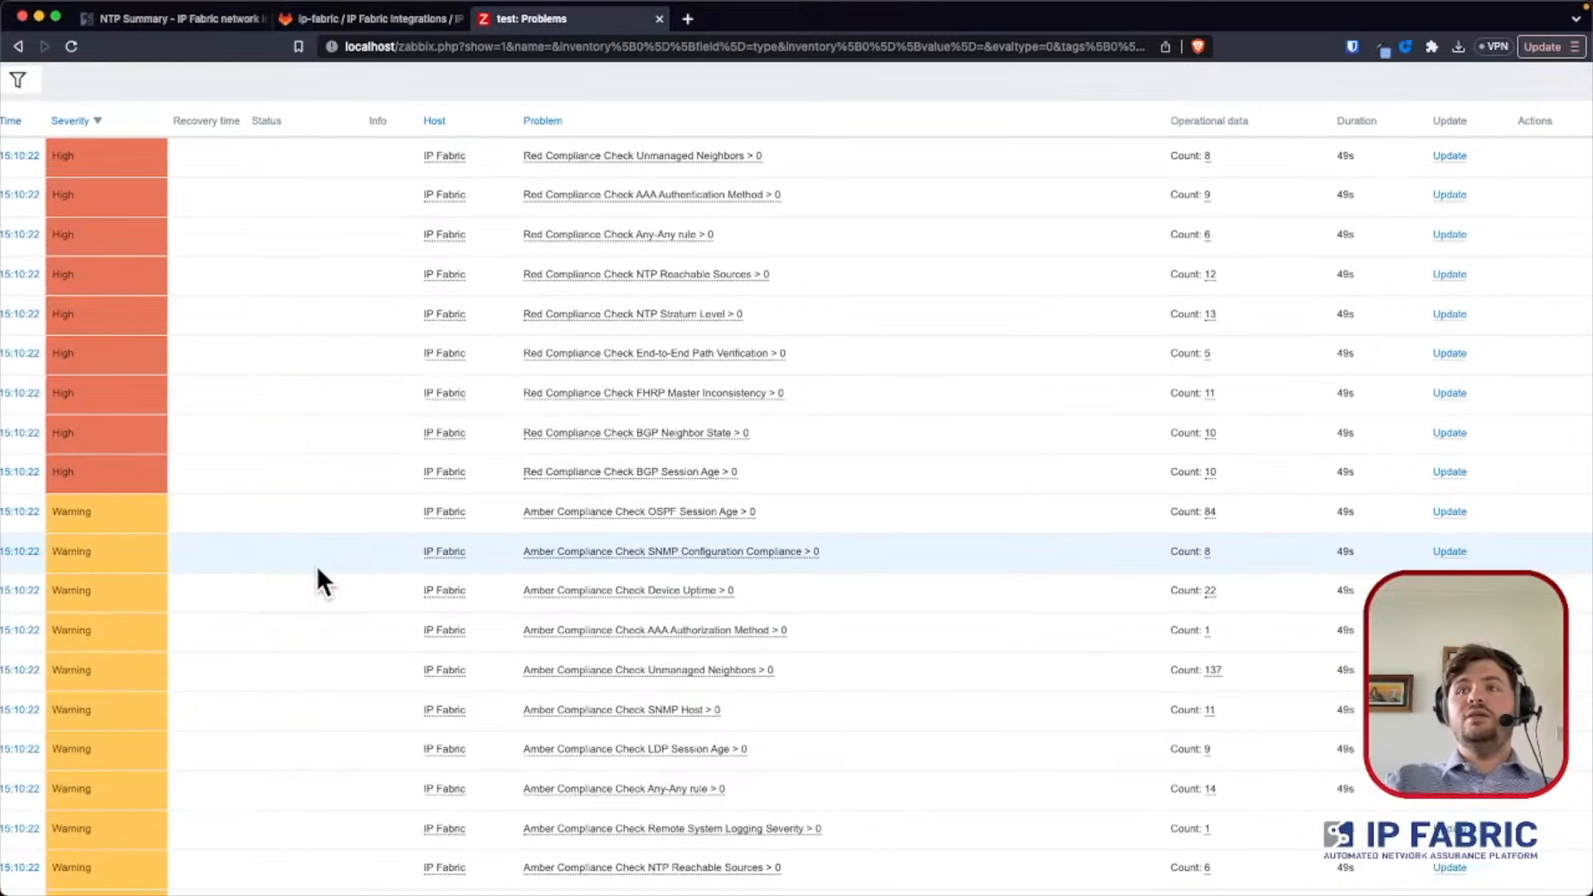
{"action": "left_click", "coordinate": [166, 19]}
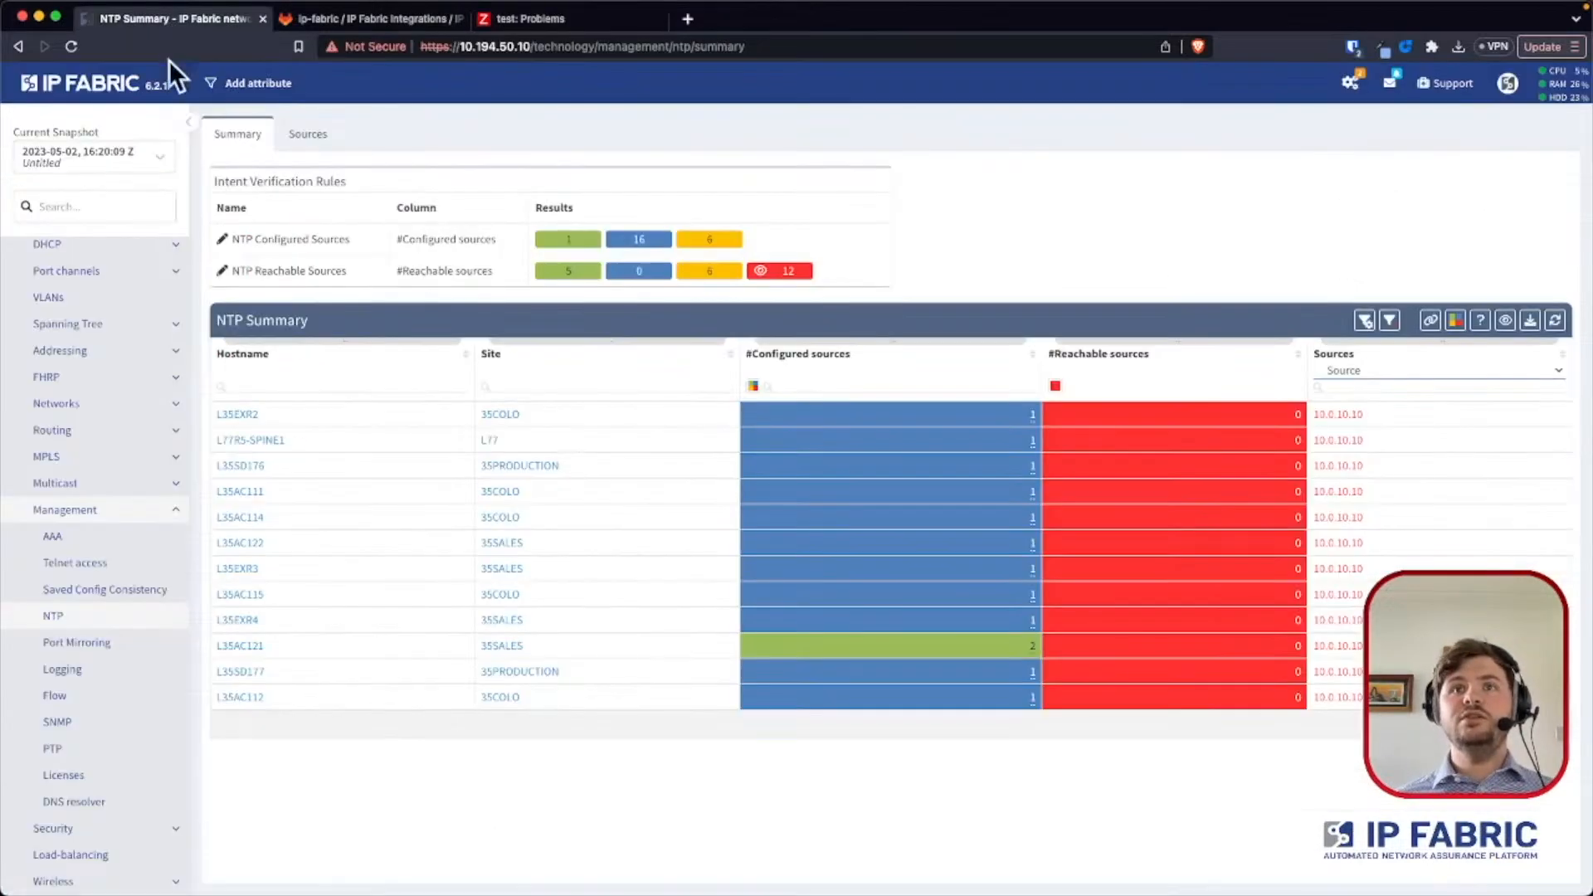
{"action": "left_click", "coordinate": [71, 718]}
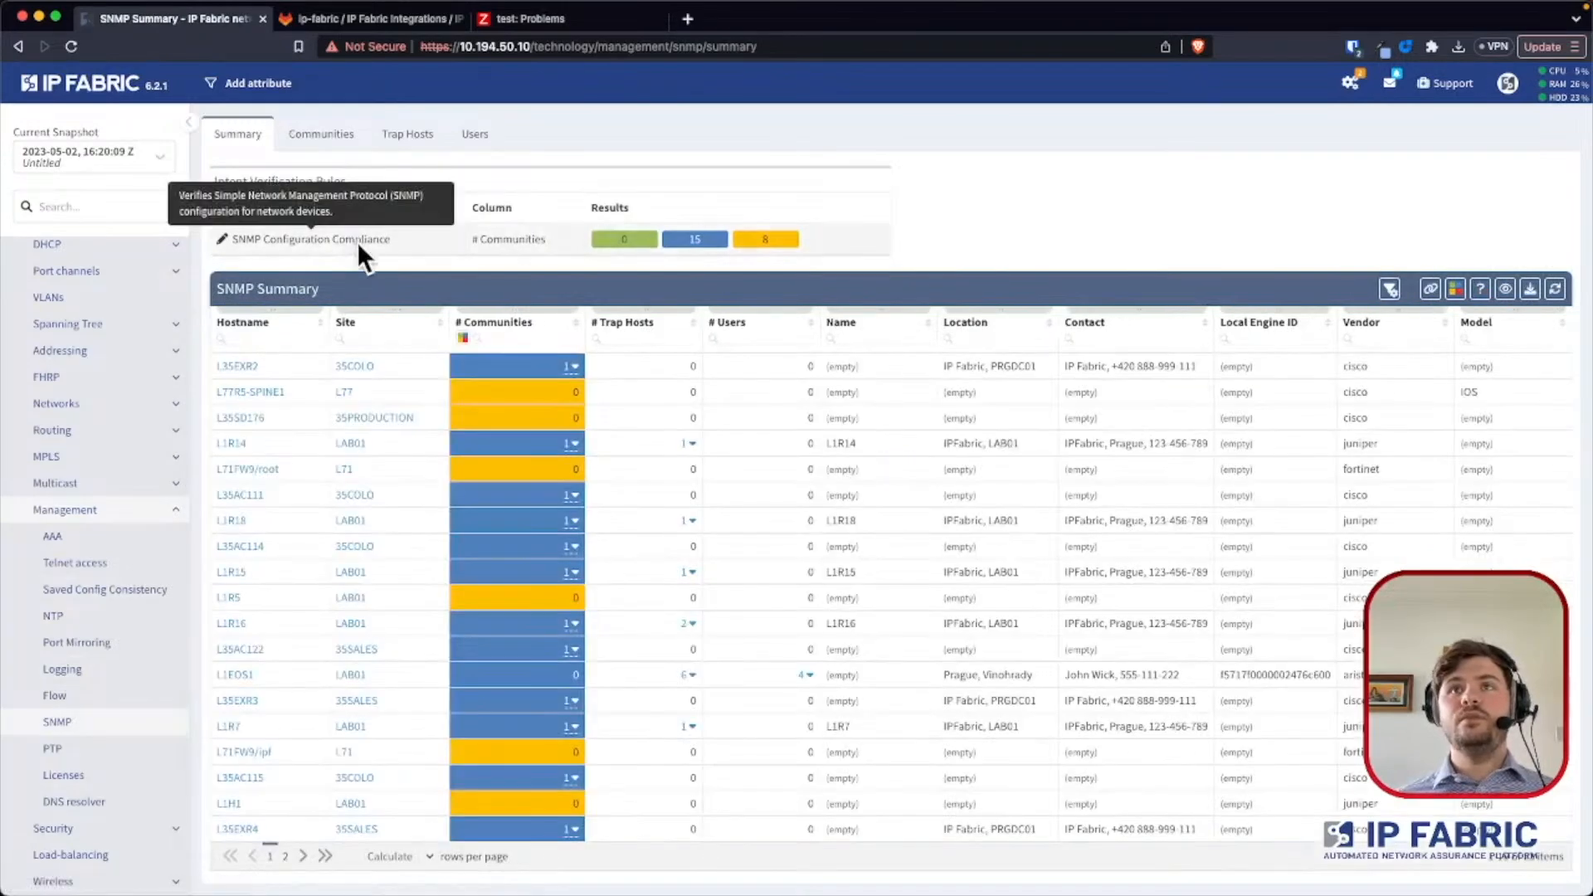
{"action": "mouse_move", "coordinate": [740, 236]}
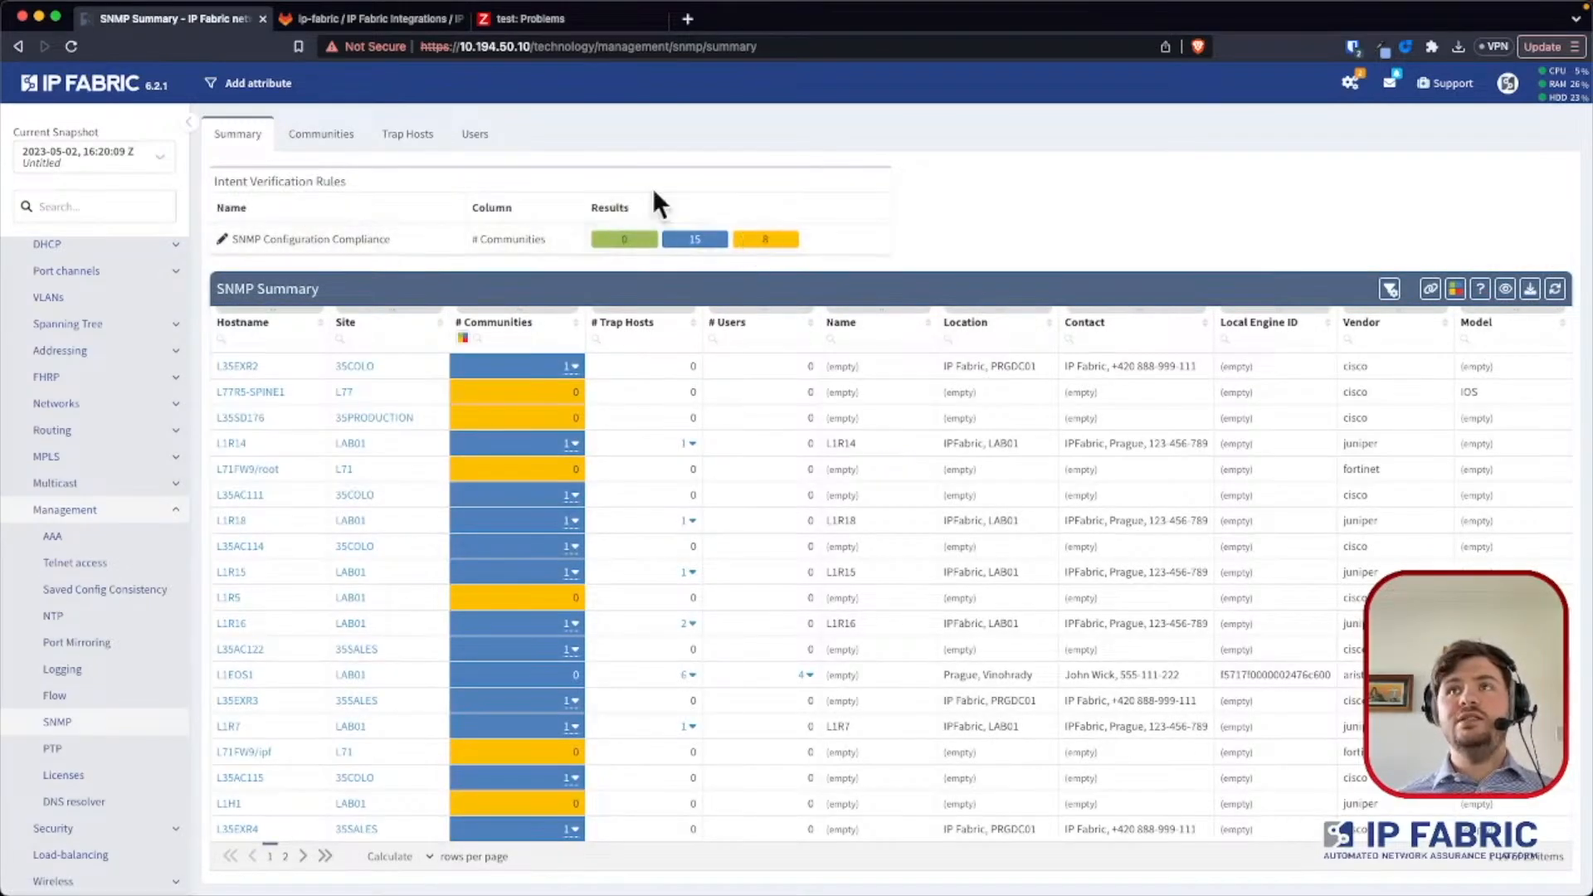
- Compare the Zabbix SNMP Configuration Compliance count with IP Fabric's SNMP summary, filtering its table to the amber results
{"action": "left_click", "coordinate": [524, 20]}
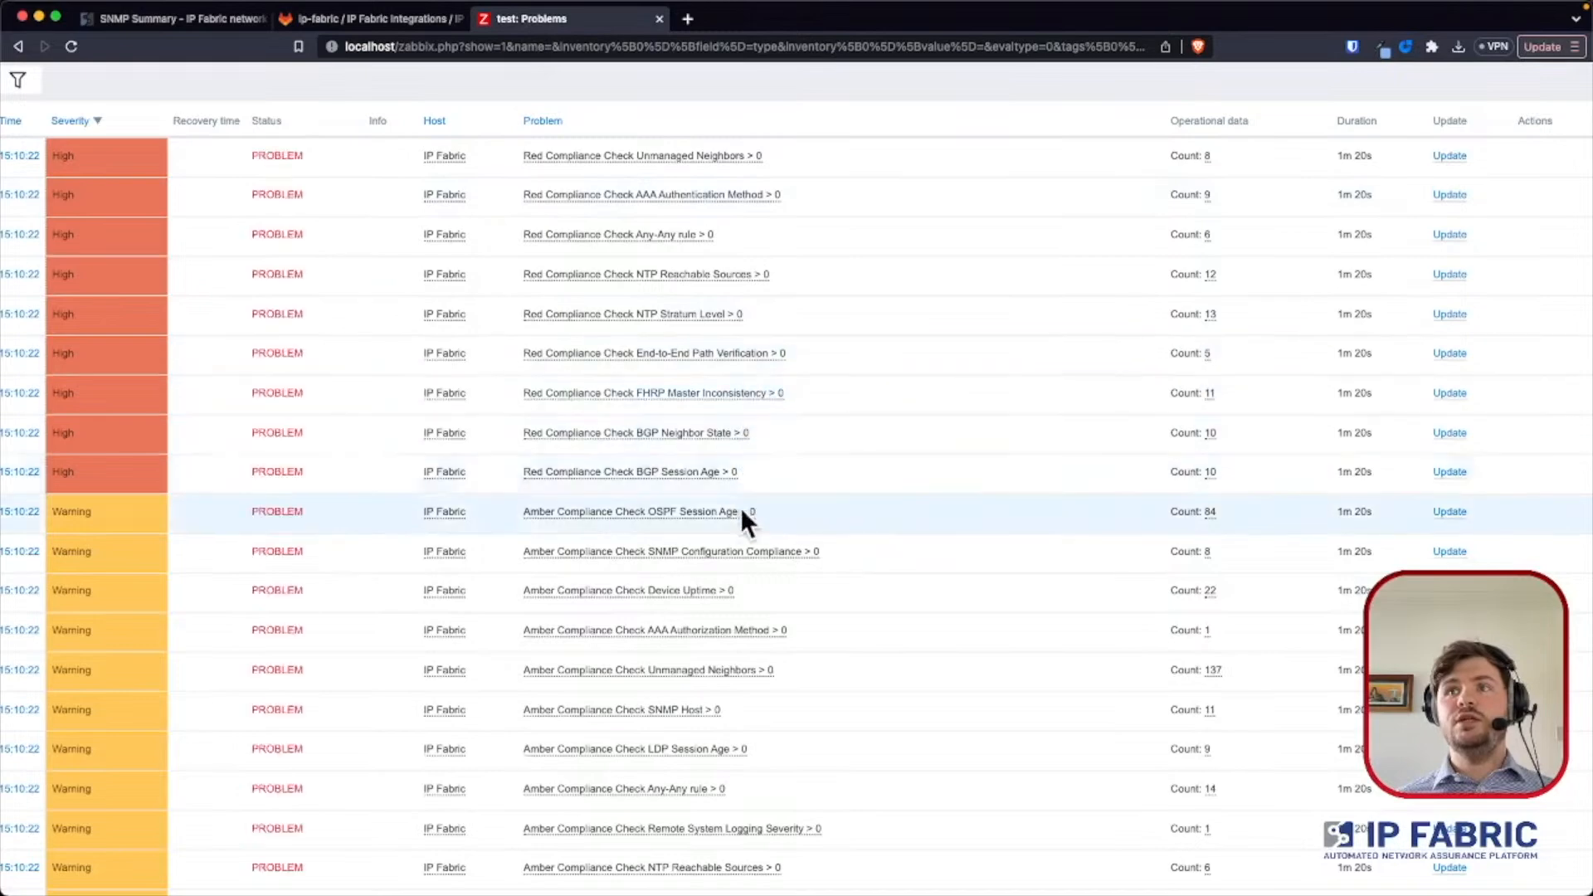
{"action": "left_click_drag", "start_coordinate": [1171, 552], "coordinate": [1211, 549]}
{"action": "left_click", "coordinate": [176, 16]}
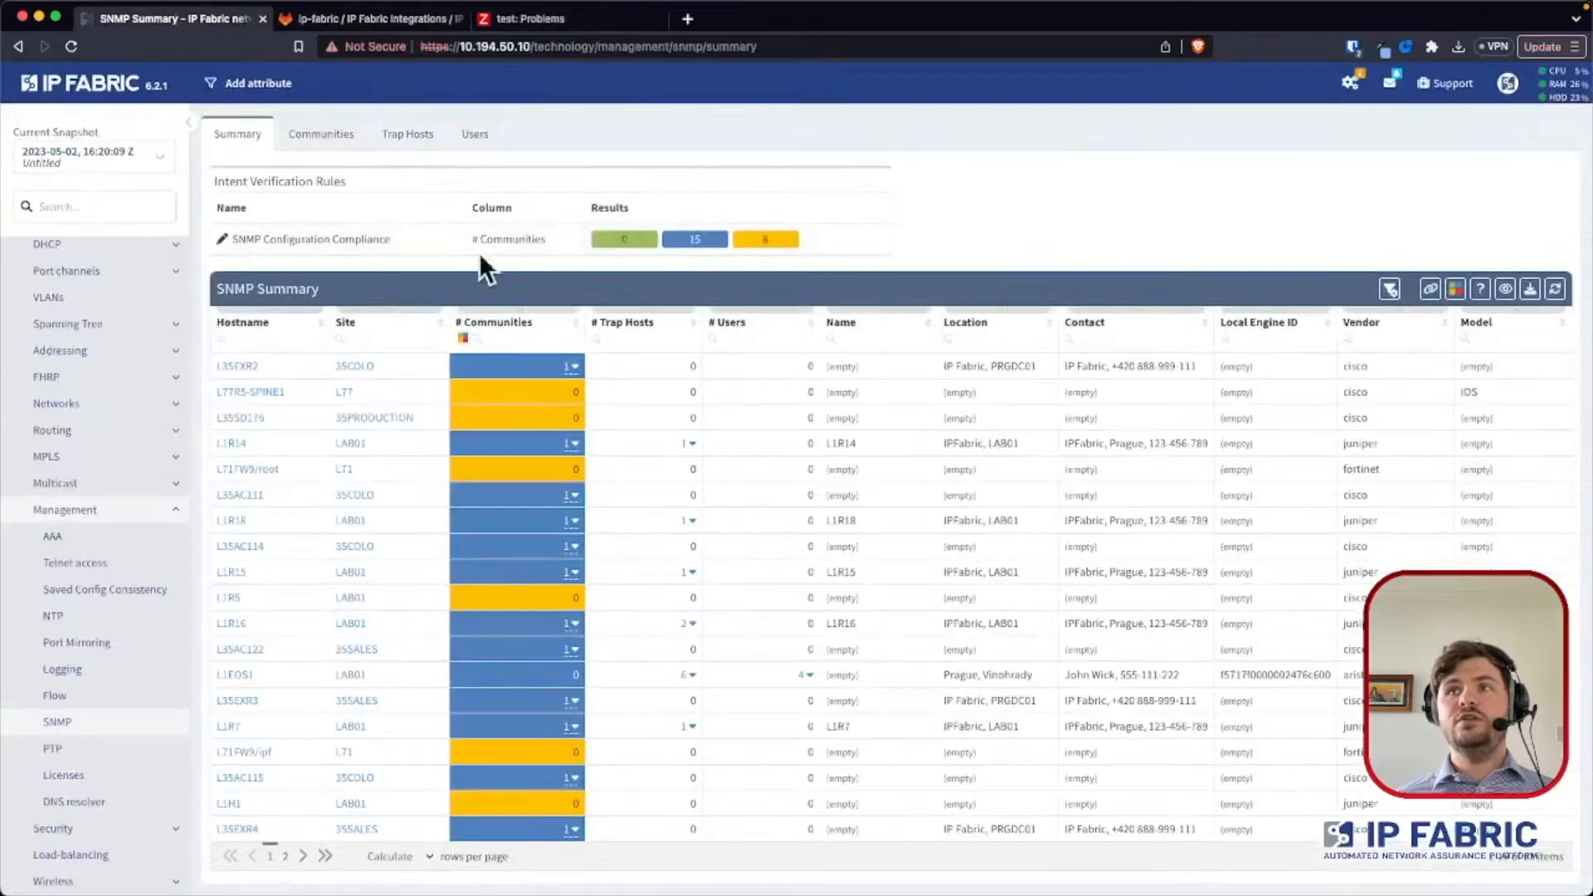
{"action": "left_click", "coordinate": [765, 239]}
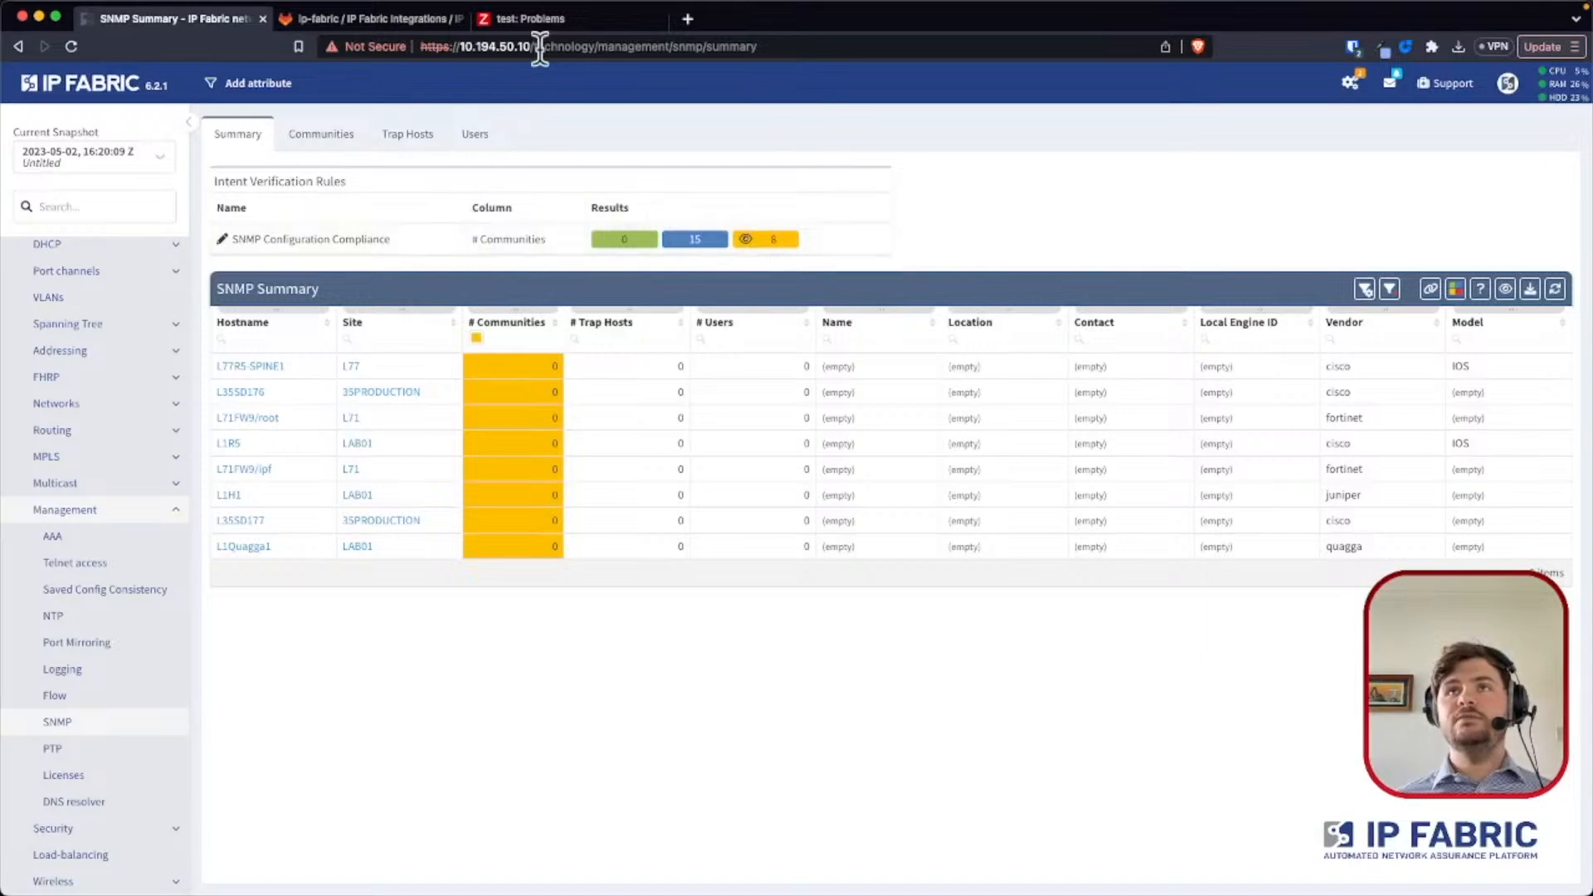
- Switch to Zabbix and review the IP Fabric compliance problems across the high, warning and information severities
{"action": "left_click", "coordinate": [544, 19]}
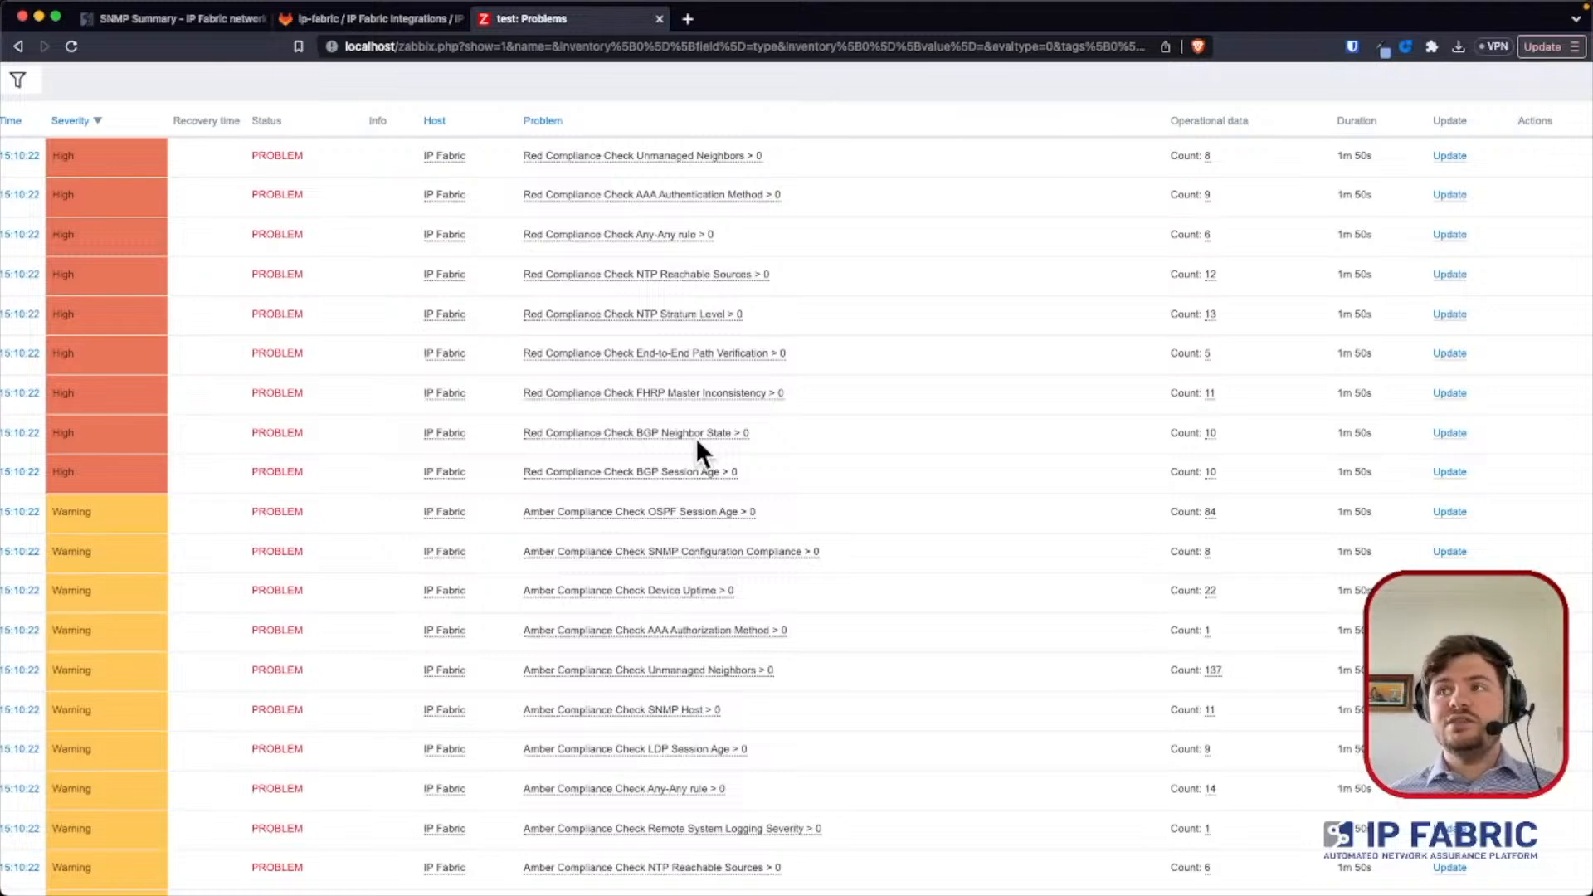
{"action": "scroll", "coordinate": [687, 444], "scroll_direction": "down", "scroll_amount": 4}
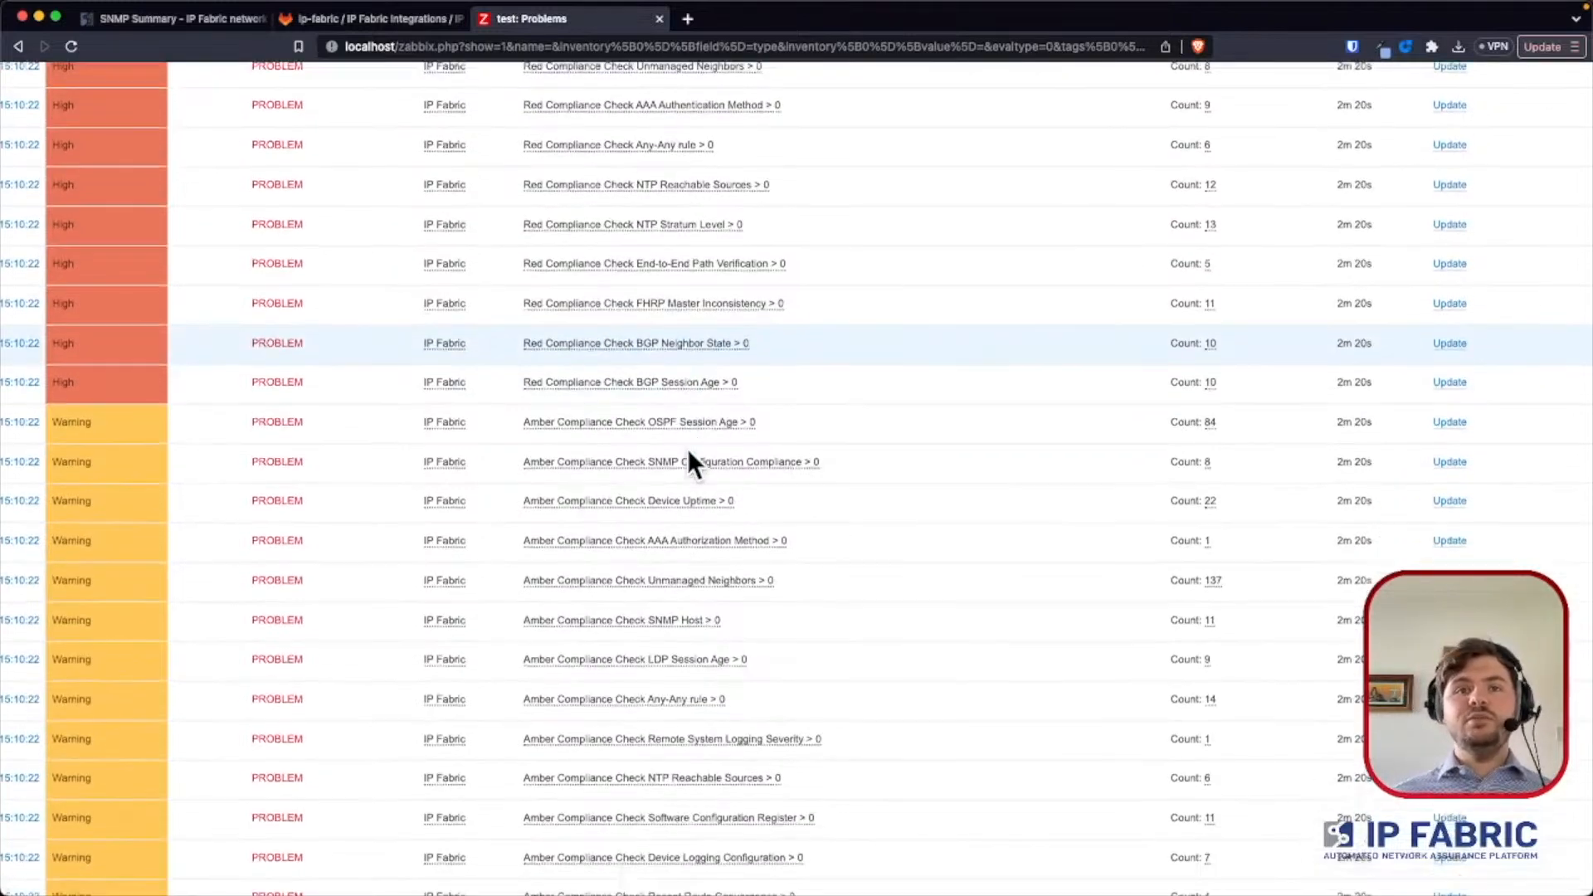
{"action": "scroll", "coordinate": [664, 417], "scroll_direction": "up", "scroll_amount": 4}
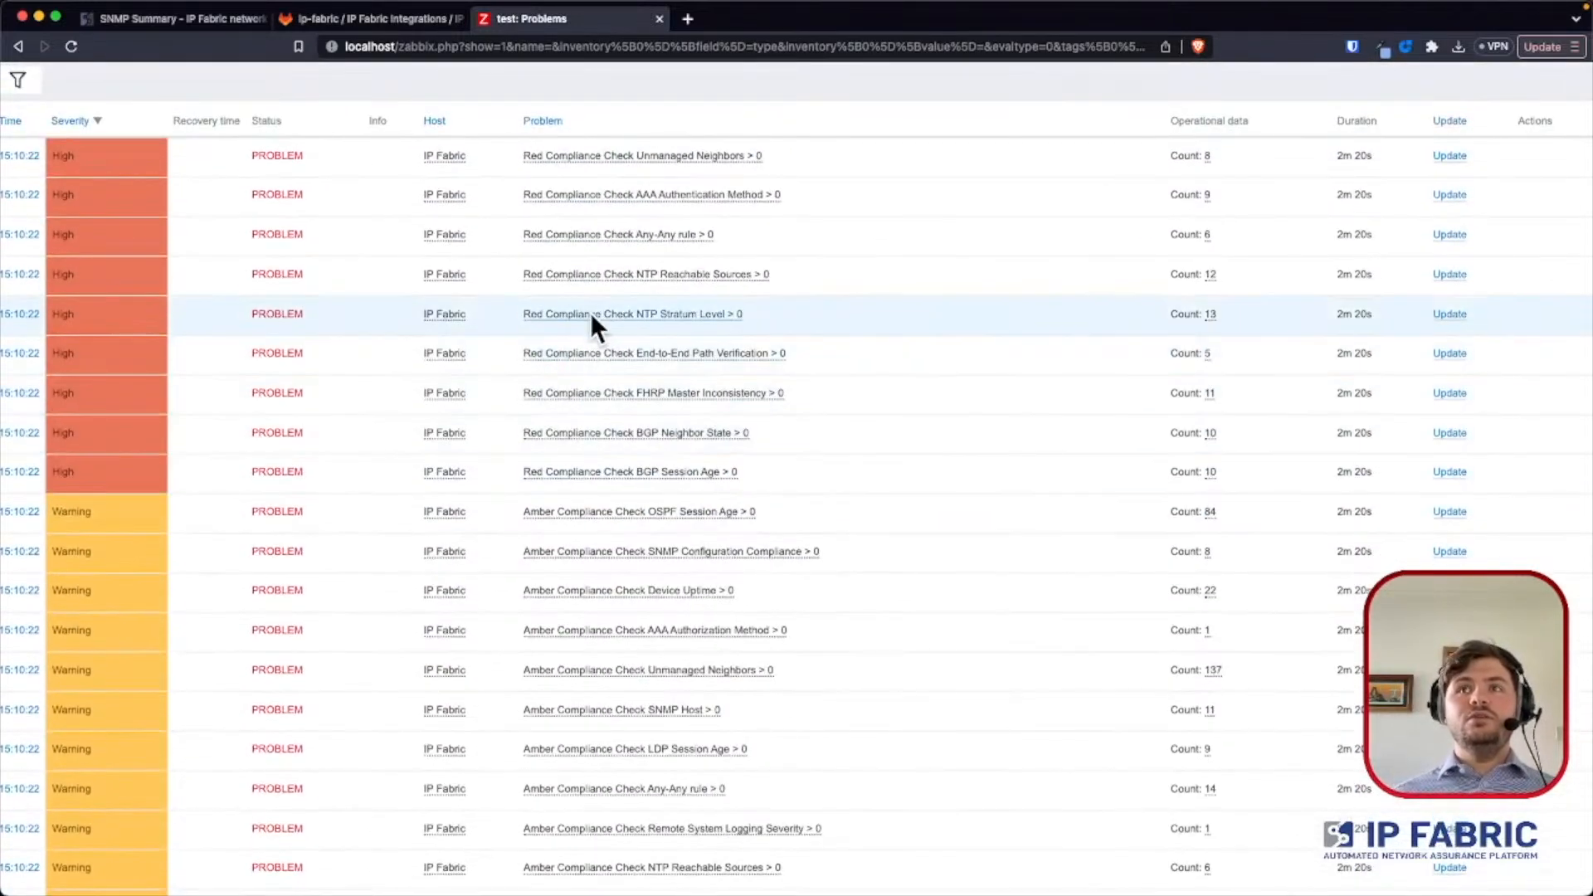
{"action": "scroll", "coordinate": [576, 324], "scroll_direction": "down", "scroll_amount": 3}
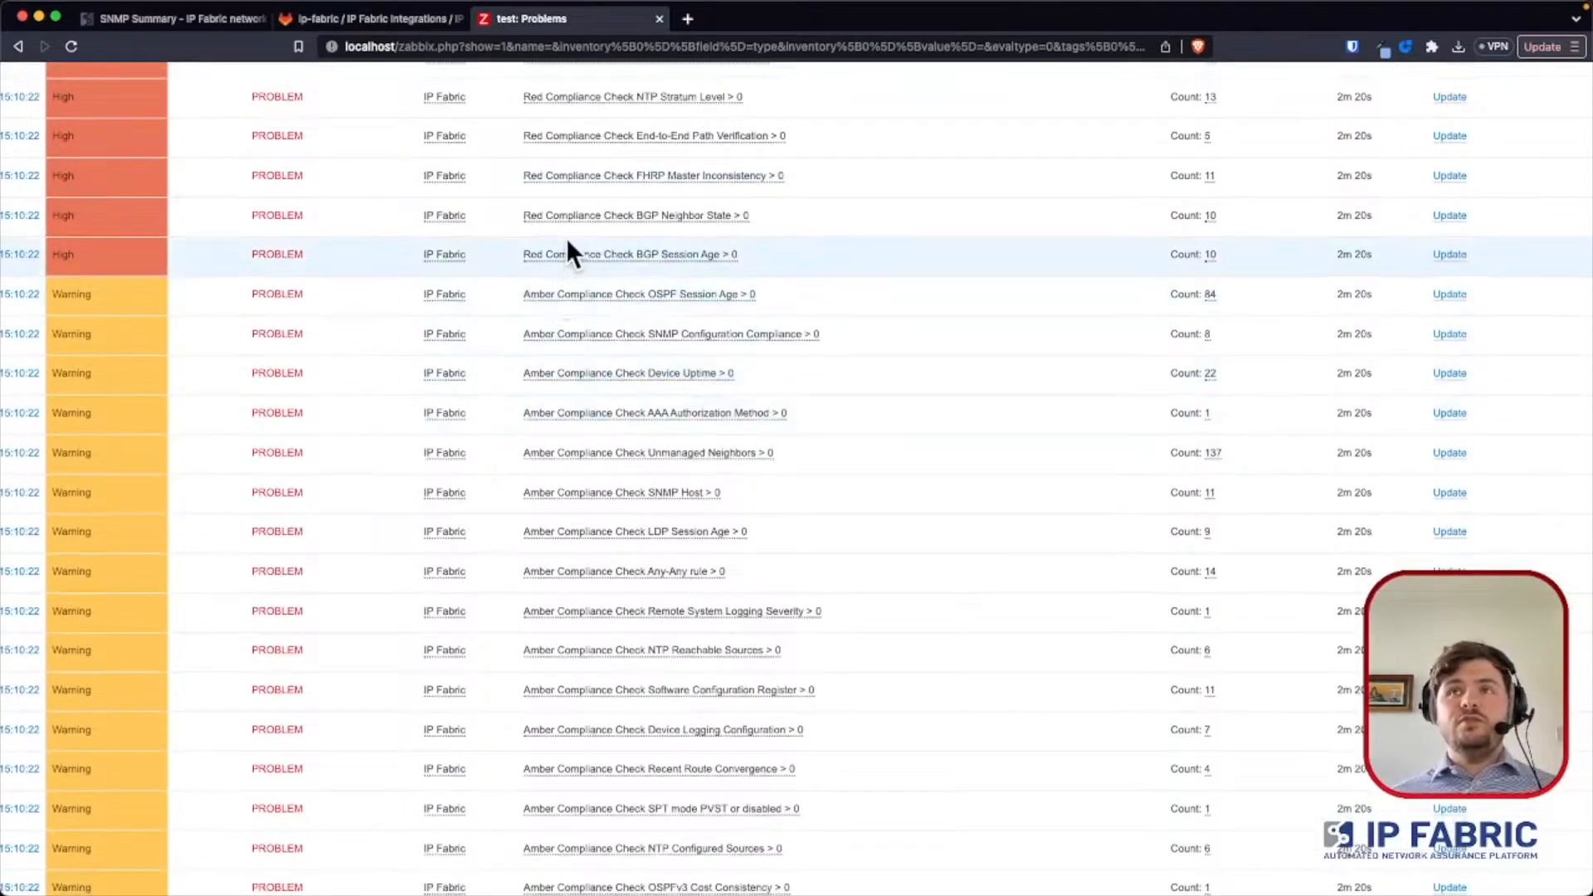
{"action": "scroll", "coordinate": [556, 373], "scroll_direction": "down", "scroll_amount": 15}
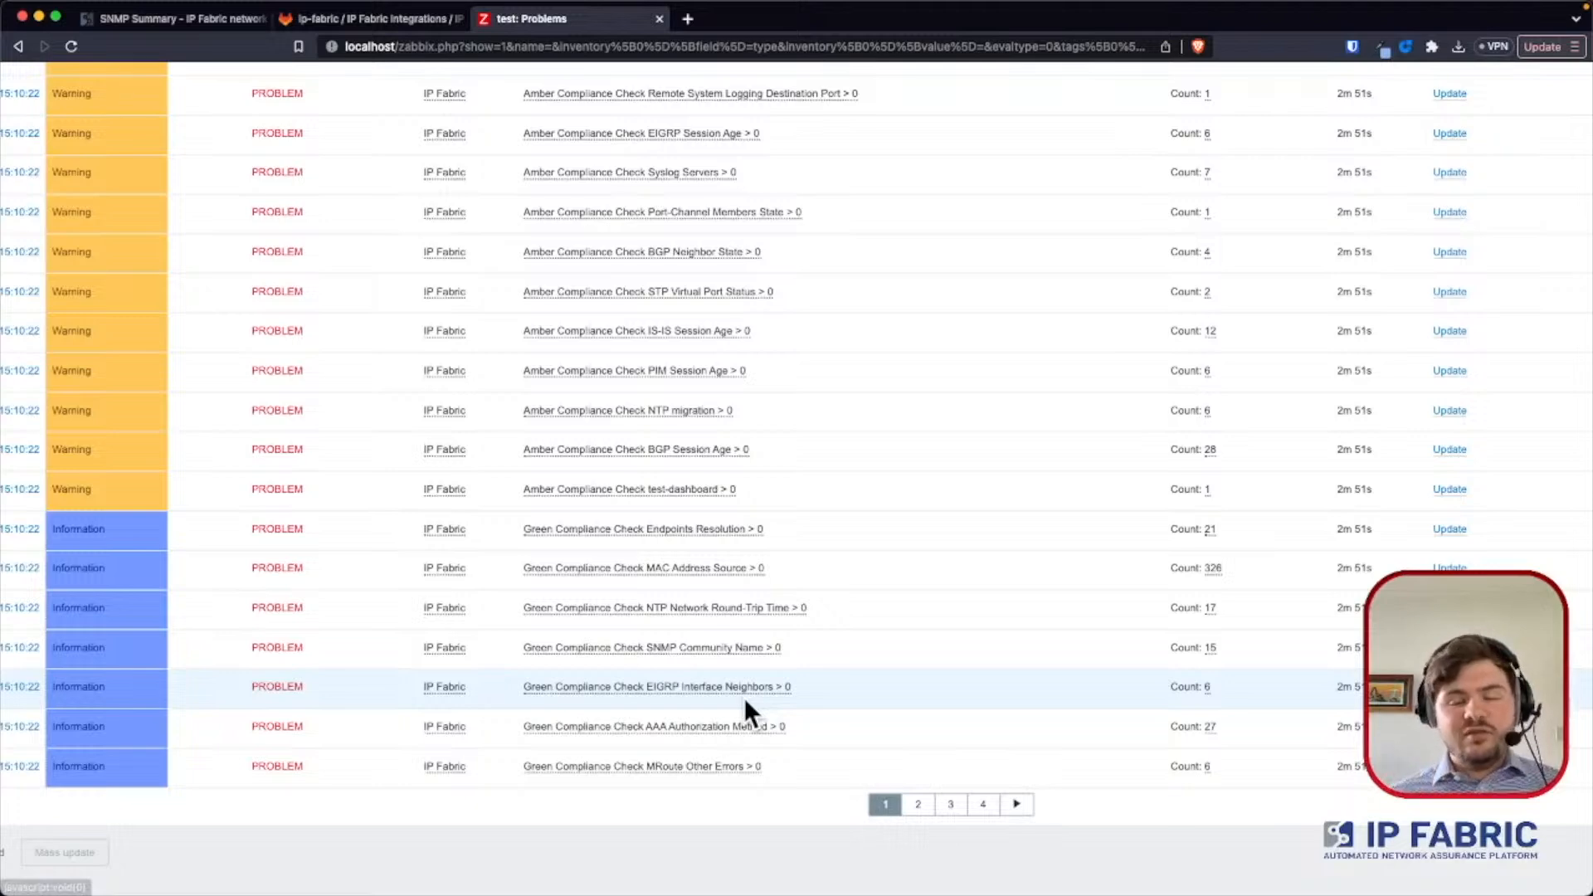
{"action": "scroll", "coordinate": [746, 663], "scroll_direction": "up", "scroll_amount": 10}
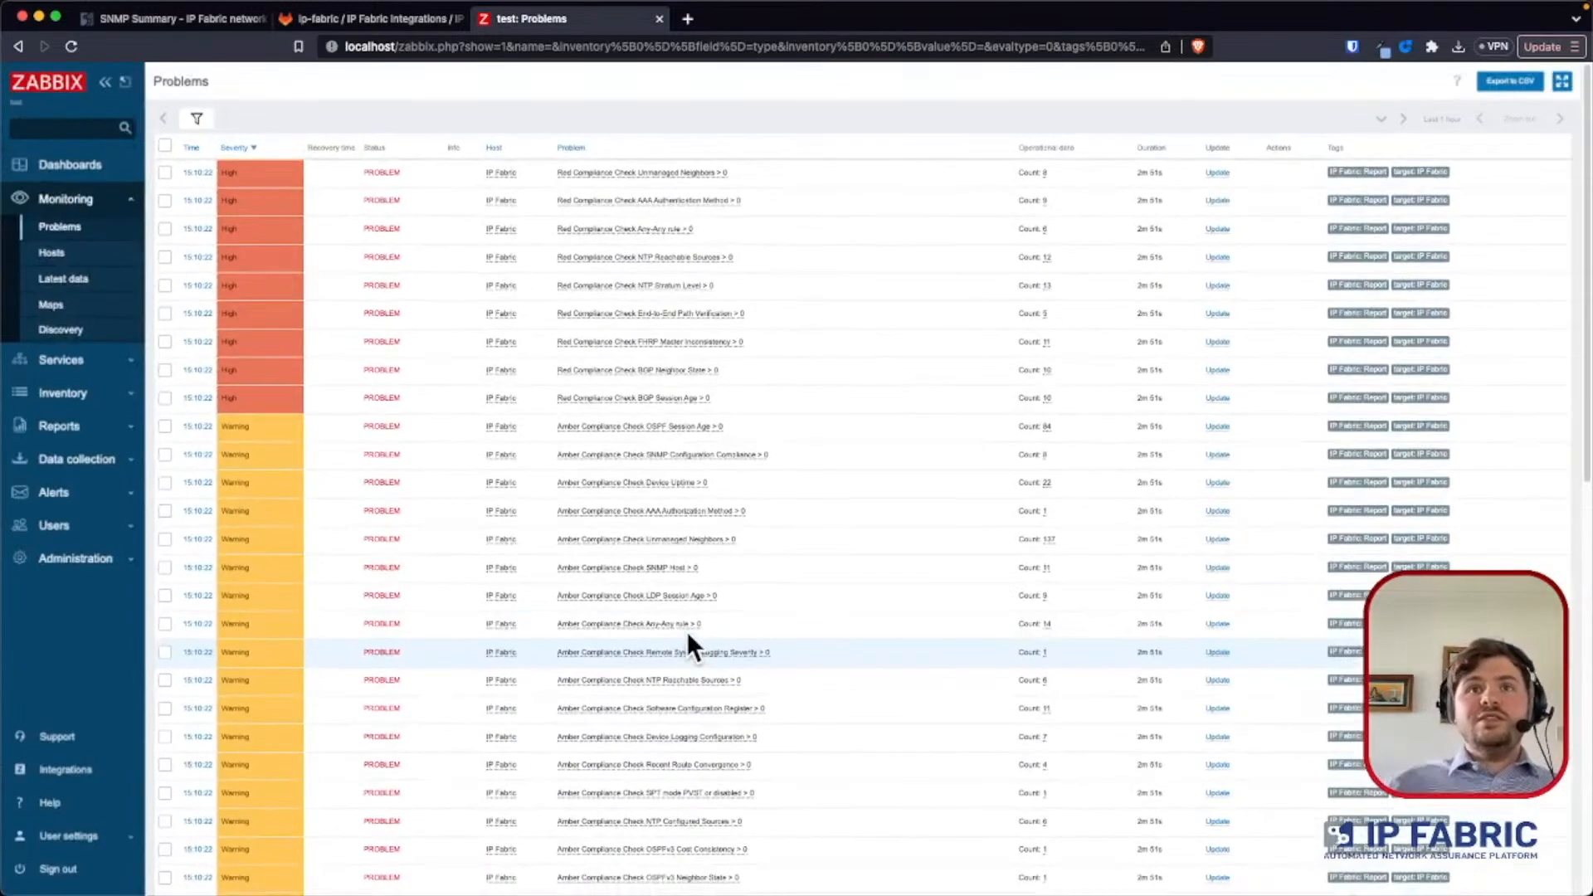
- Open the trigger configuration of the IP Fabric host from the monitored hosts list
{"action": "left_click", "coordinate": [82, 252]}
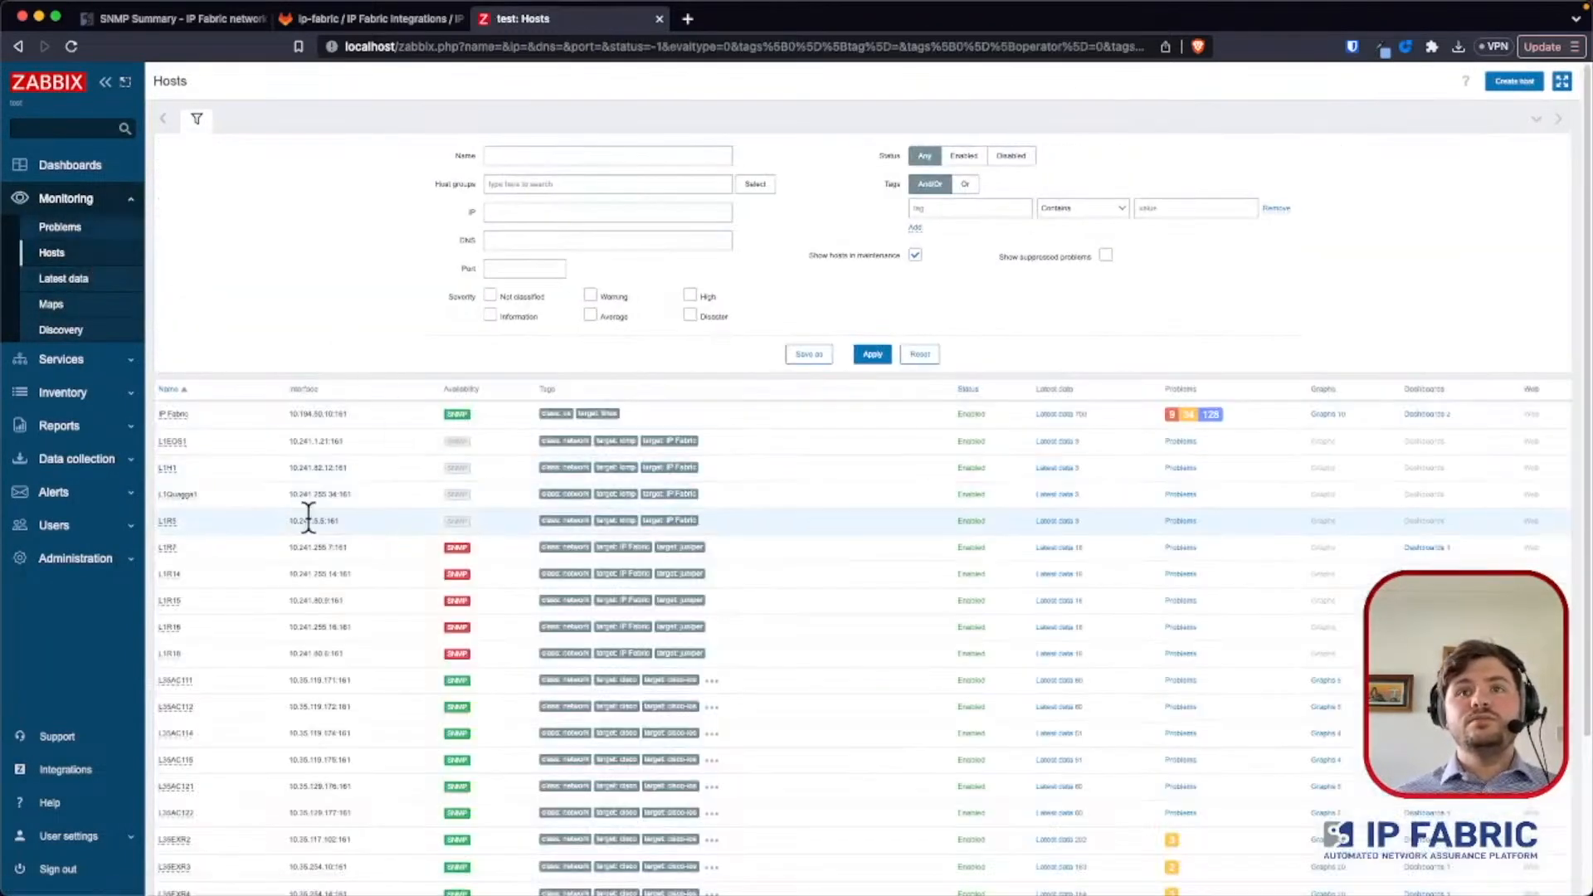
{"action": "left_click", "coordinate": [168, 413]}
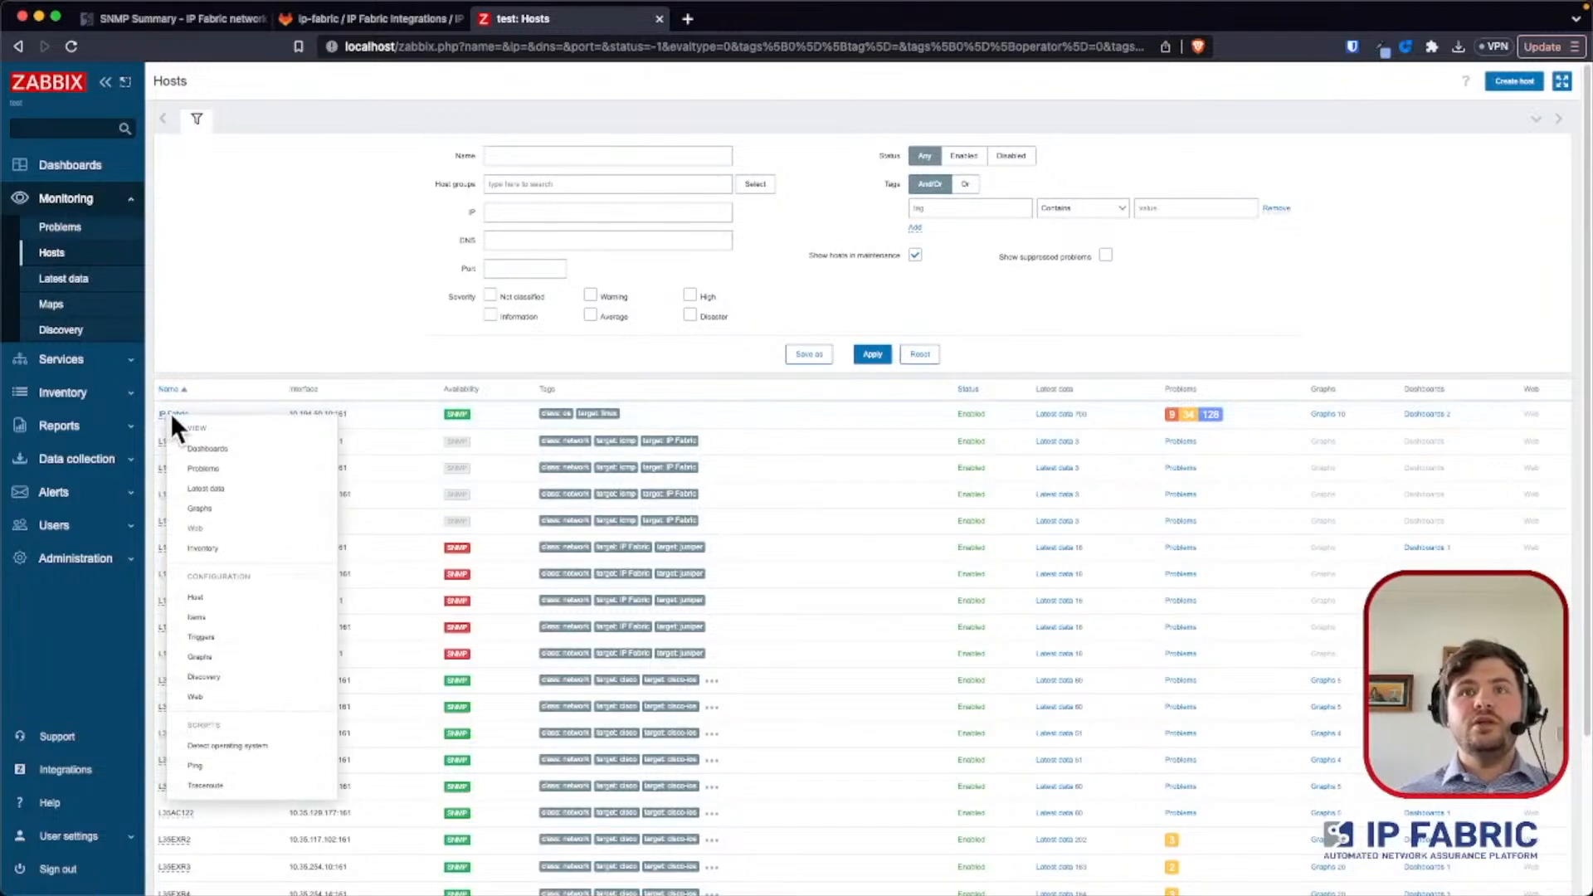
{"action": "scroll", "coordinate": [173, 415], "scroll_direction": "up", "scroll_amount": 4}
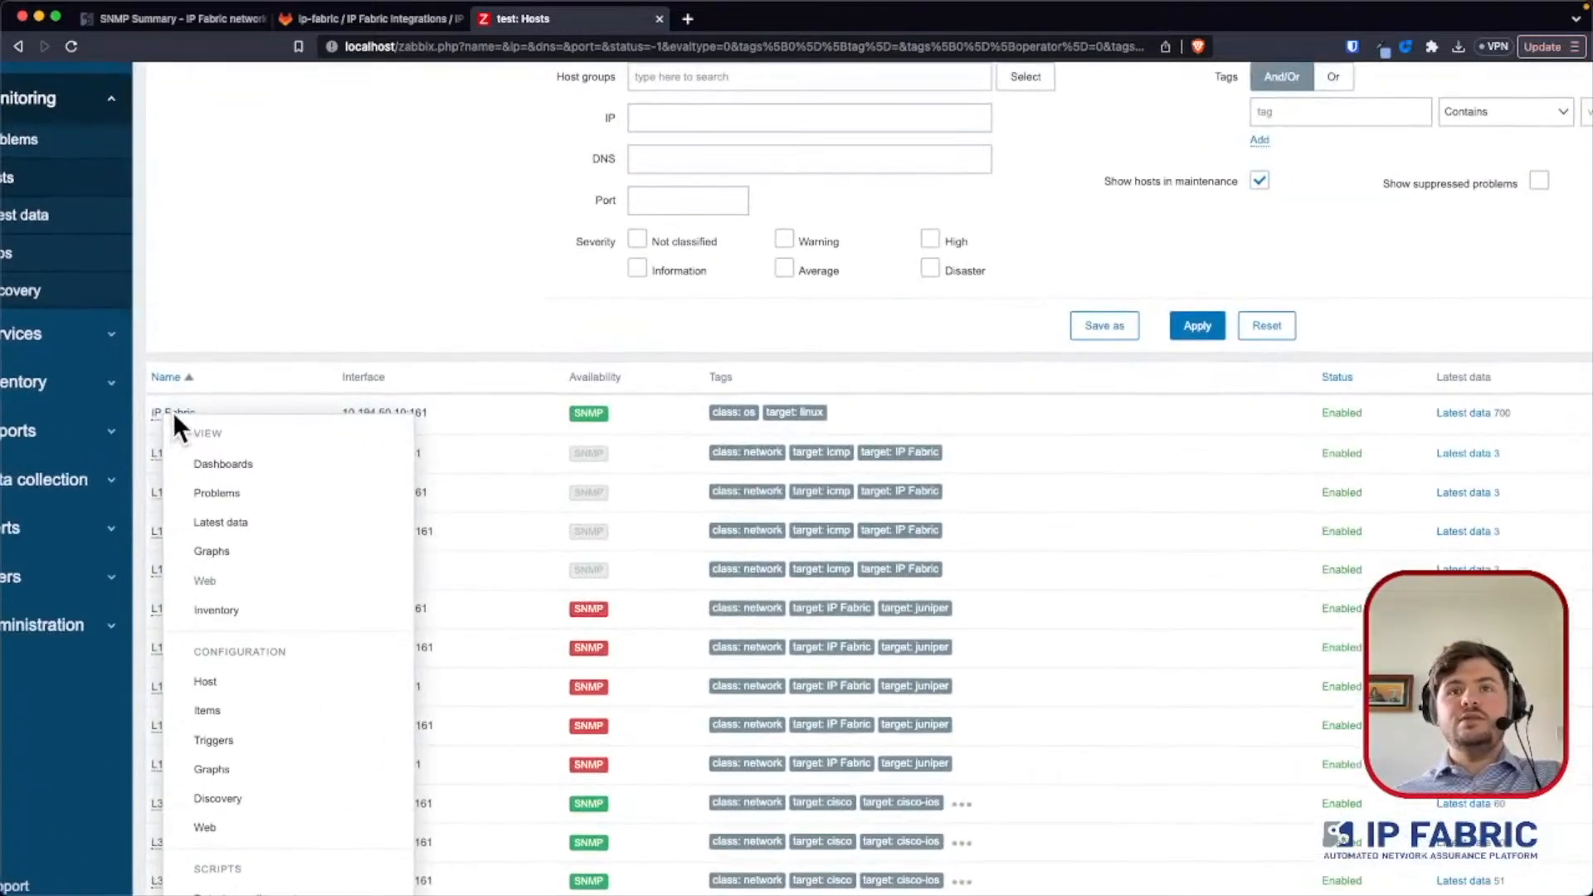
{"action": "scroll", "coordinate": [176, 433], "scroll_direction": "up", "scroll_amount": 3}
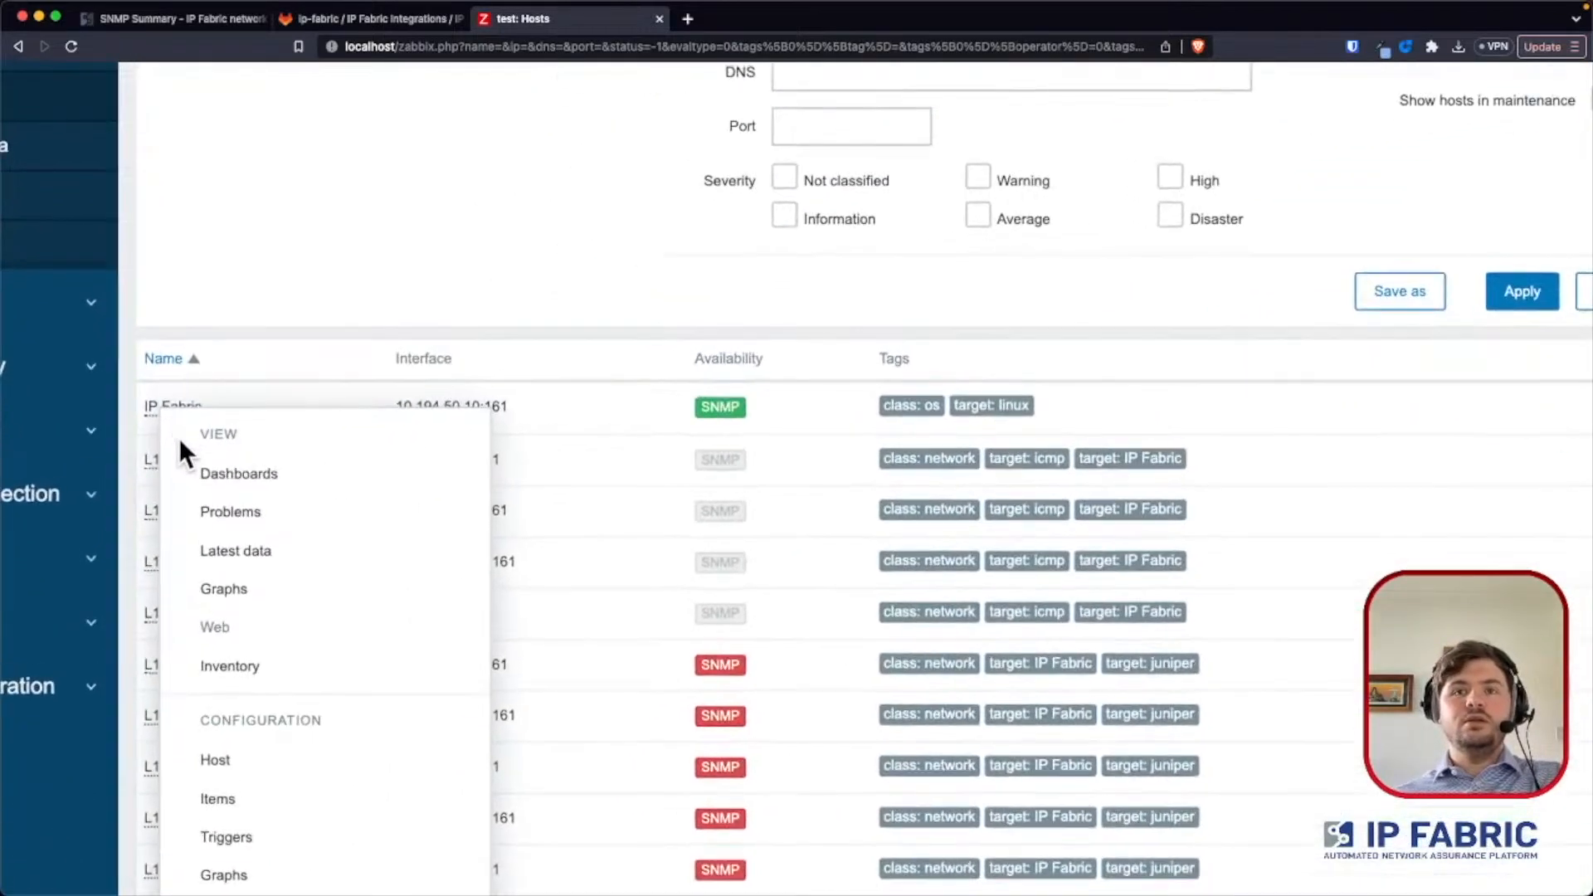
{"action": "left_click", "coordinate": [237, 837]}
- Look through the IP Fabric host's triggers and examine the amber Edge Port Security trigger's problem and recovery expressions
{"action": "scroll", "coordinate": [324, 544], "scroll_direction": "down", "scroll_amount": 4}
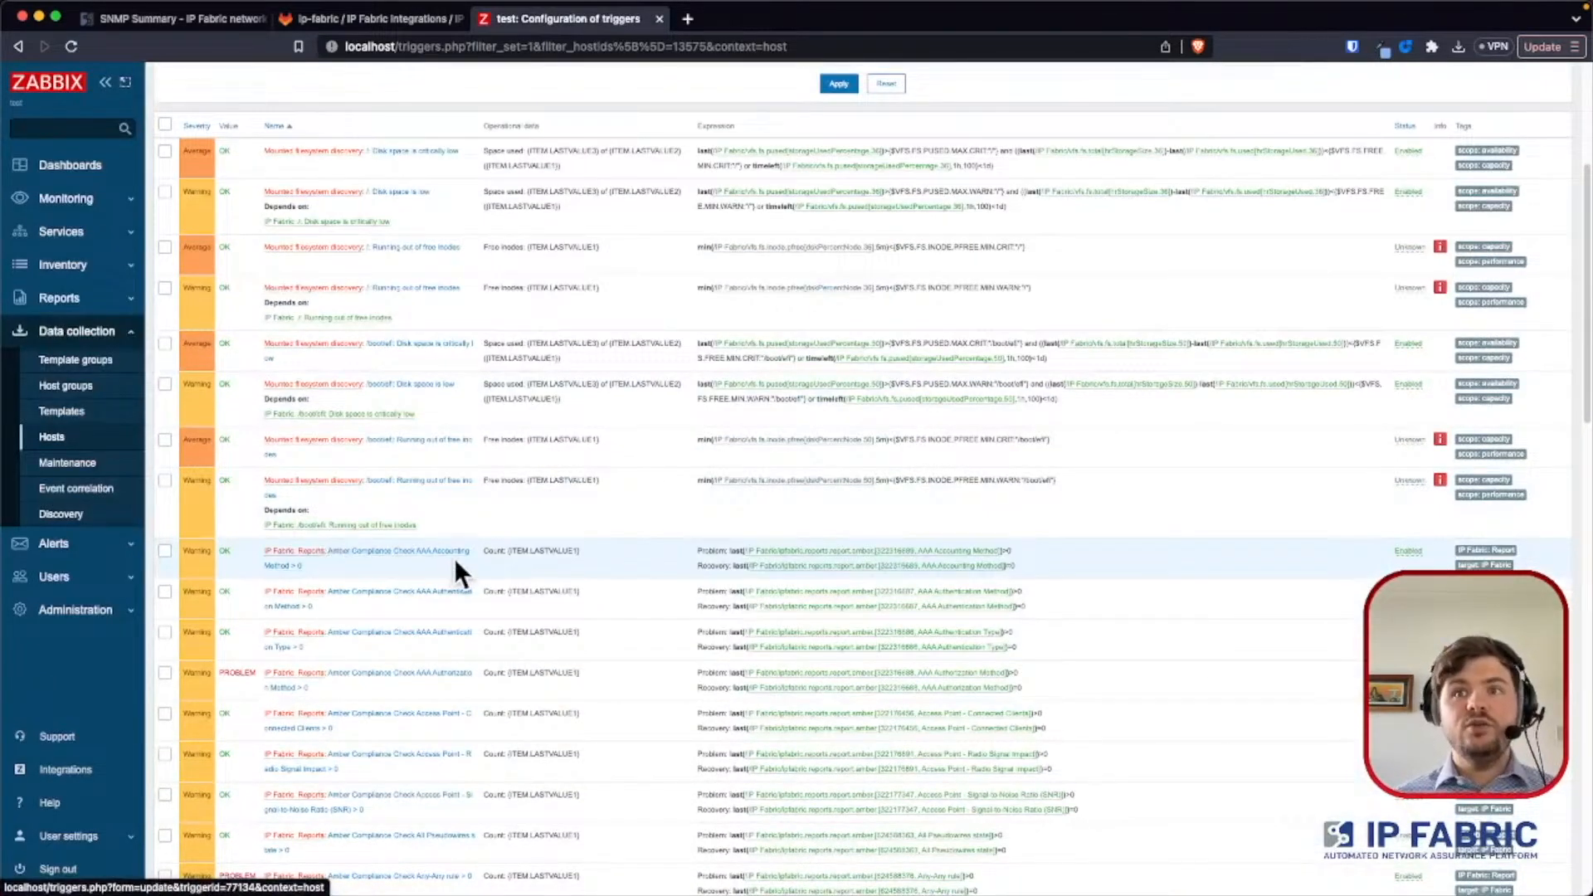
{"action": "scroll", "coordinate": [454, 564], "scroll_direction": "down", "scroll_amount": 6}
{"action": "scroll", "coordinate": [449, 574], "scroll_direction": "down", "scroll_amount": 6}
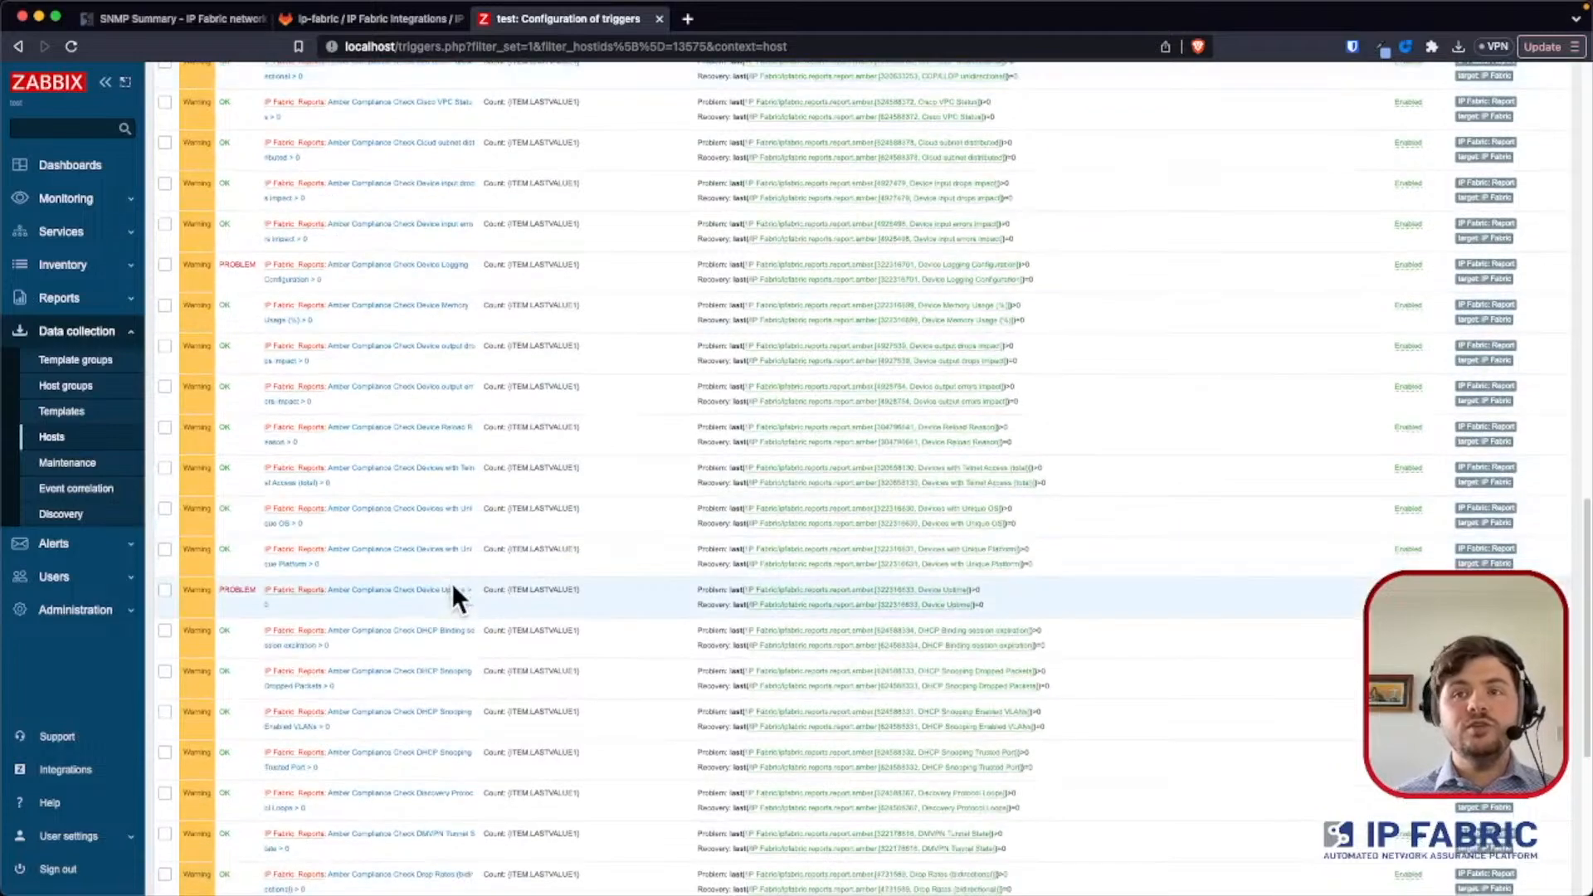
{"action": "scroll", "coordinate": [465, 639], "scroll_direction": "down", "scroll_amount": 5}
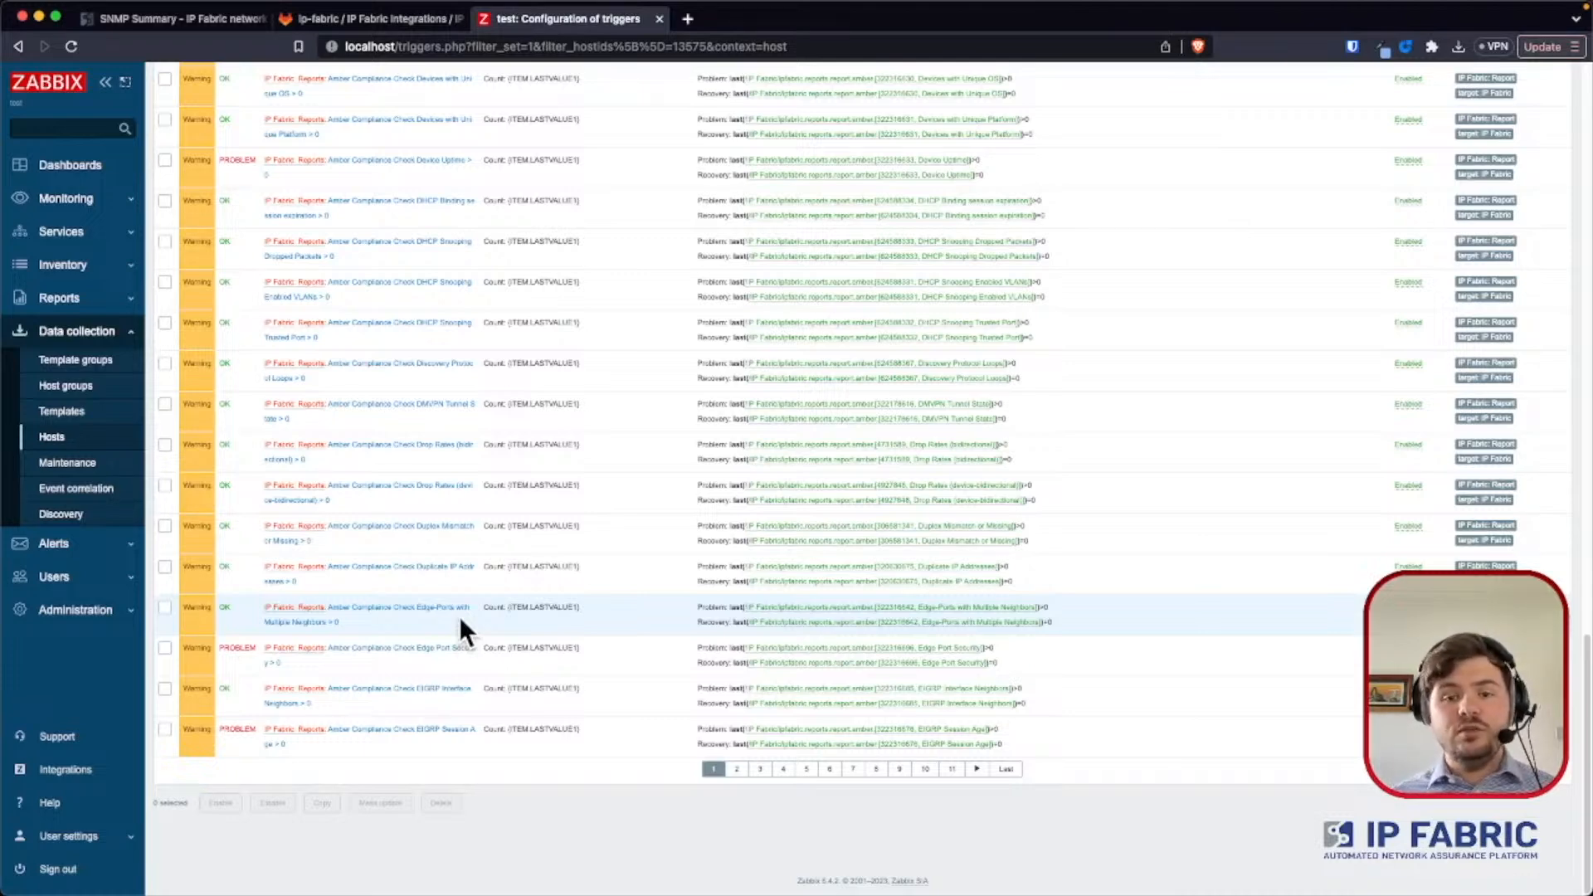
{"action": "left_click", "coordinate": [451, 649]}
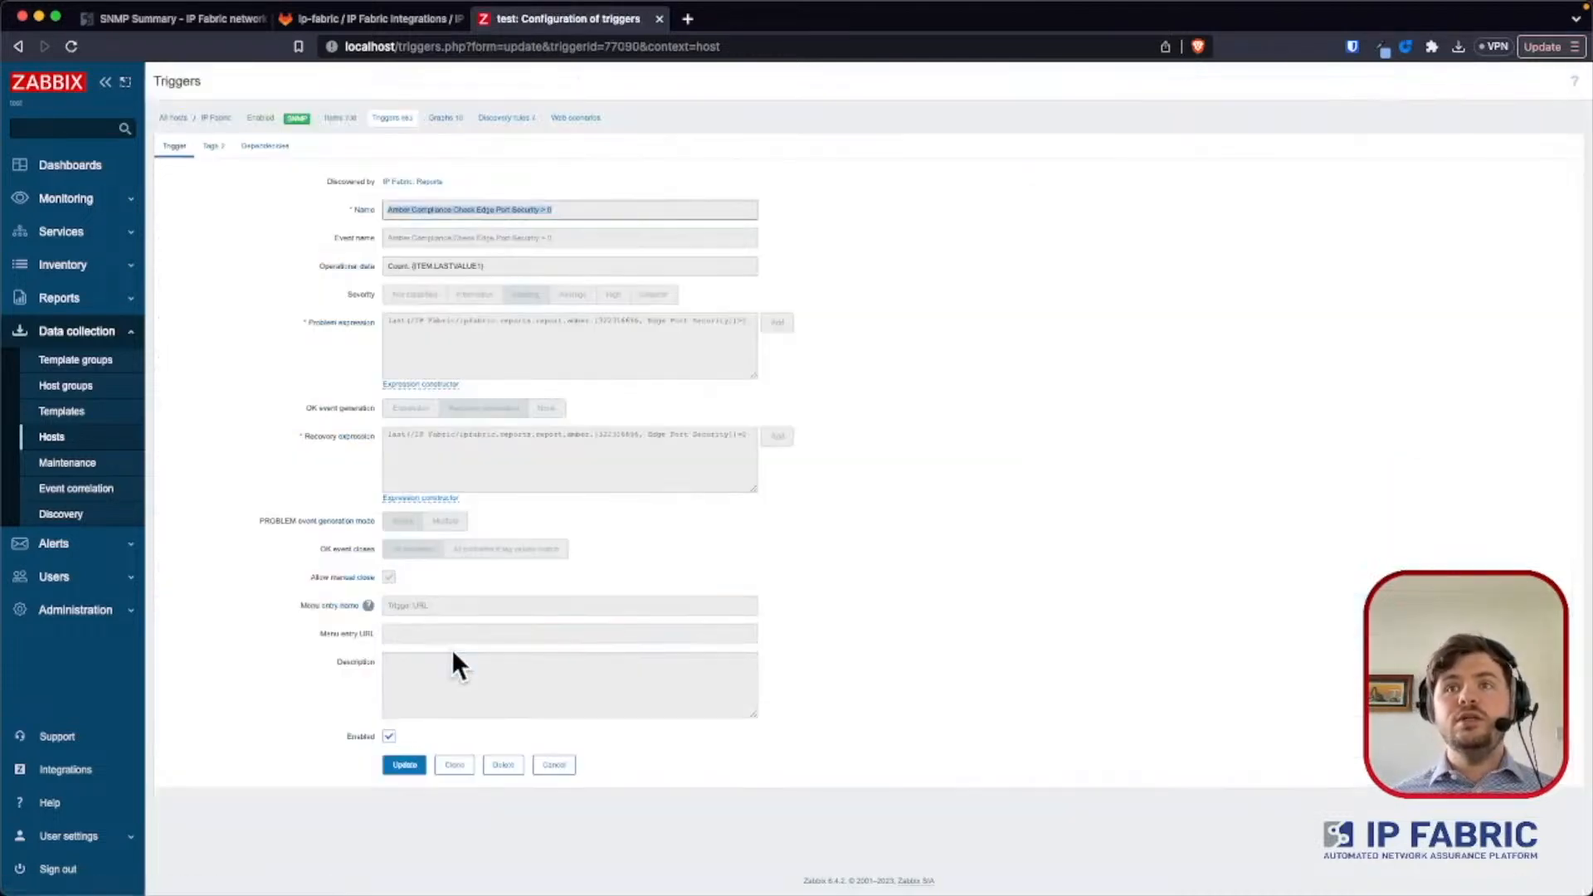
{"action": "left_click", "coordinate": [512, 486]}
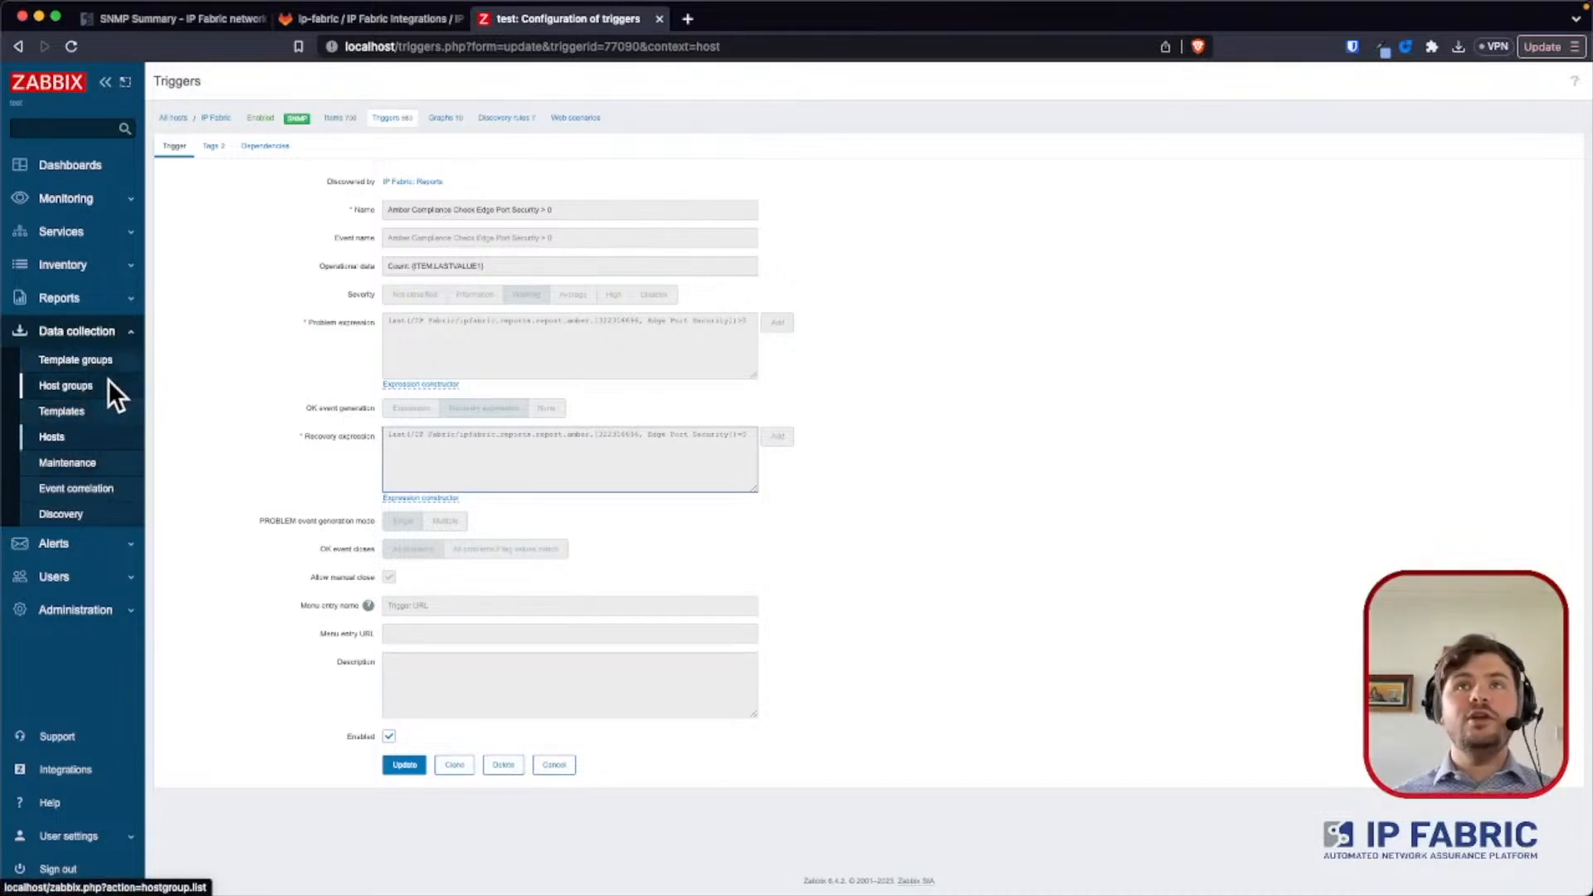
- On the IP Fabric dashboard, set the Total Device Count widget's item to IP Fabric: Device Count
{"action": "left_click", "coordinate": [72, 166]}
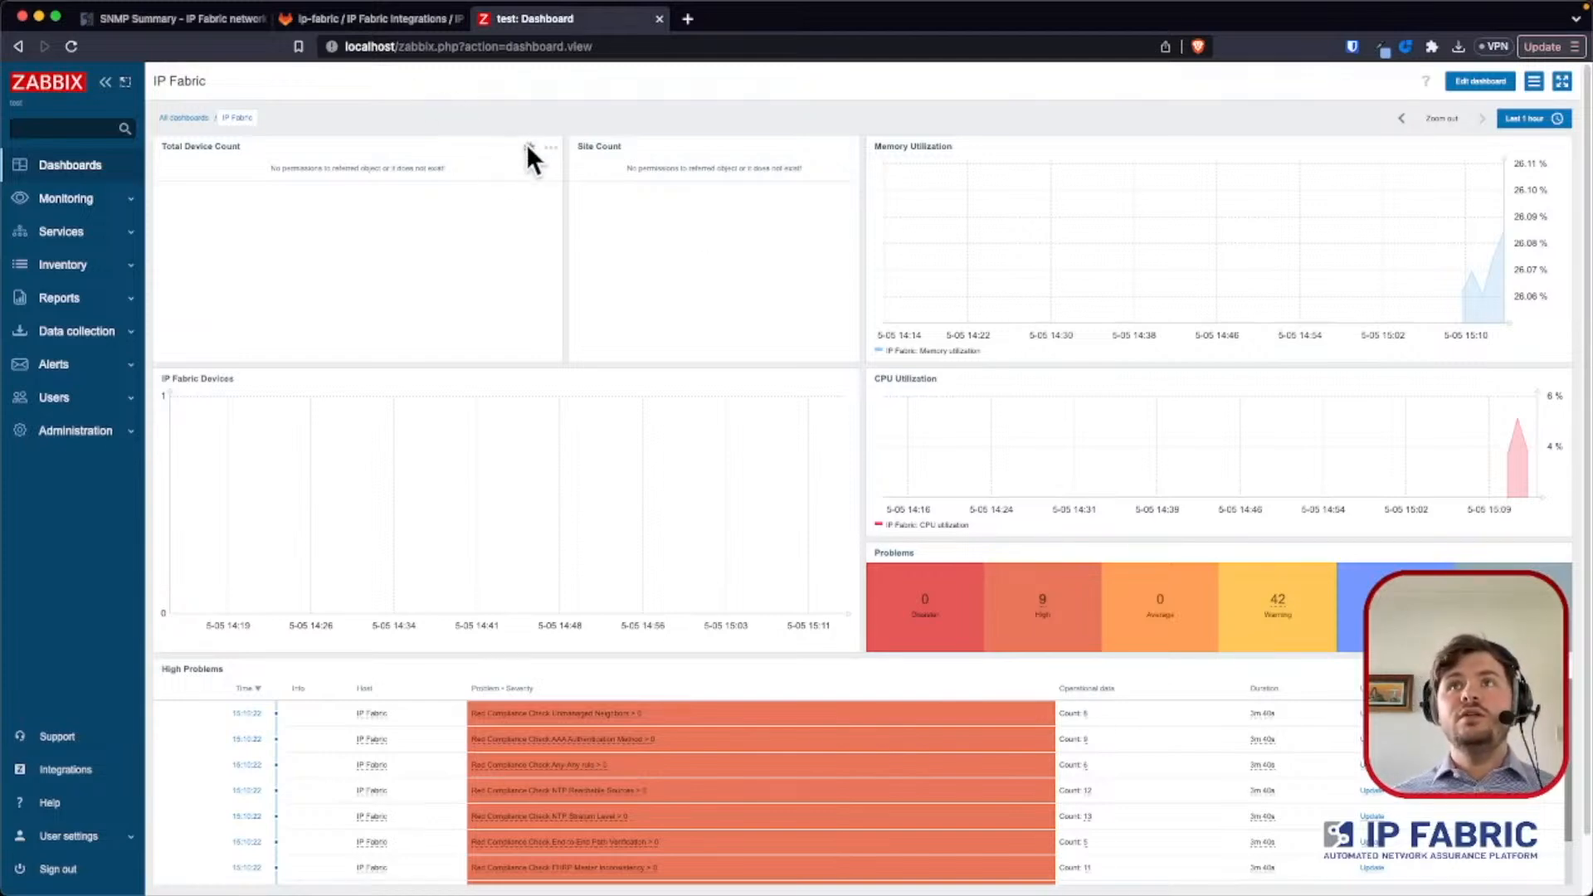
{"action": "left_click", "coordinate": [529, 147]}
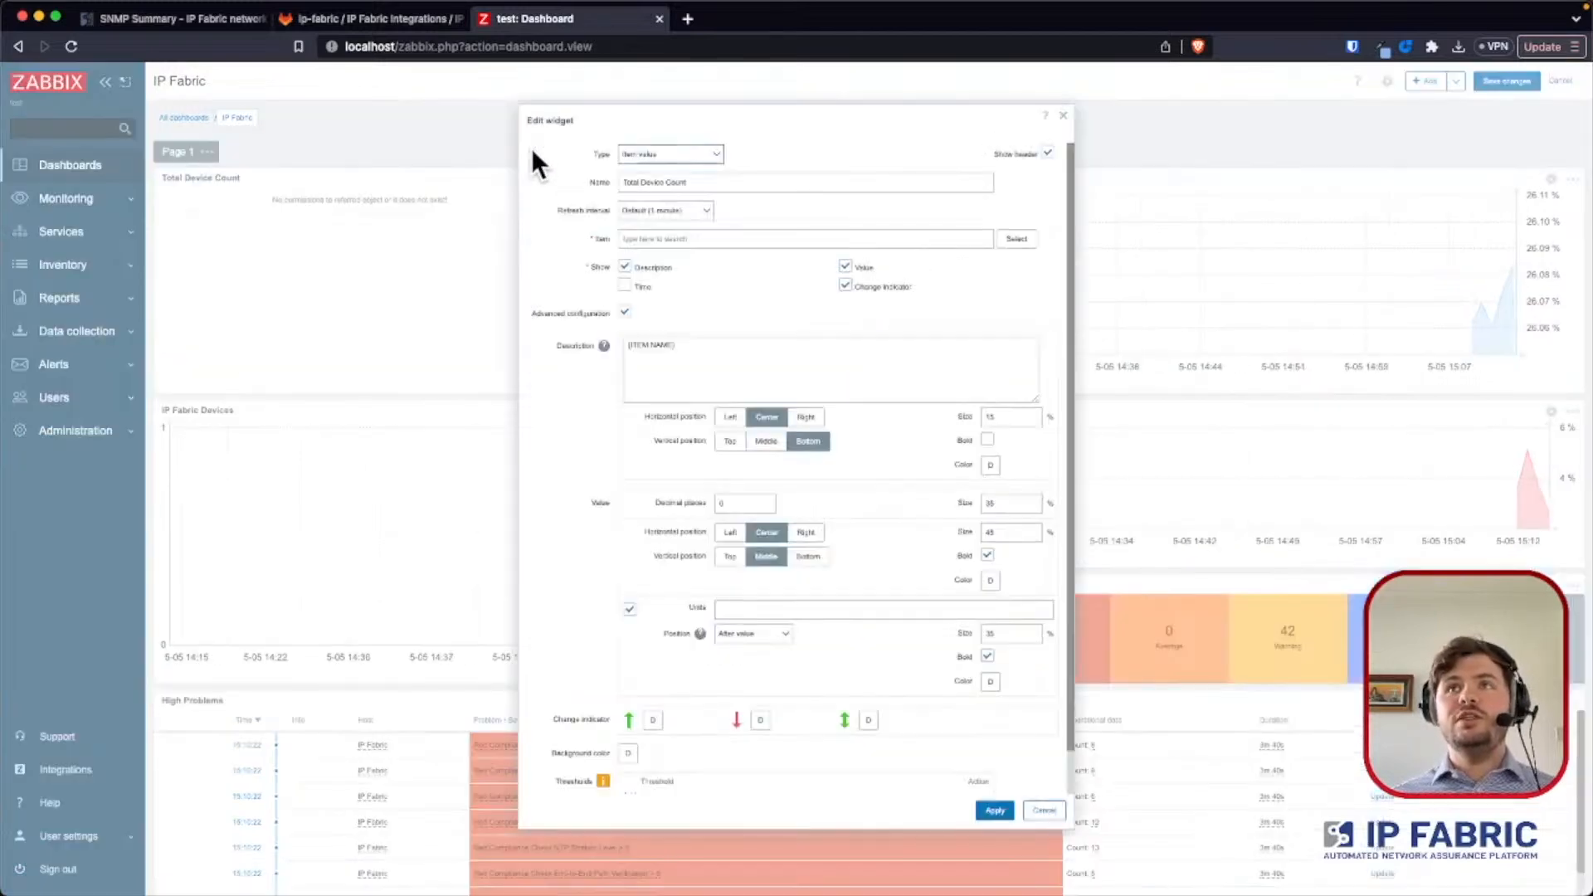
{"action": "left_click", "coordinate": [989, 240]}
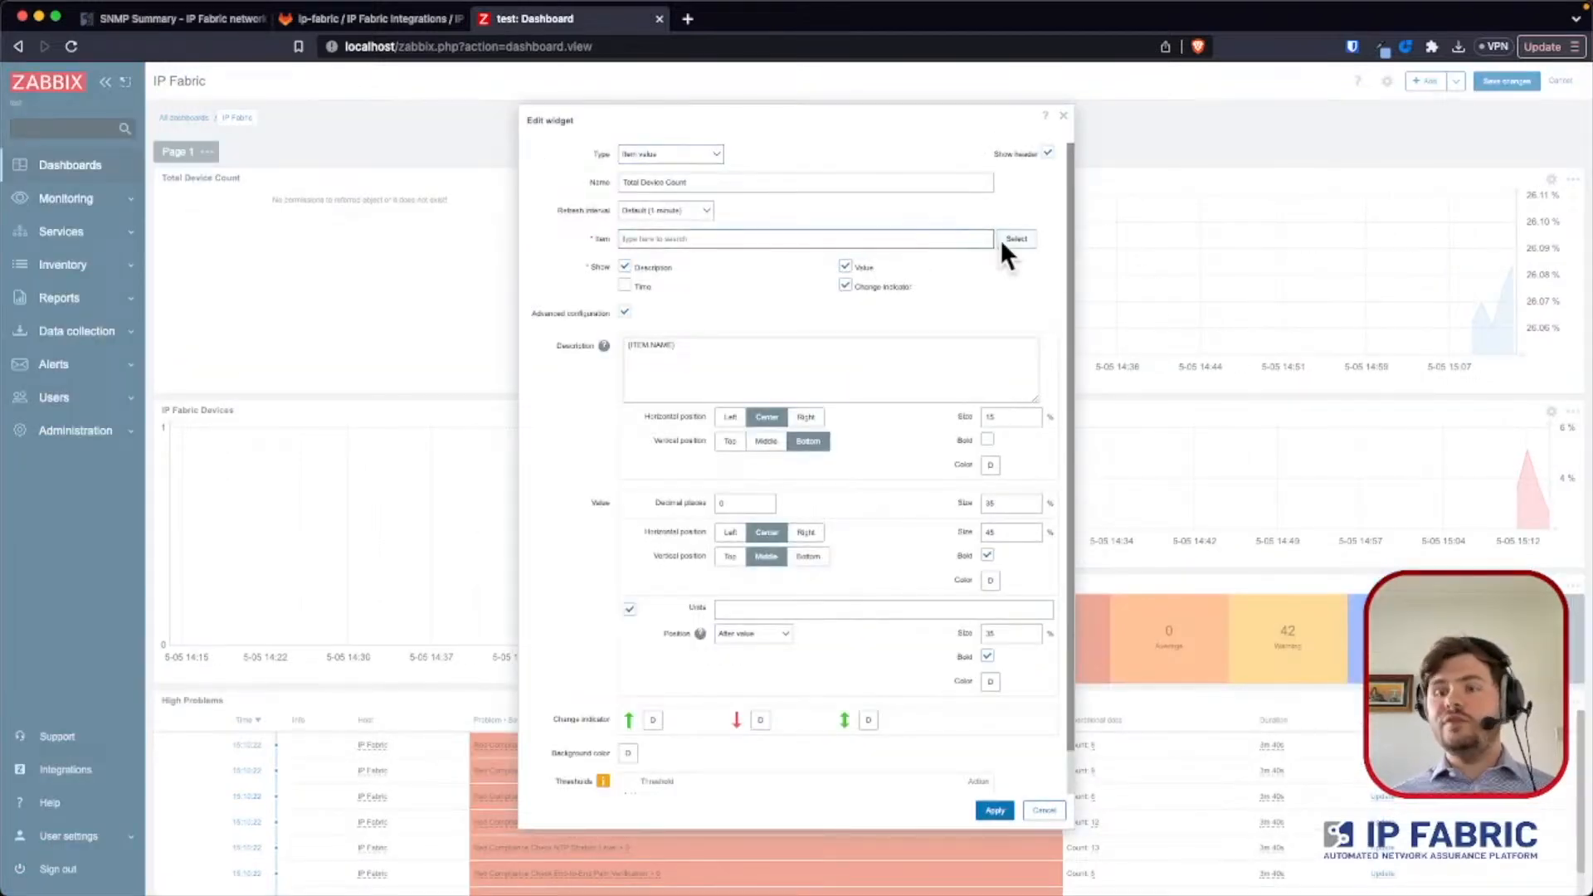
{"action": "type", "text": "device count"}
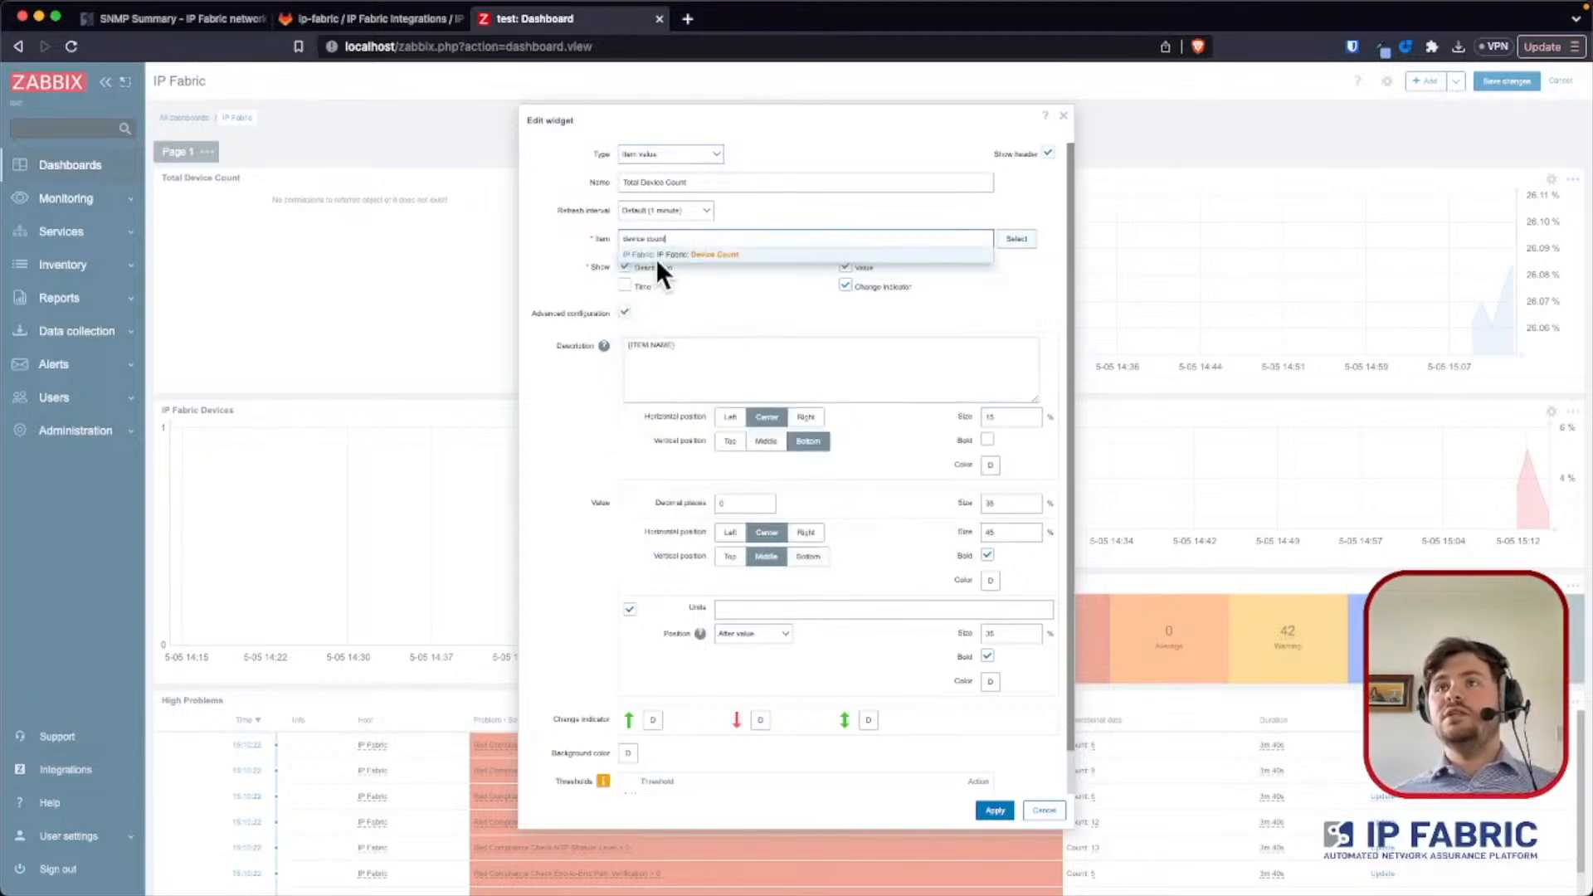
{"action": "left_click", "coordinate": [656, 256]}
{"action": "left_click", "coordinate": [989, 809]}
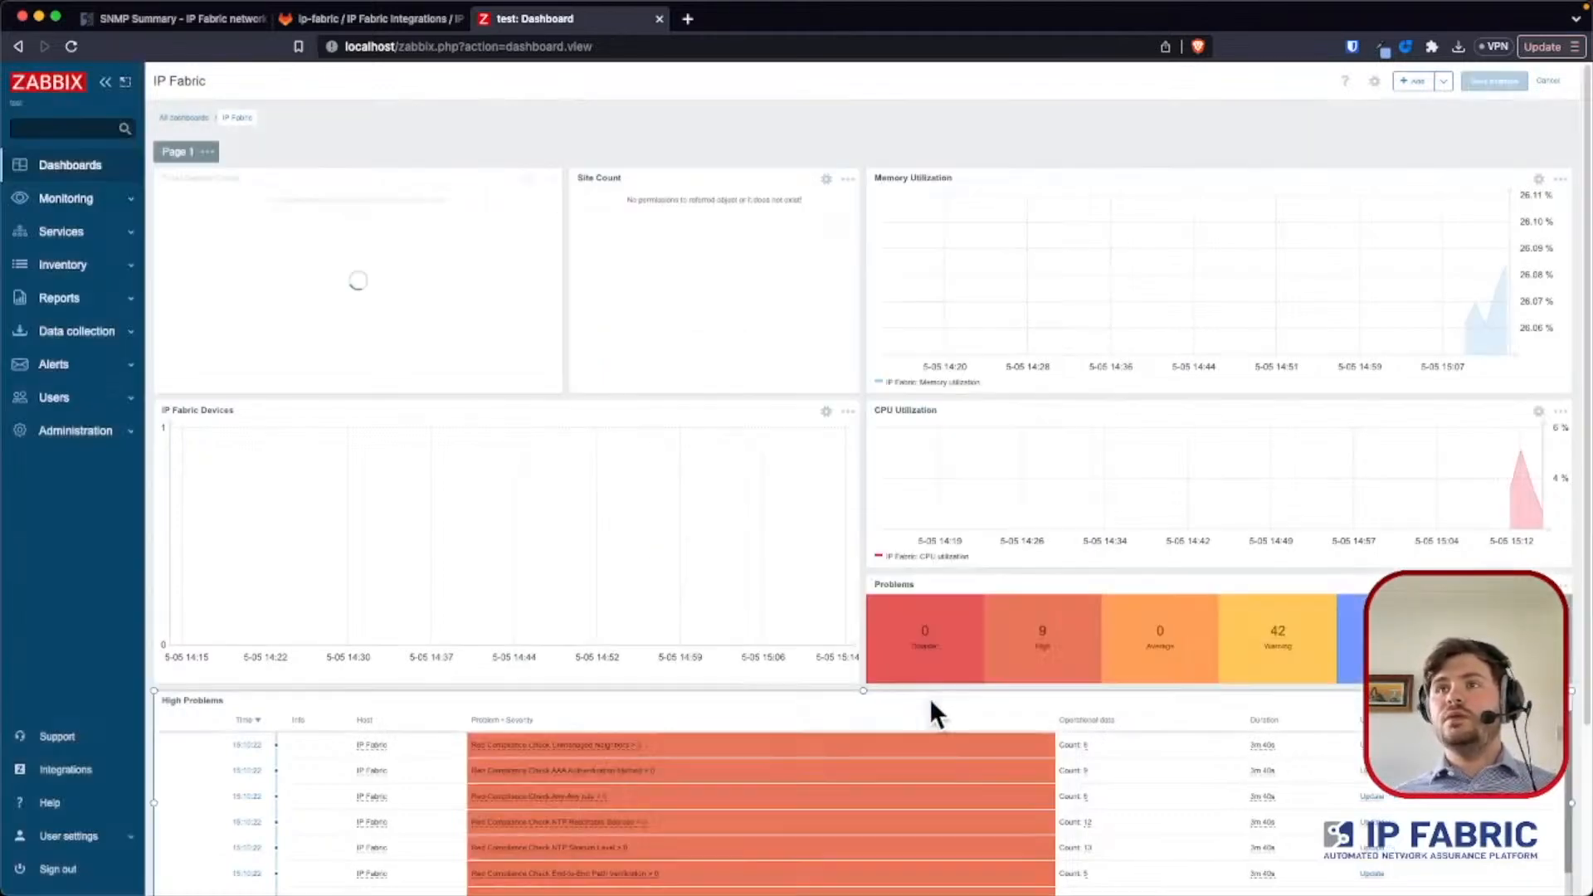
- Set the Site Count widget's item to IP Fabric: Site Count and save the dashboard
{"action": "left_click", "coordinate": [825, 177]}
{"action": "left_click", "coordinate": [720, 238]}
{"action": "type", "text": "s"}
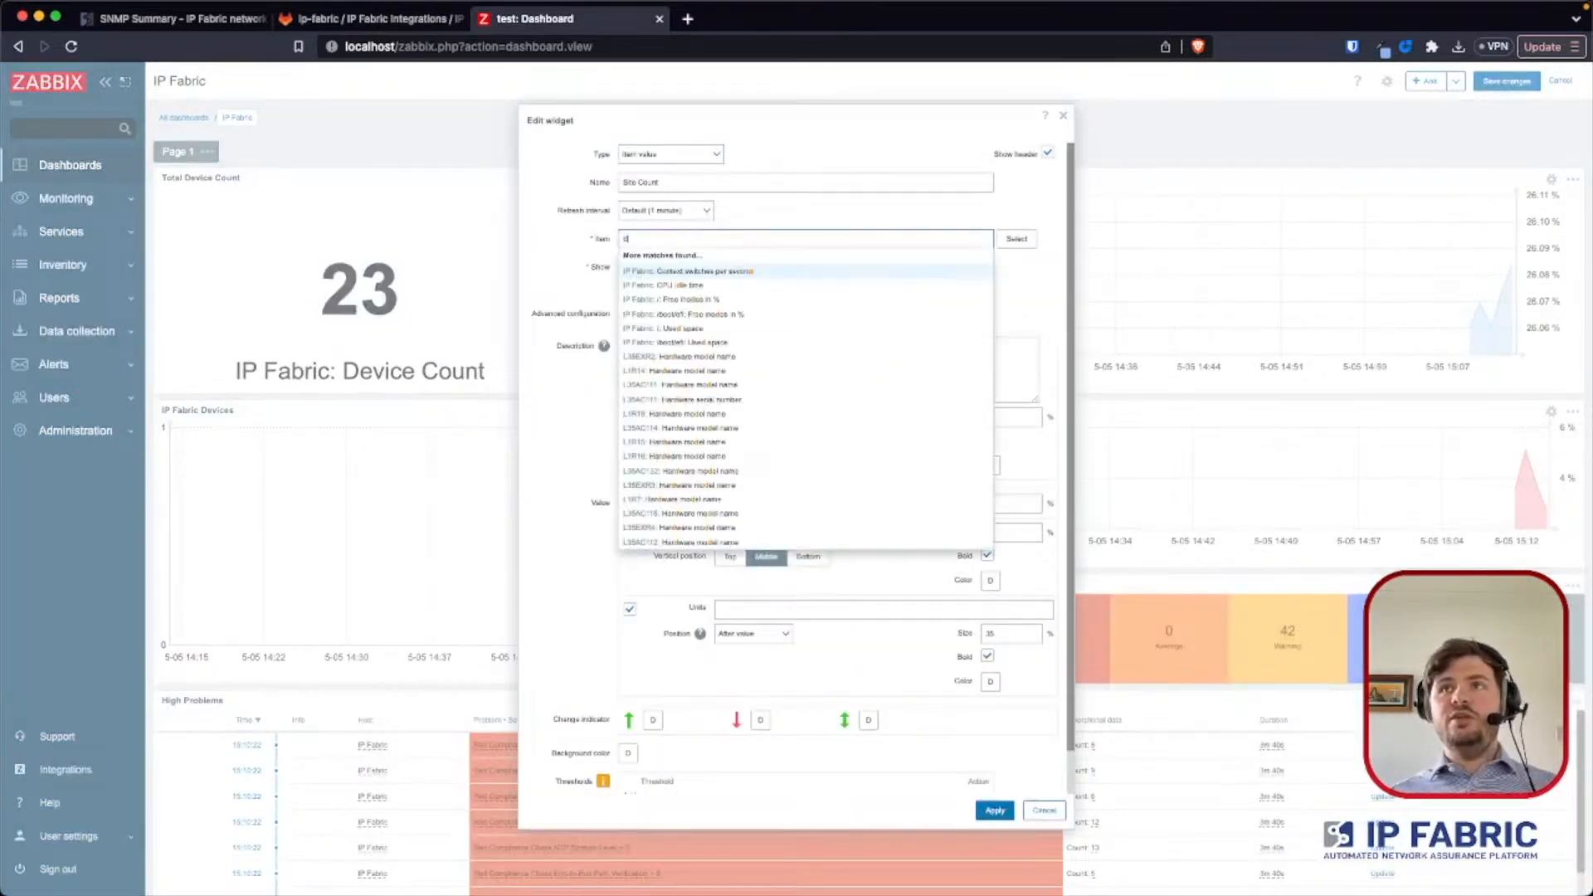
{"action": "key", "text": "BackSpace"}
{"action": "type", "text": "site"}
{"action": "key", "text": "BackSpace"}
{"action": "key", "text": "BackSpace"}
{"action": "type", "text": "site count"}
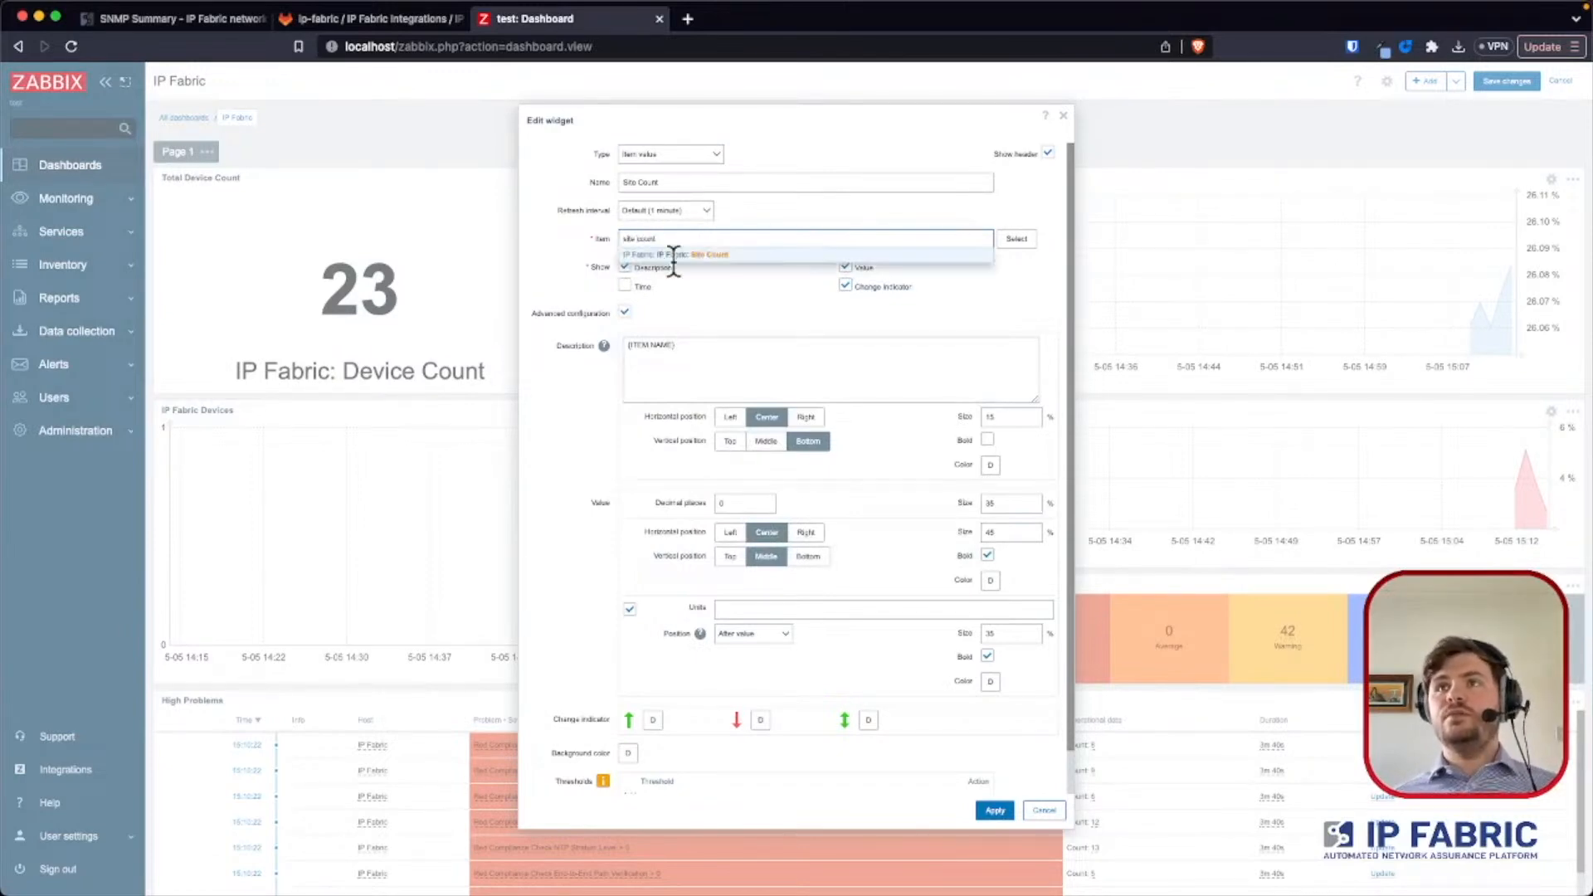
{"action": "left_click", "coordinate": [668, 254]}
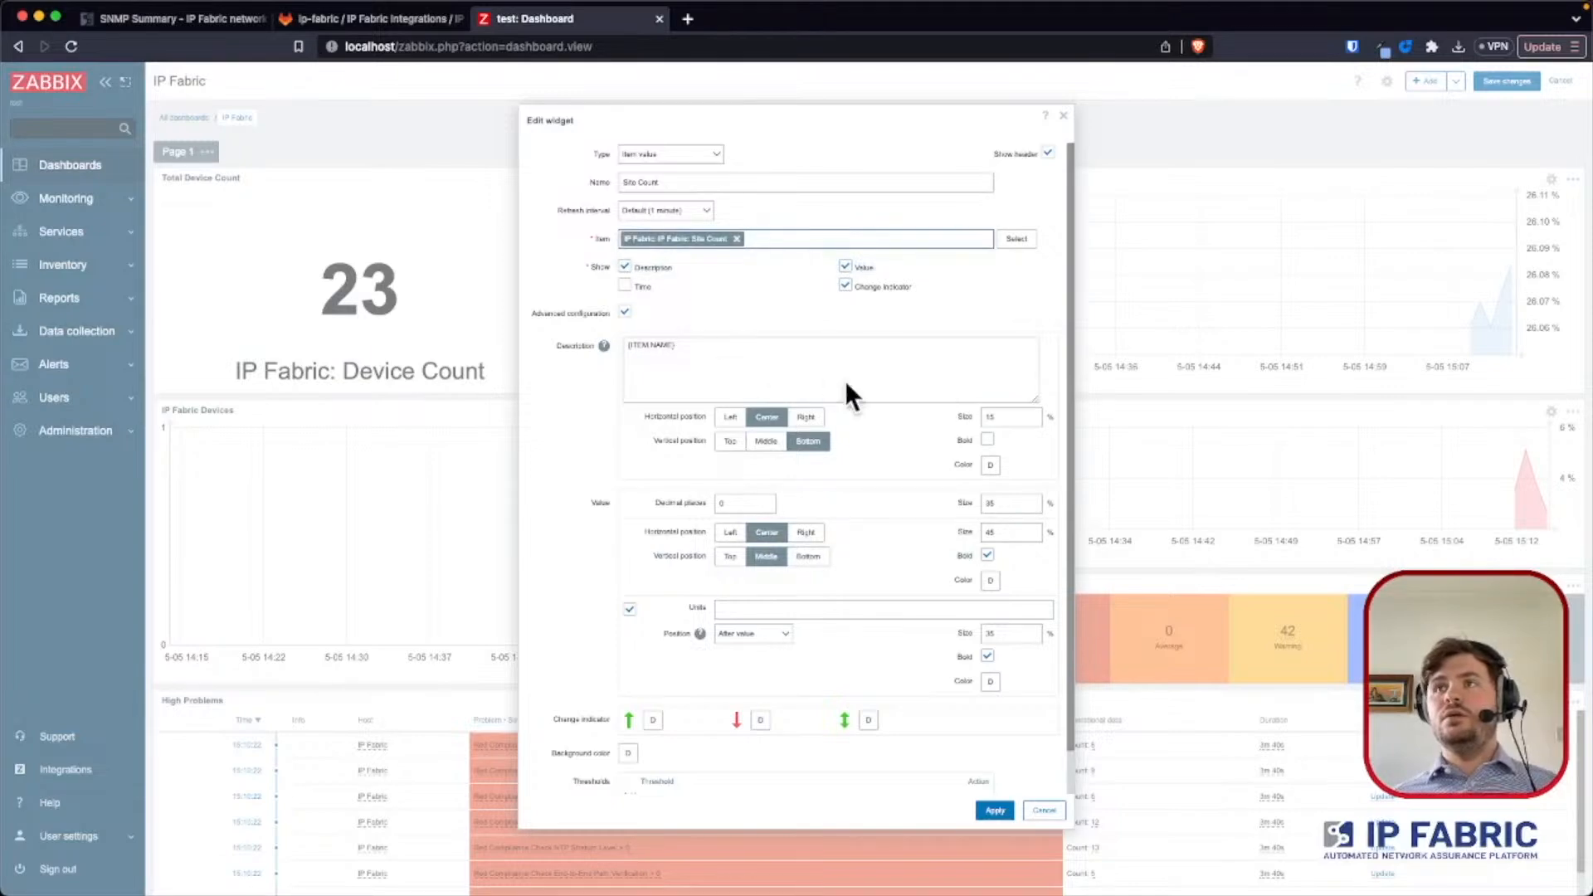
{"action": "left_click", "coordinate": [990, 808]}
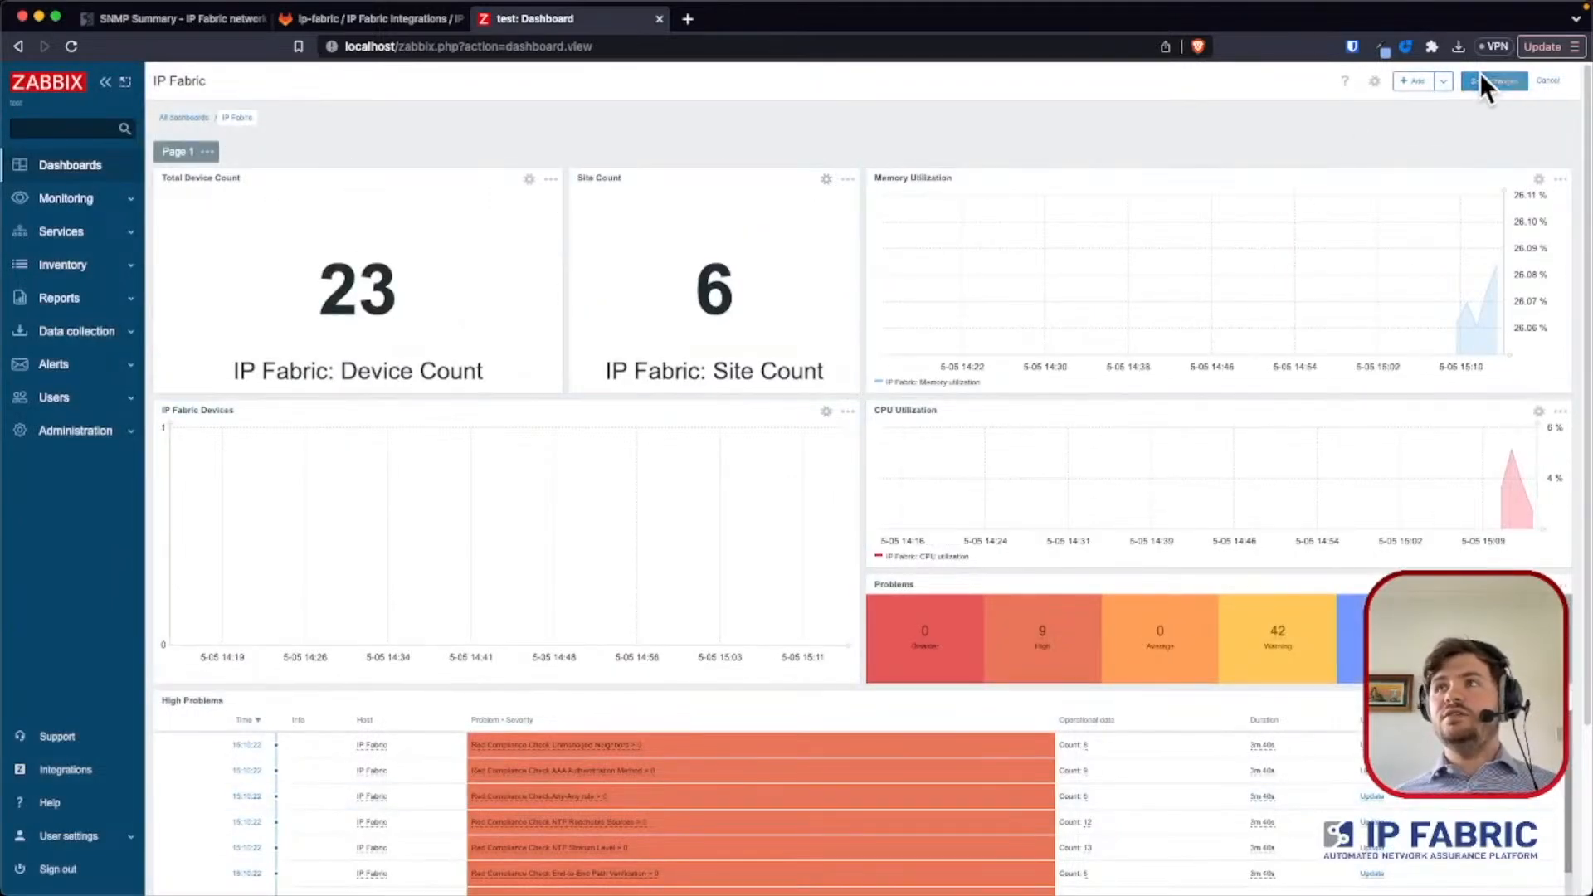
{"action": "left_click", "coordinate": [1484, 83]}
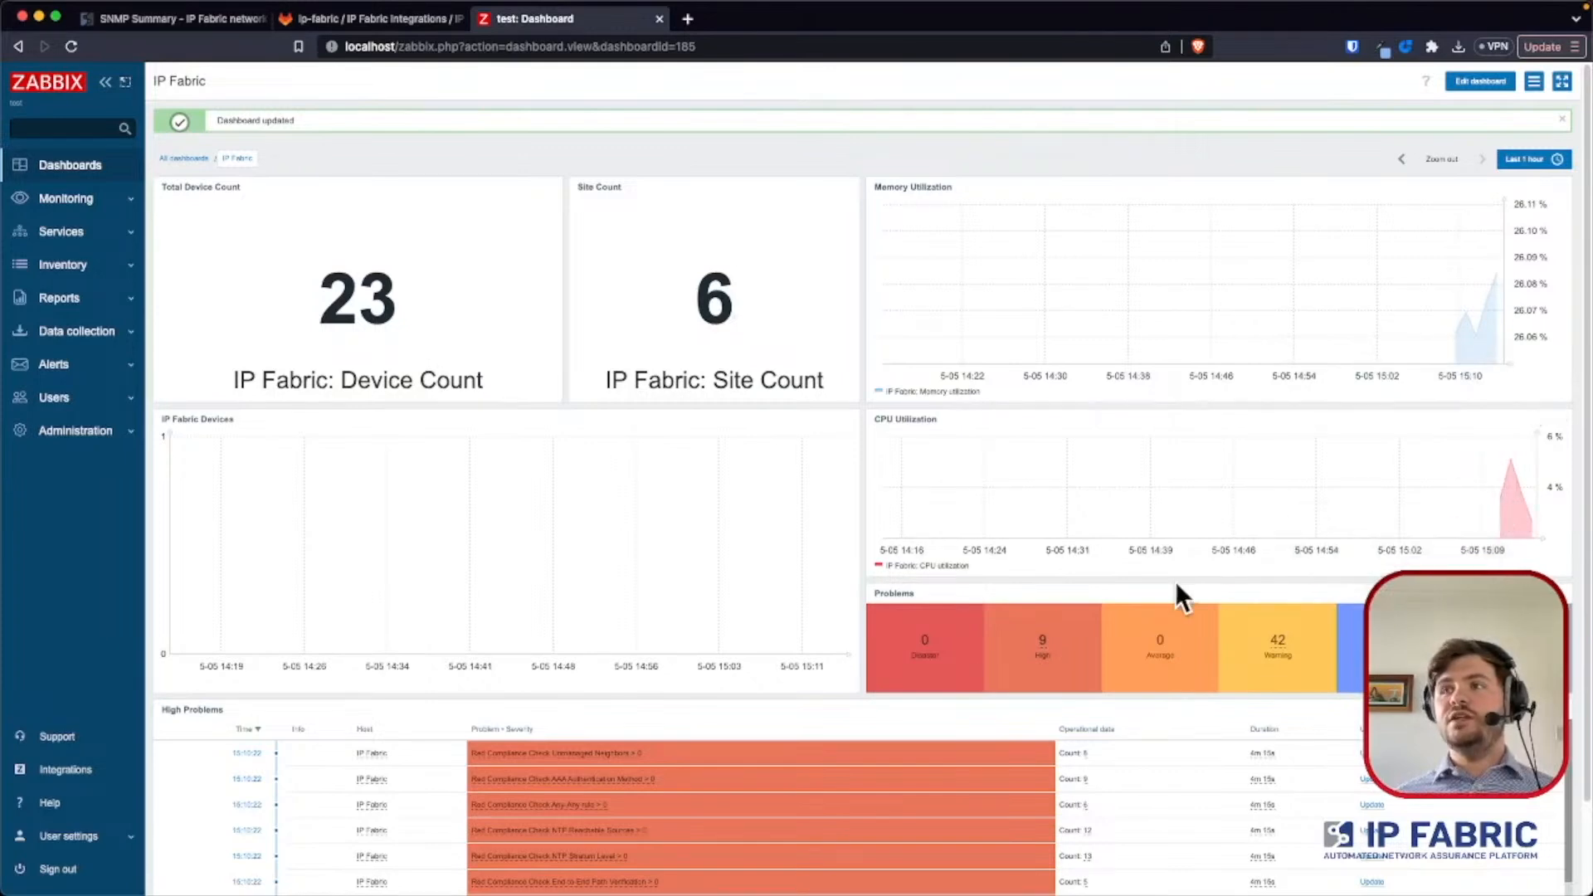
- Examine the dashboard's problem totals by severity and the compliance checks with their counts in the High Problems widget
{"action": "scroll", "coordinate": [1175, 580], "scroll_direction": "down", "scroll_amount": 2}
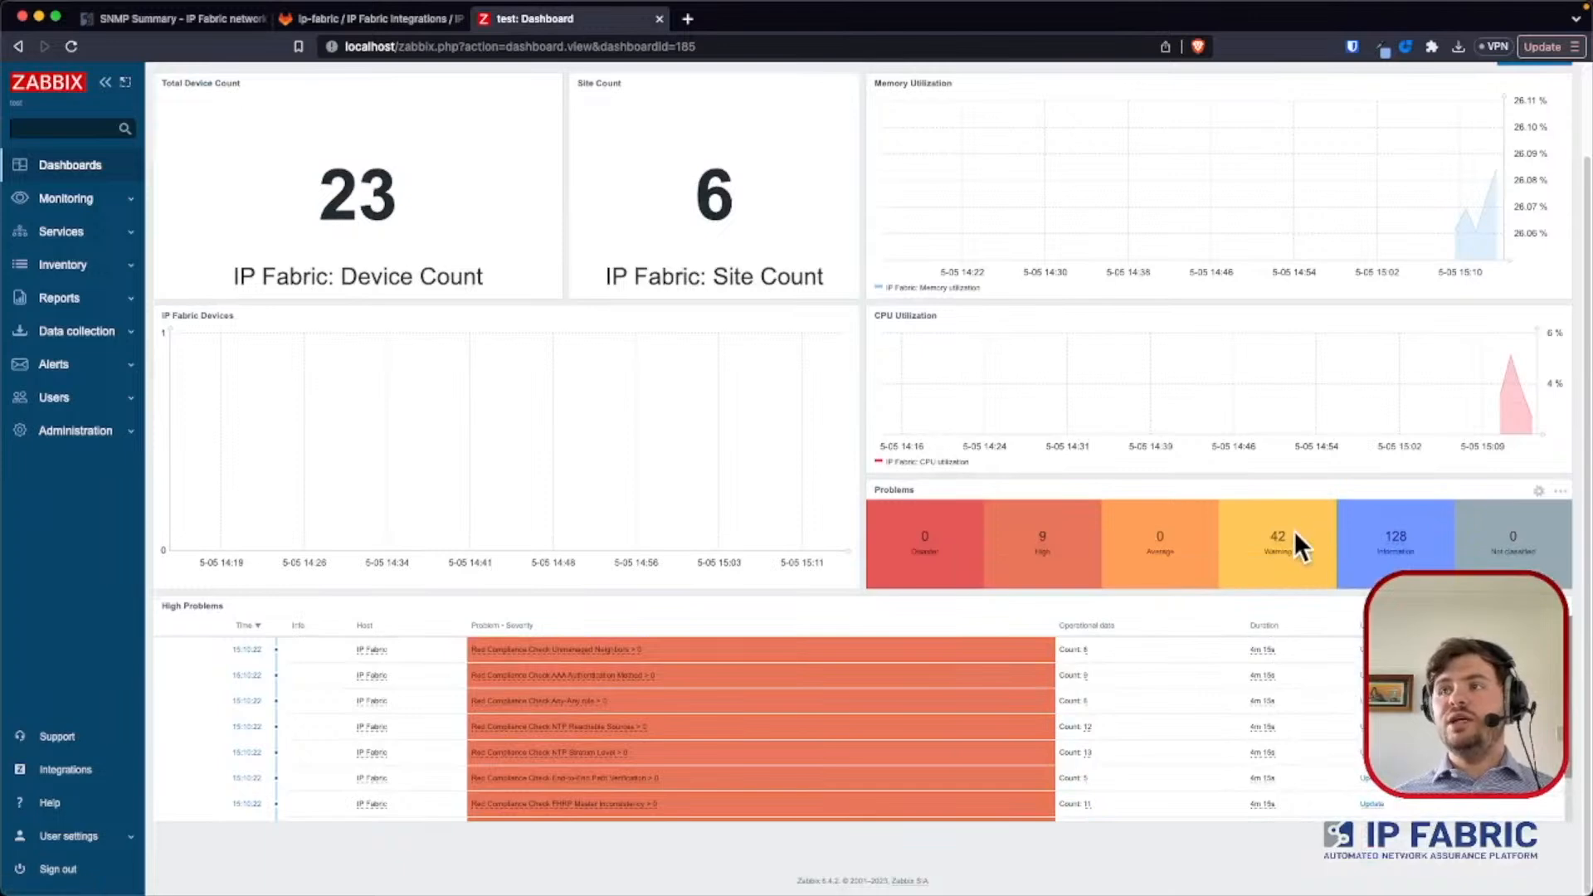
{"action": "scroll", "coordinate": [1262, 670], "scroll_direction": "down", "scroll_amount": 1}
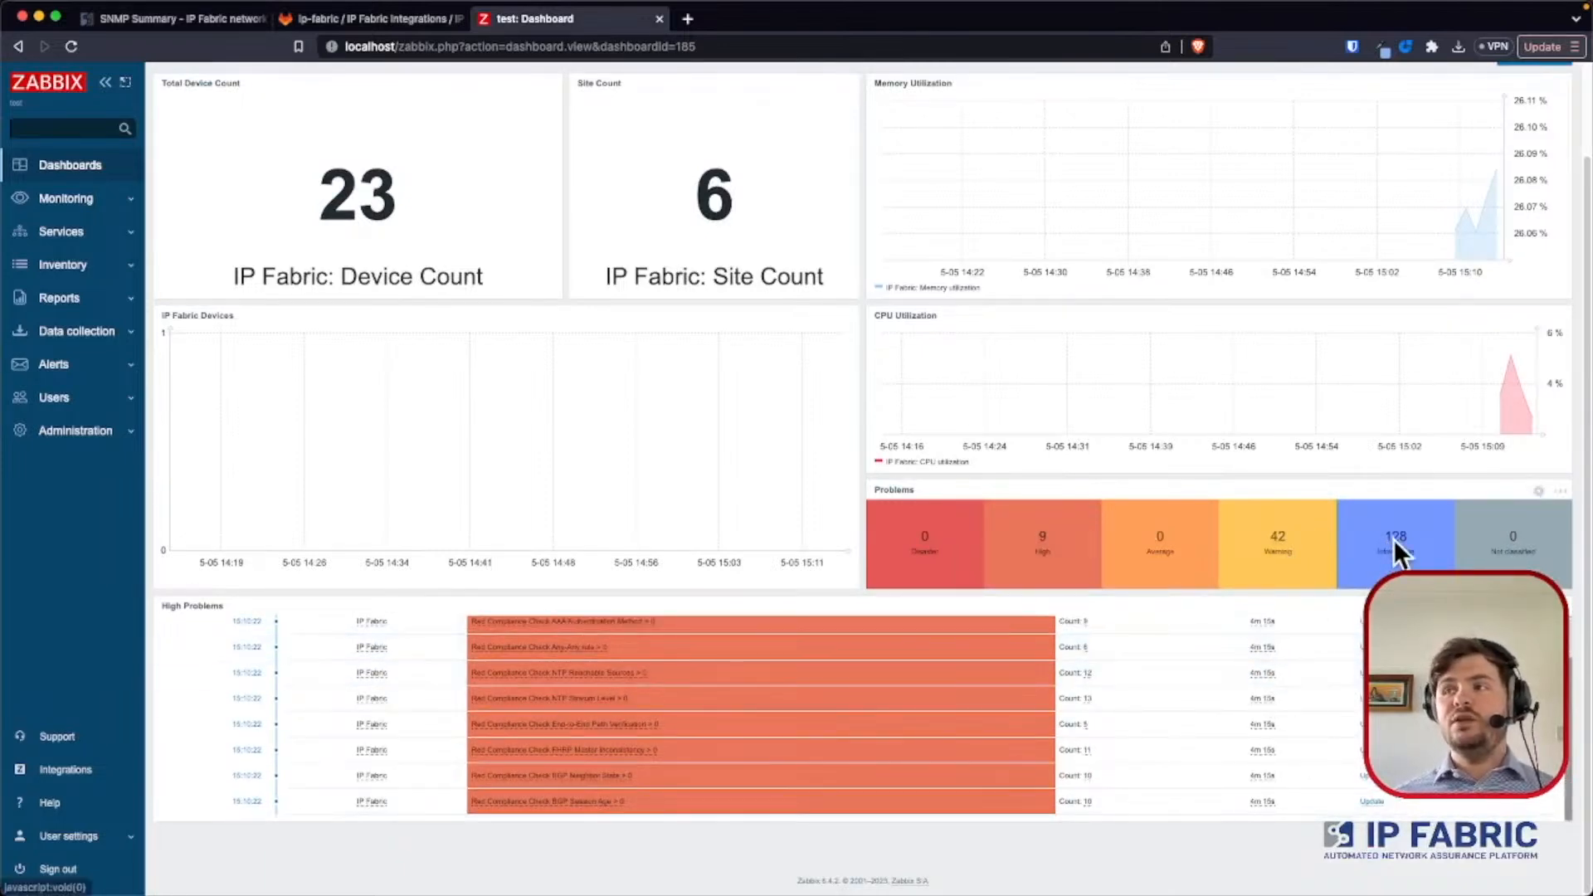
{"action": "mouse_move", "coordinate": [1400, 536]}
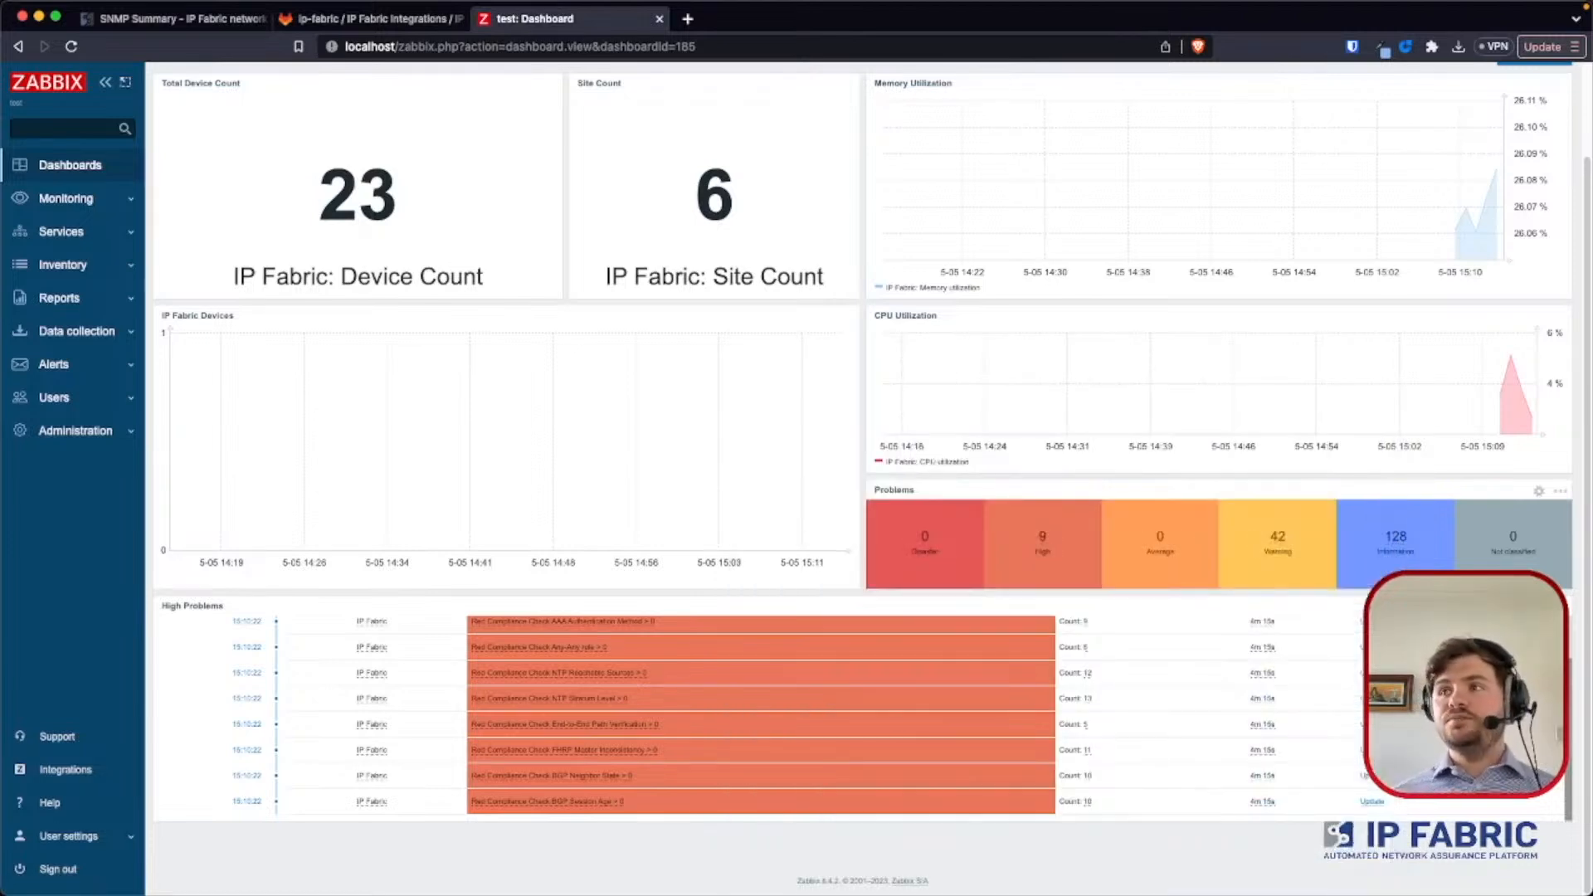
{"action": "mouse_move", "coordinate": [1272, 535]}
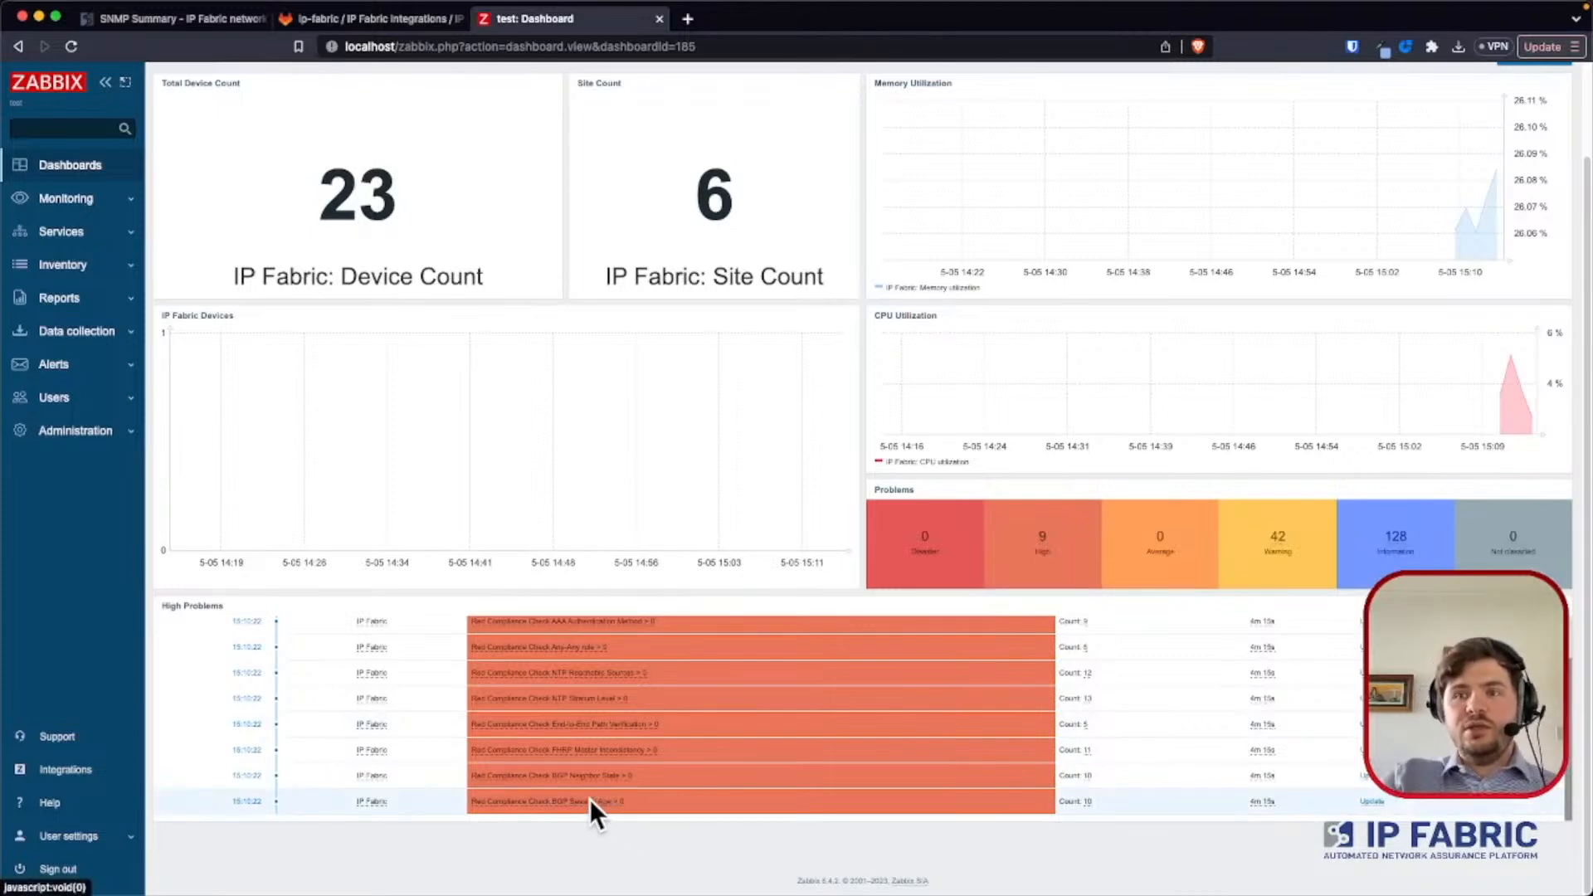
{"action": "scroll", "coordinate": [590, 799], "scroll_direction": "up", "scroll_amount": 5}
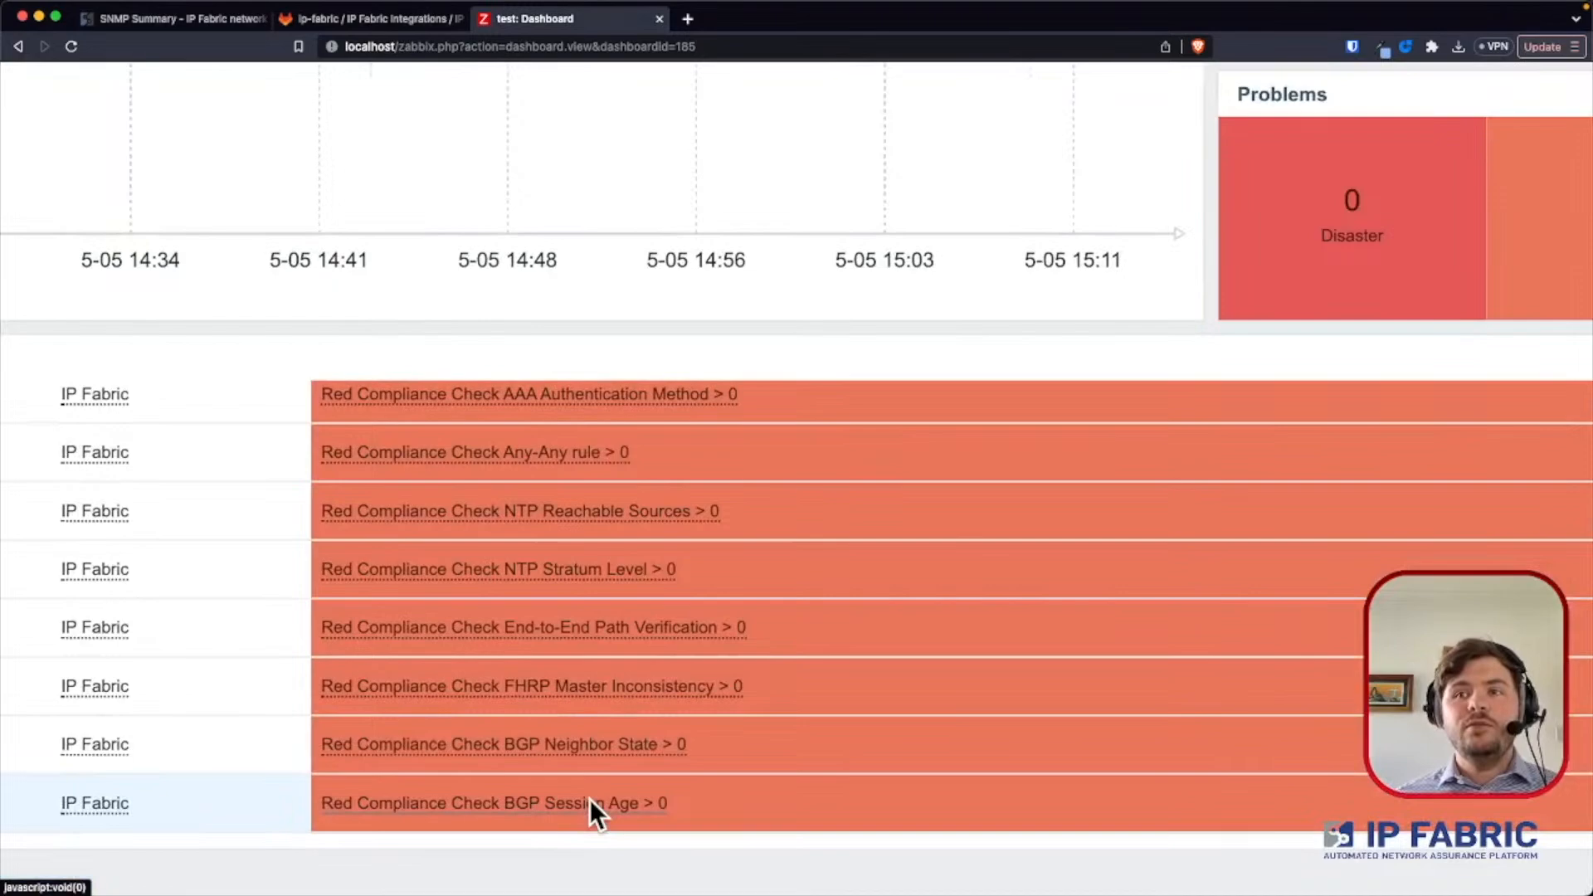
{"action": "scroll", "coordinate": [615, 803], "scroll_direction": "right", "scroll_amount": 8}
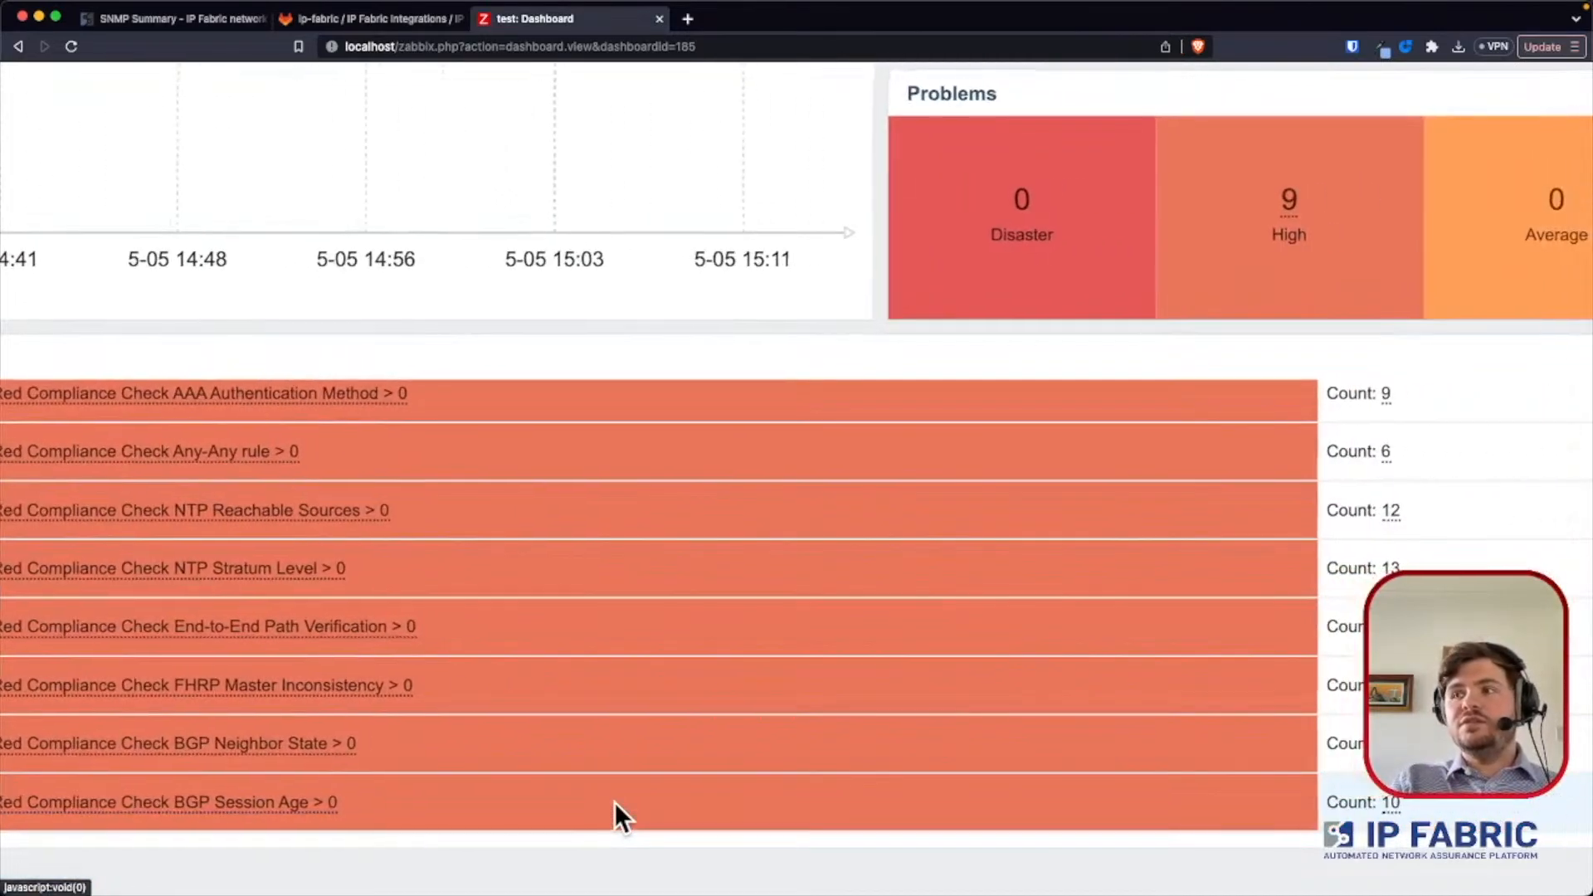
{"action": "scroll", "coordinate": [614, 803], "scroll_direction": "down", "scroll_amount": 5}
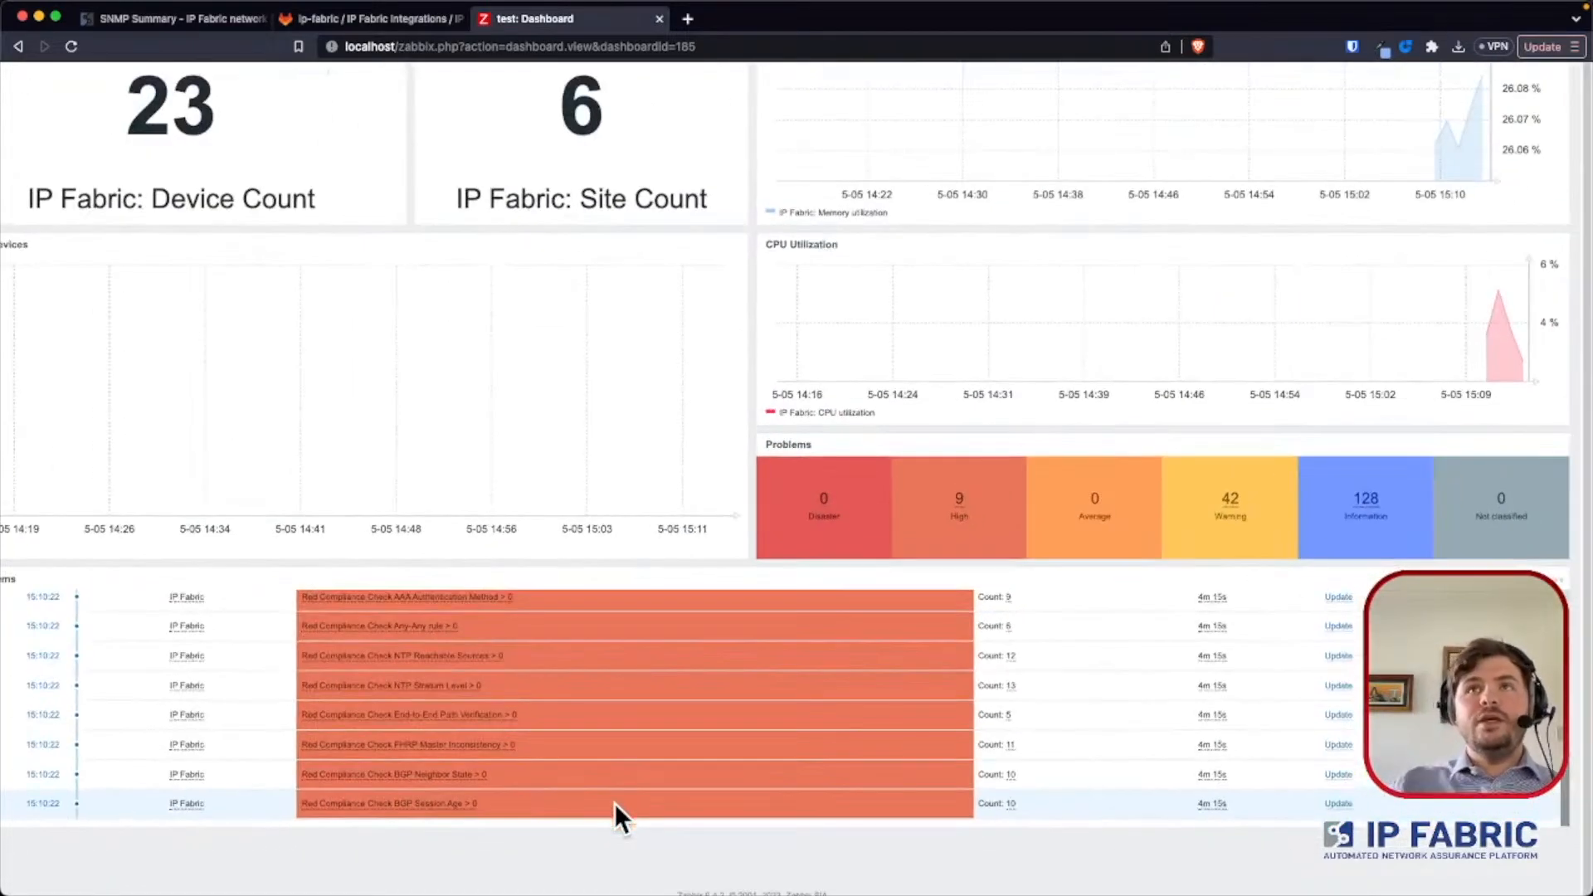
- Switch to IP Fabric and open the BGP neighbors table under the routing technologies
{"action": "left_click", "coordinate": [169, 18]}
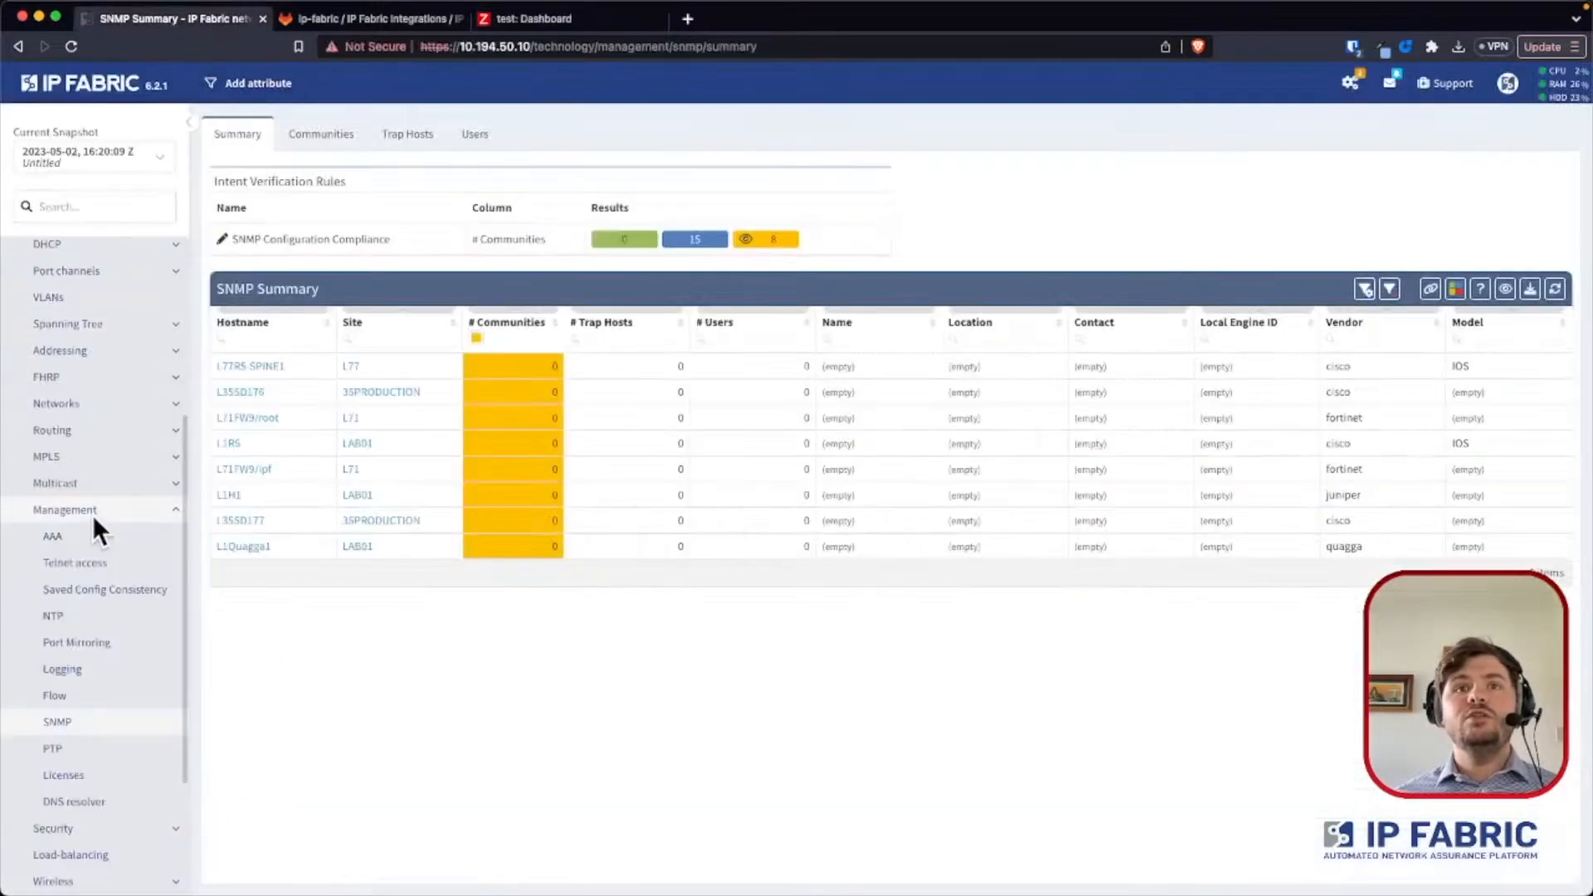
{"action": "scroll", "coordinate": [89, 721], "scroll_direction": "down", "scroll_amount": 5}
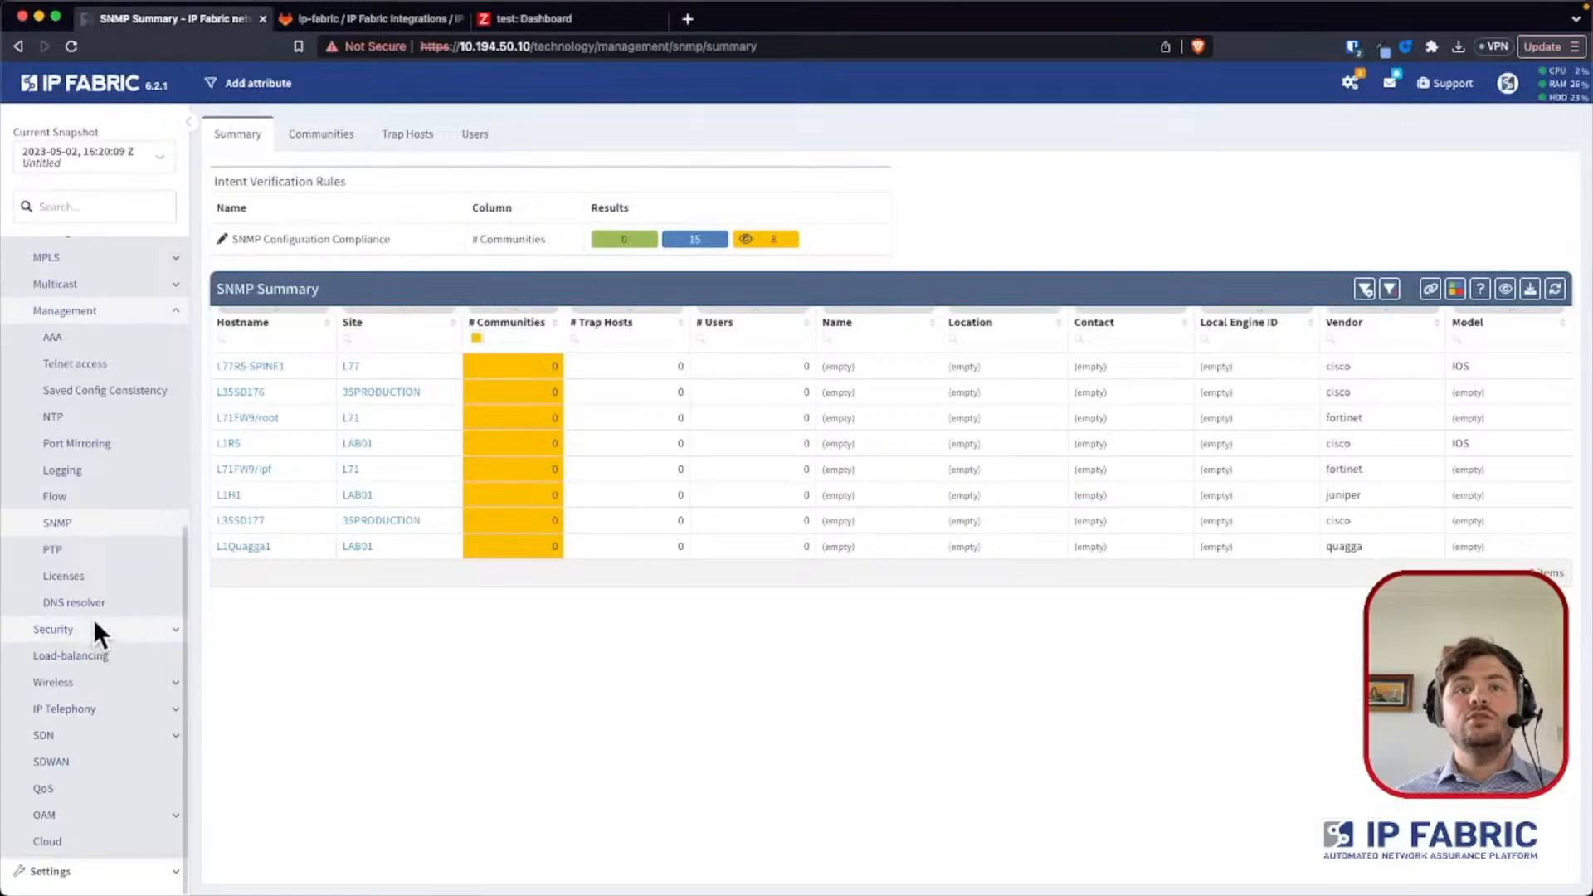
{"action": "scroll", "coordinate": [92, 617], "scroll_direction": "up", "scroll_amount": 1}
{"action": "scroll", "coordinate": [91, 600], "scroll_direction": "up", "scroll_amount": 5}
{"action": "left_click", "coordinate": [80, 678]}
{"action": "left_click", "coordinate": [73, 842]}
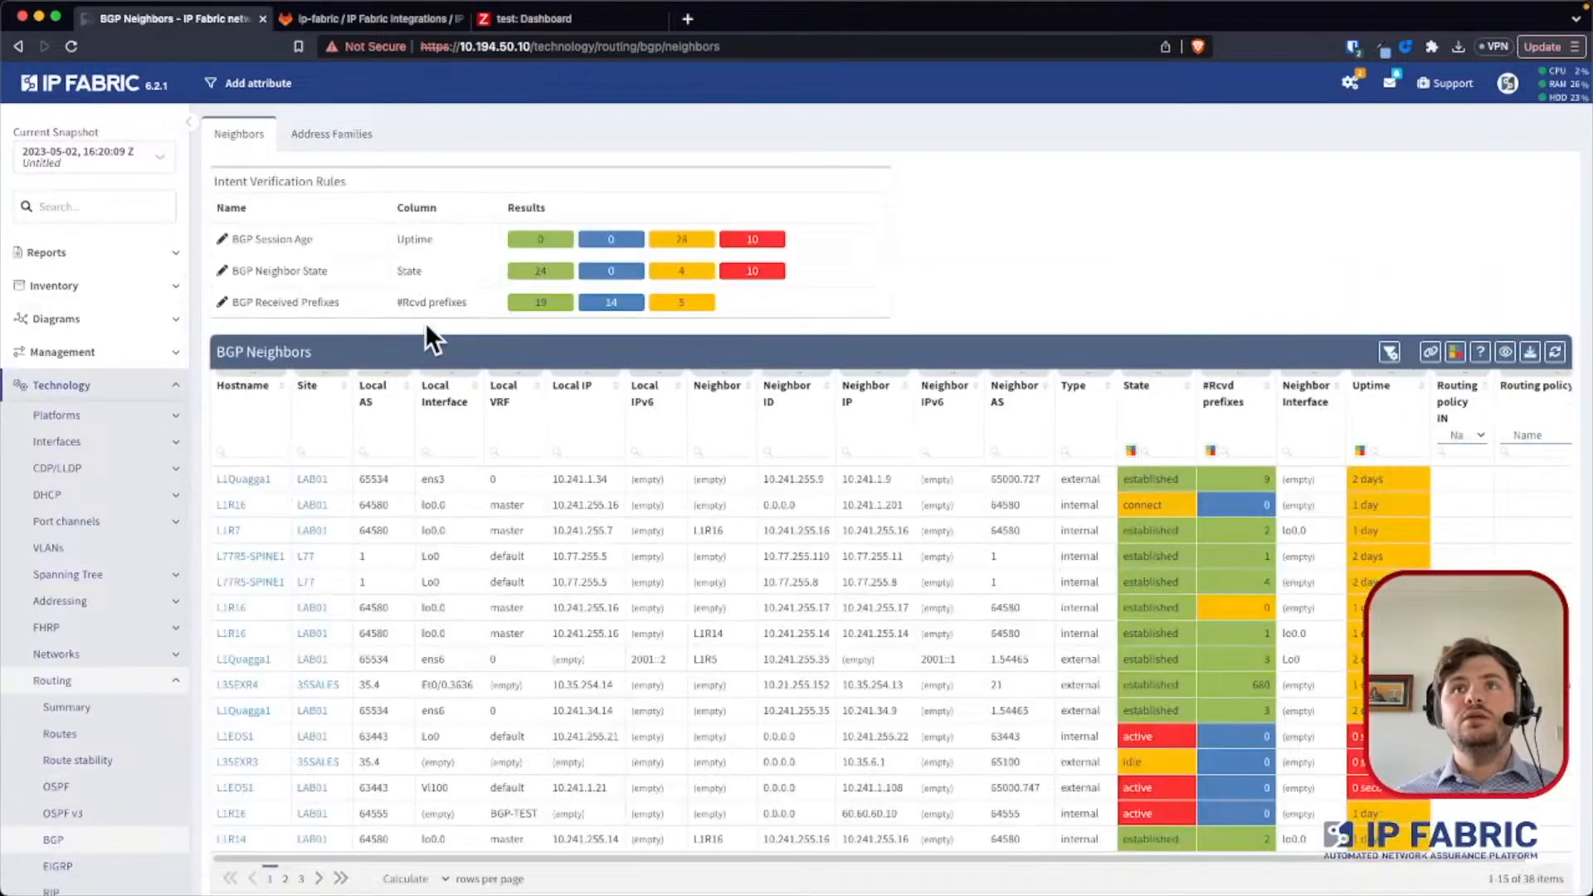
- Filter the BGP neighbors table to the red results of the BGP Session Age verification rule
{"action": "left_click", "coordinate": [738, 239]}
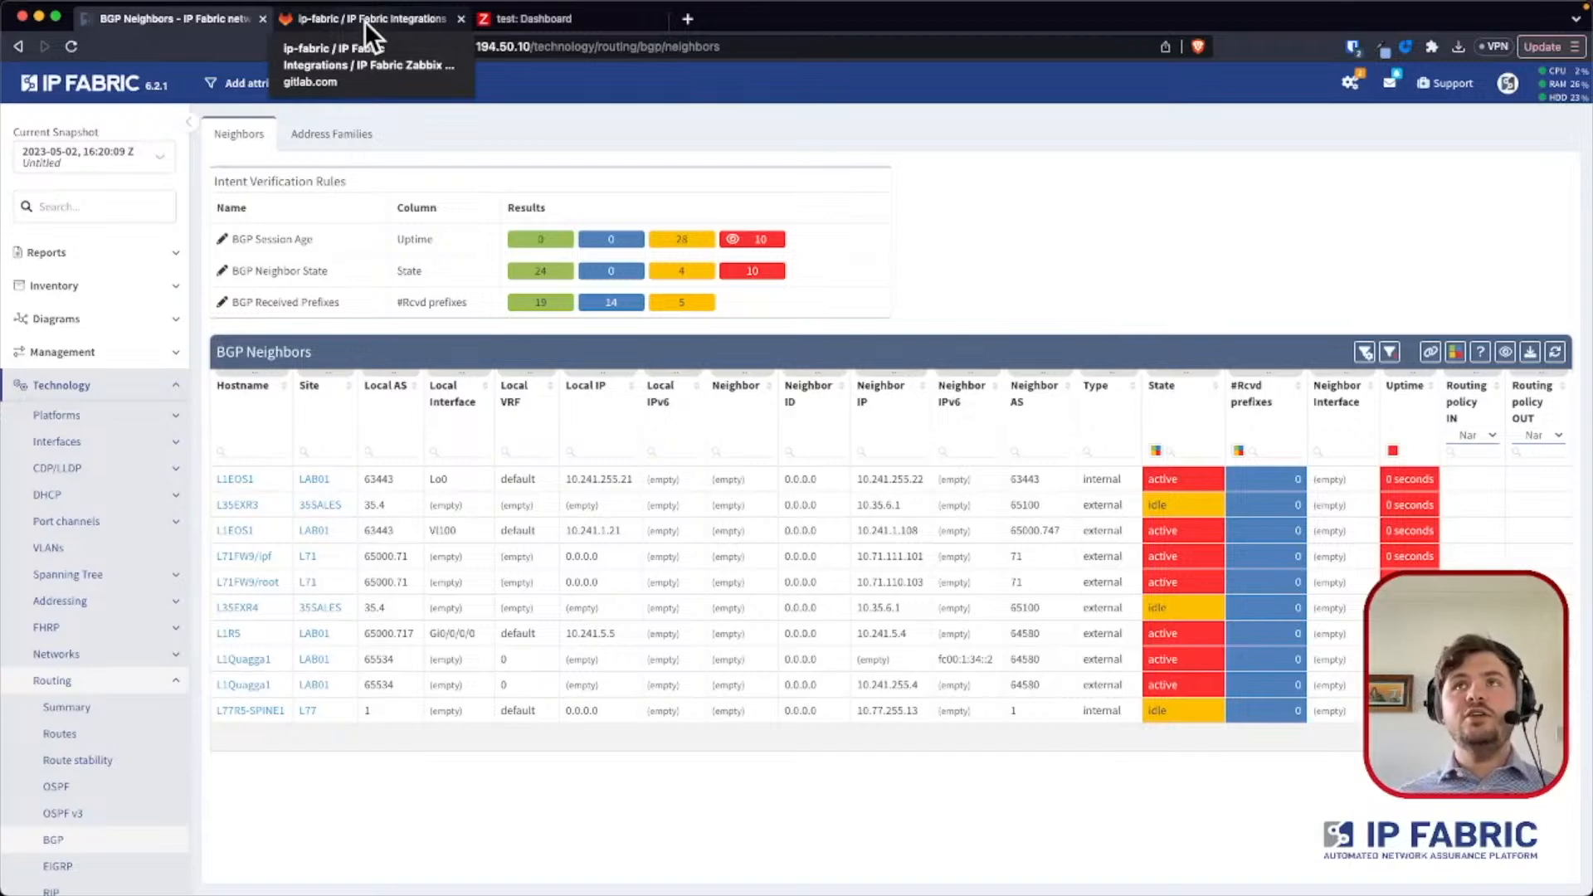
- Switch to Zabbix and open the latest data of monitored host L35AC111
{"action": "left_click", "coordinate": [498, 16]}
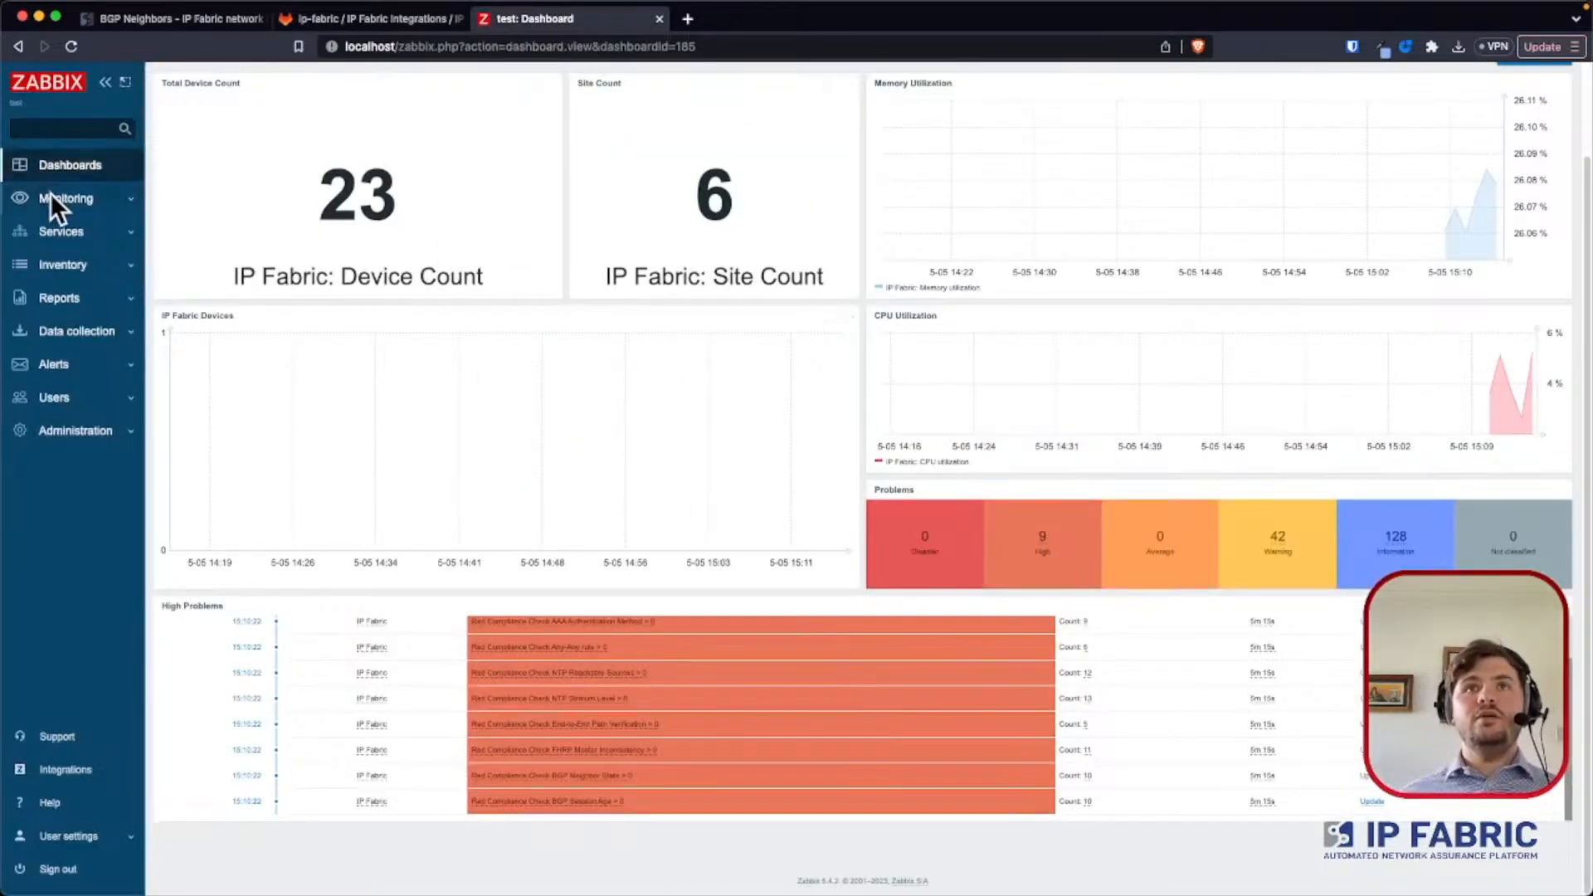
{"action": "left_click", "coordinate": [52, 199]}
{"action": "left_click", "coordinate": [52, 253]}
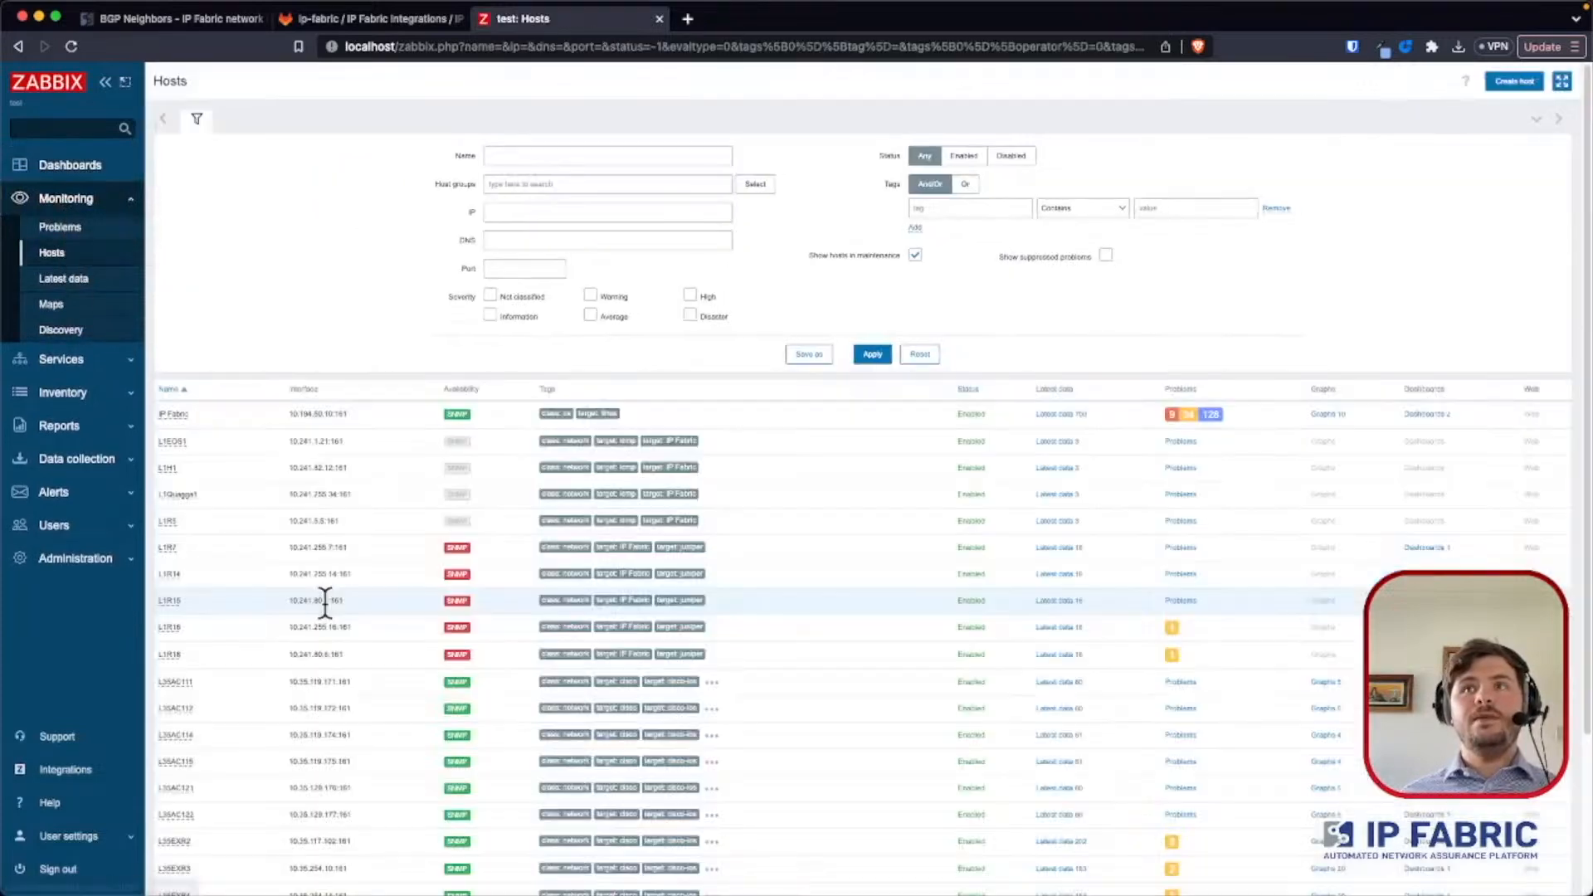
{"action": "left_click", "coordinate": [175, 681]}
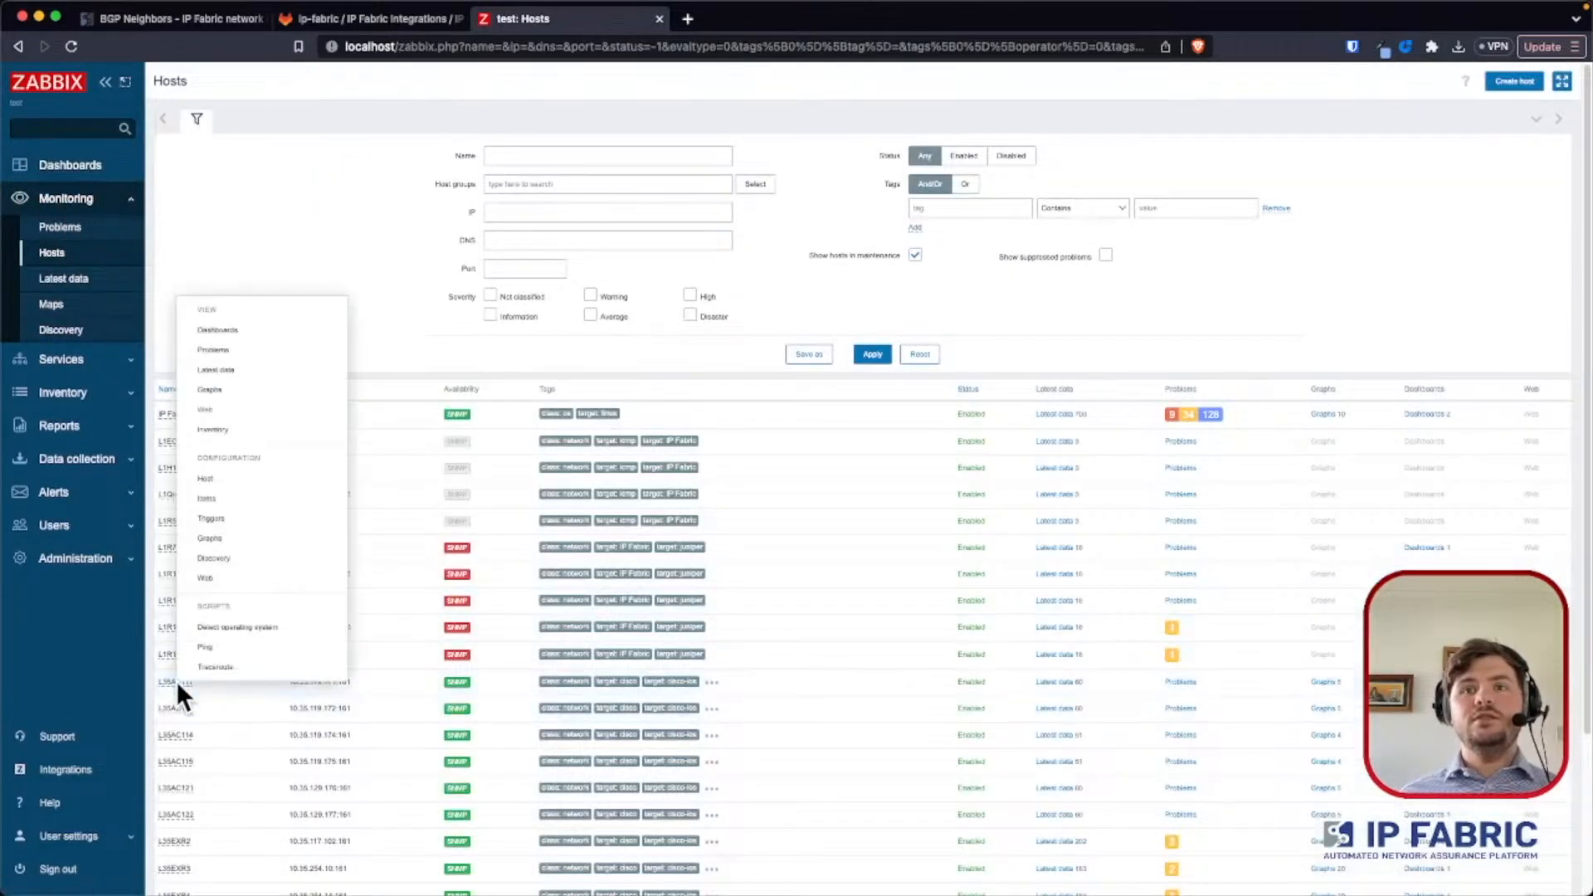
{"action": "left_click", "coordinate": [227, 368]}
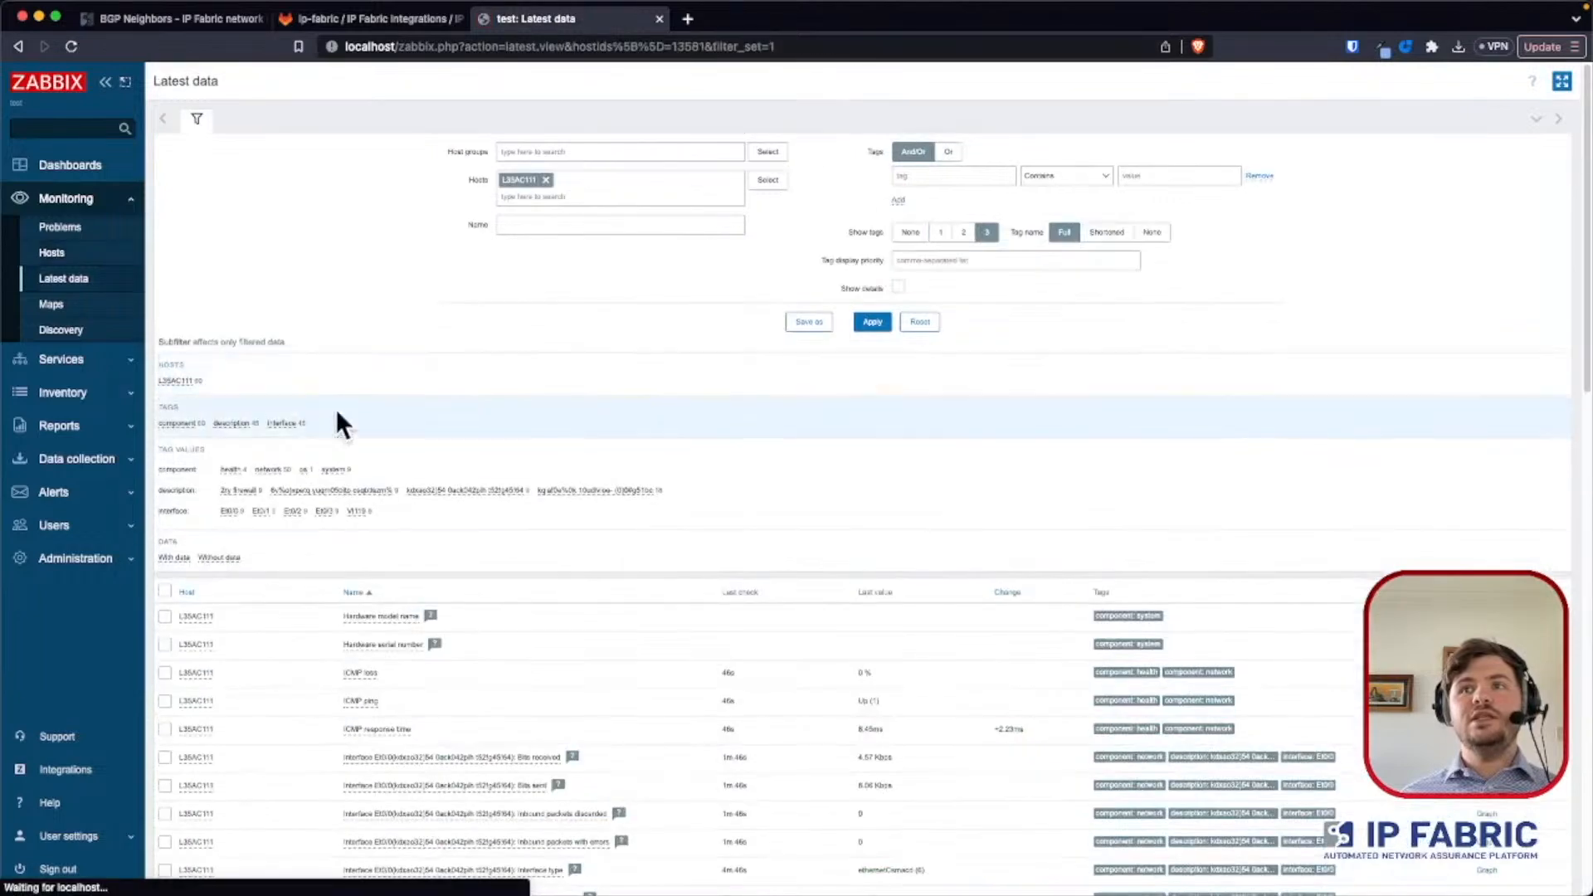
- Examine L35AC111's latest ICMP and interface items, including bits sent and received, operational status, errors and speed
{"action": "scroll", "coordinate": [721, 690], "scroll_direction": "down", "scroll_amount": 2}
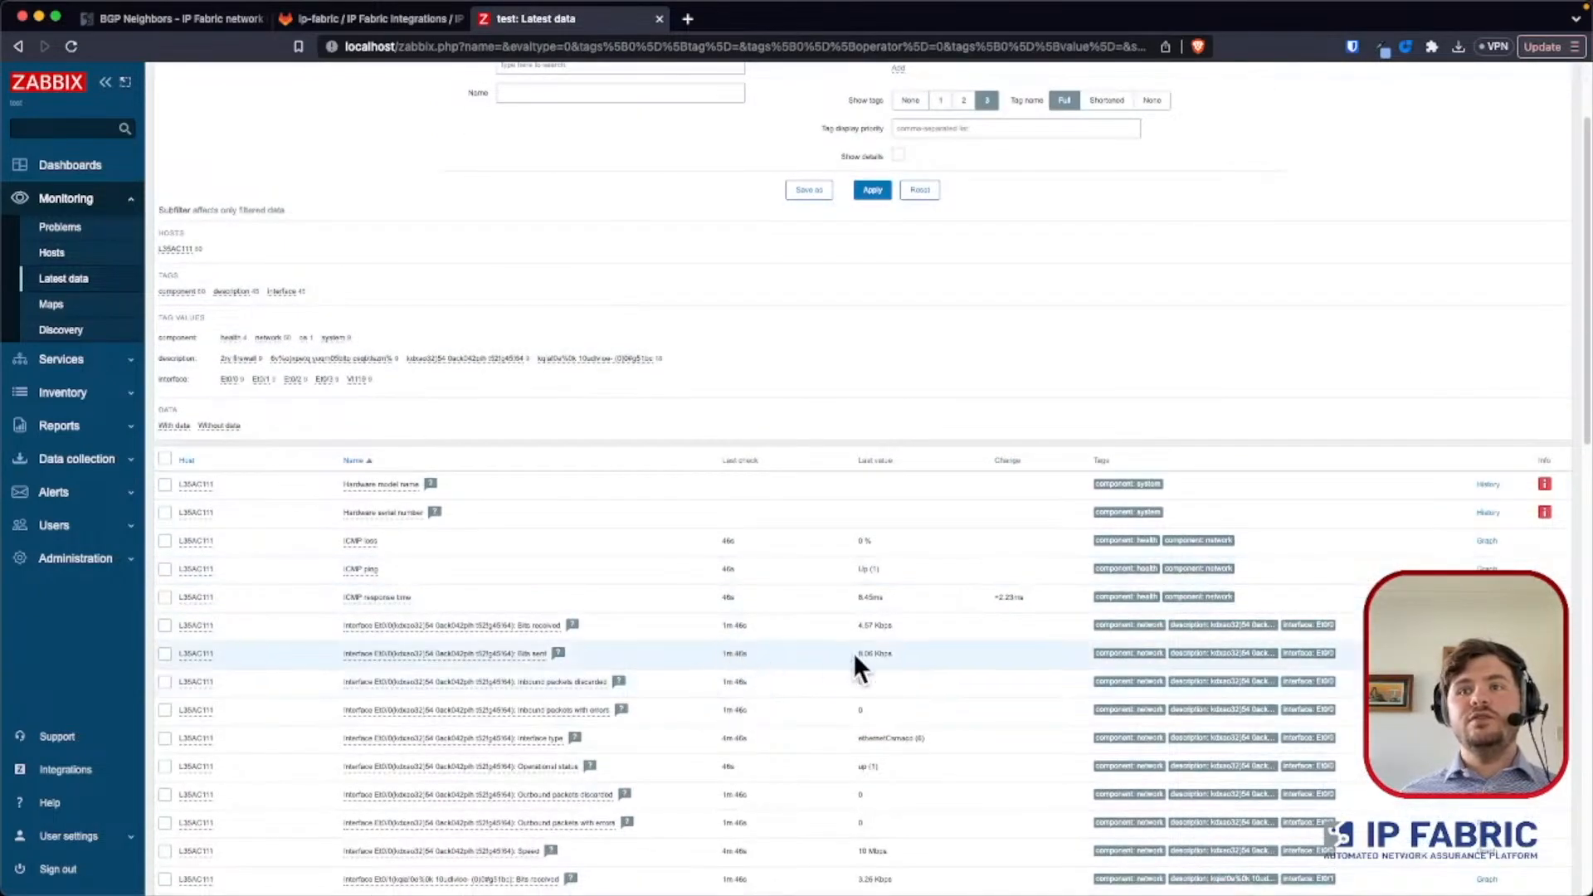
{"action": "scroll", "coordinate": [877, 653], "scroll_direction": "up", "scroll_amount": 5}
{"action": "scroll", "coordinate": [878, 654], "scroll_direction": "down", "scroll_amount": 2}
{"action": "scroll", "coordinate": [877, 654], "scroll_direction": "down", "scroll_amount": 3}
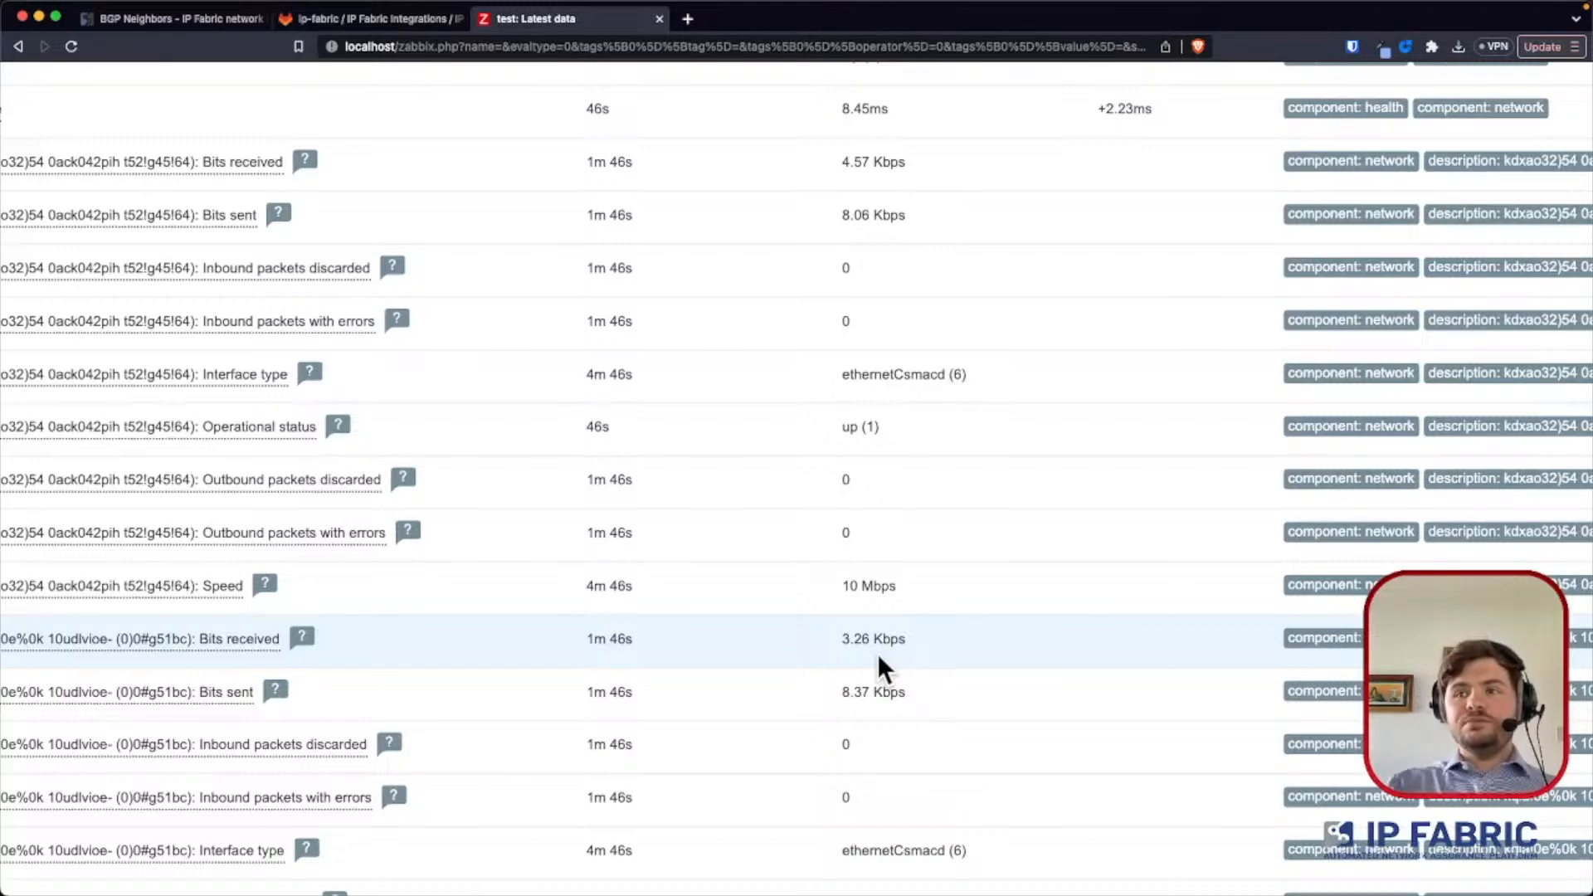
{"action": "scroll", "coordinate": [878, 654], "scroll_direction": "down", "scroll_amount": 15}
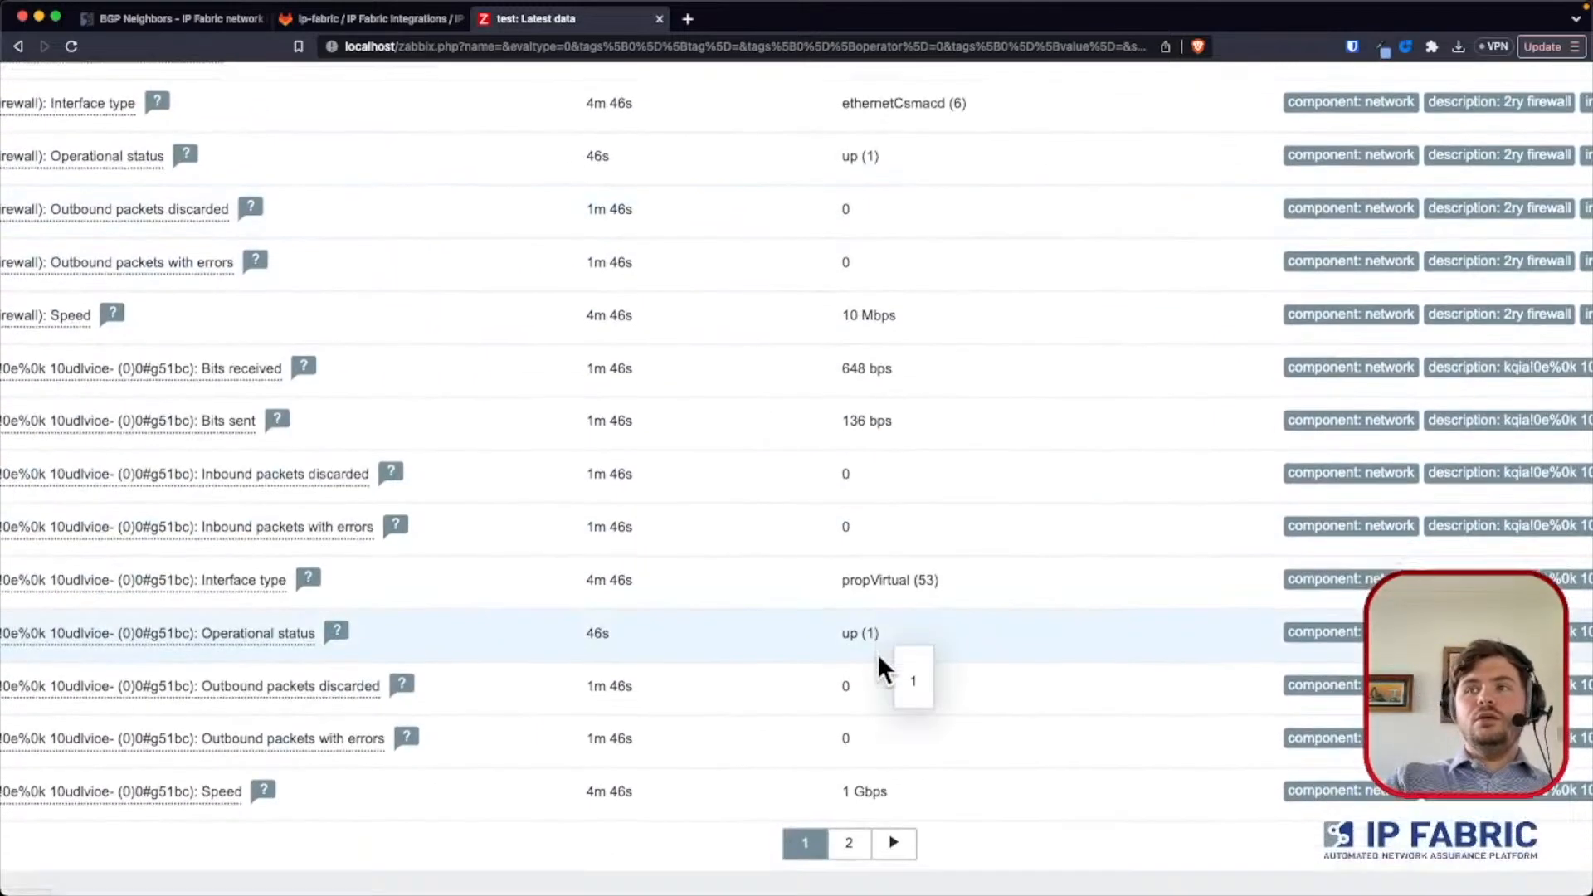
{"action": "scroll", "coordinate": [878, 654], "scroll_direction": "down", "scroll_amount": 5}
{"action": "scroll", "coordinate": [878, 654], "scroll_direction": "up", "scroll_amount": 6}
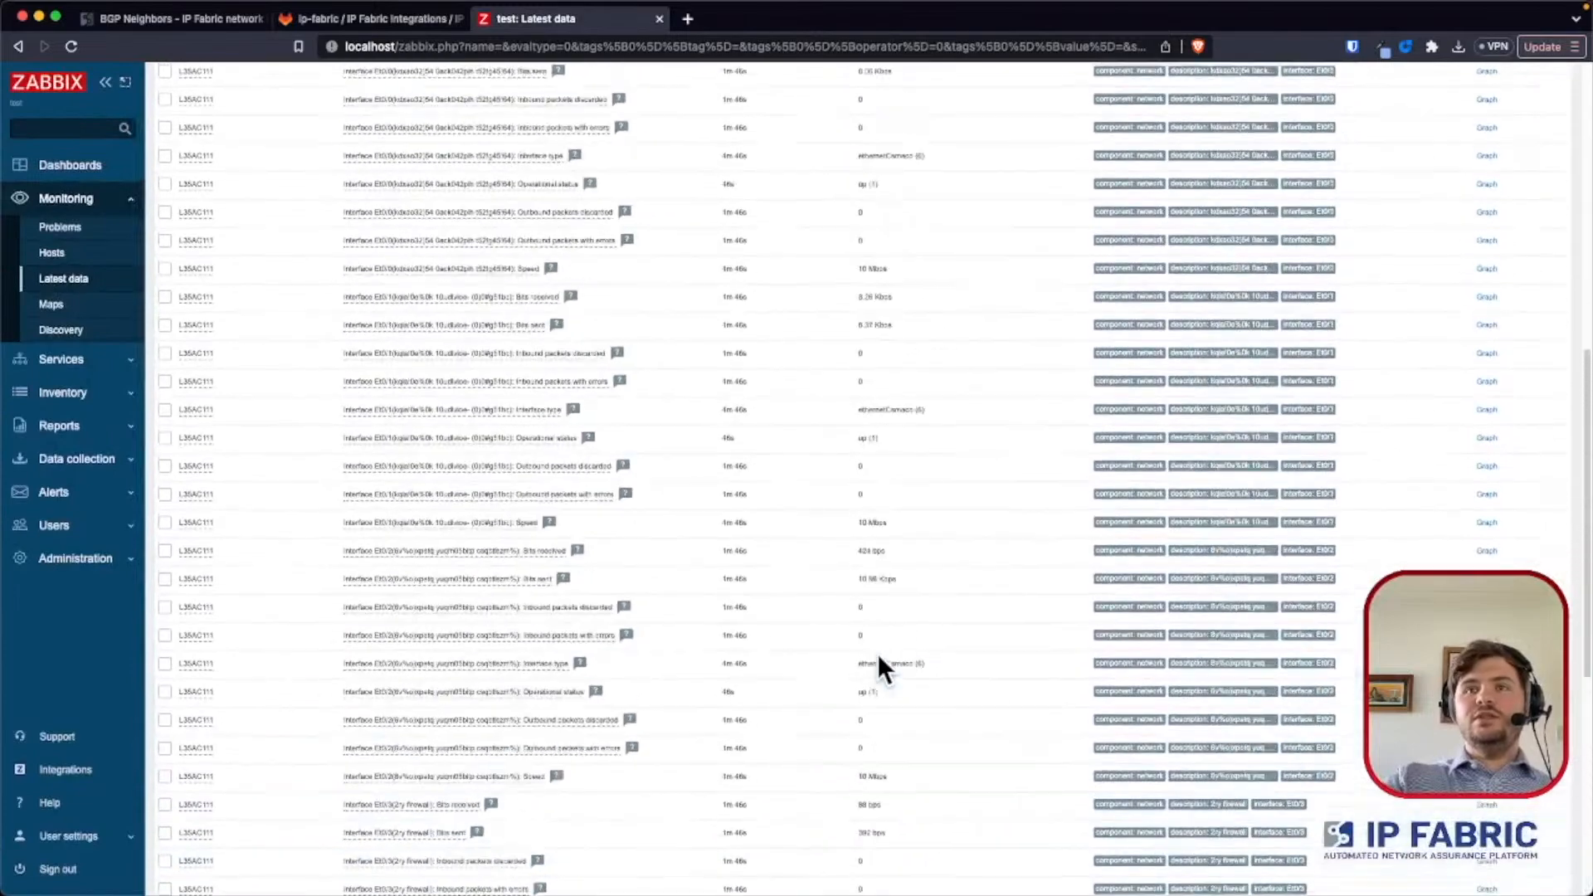
{"action": "scroll", "coordinate": [878, 653], "scroll_direction": "up", "scroll_amount": 8}
{"action": "scroll", "coordinate": [878, 655], "scroll_direction": "down", "scroll_amount": 15}
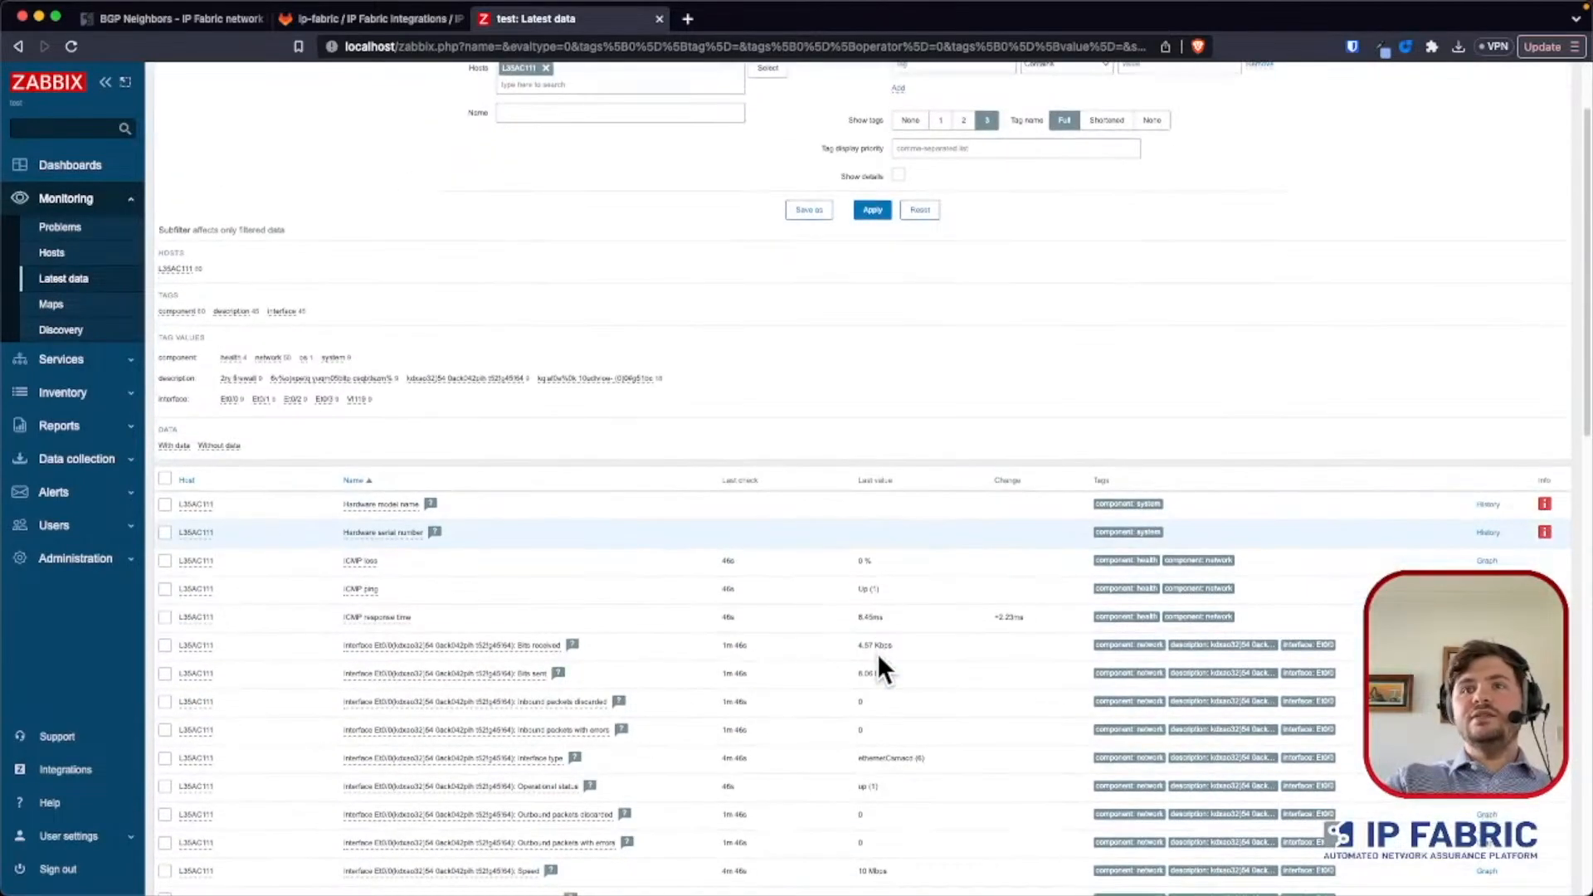
- Show the second page of L35AC111's latest data and review its SNMP availability, system and uptime items
{"action": "left_click", "coordinate": [863, 768]}
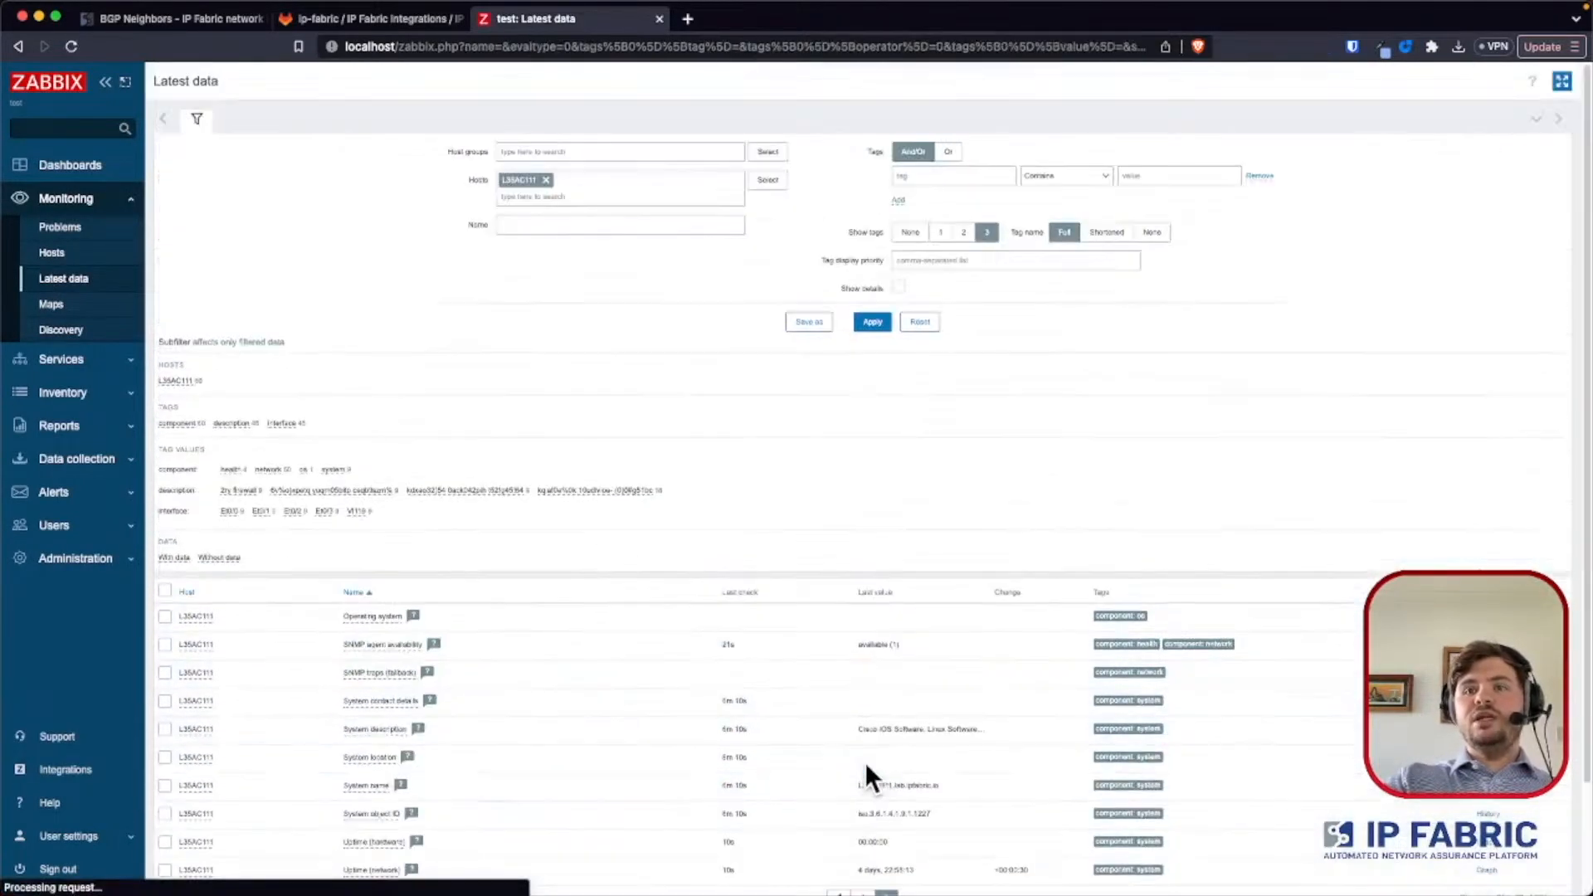
{"action": "scroll", "coordinate": [749, 647], "scroll_direction": "down", "scroll_amount": 3}
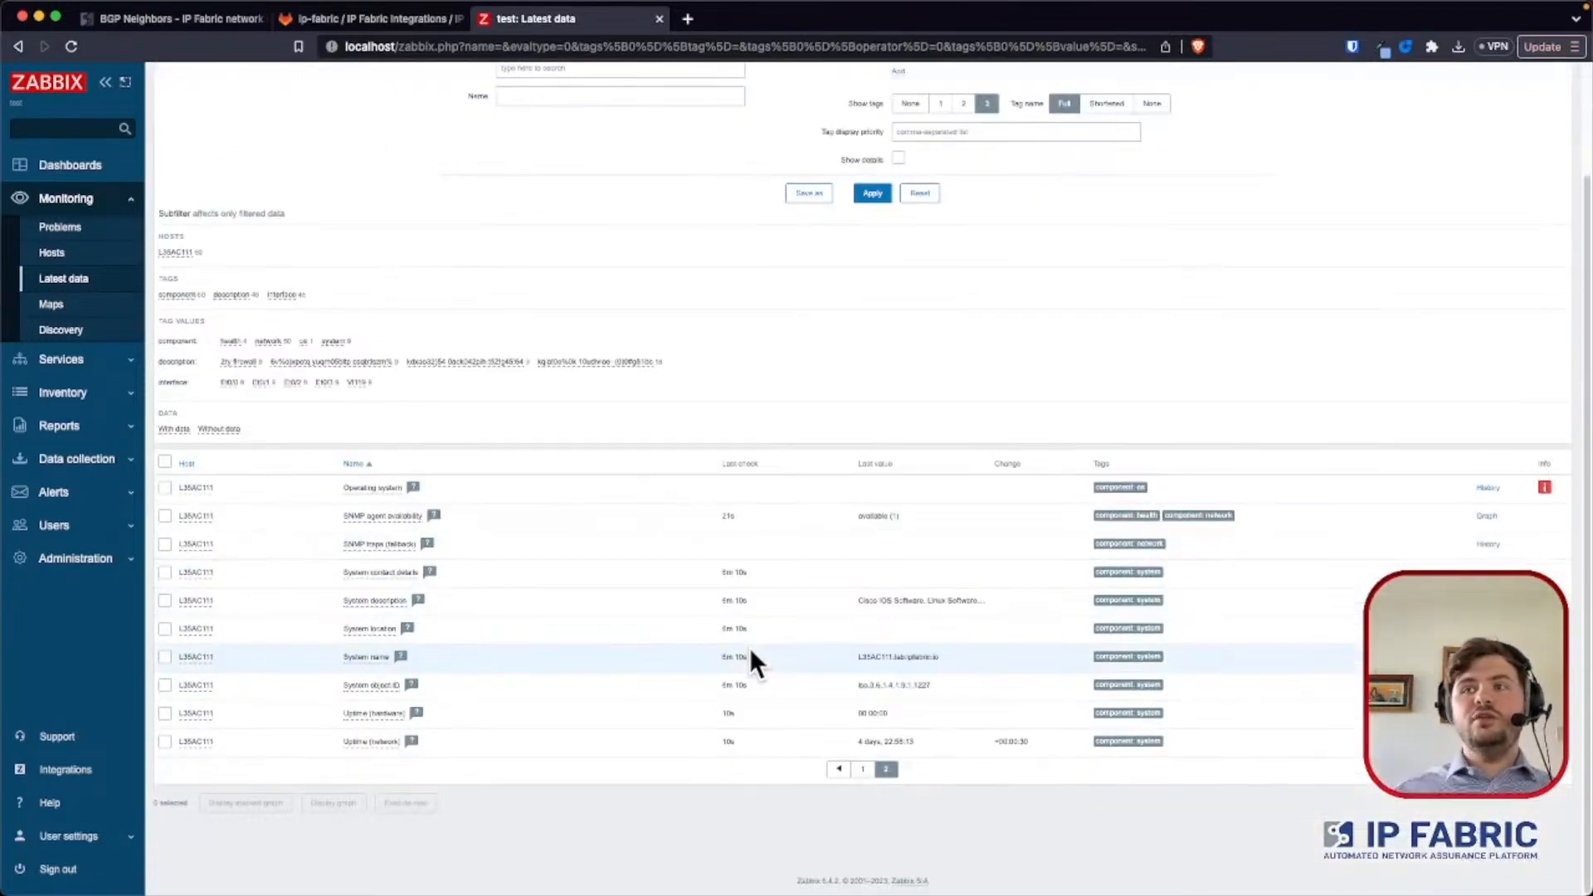